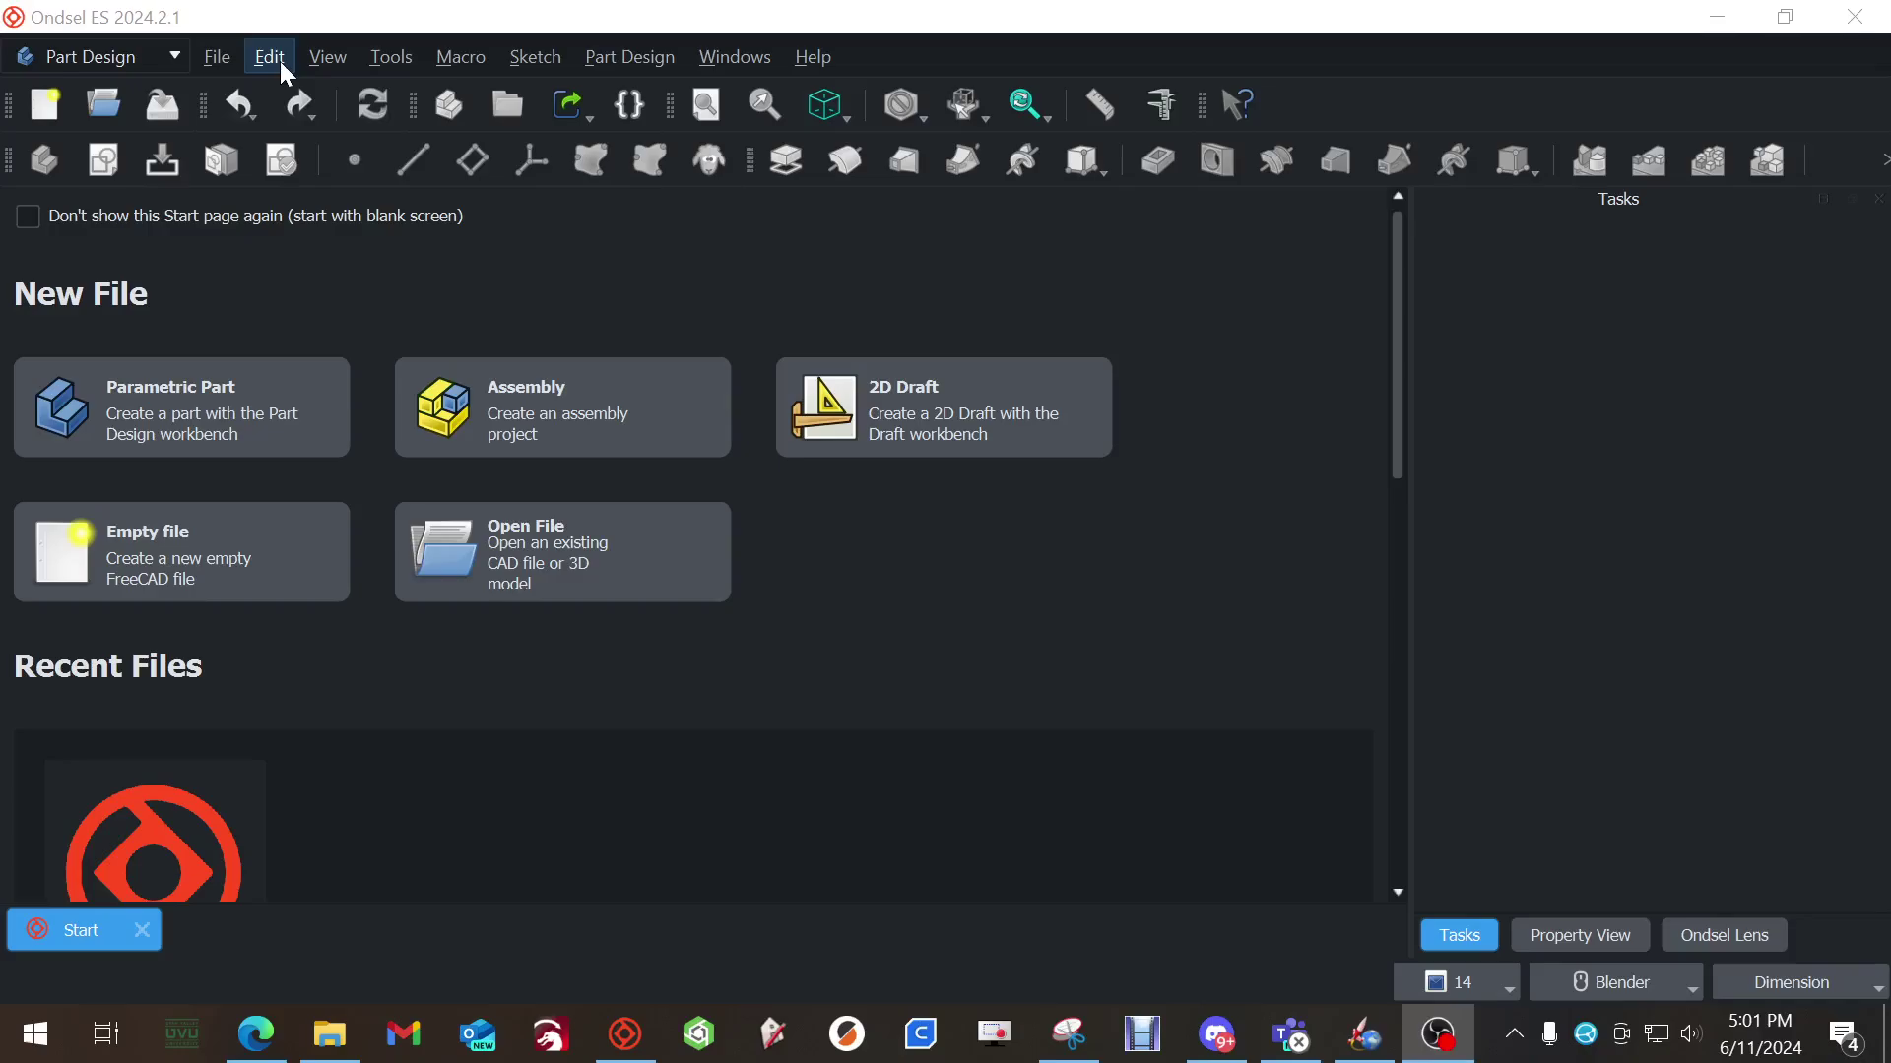
Confirm the workbench selector stays ComboBox at Left corner in Preferences, then glance at the workbench list
click(282, 61)
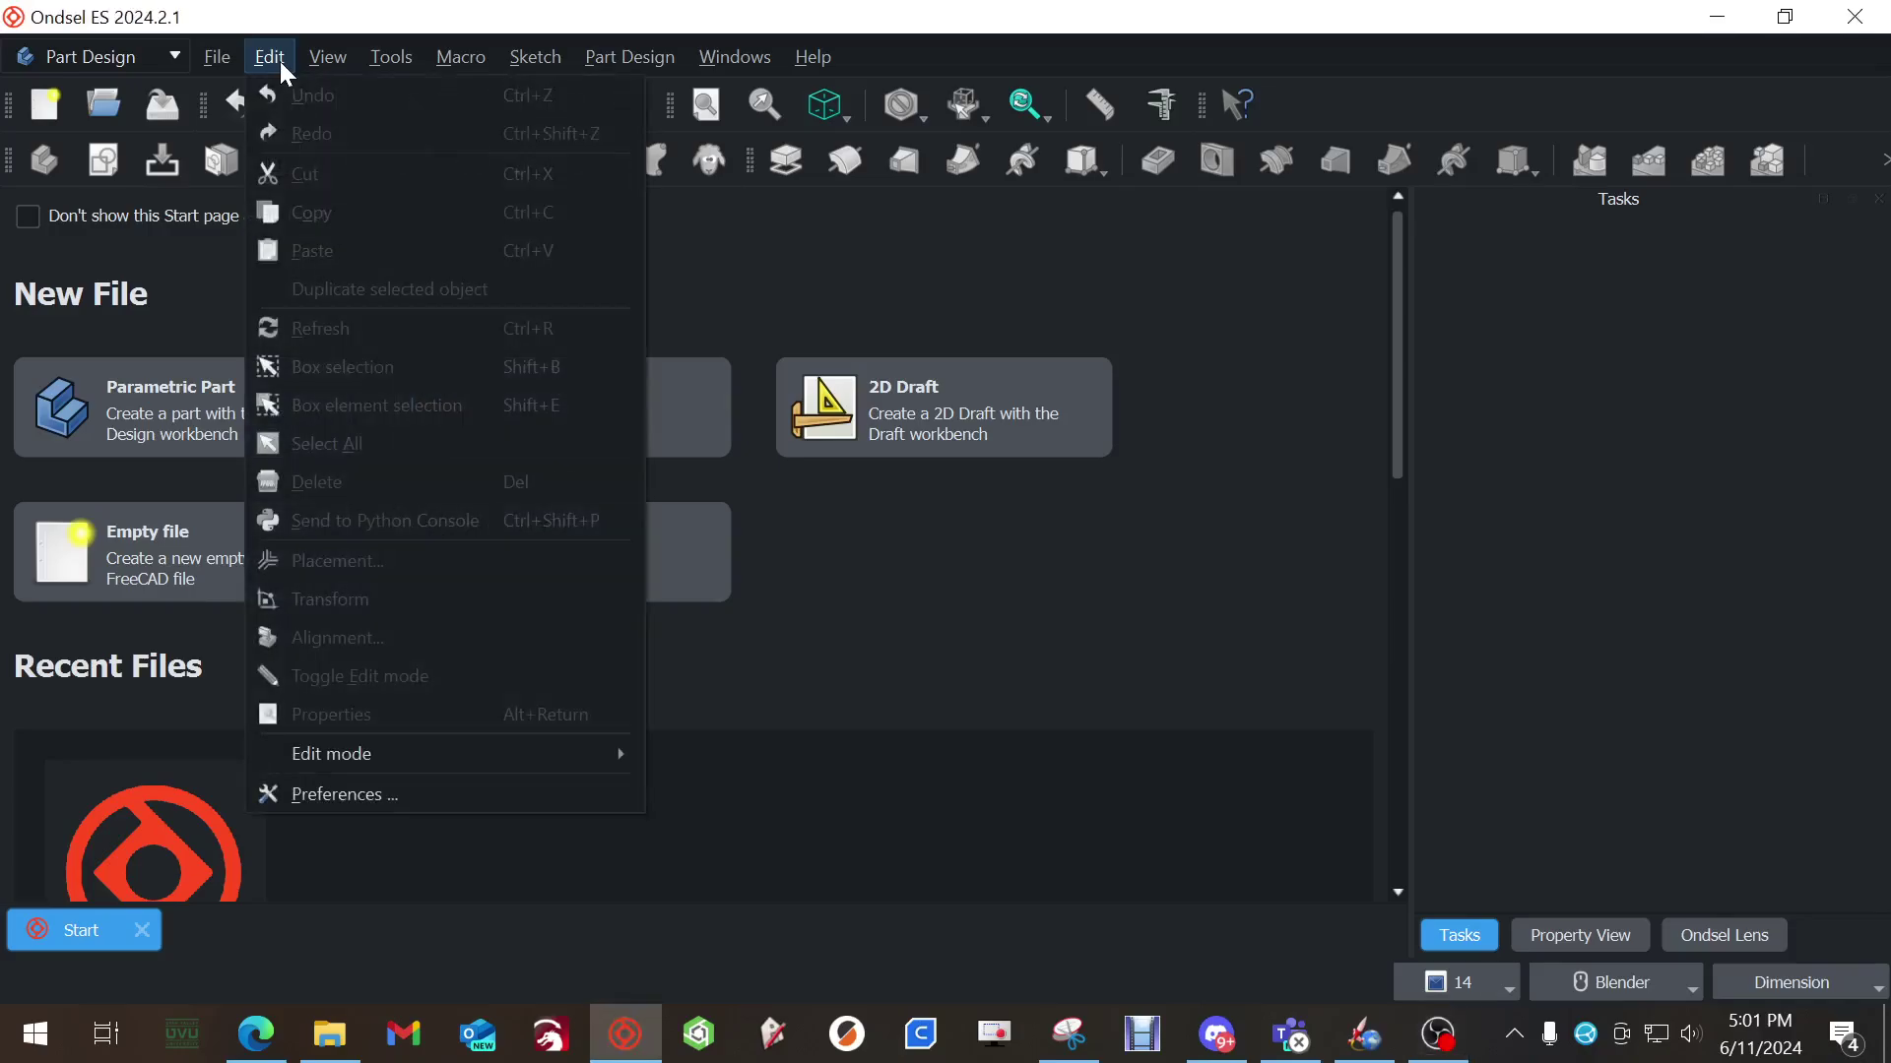
click(382, 793)
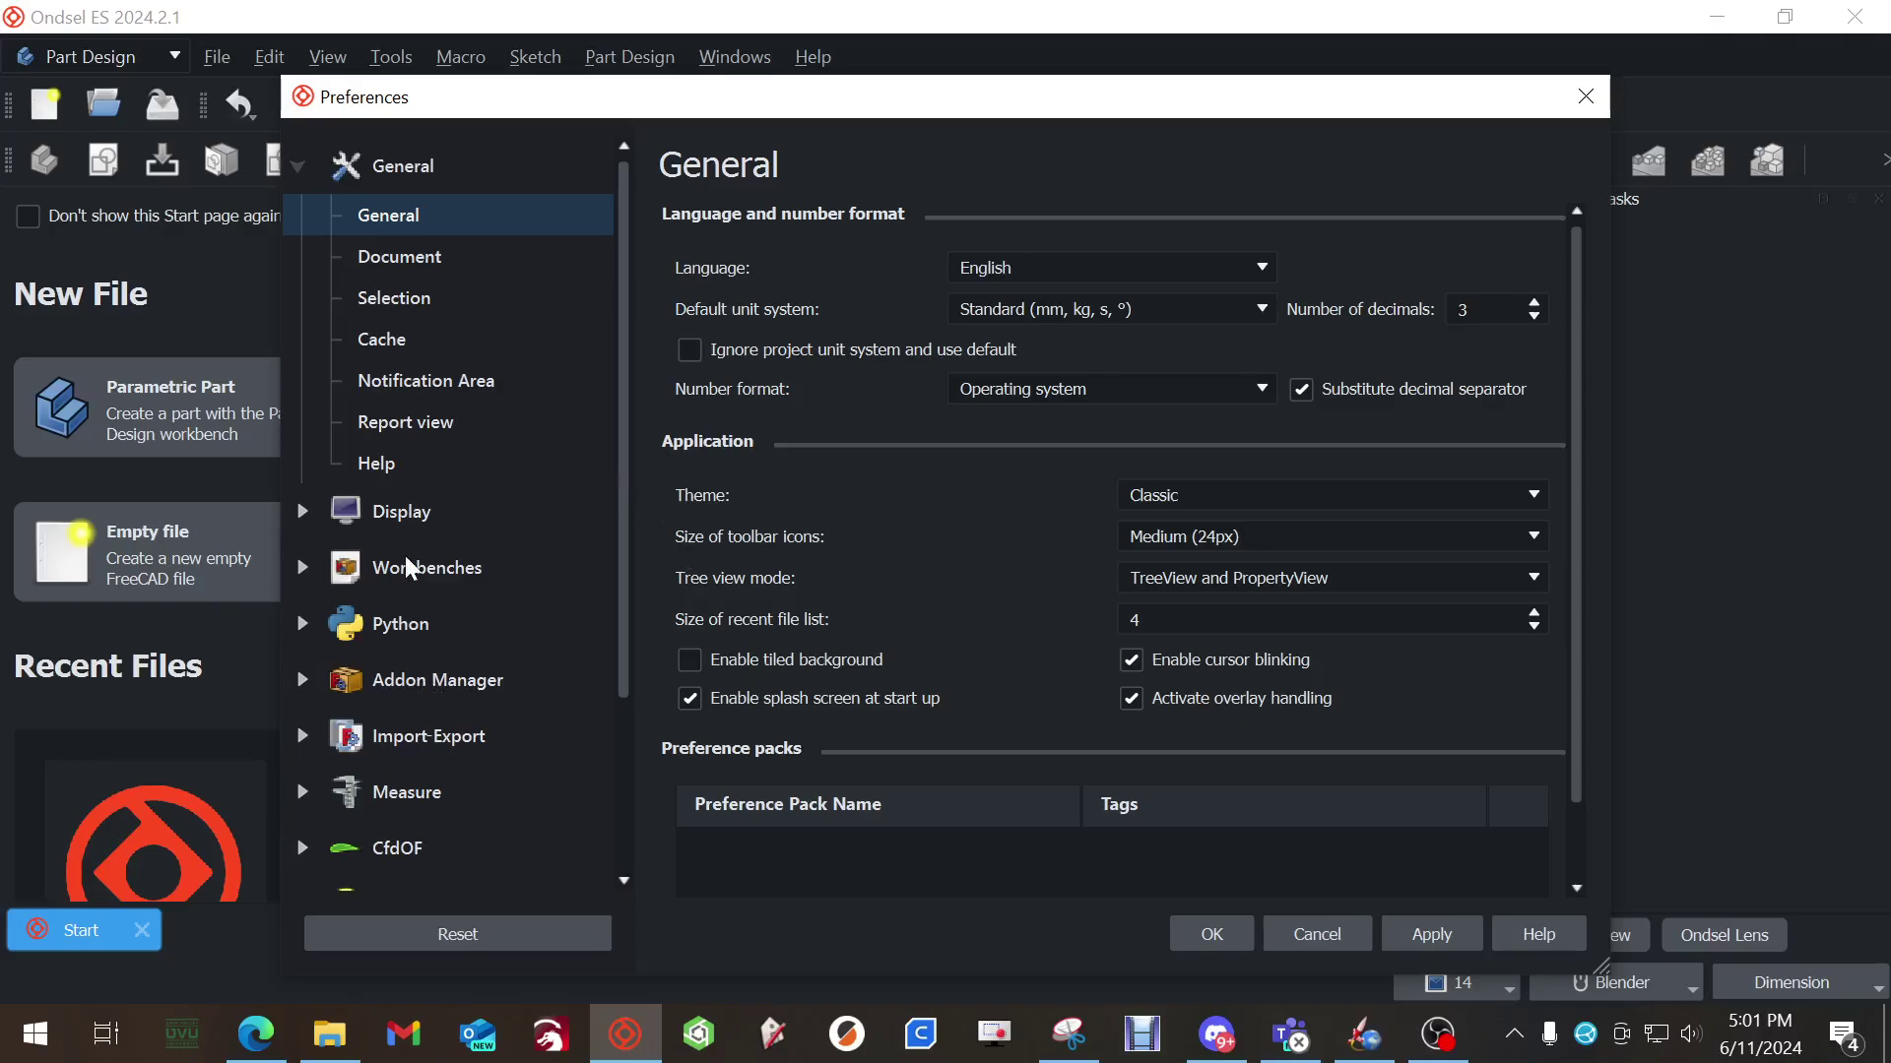
click(412, 568)
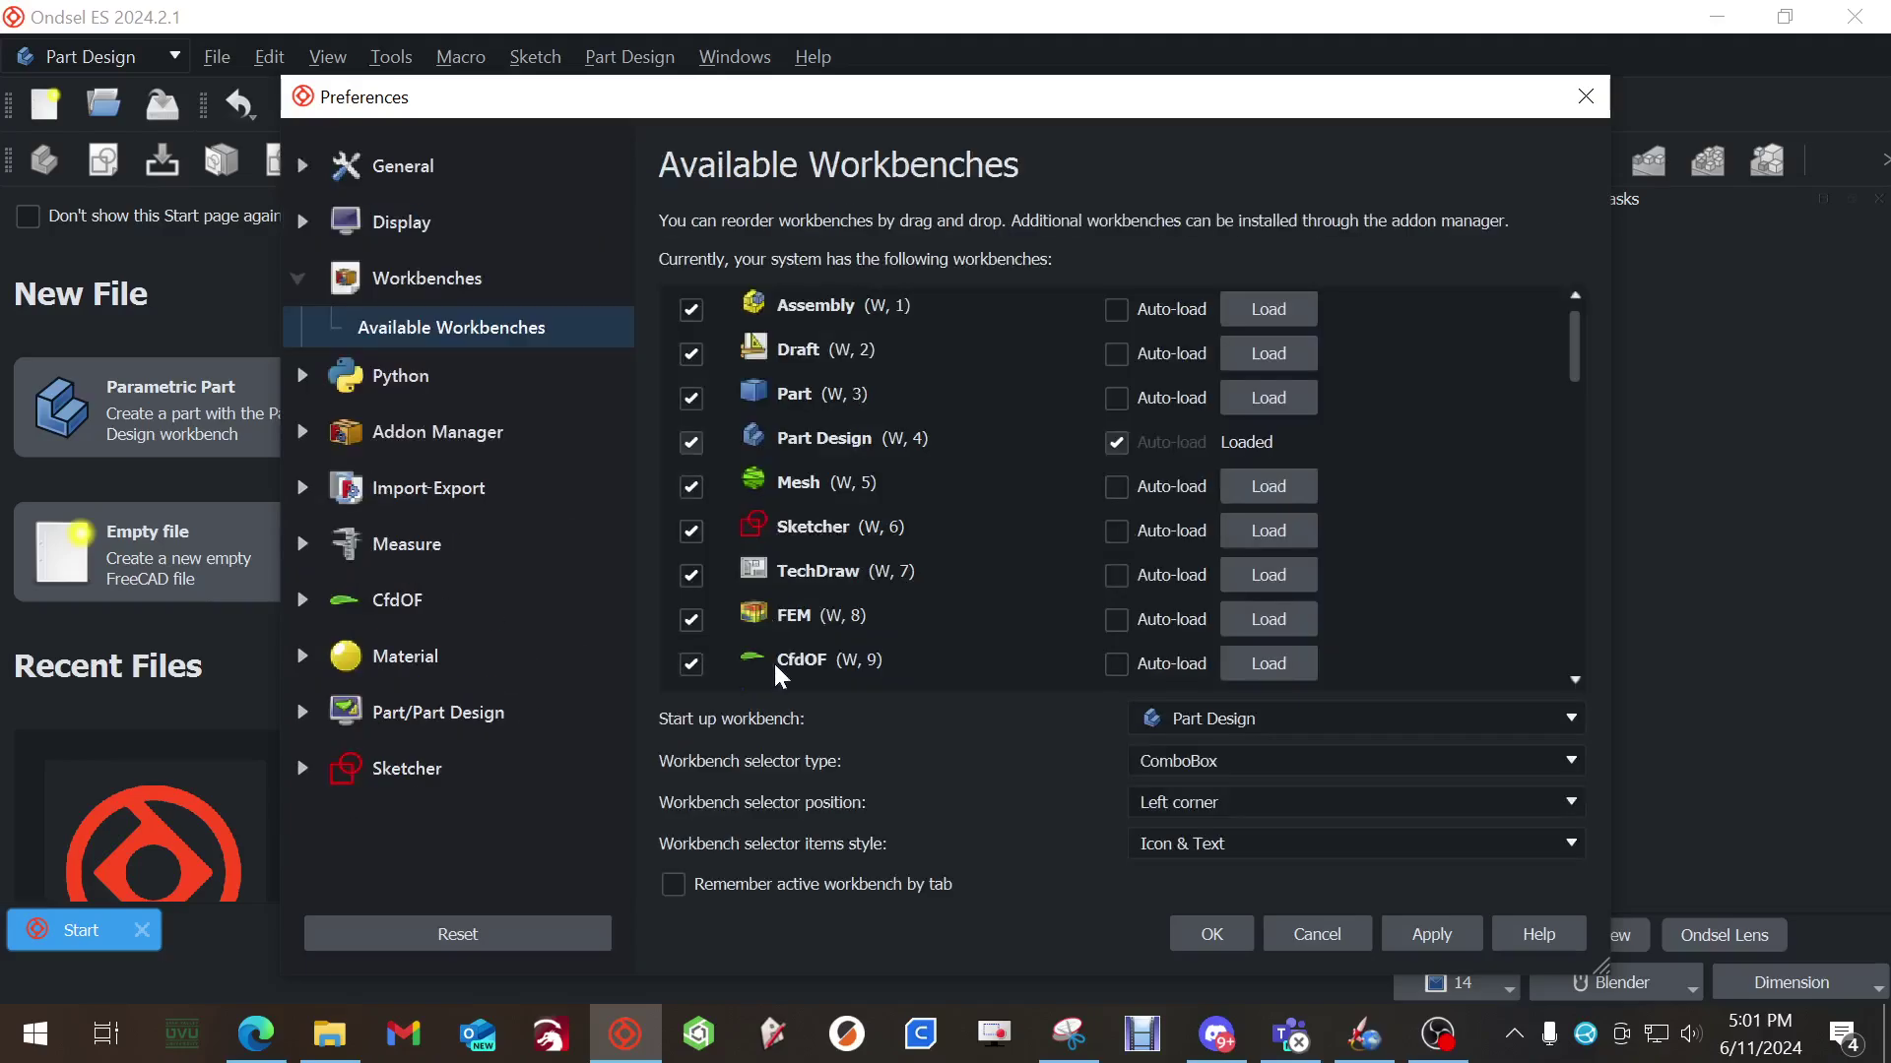
click(1234, 771)
click(1232, 763)
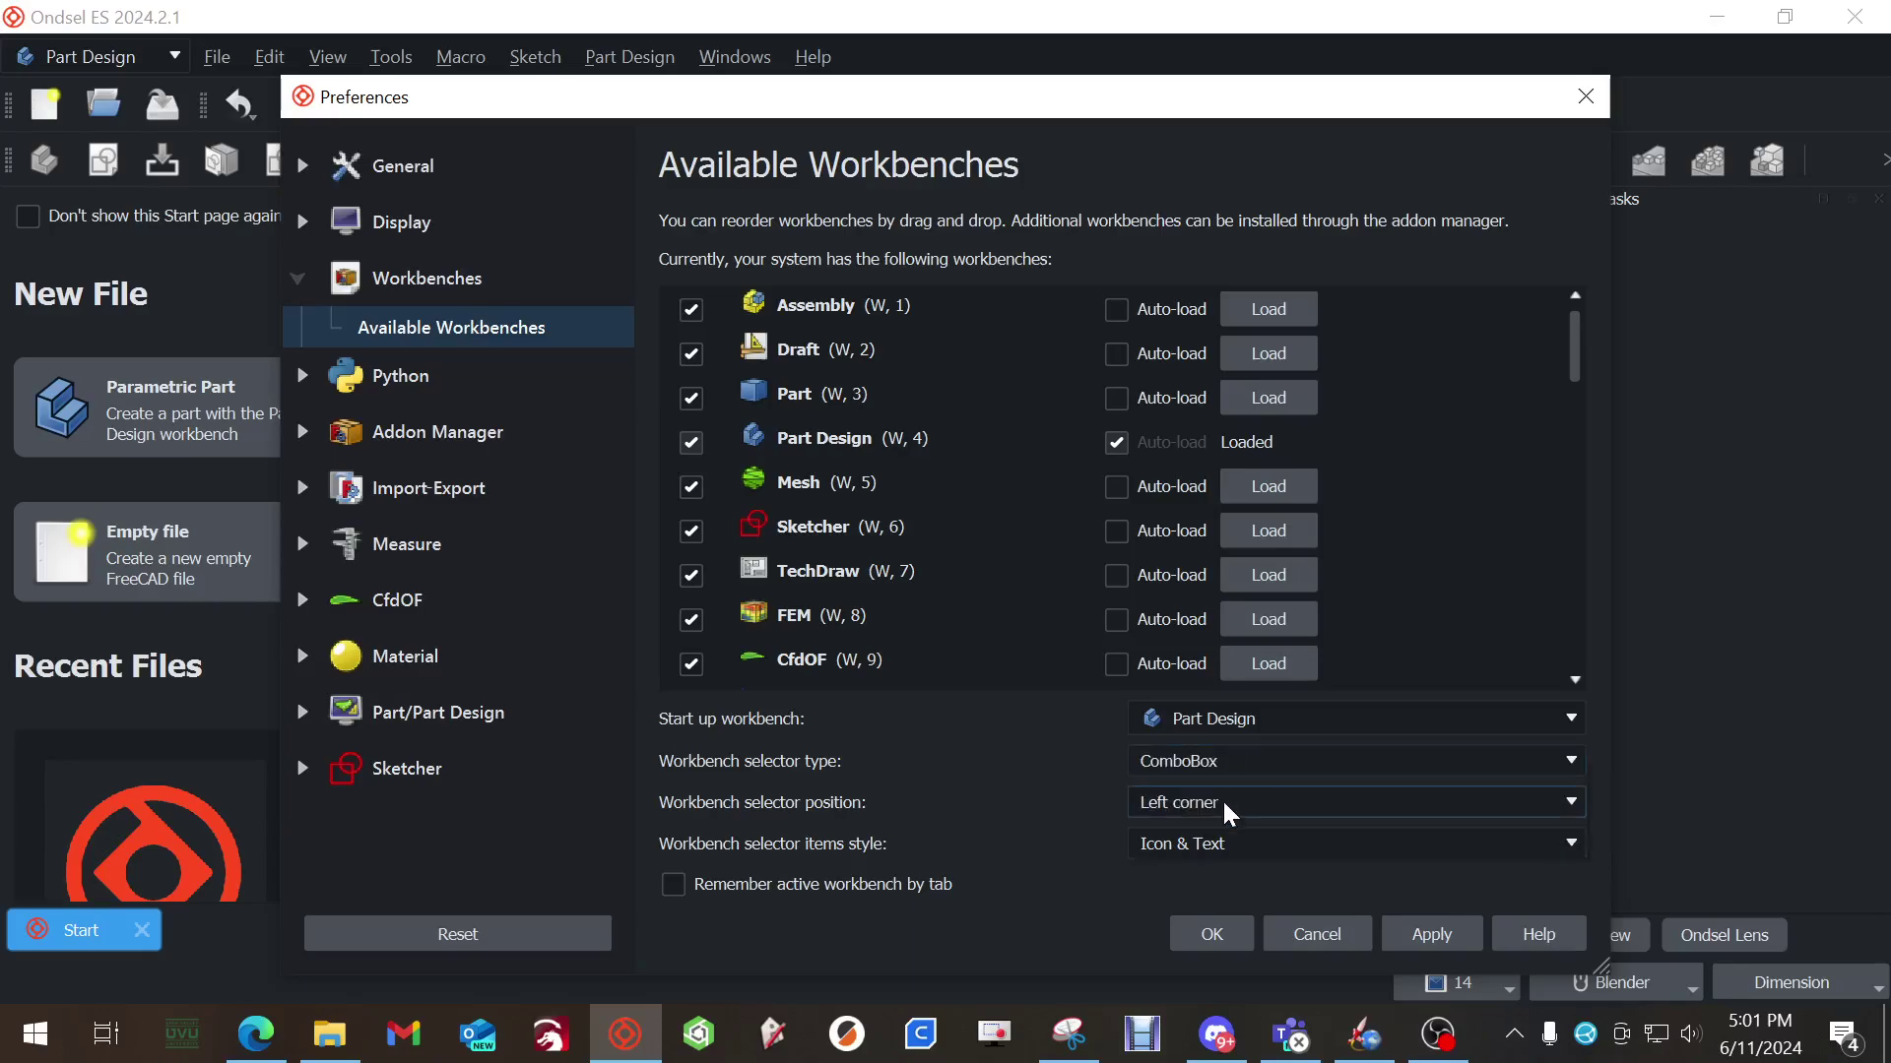
click(1229, 805)
click(1226, 807)
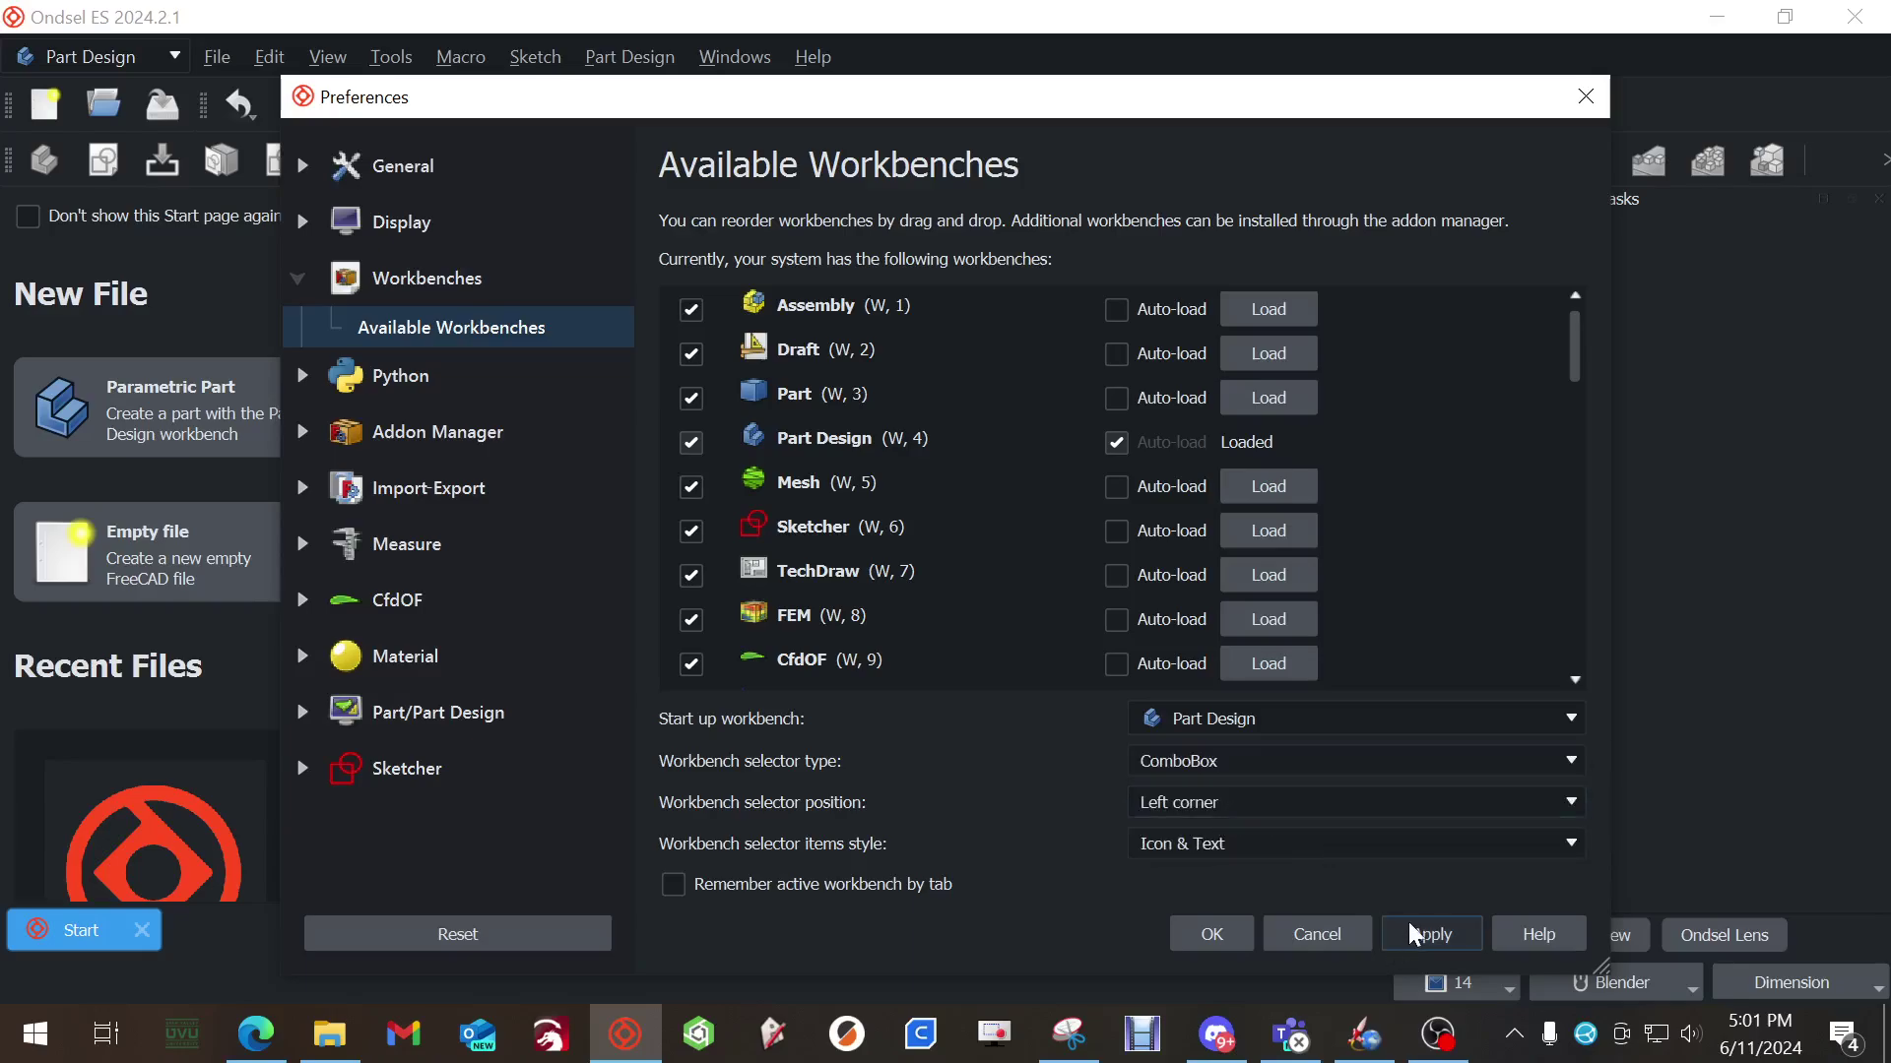
click(1586, 96)
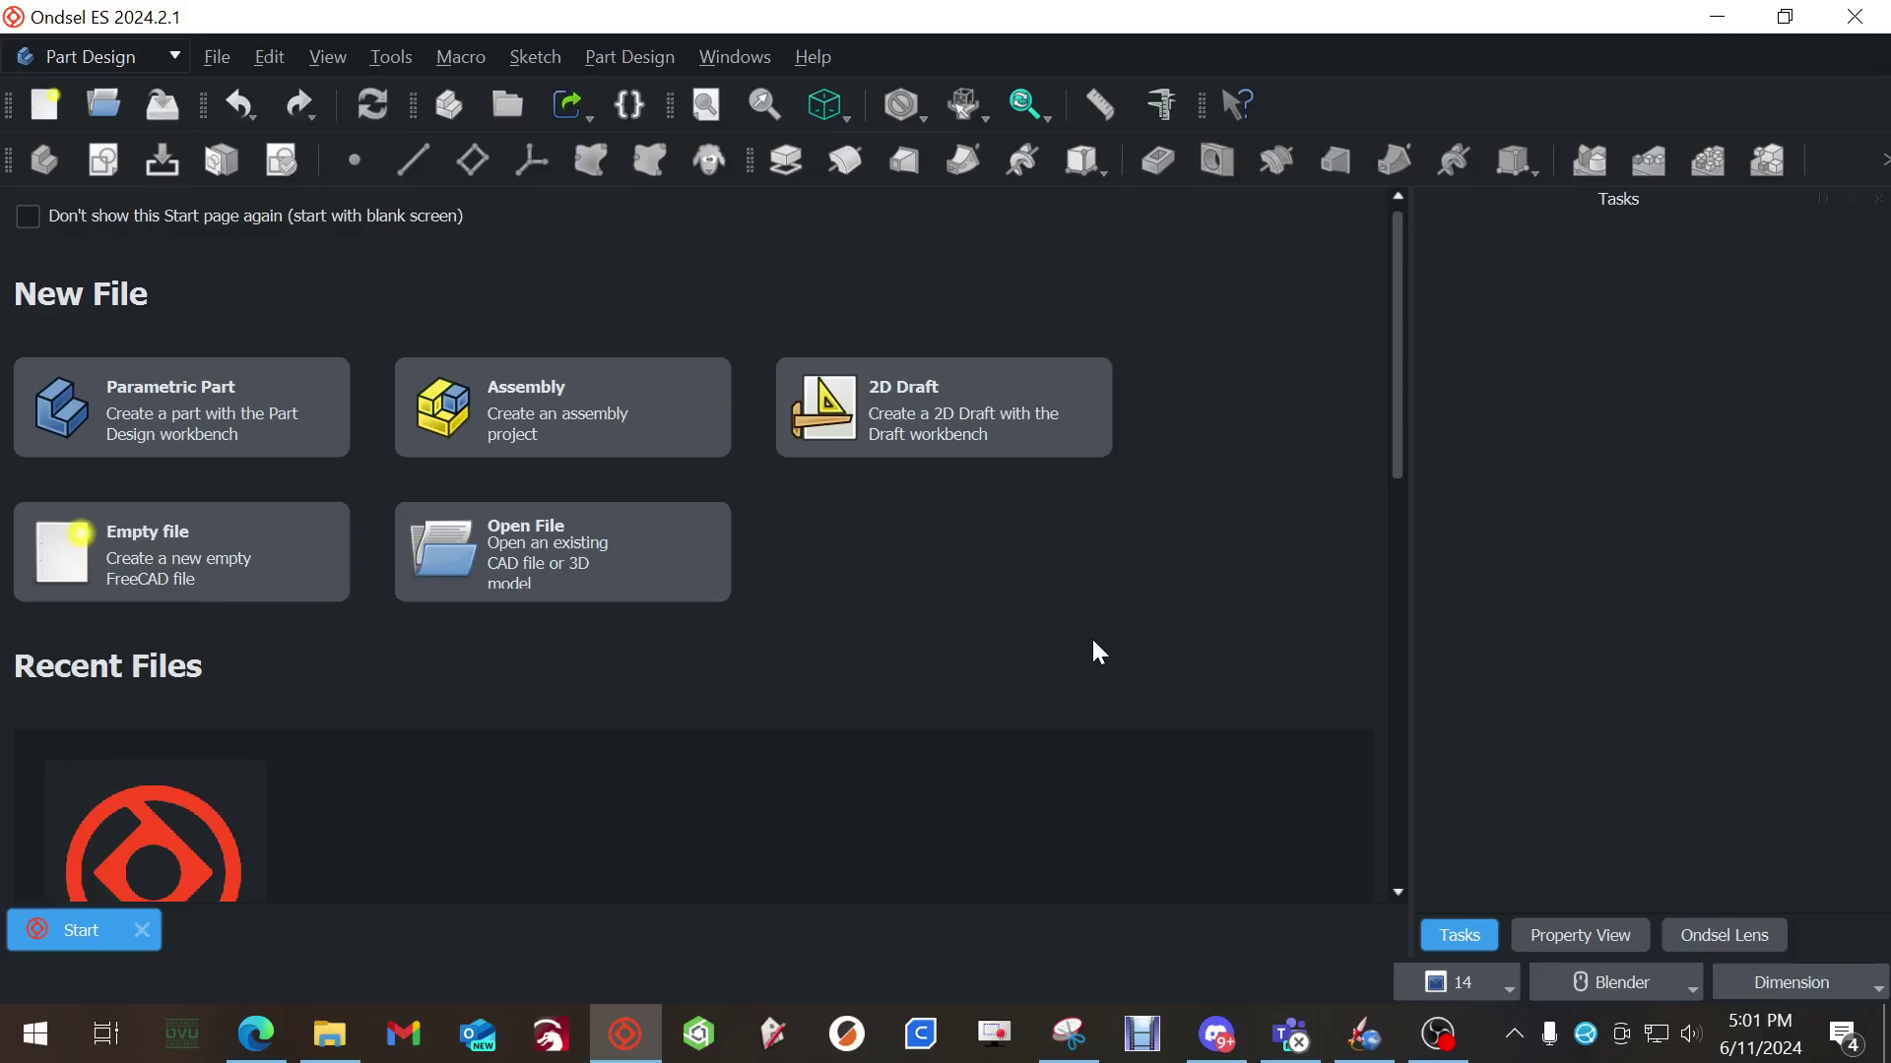
click(175, 59)
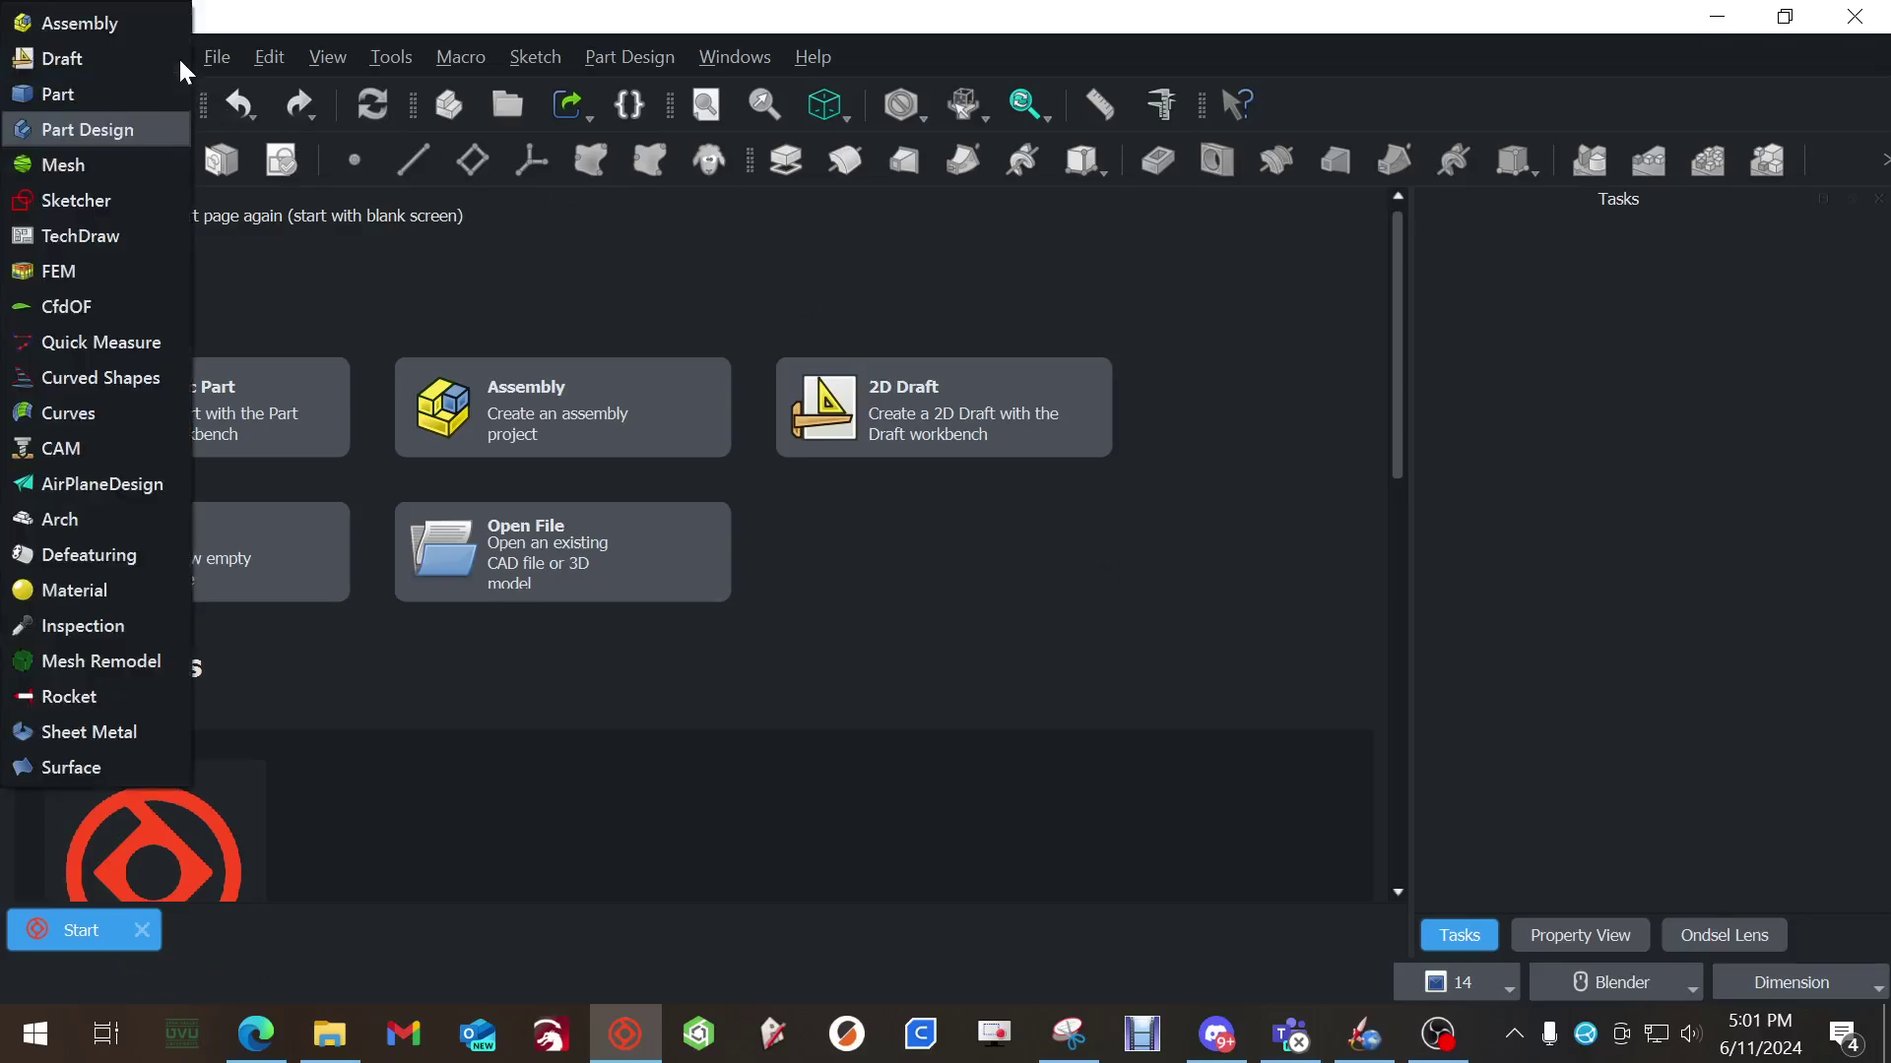
key(Escape)
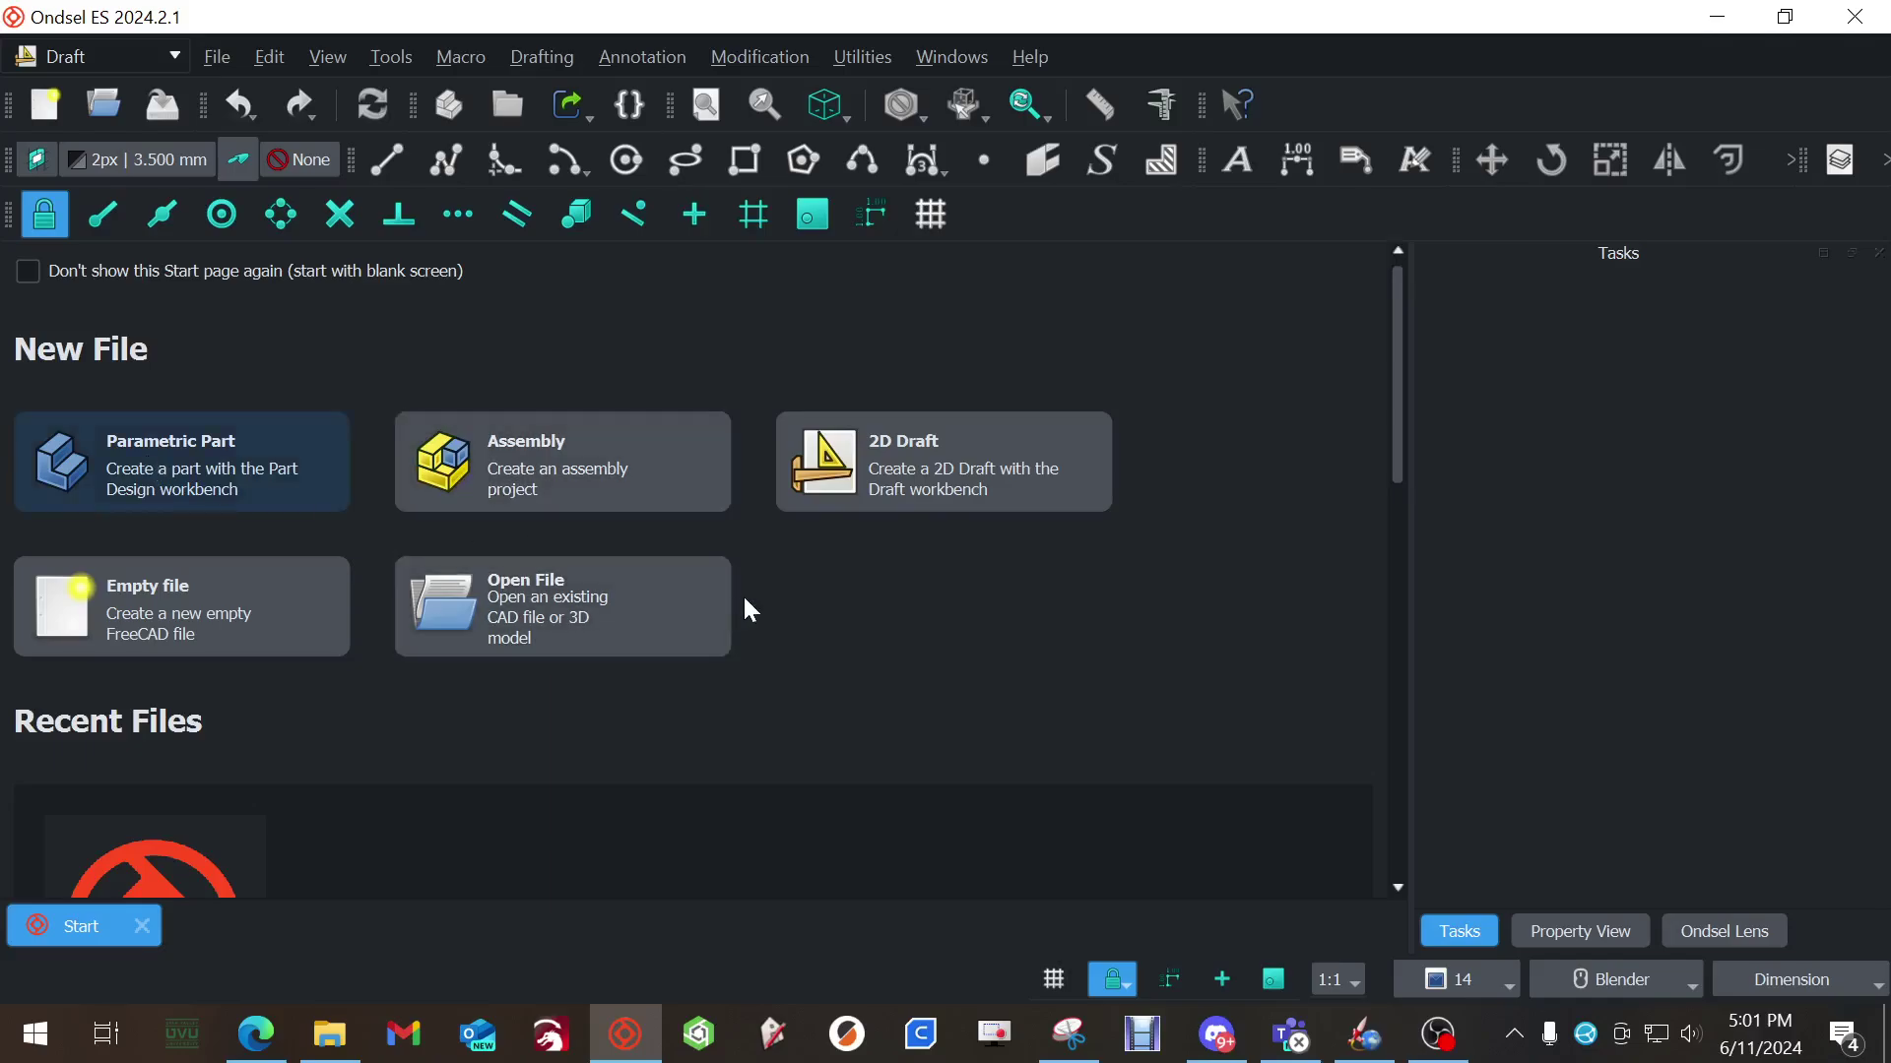
Create a new Parametric Part, then go from the FRONT view to a near-top view of the grid
click(127, 471)
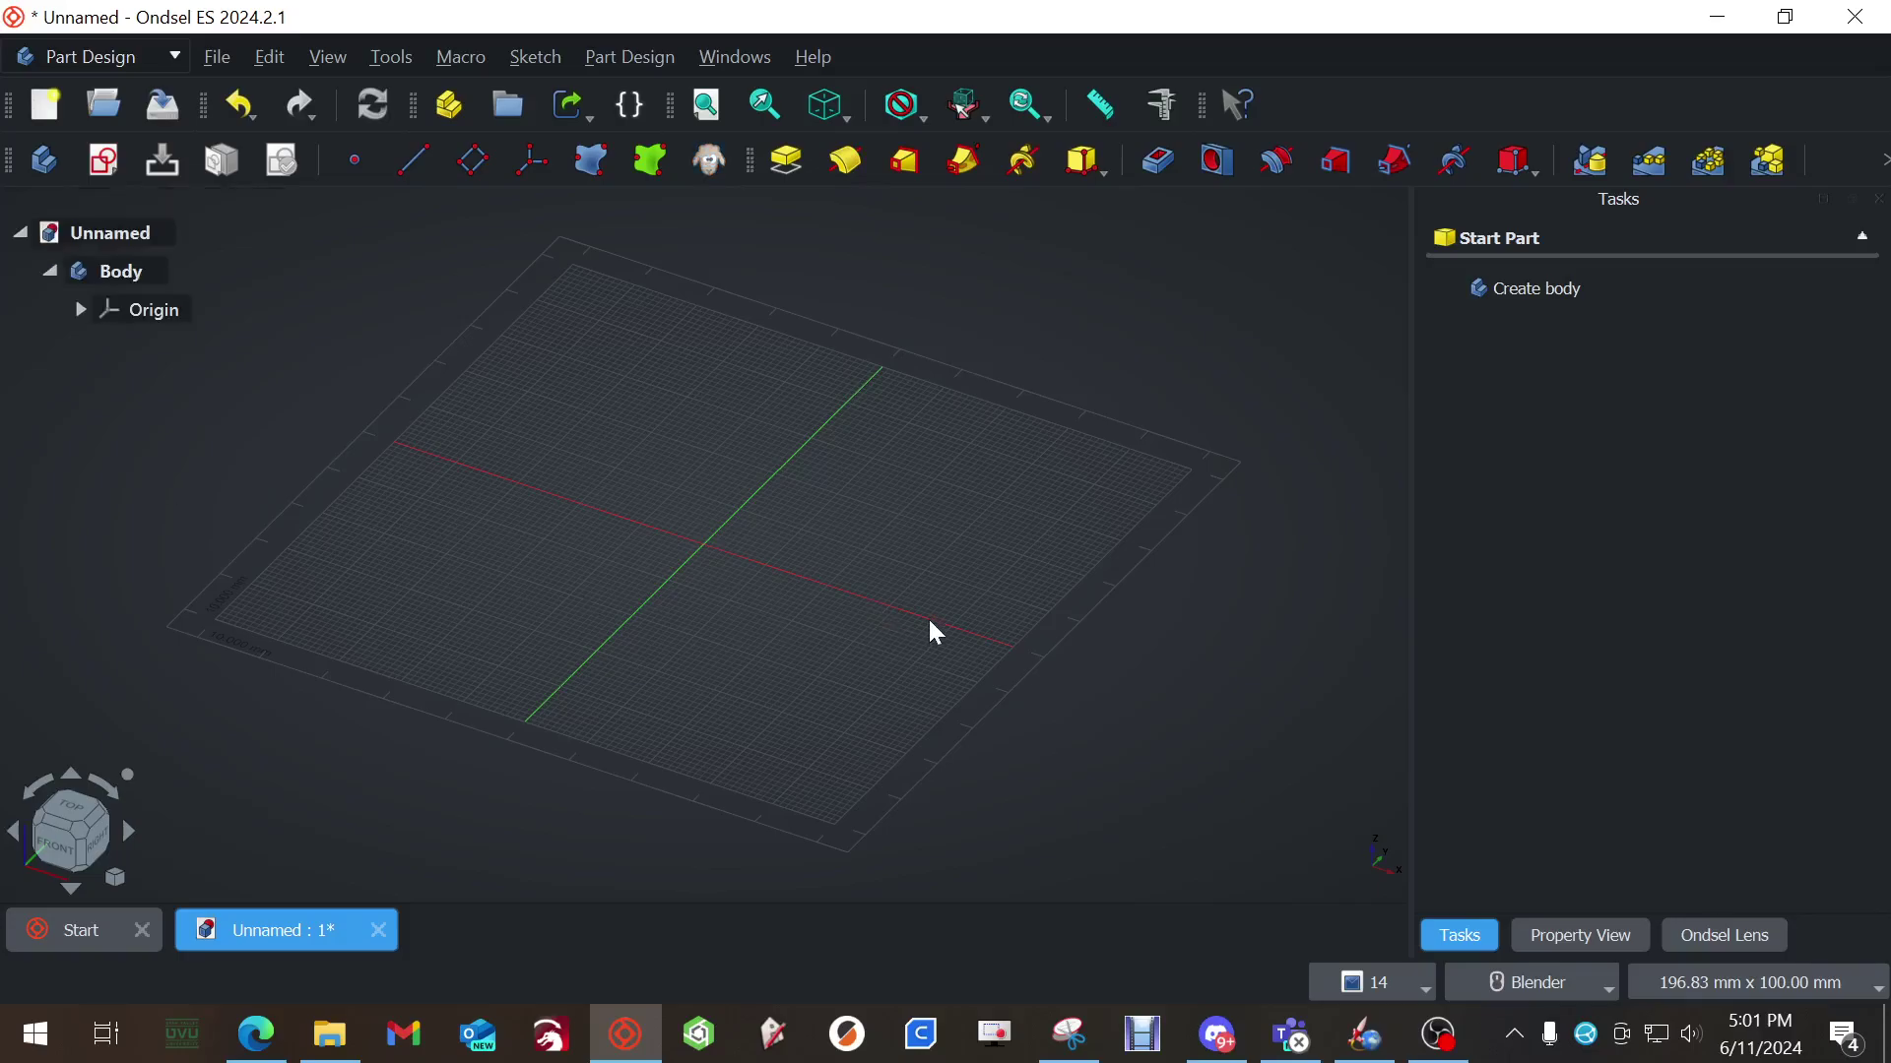
middle_drag(610, 545, 729, 550)
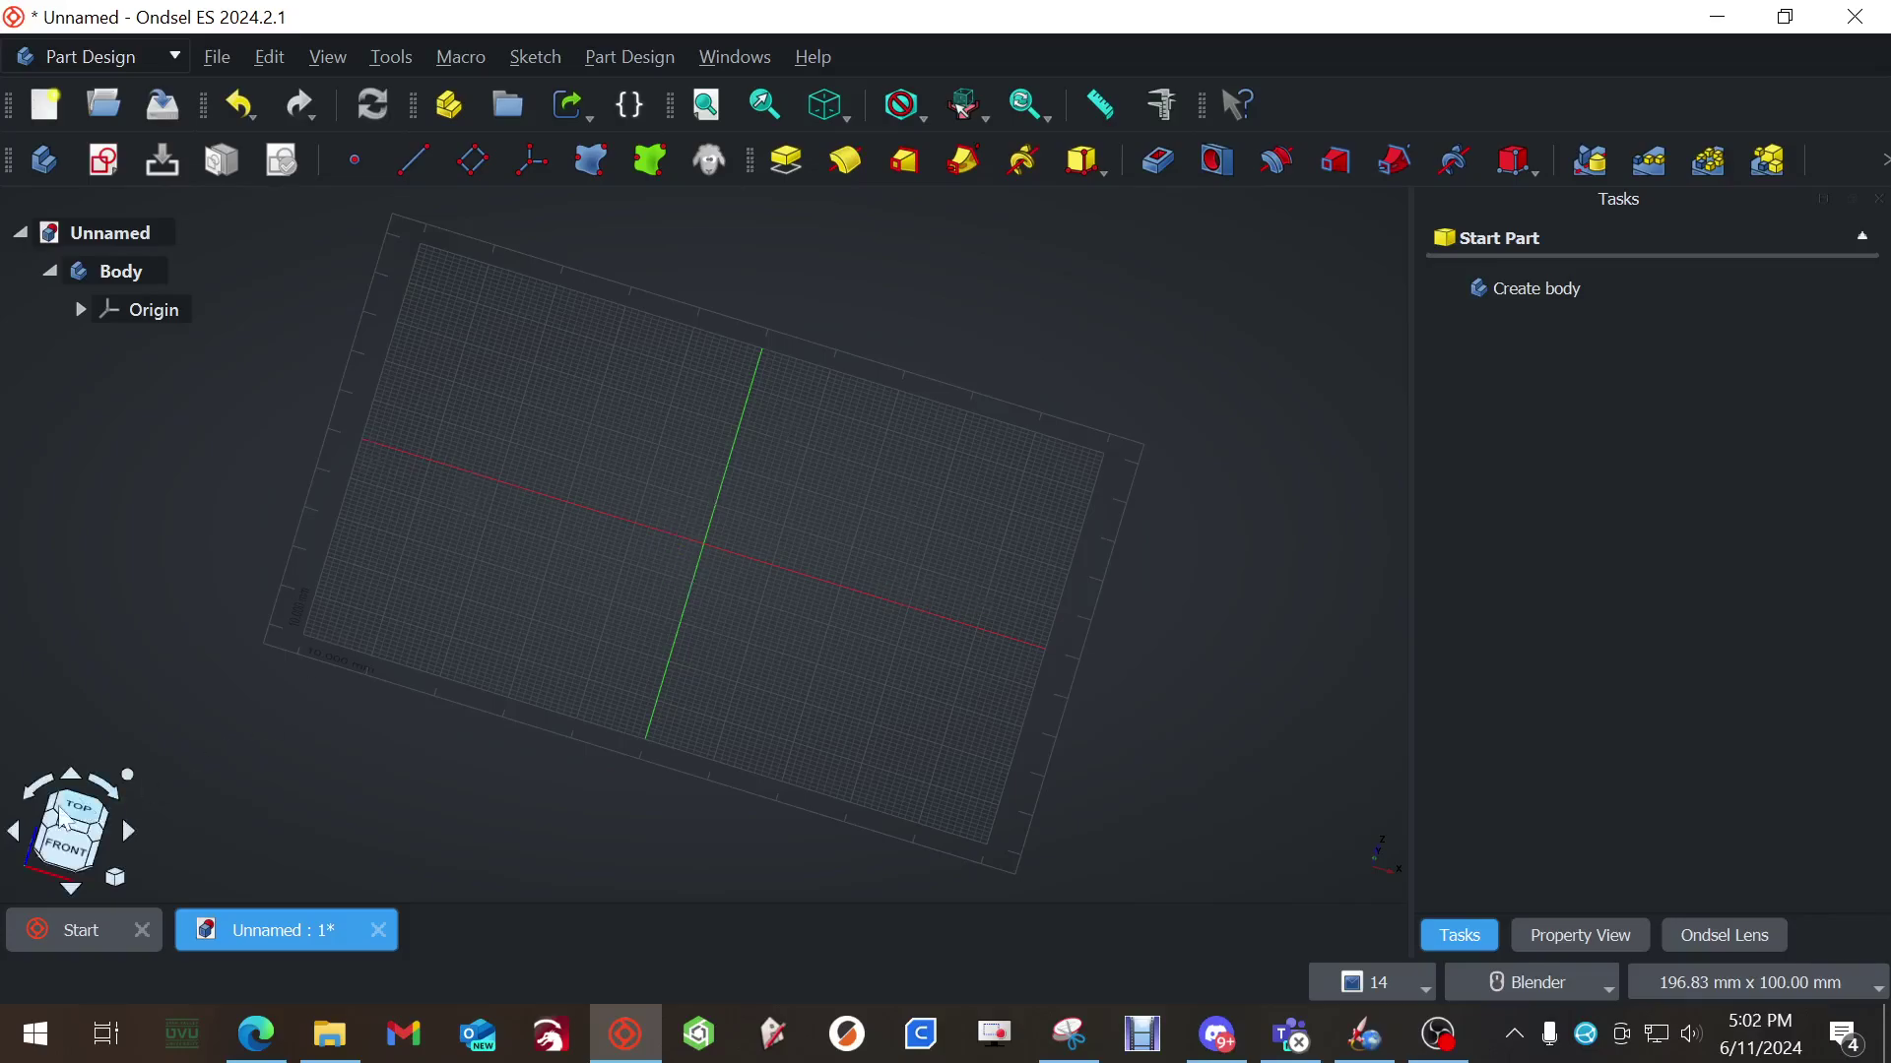
click(88, 865)
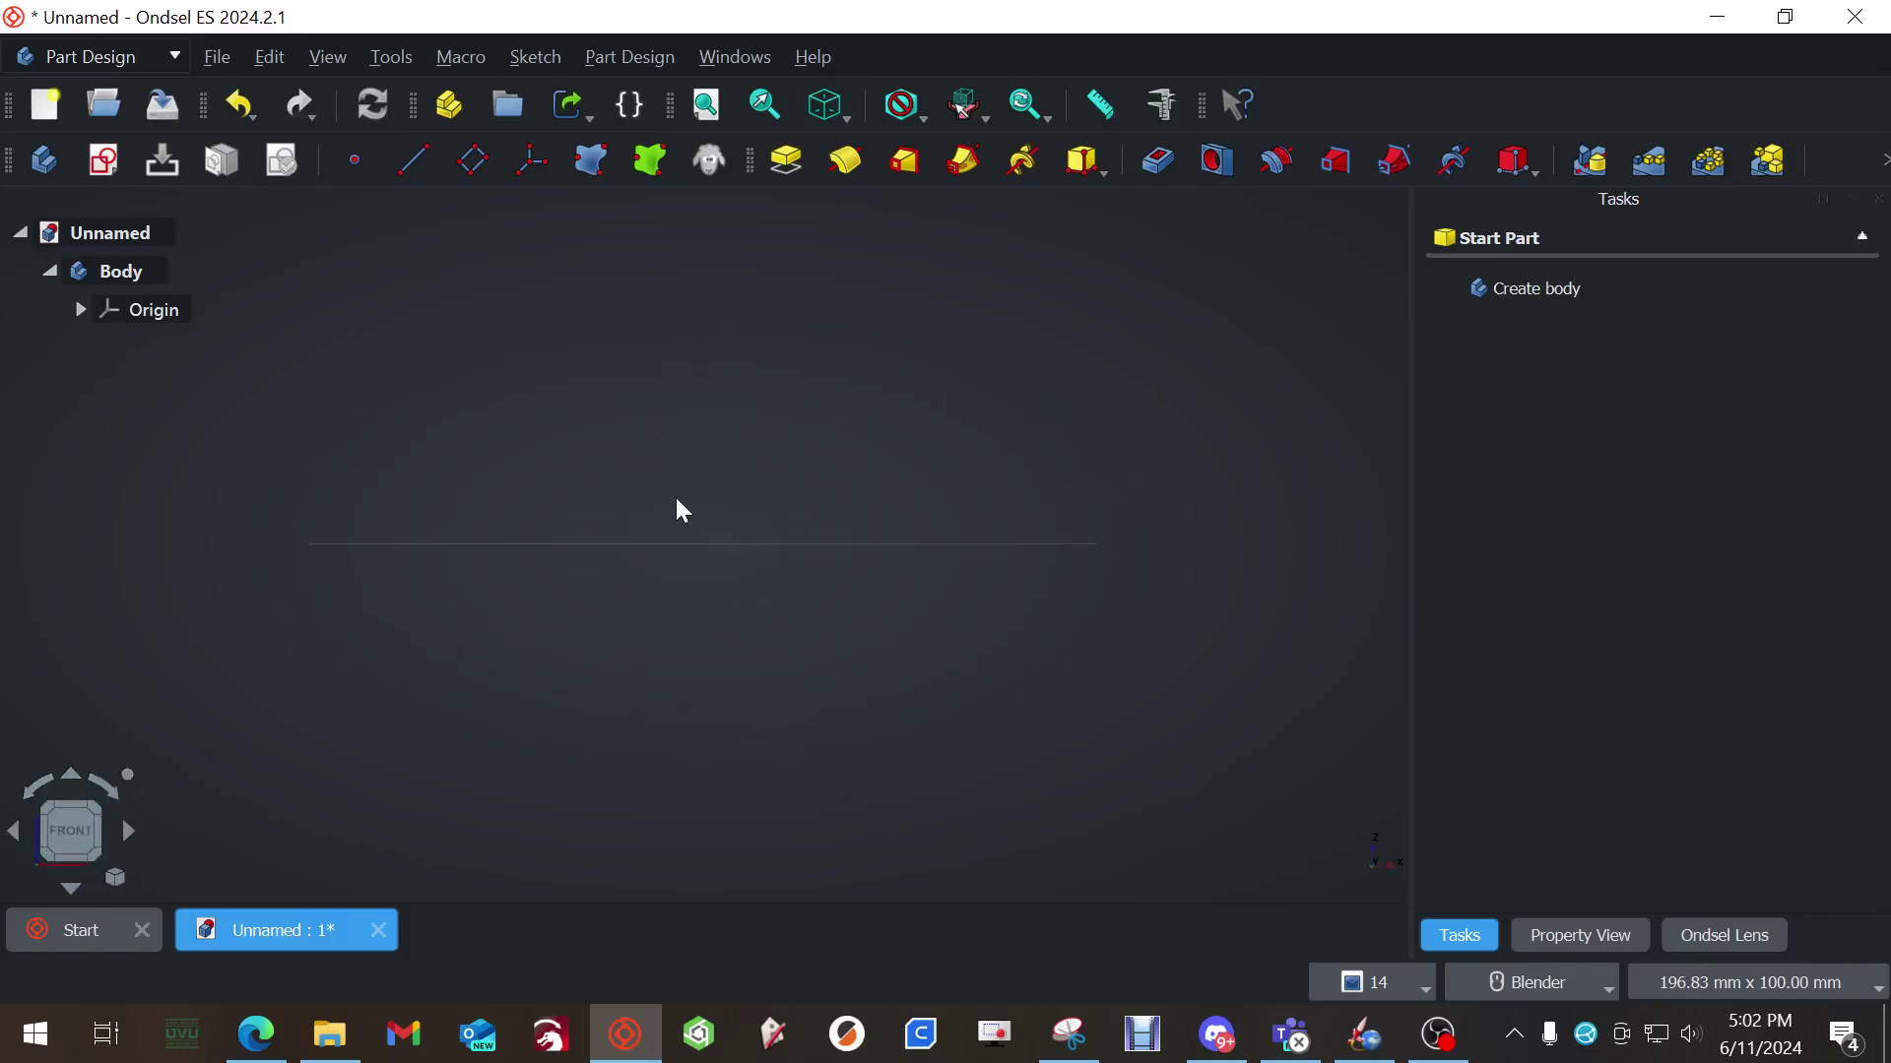
middle_drag(677, 502, 830, 693)
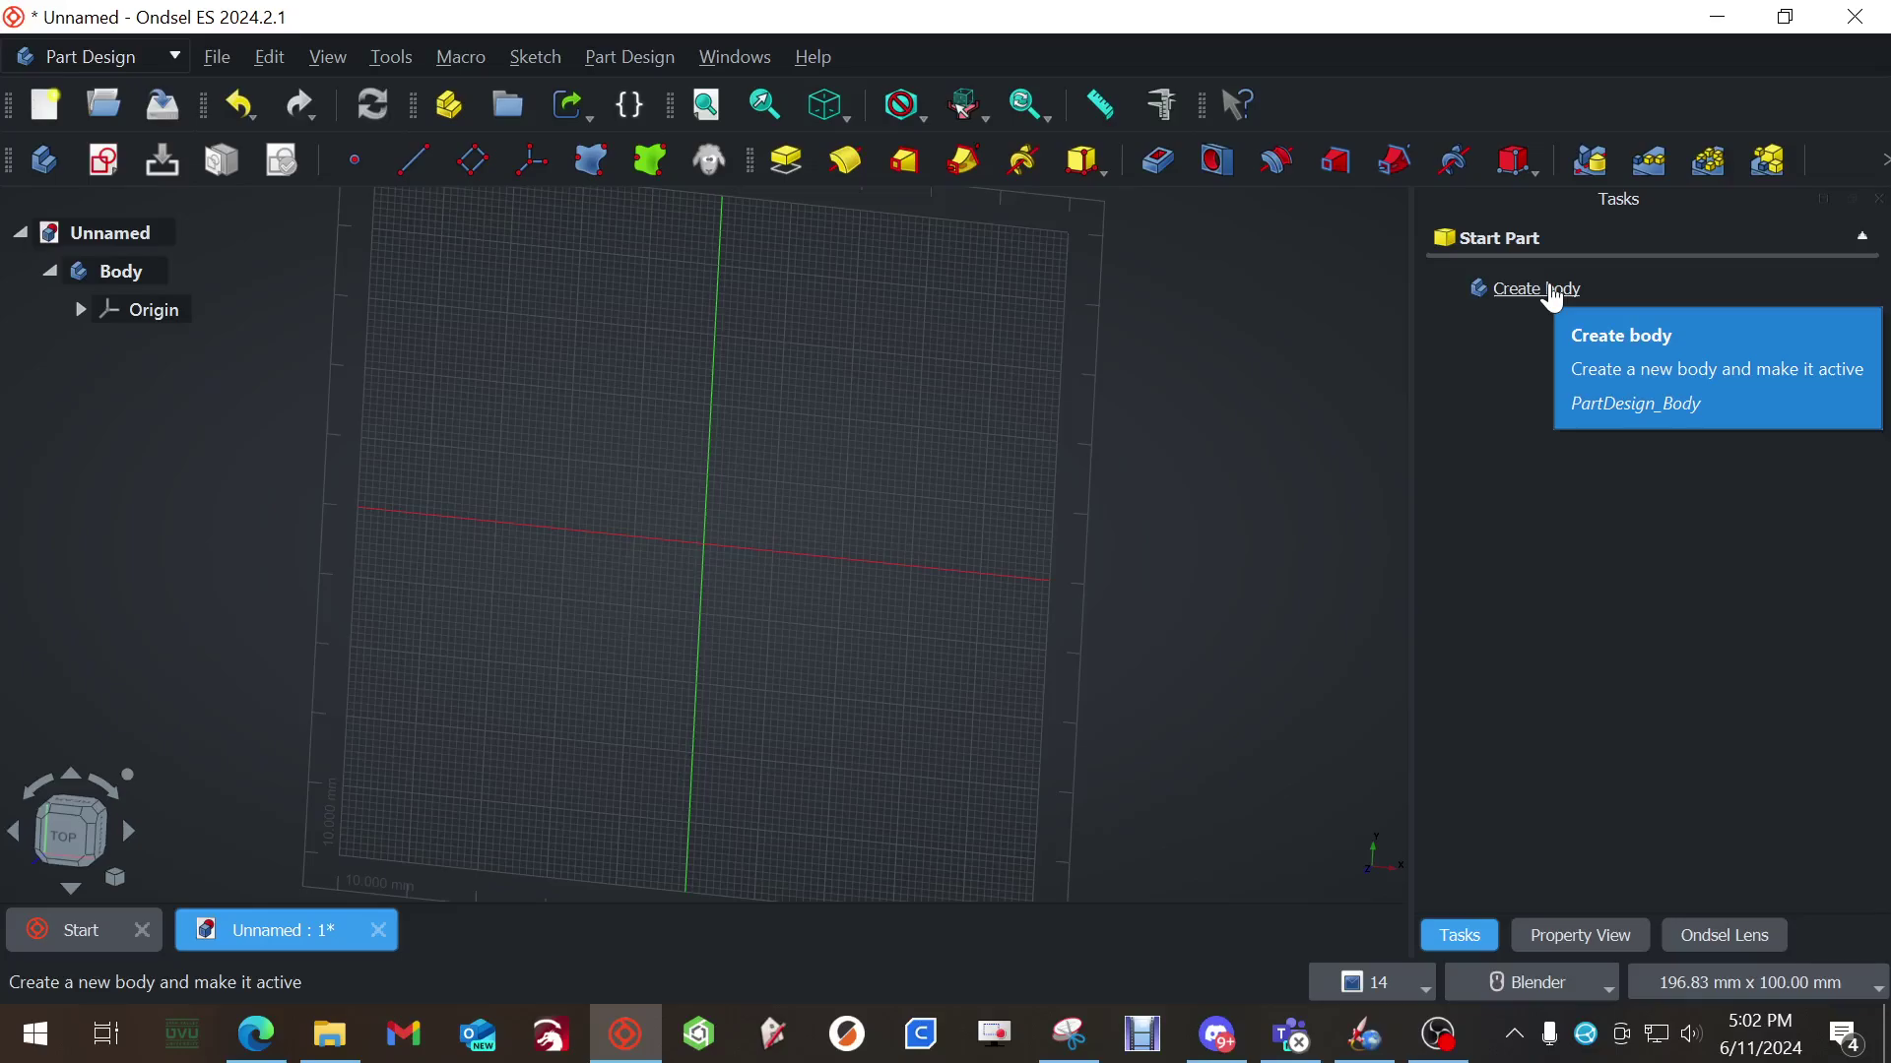
Activate the Body in the tree view so Create sketch and Boolean tasks appear
click(114, 274)
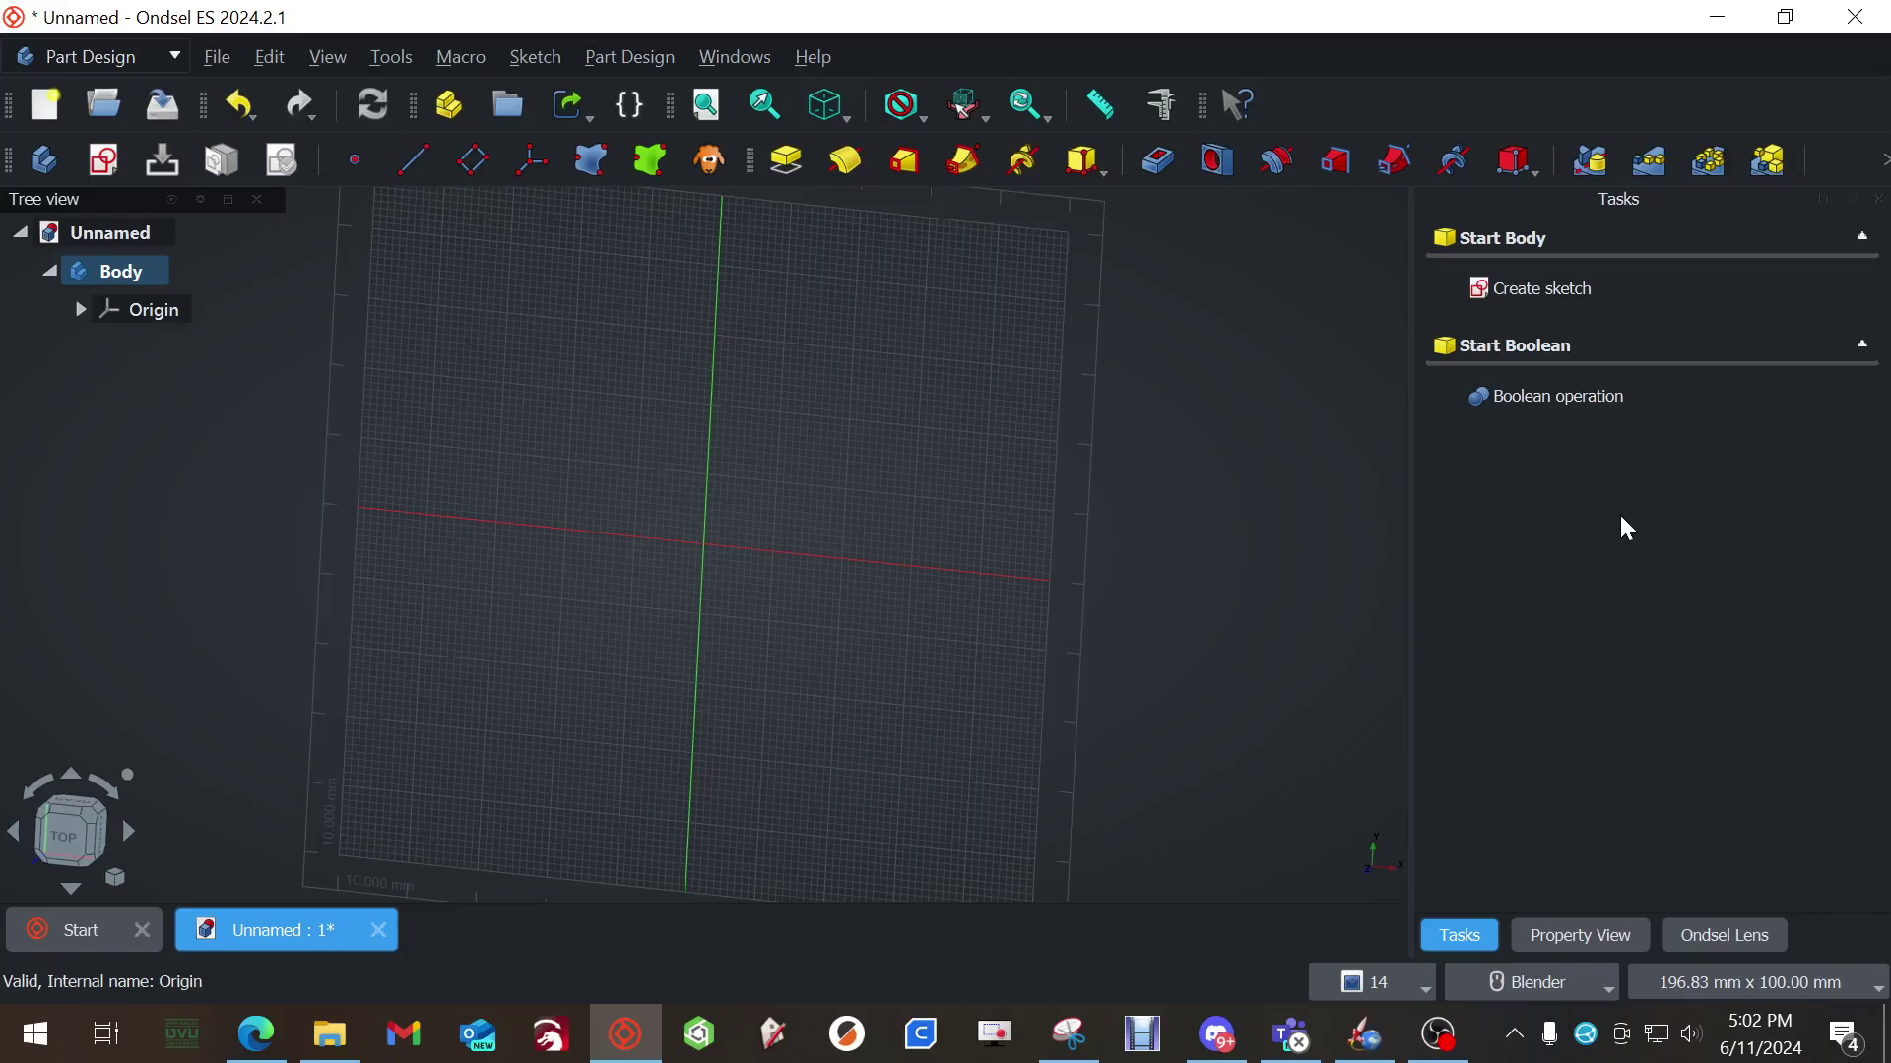
In Edge, scroll through the Screw Driver PDF and settle on page 2's base-sketch step
click(256, 1034)
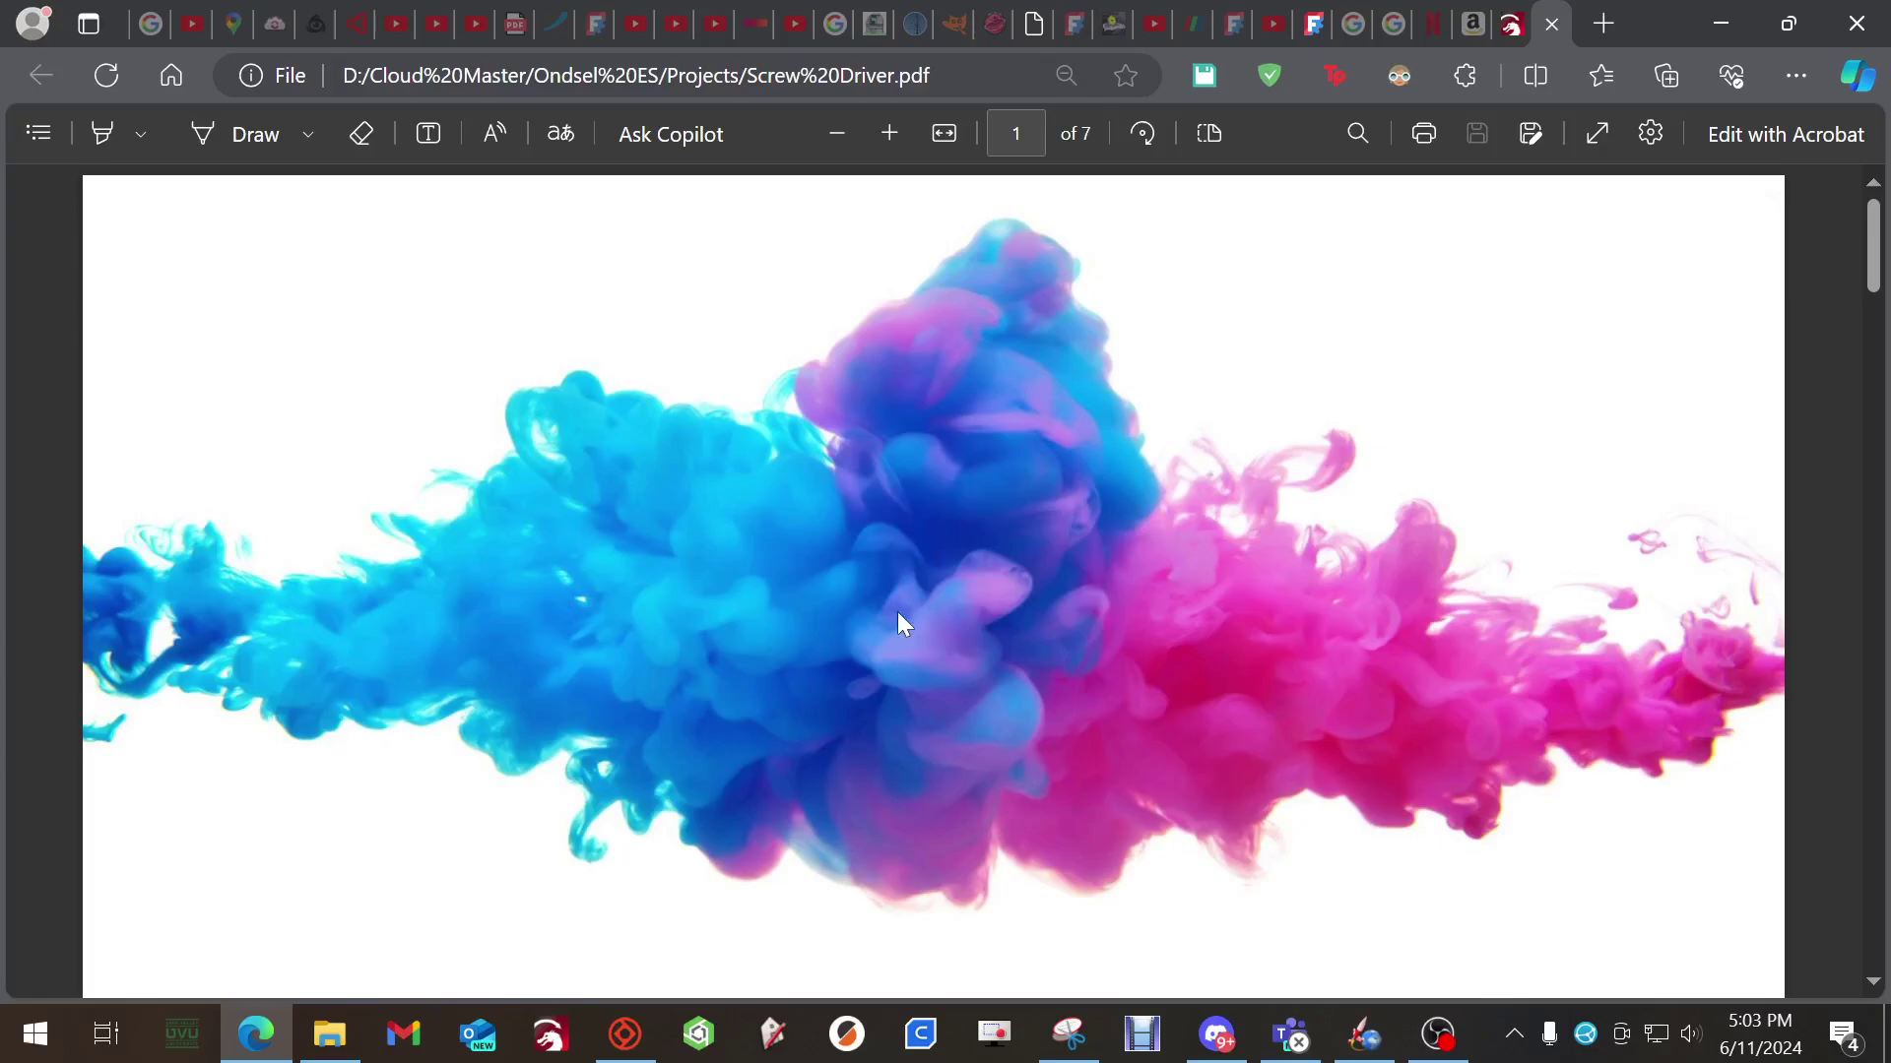
scroll(884, 604, down, 10)
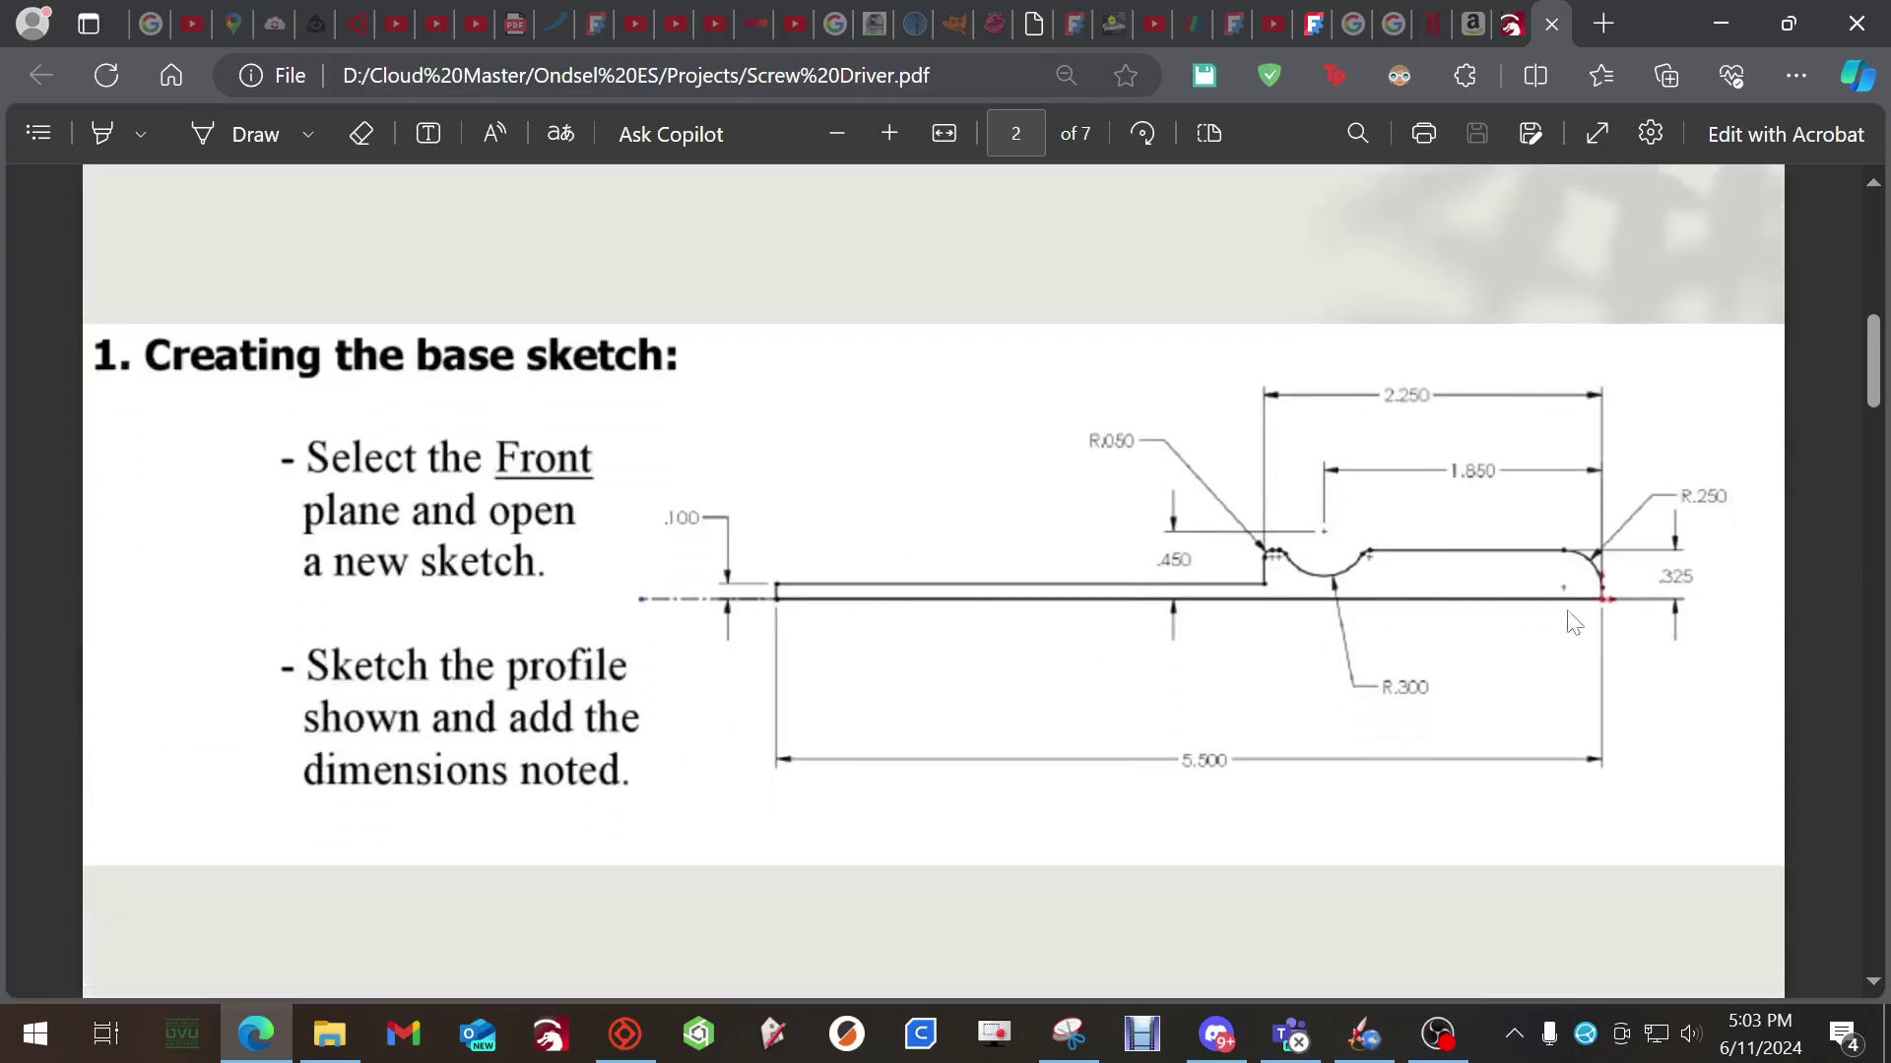
scroll(975, 536, down, 10)
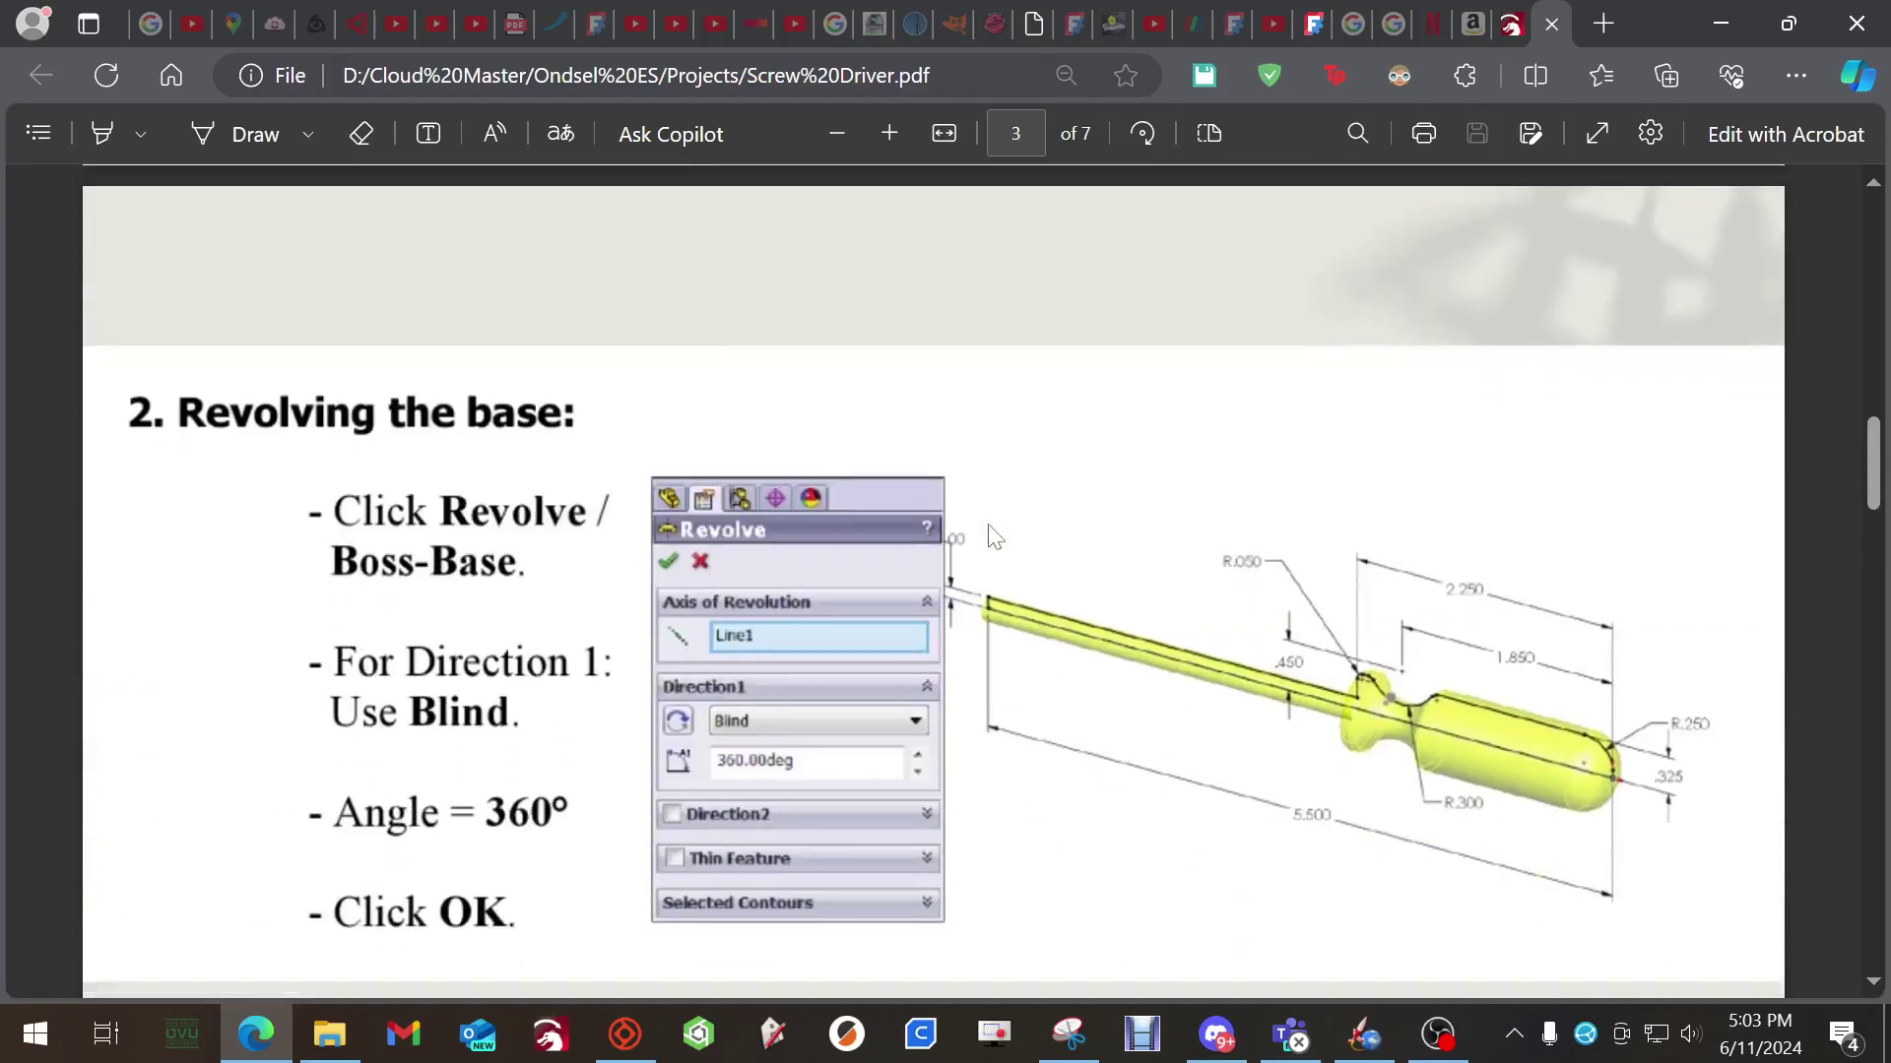
scroll(1364, 478, down, 10)
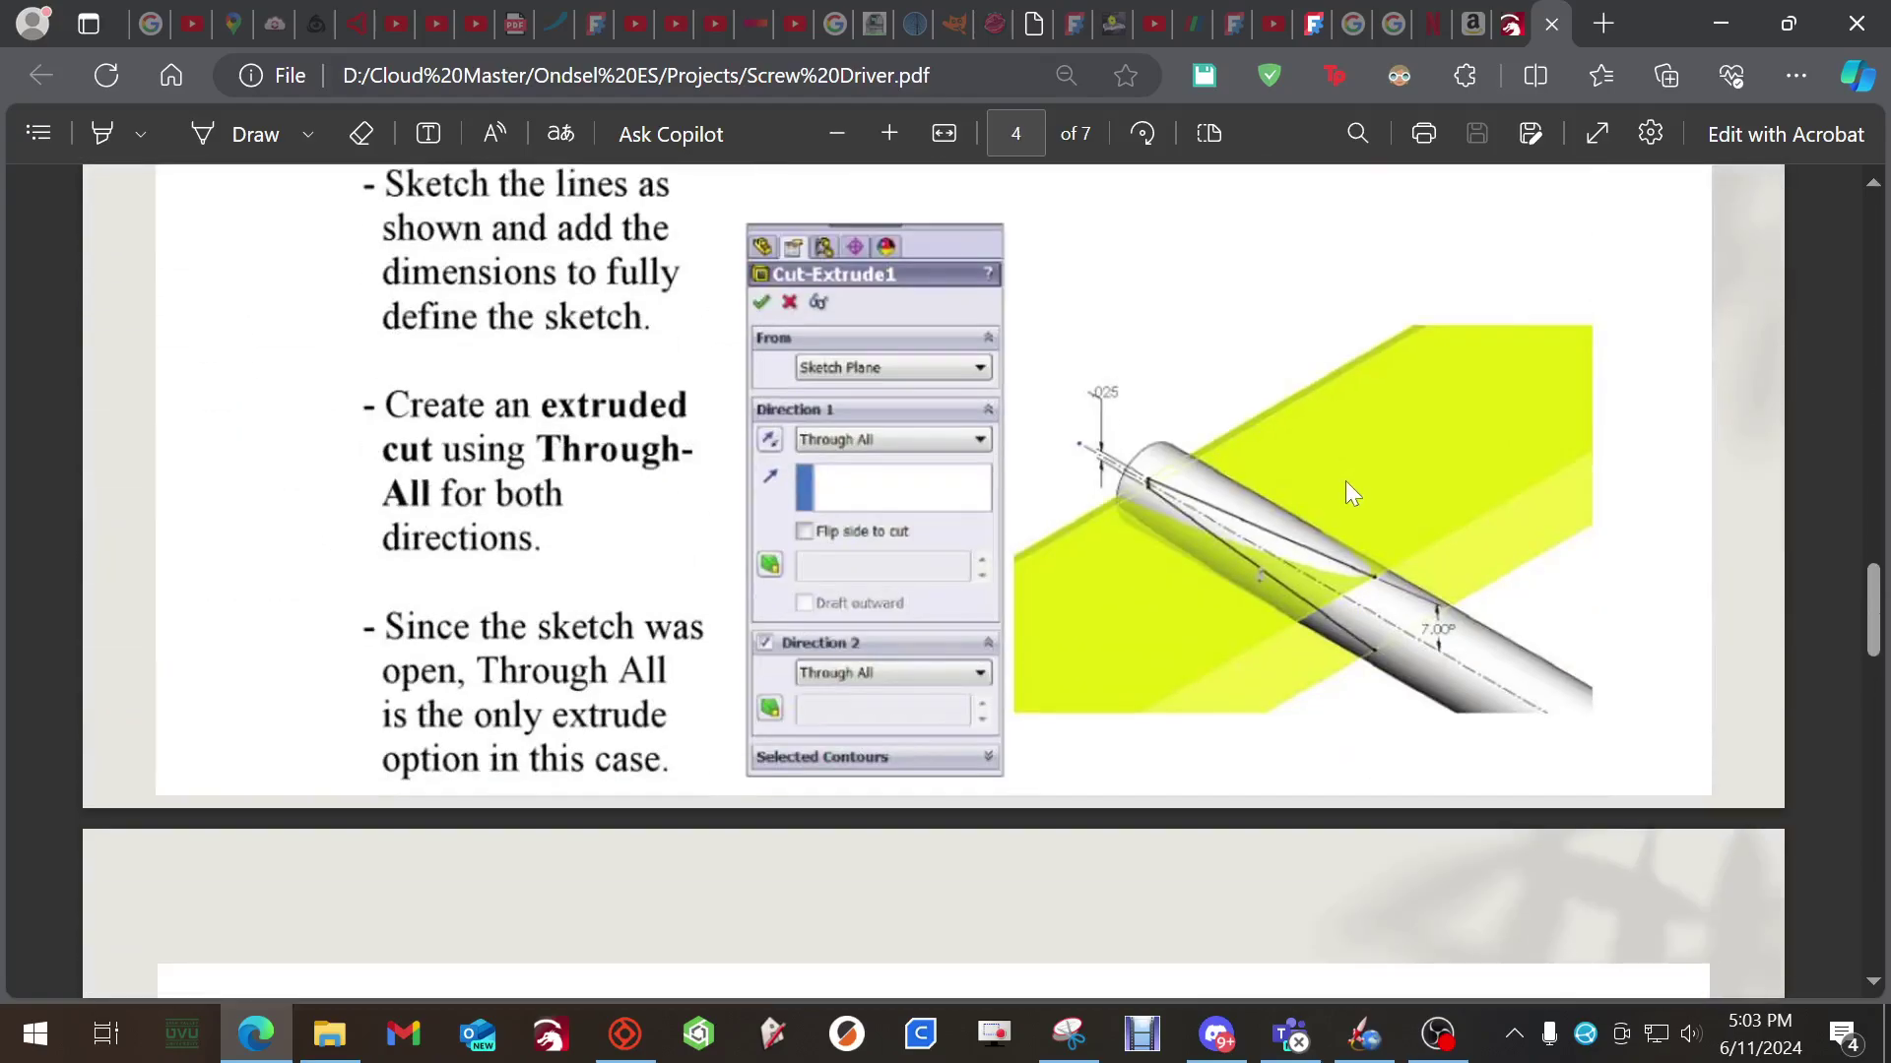
scroll(1350, 490, up, 5)
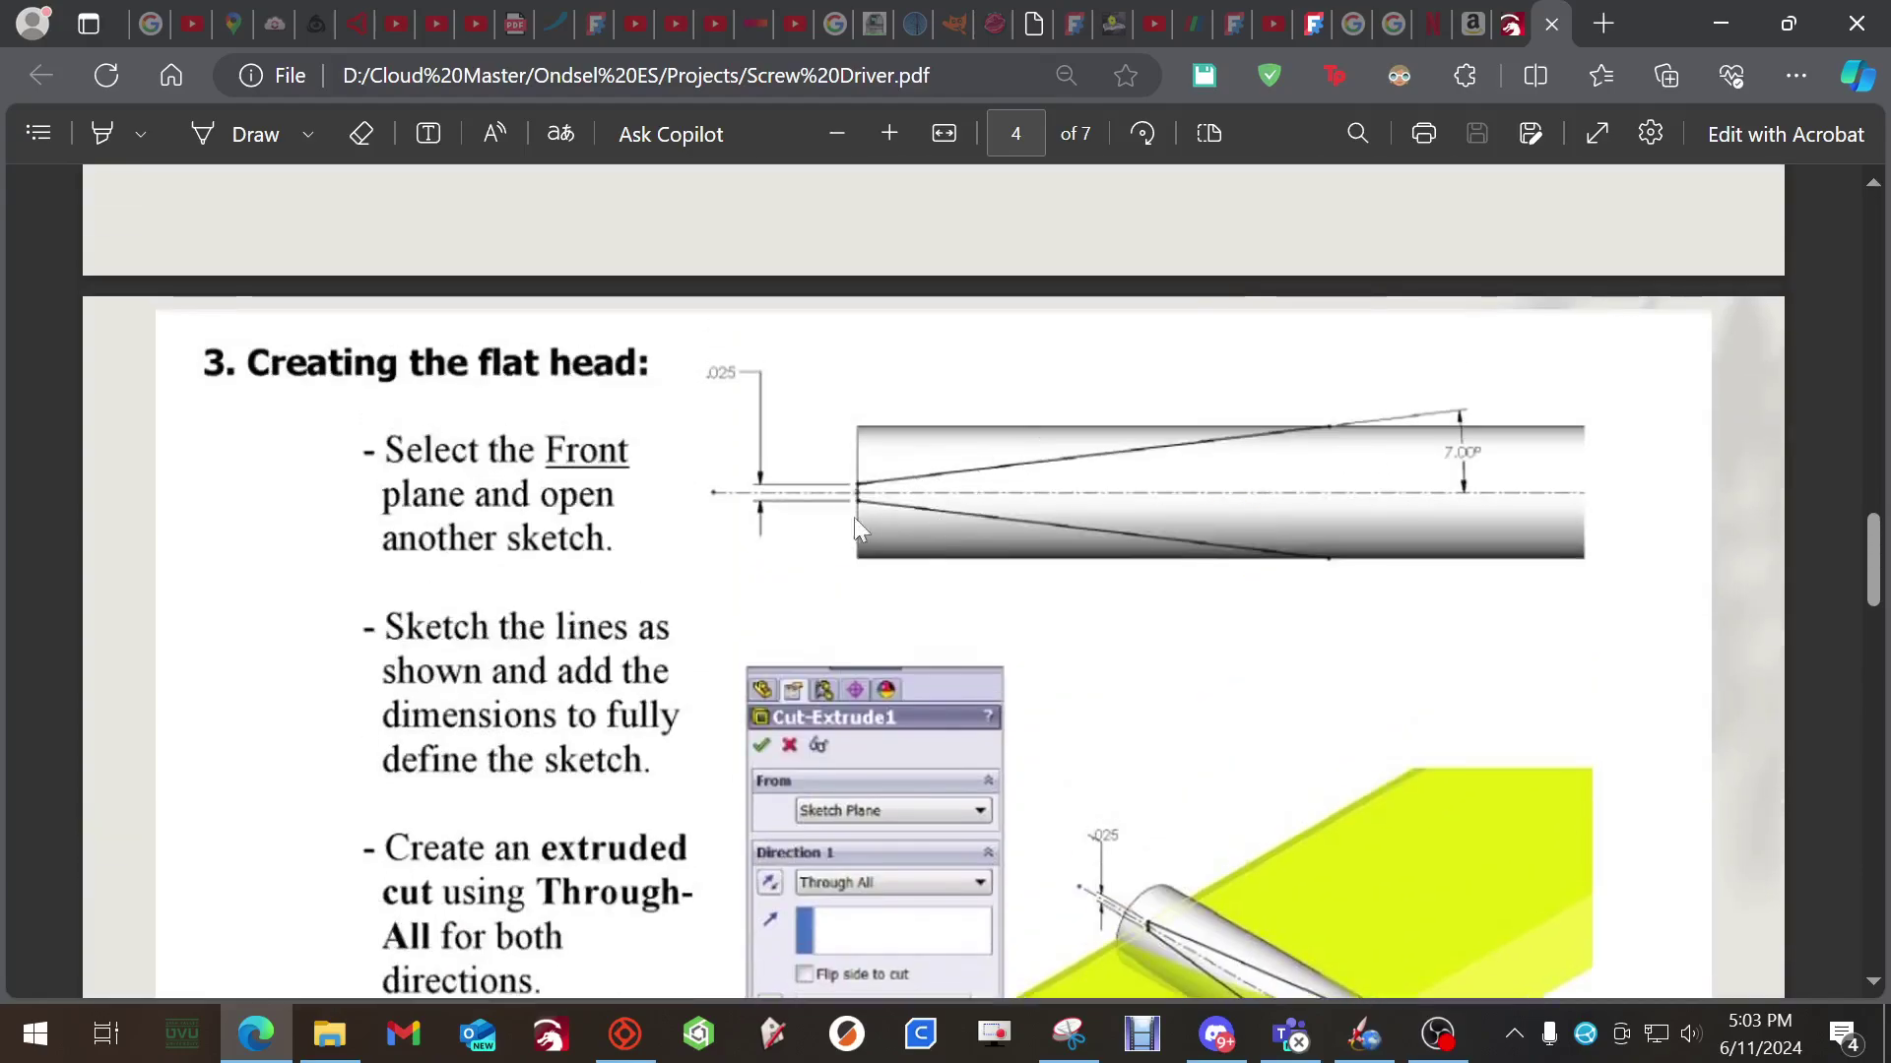
scroll(950, 528, down, 10)
scroll(1004, 492, down, 2)
scroll(1034, 410, up, 2)
scroll(1068, 588, down, 6)
scroll(1062, 578, down, 5)
scroll(1232, 508, up, 4)
scroll(1195, 714, down, 2)
scroll(1199, 726, down, 8)
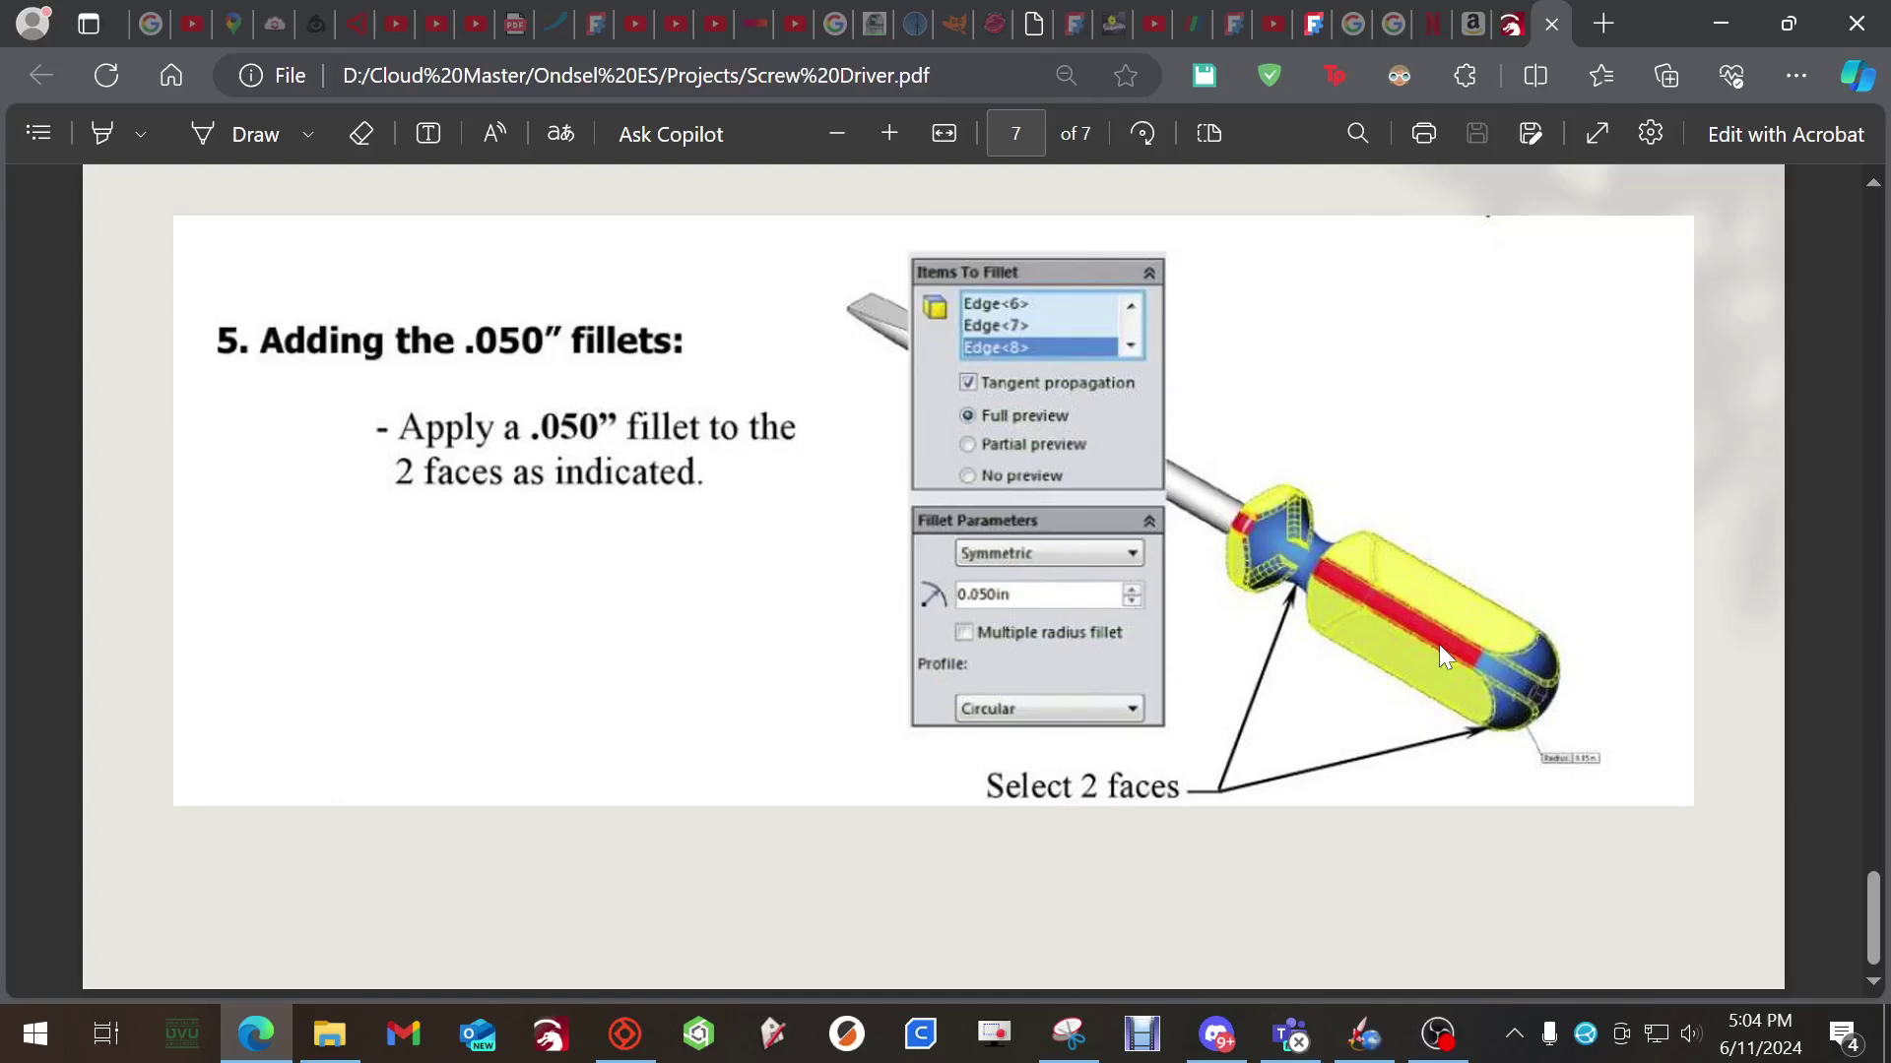
scroll(1398, 548, up, 12)
scroll(1384, 547, up, 12)
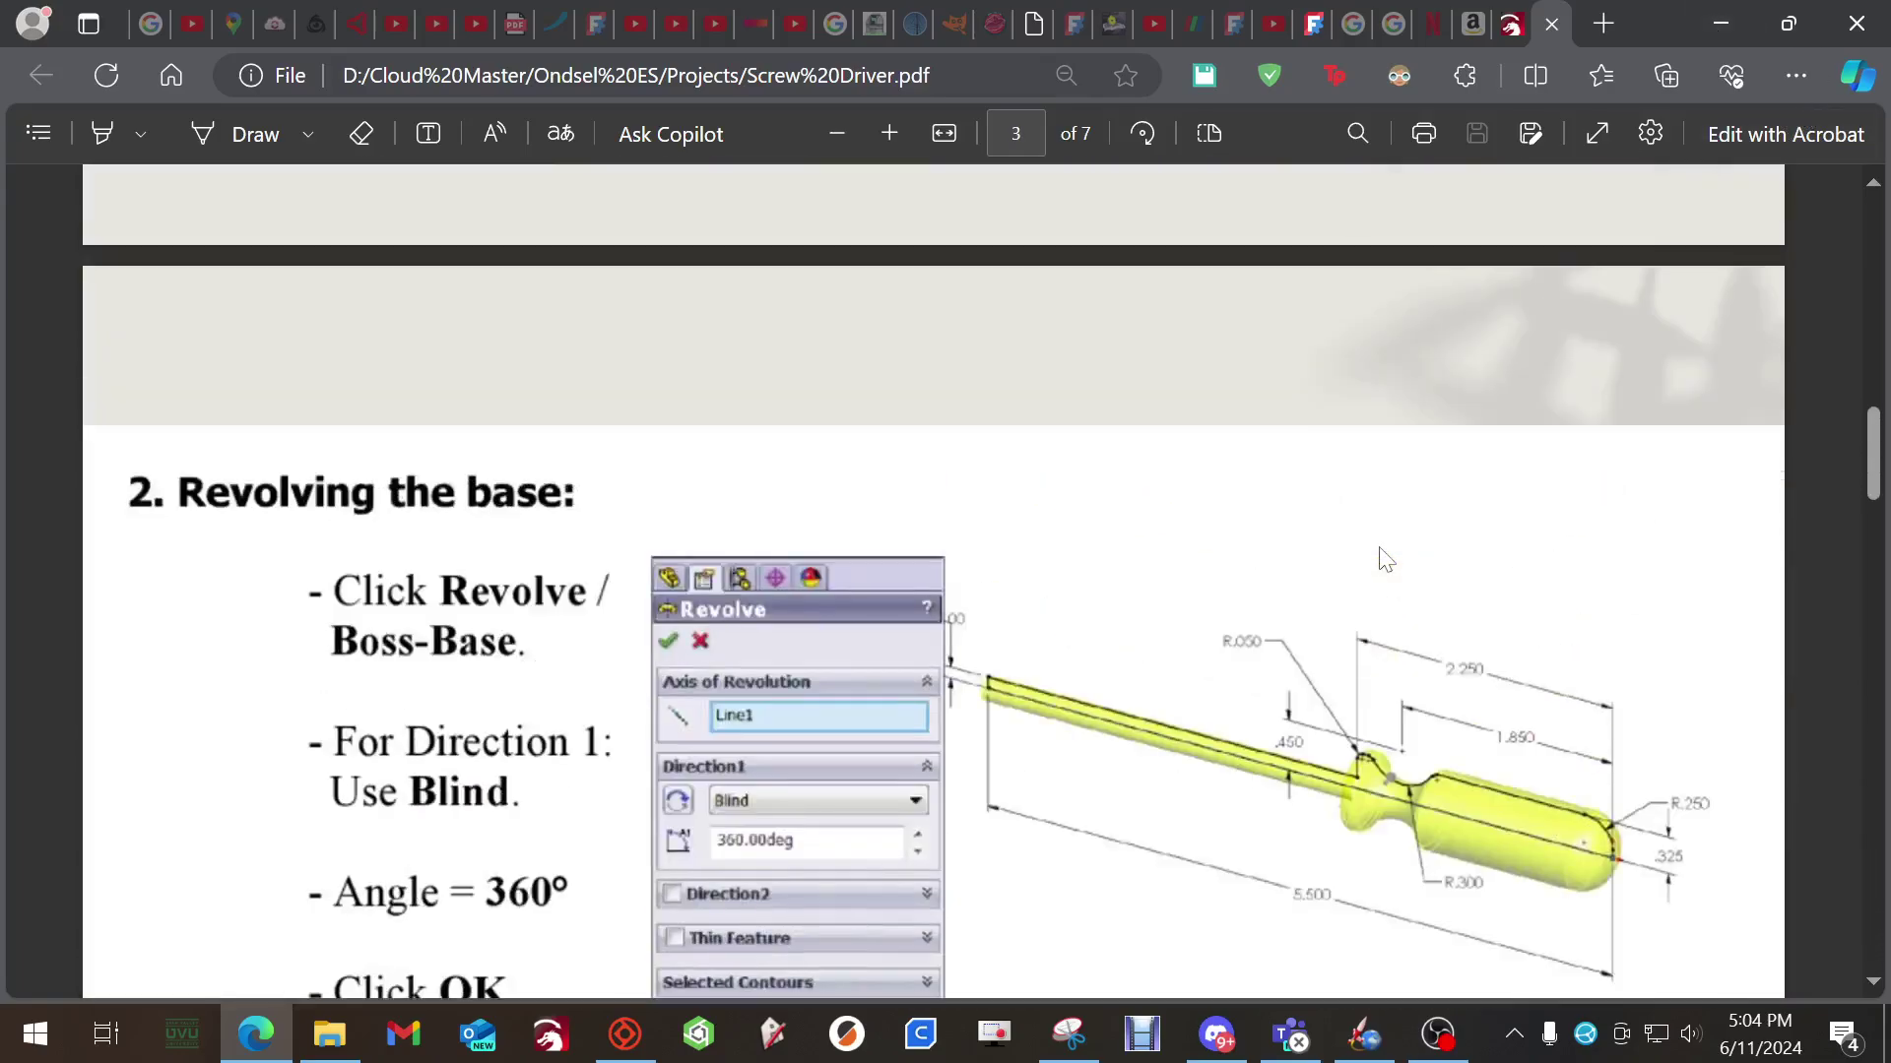
scroll(1387, 559, up, 10)
scroll(1280, 661, down, 3)
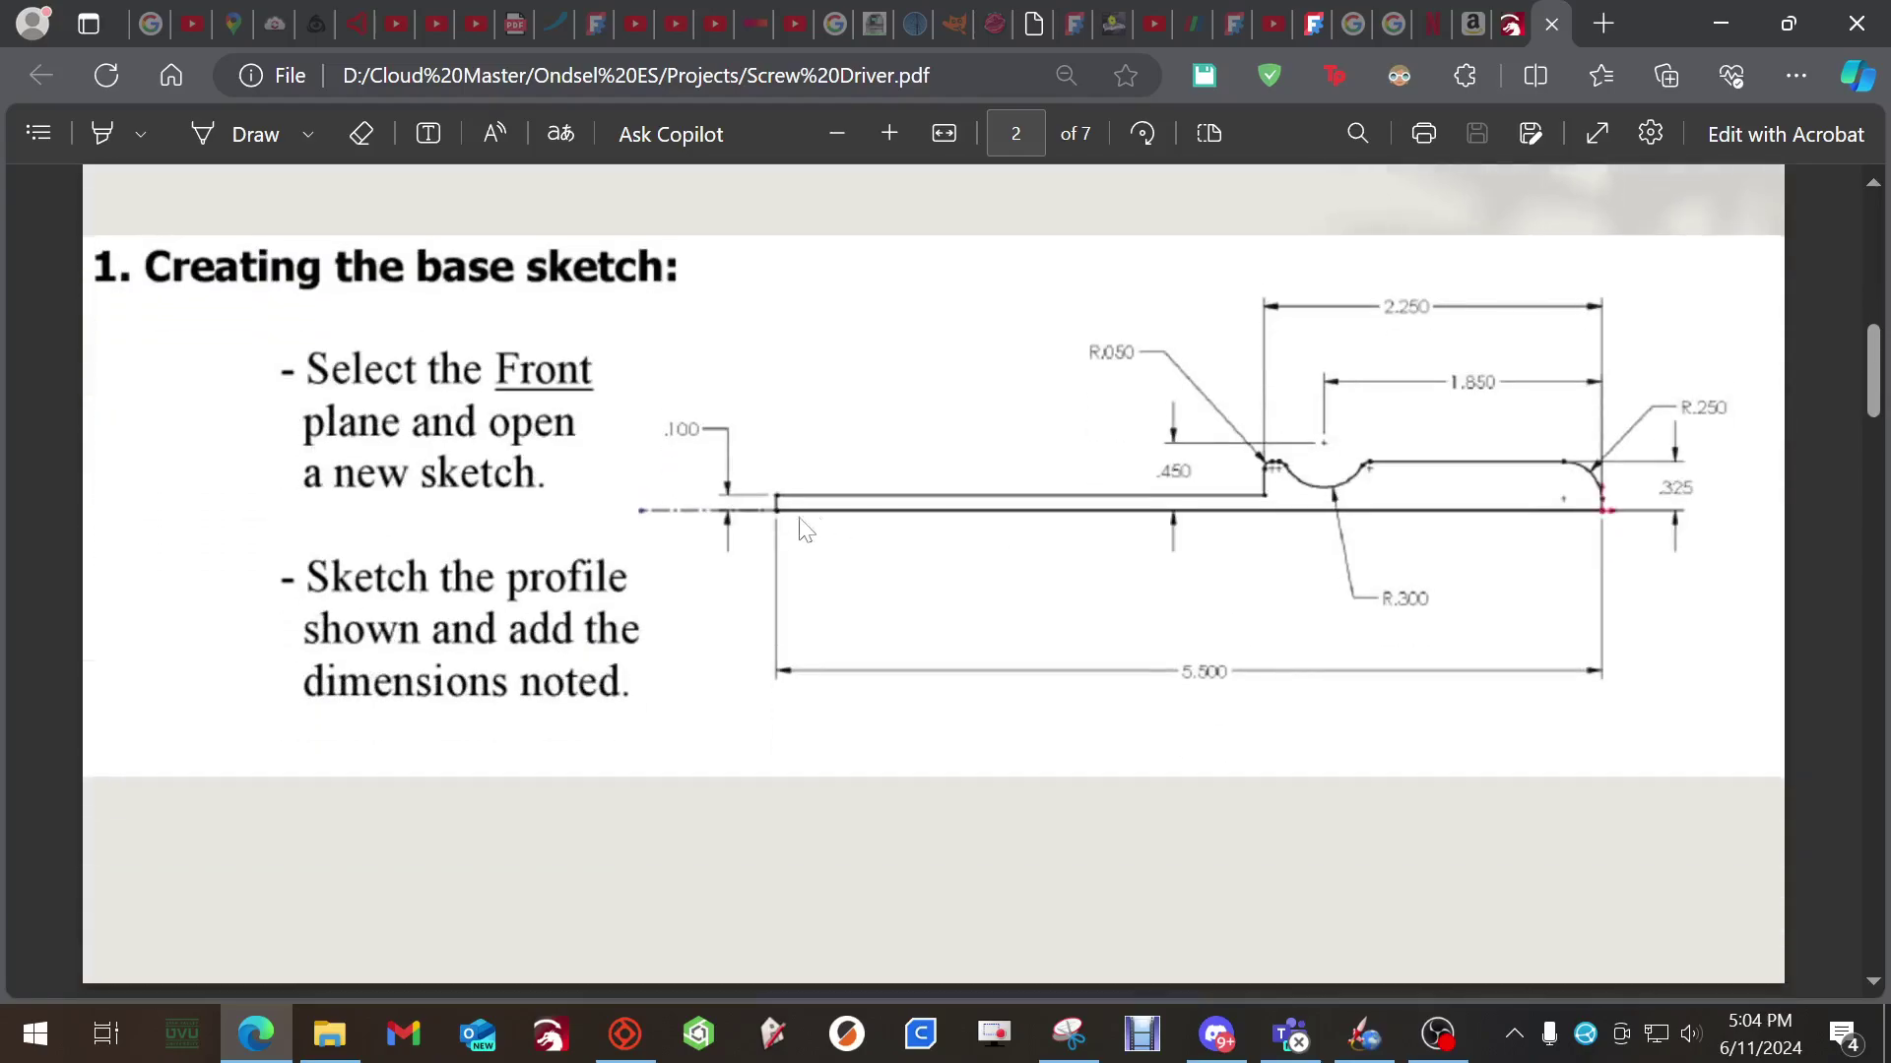
scroll(1280, 512, down, 8)
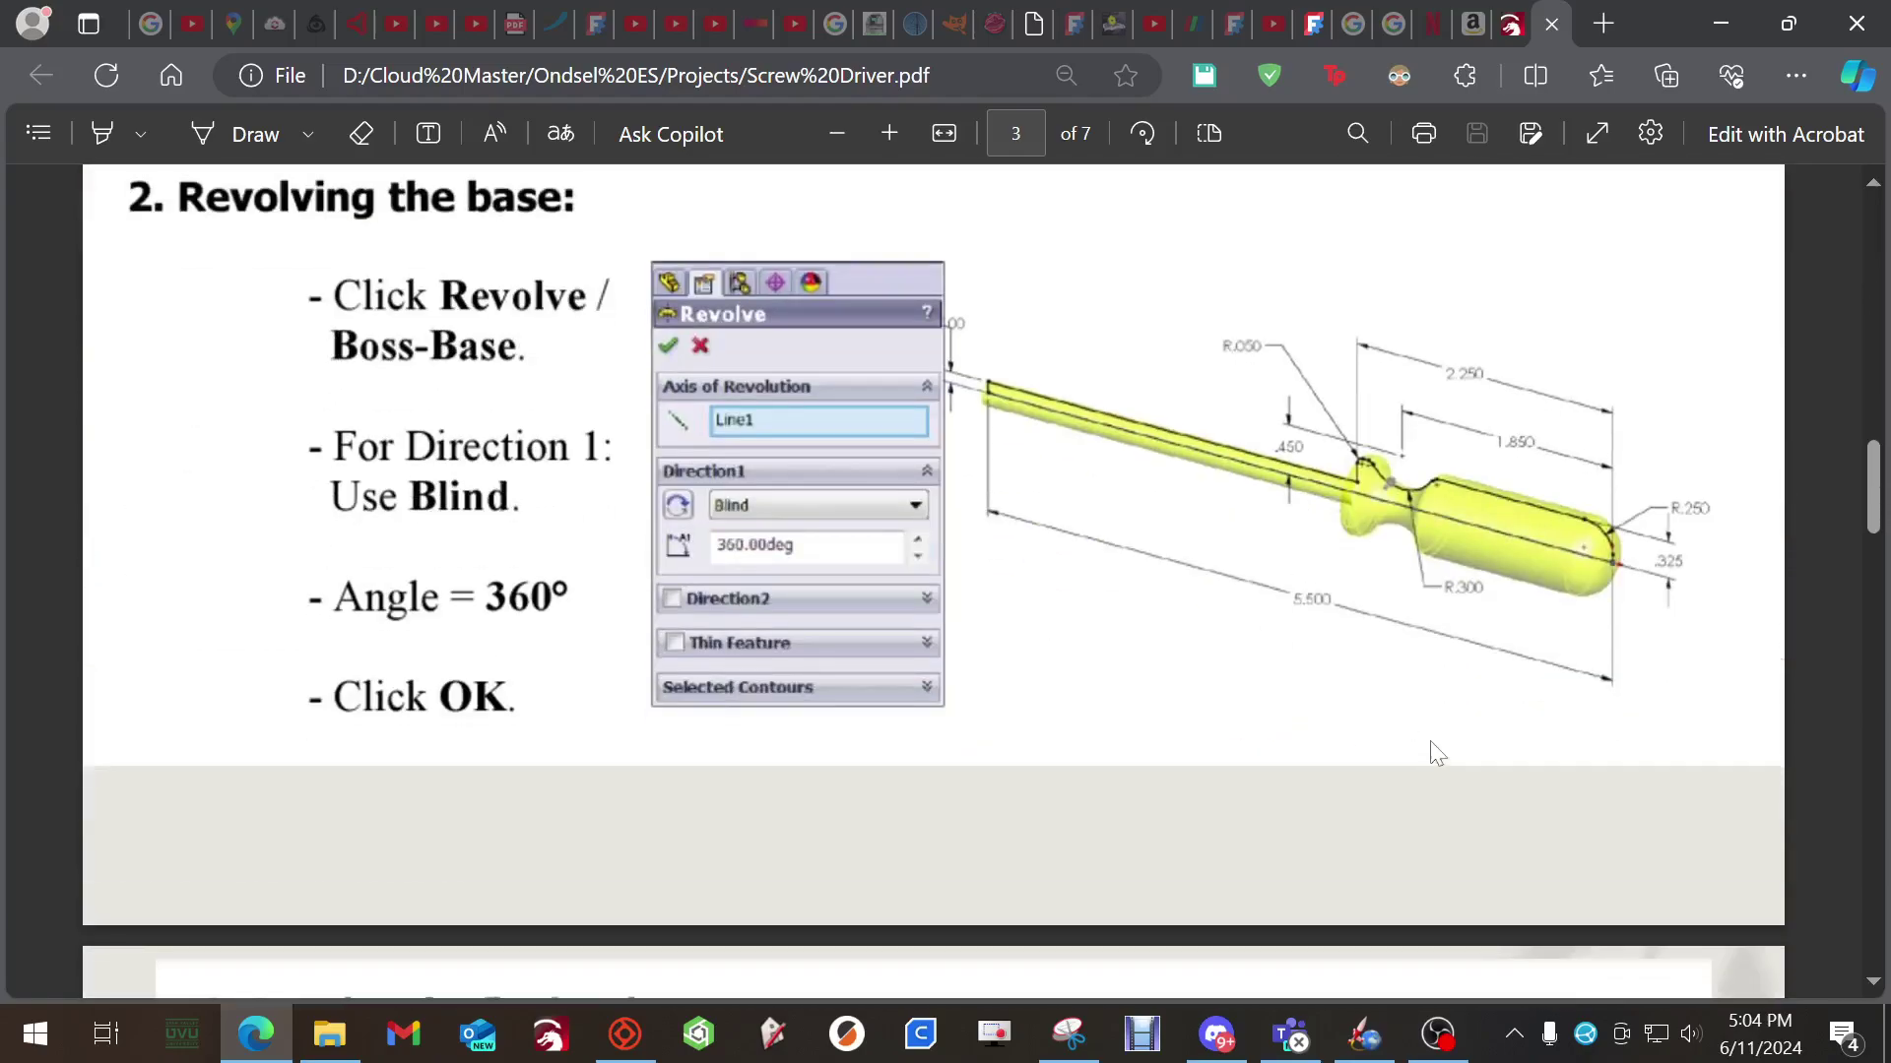
scroll(1336, 556, up, 8)
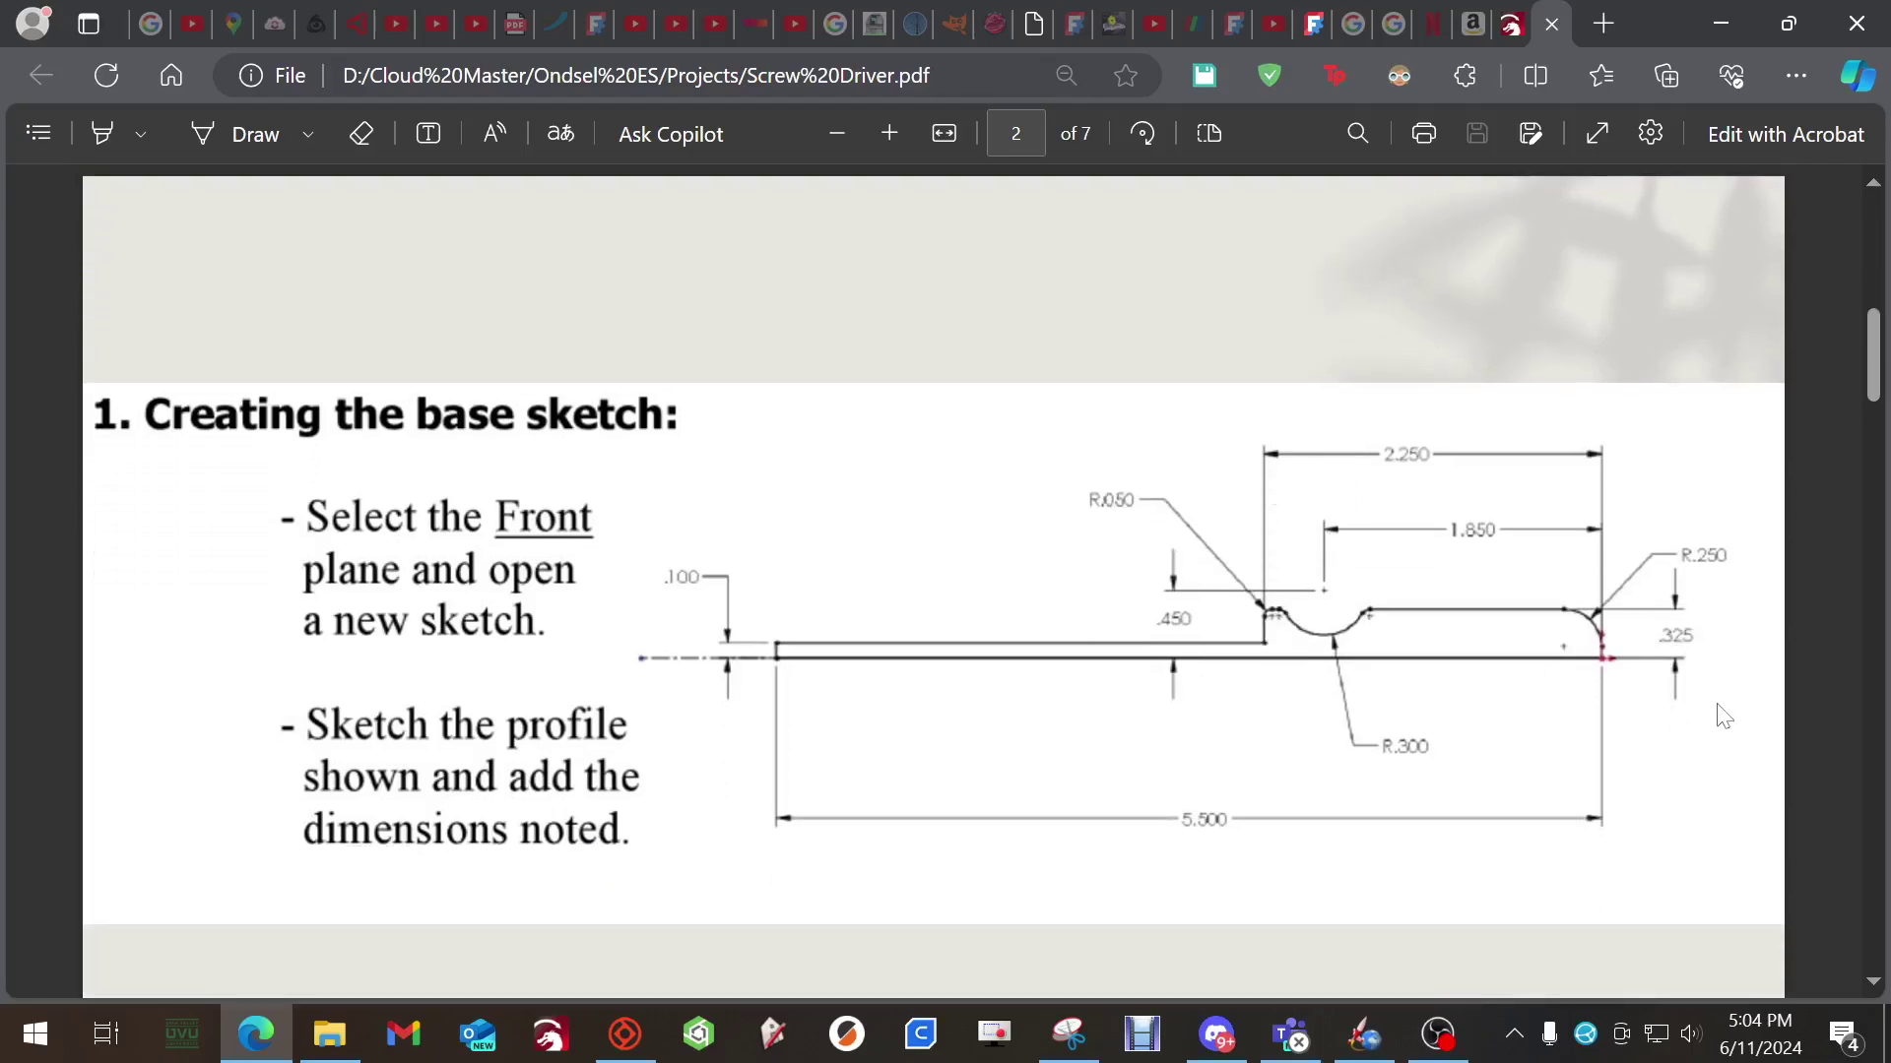
Back in Ondsel ES, create a new sketch on the Body's XY plane
click(625, 1034)
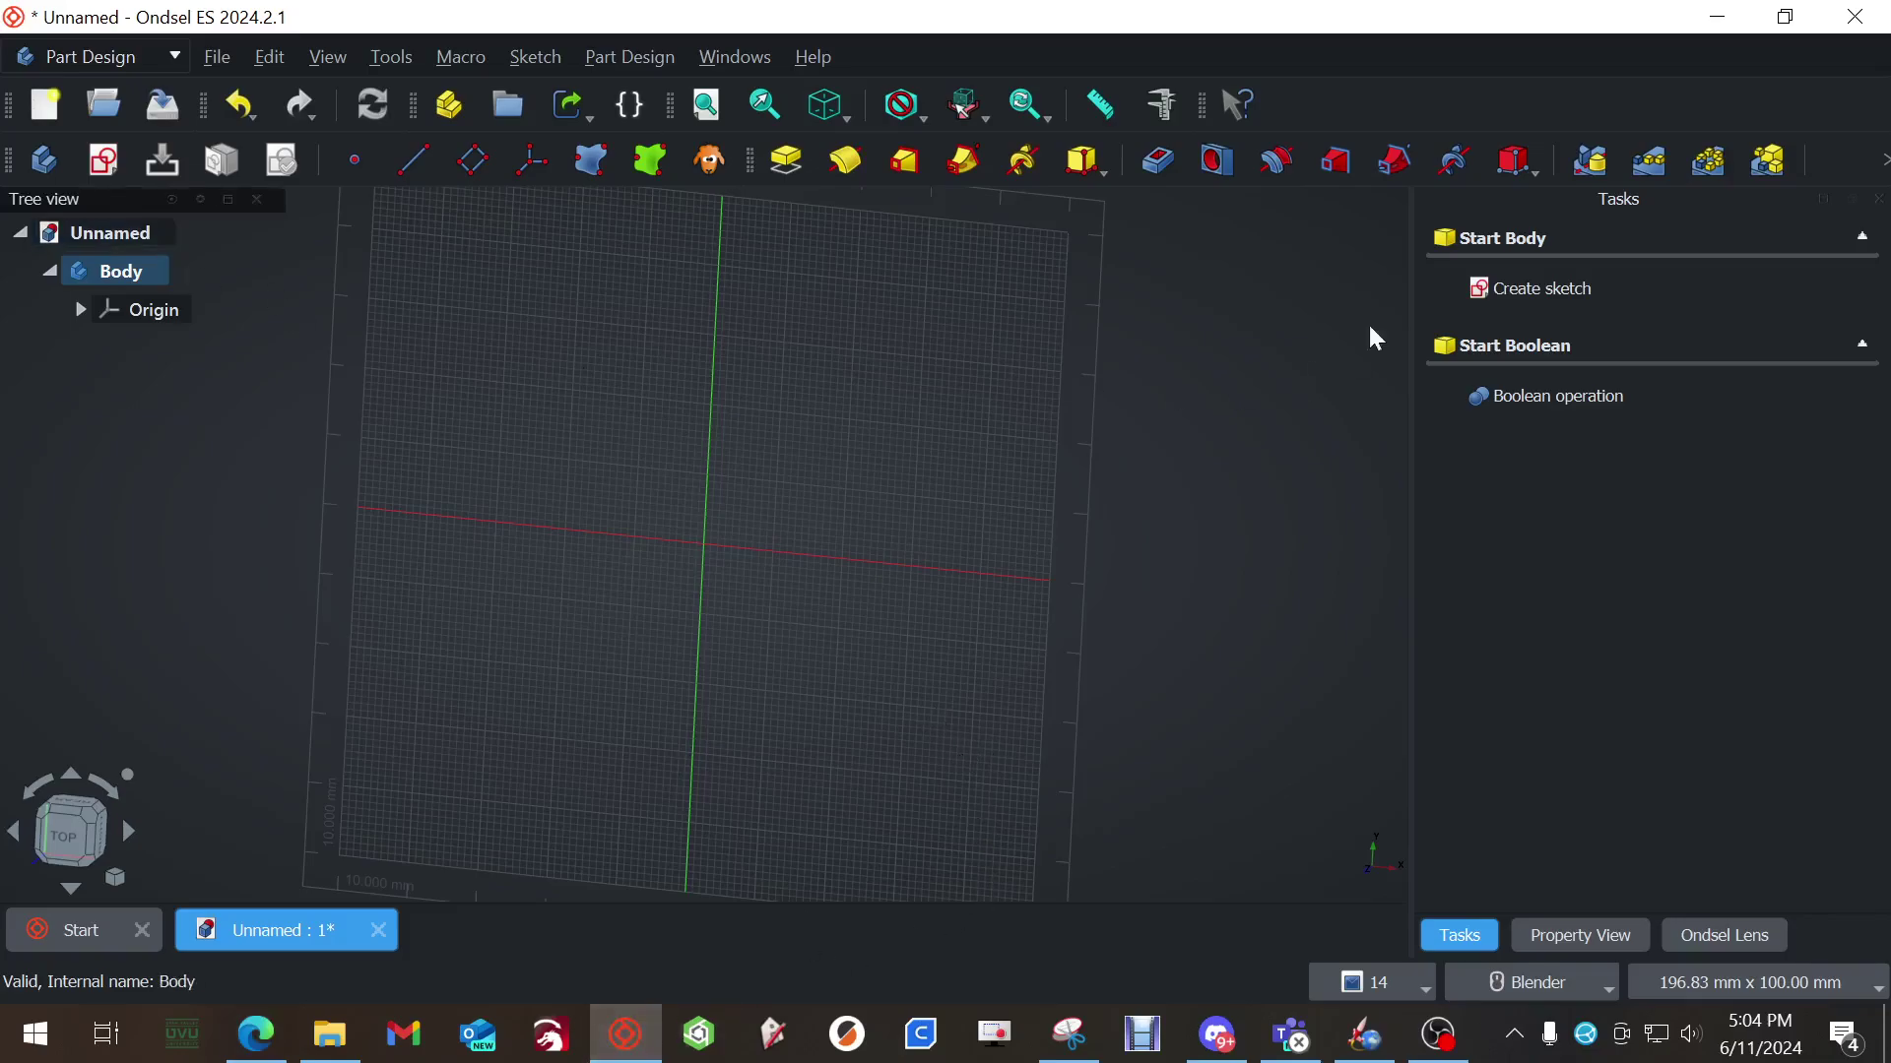
click(1538, 296)
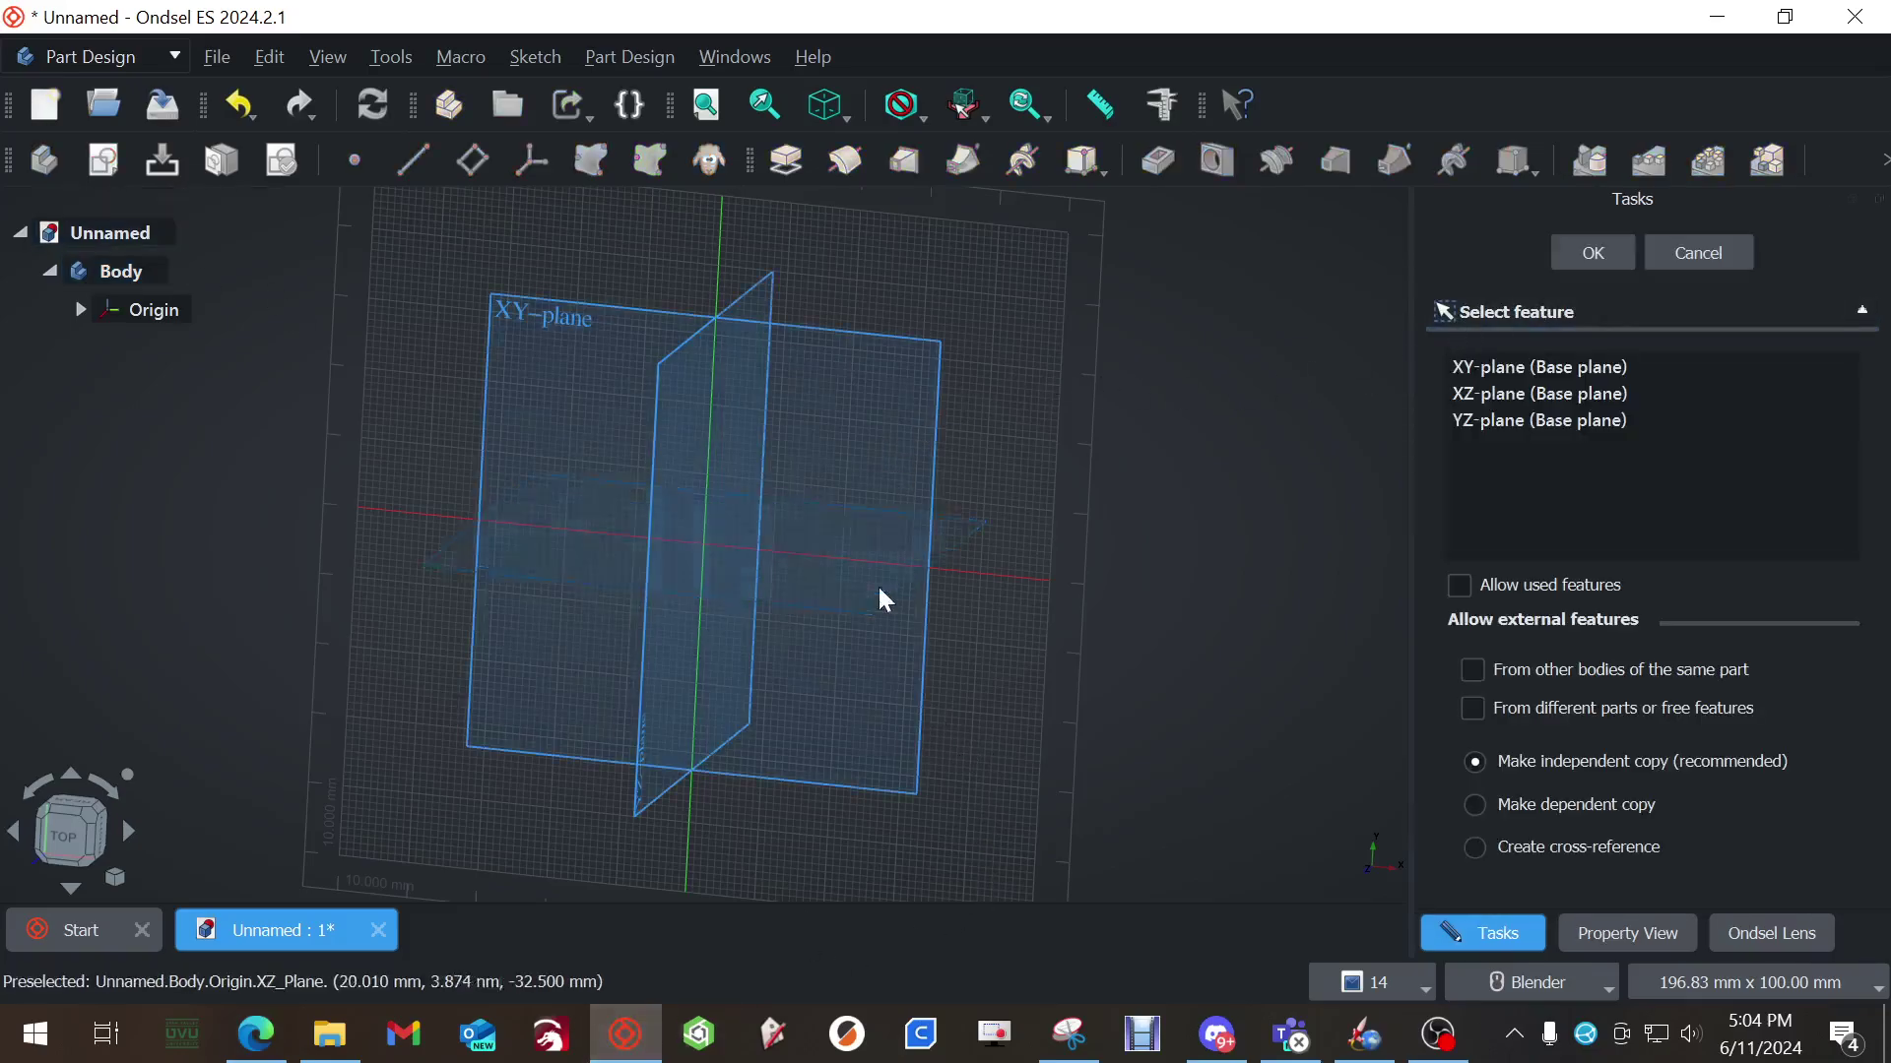
mouse_move(667, 625)
middle_down()
mouse_move(1072, 538)
mouse_move(1084, 561)
mouse_move(481, 578)
middle_up()
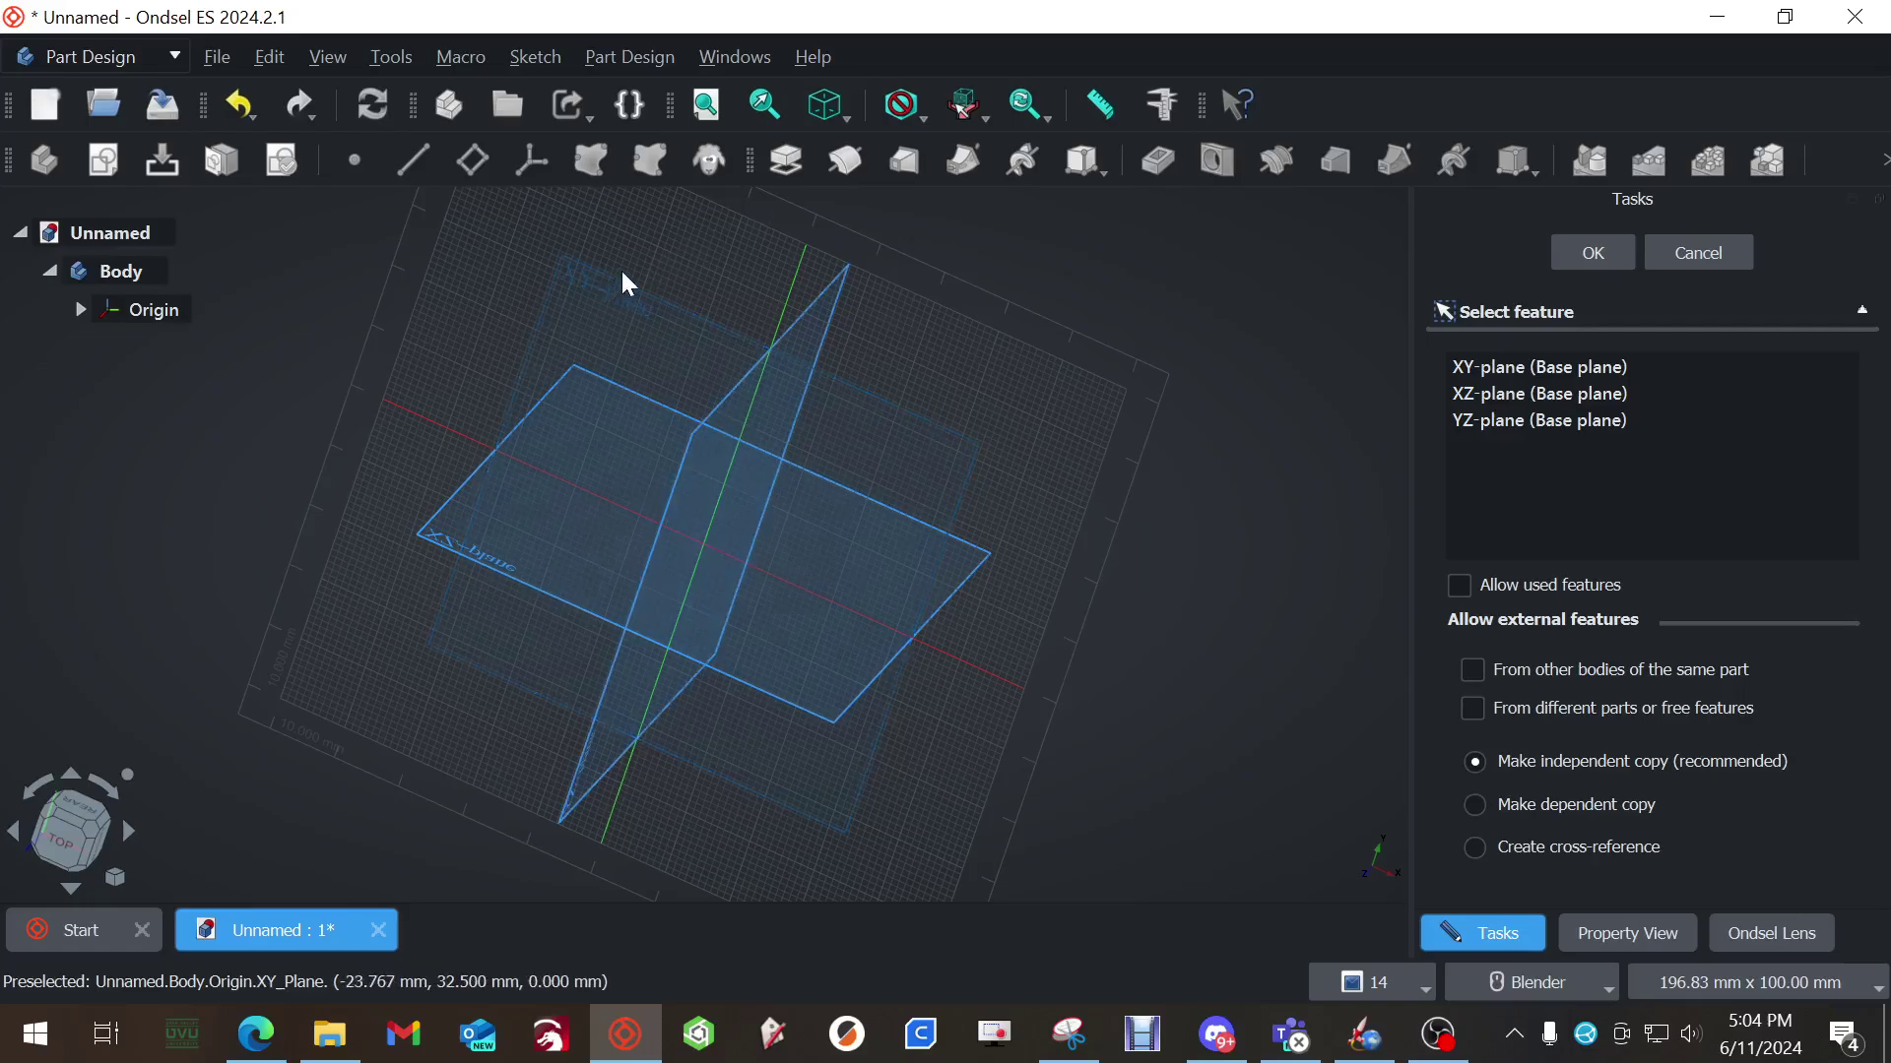
click(622, 291)
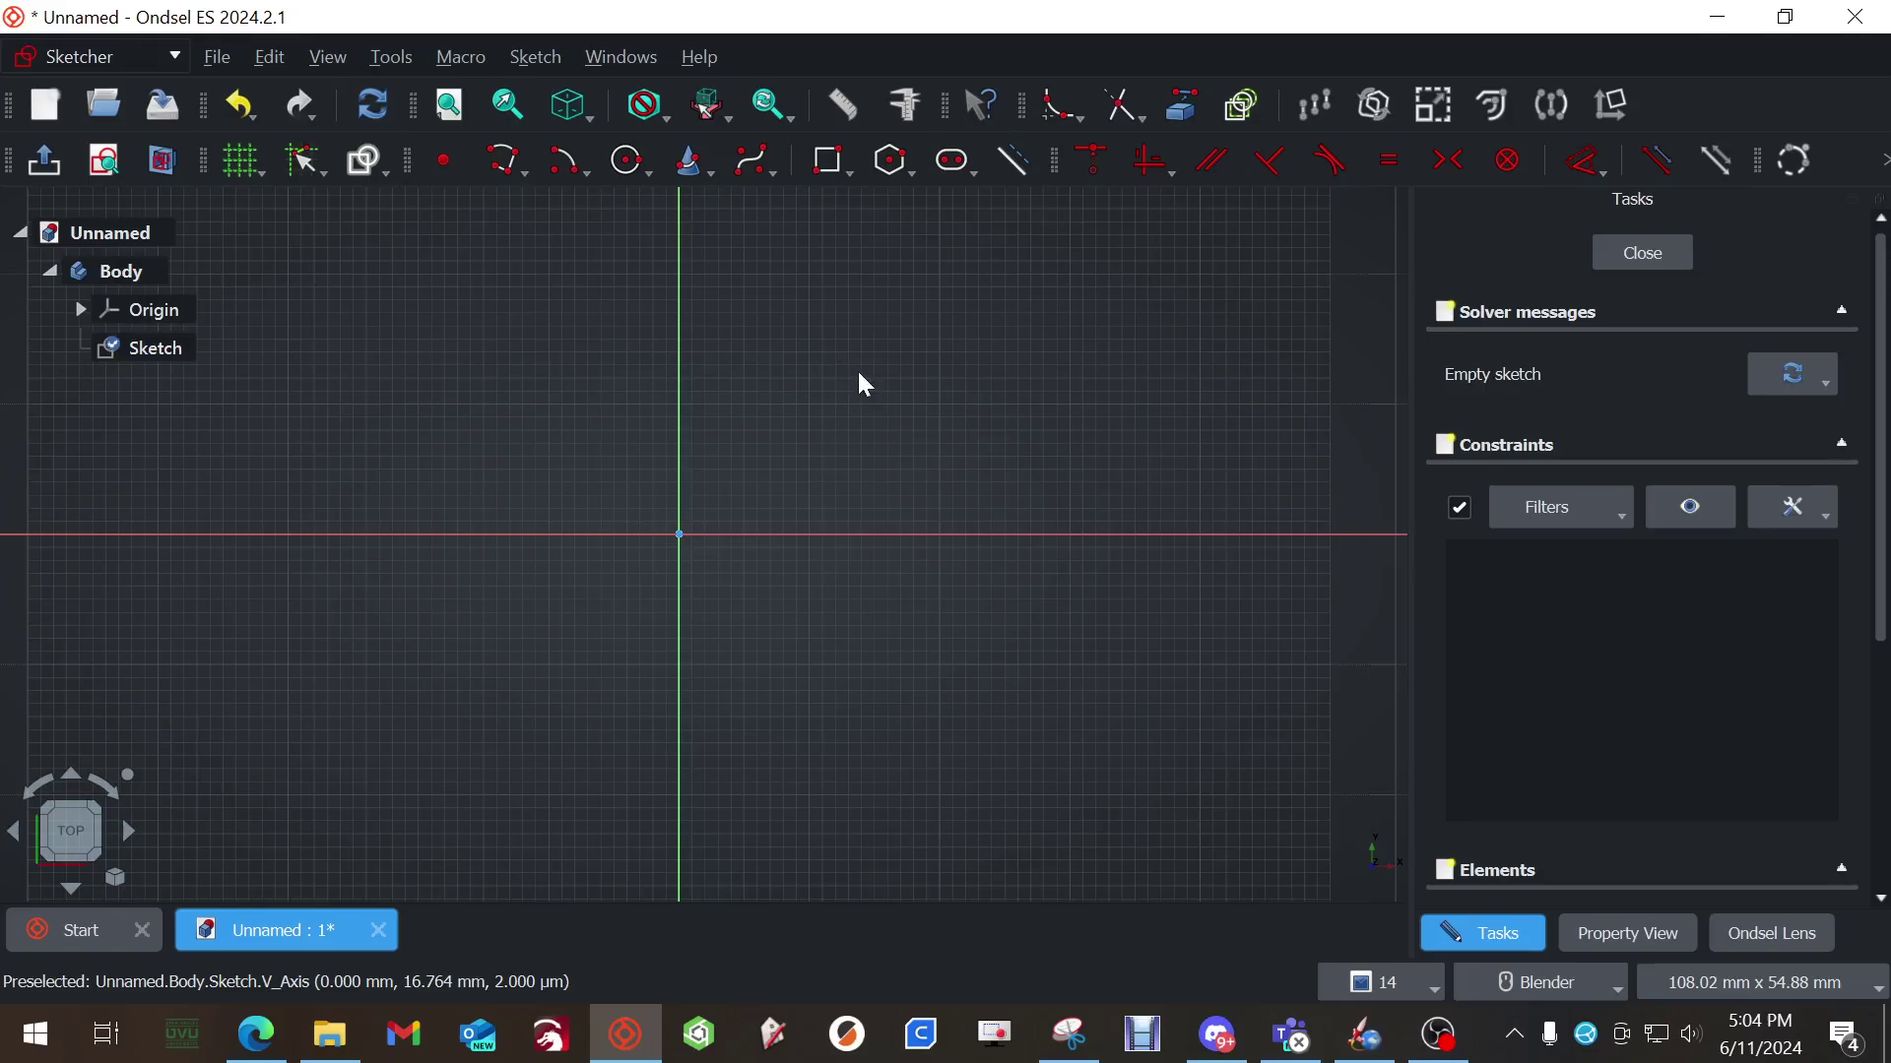
Abandon the first line attempt and switch the unit system to US customary inches
key(g)
key(l)
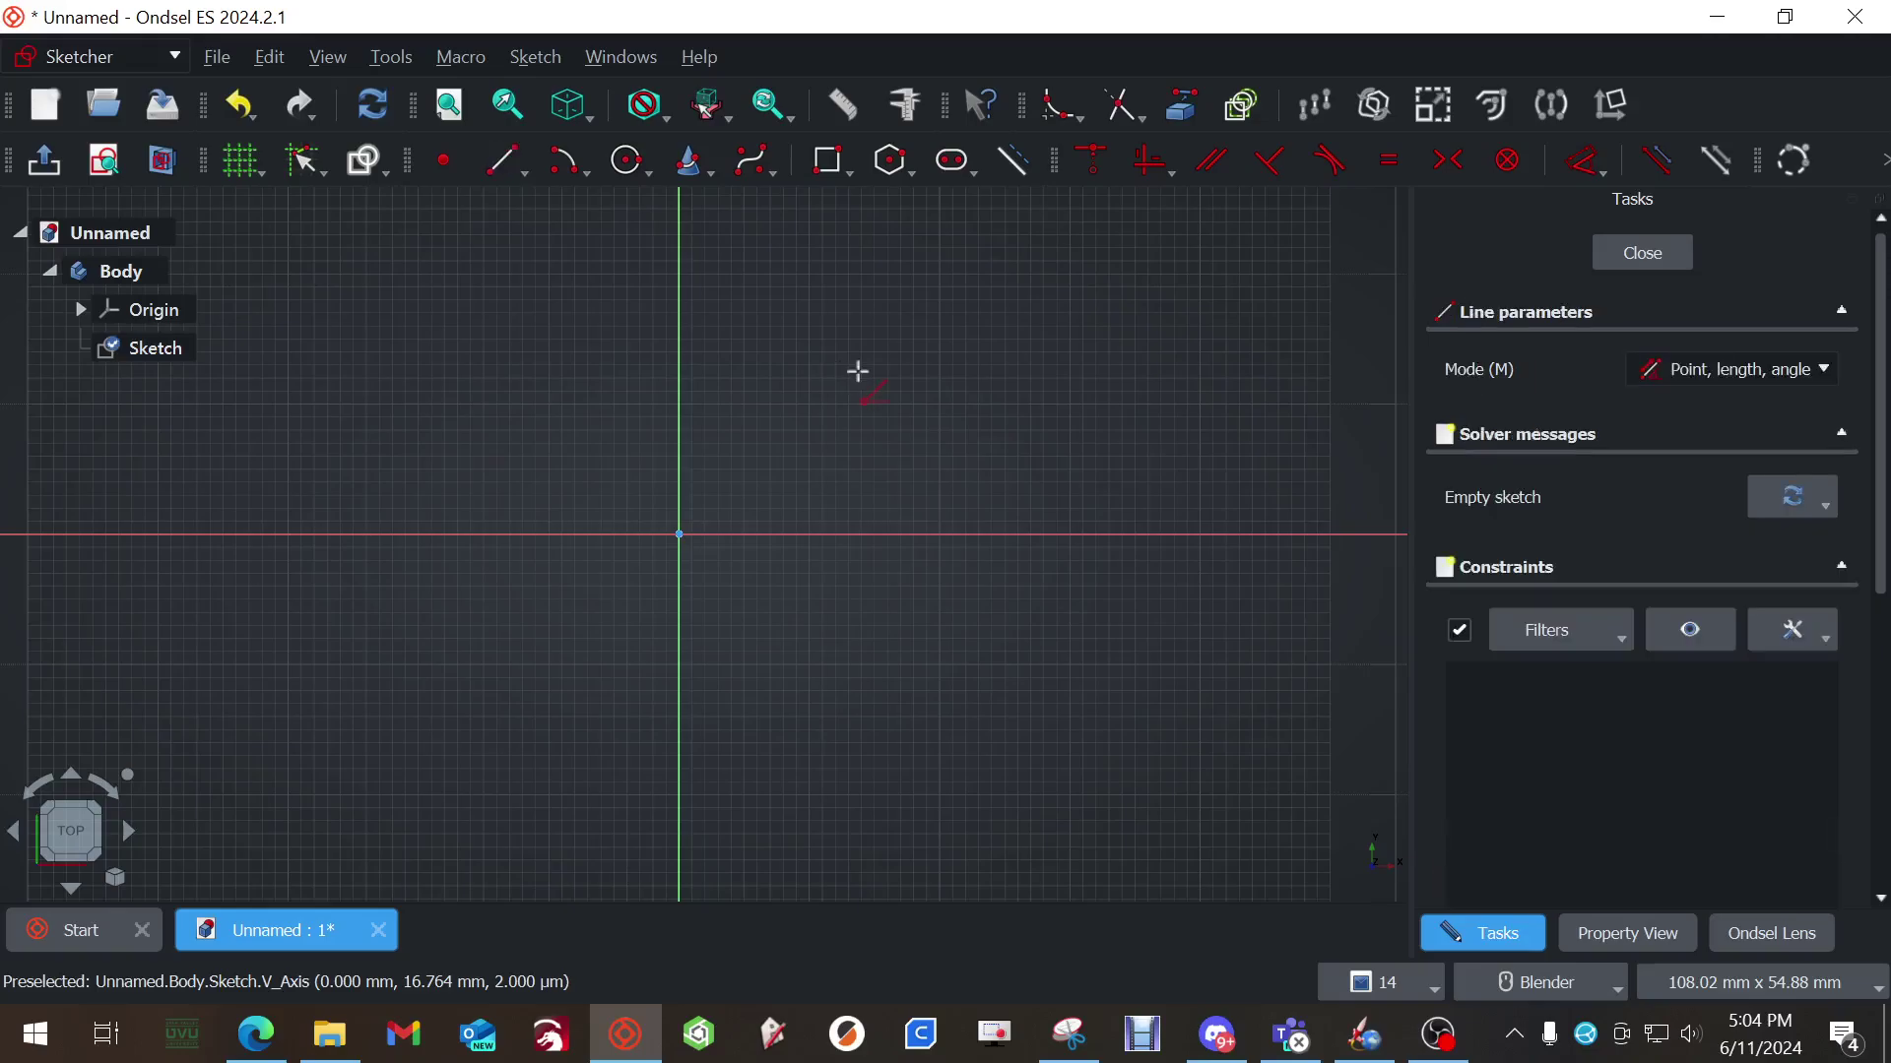
click(679, 534)
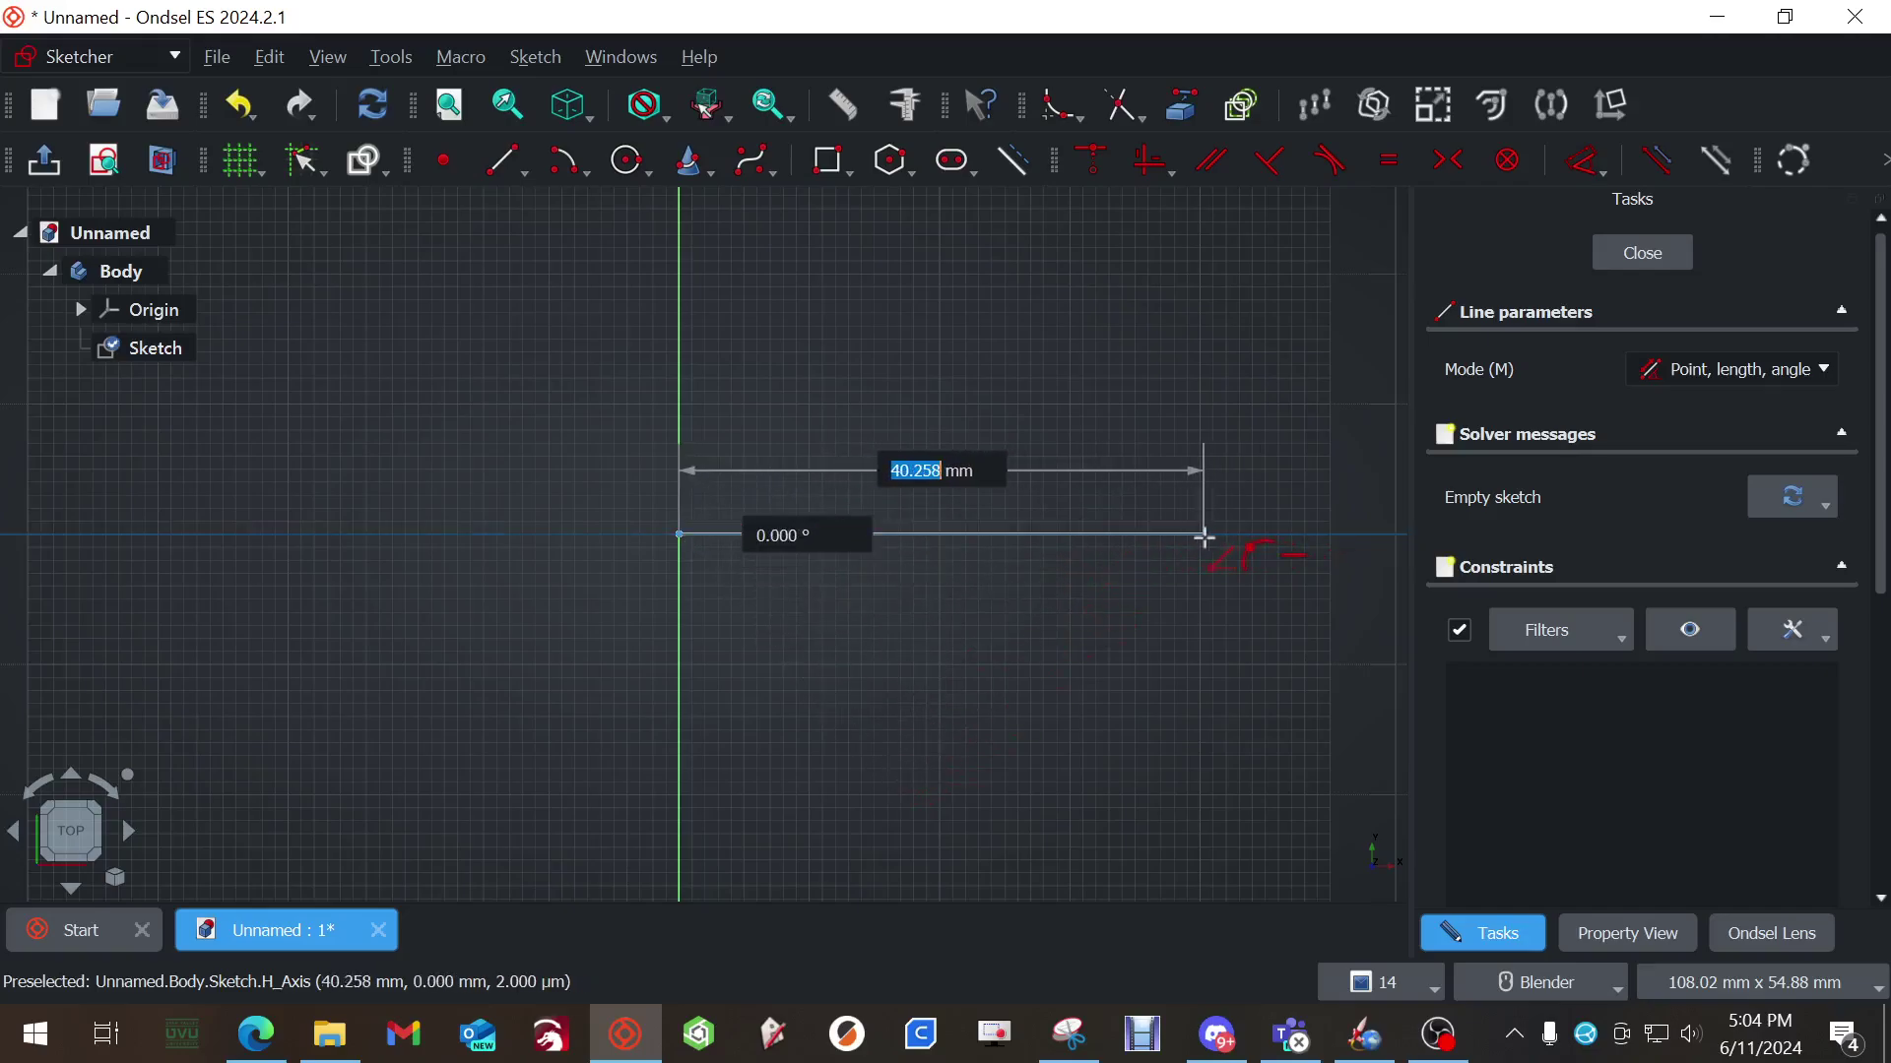
key(Escape)
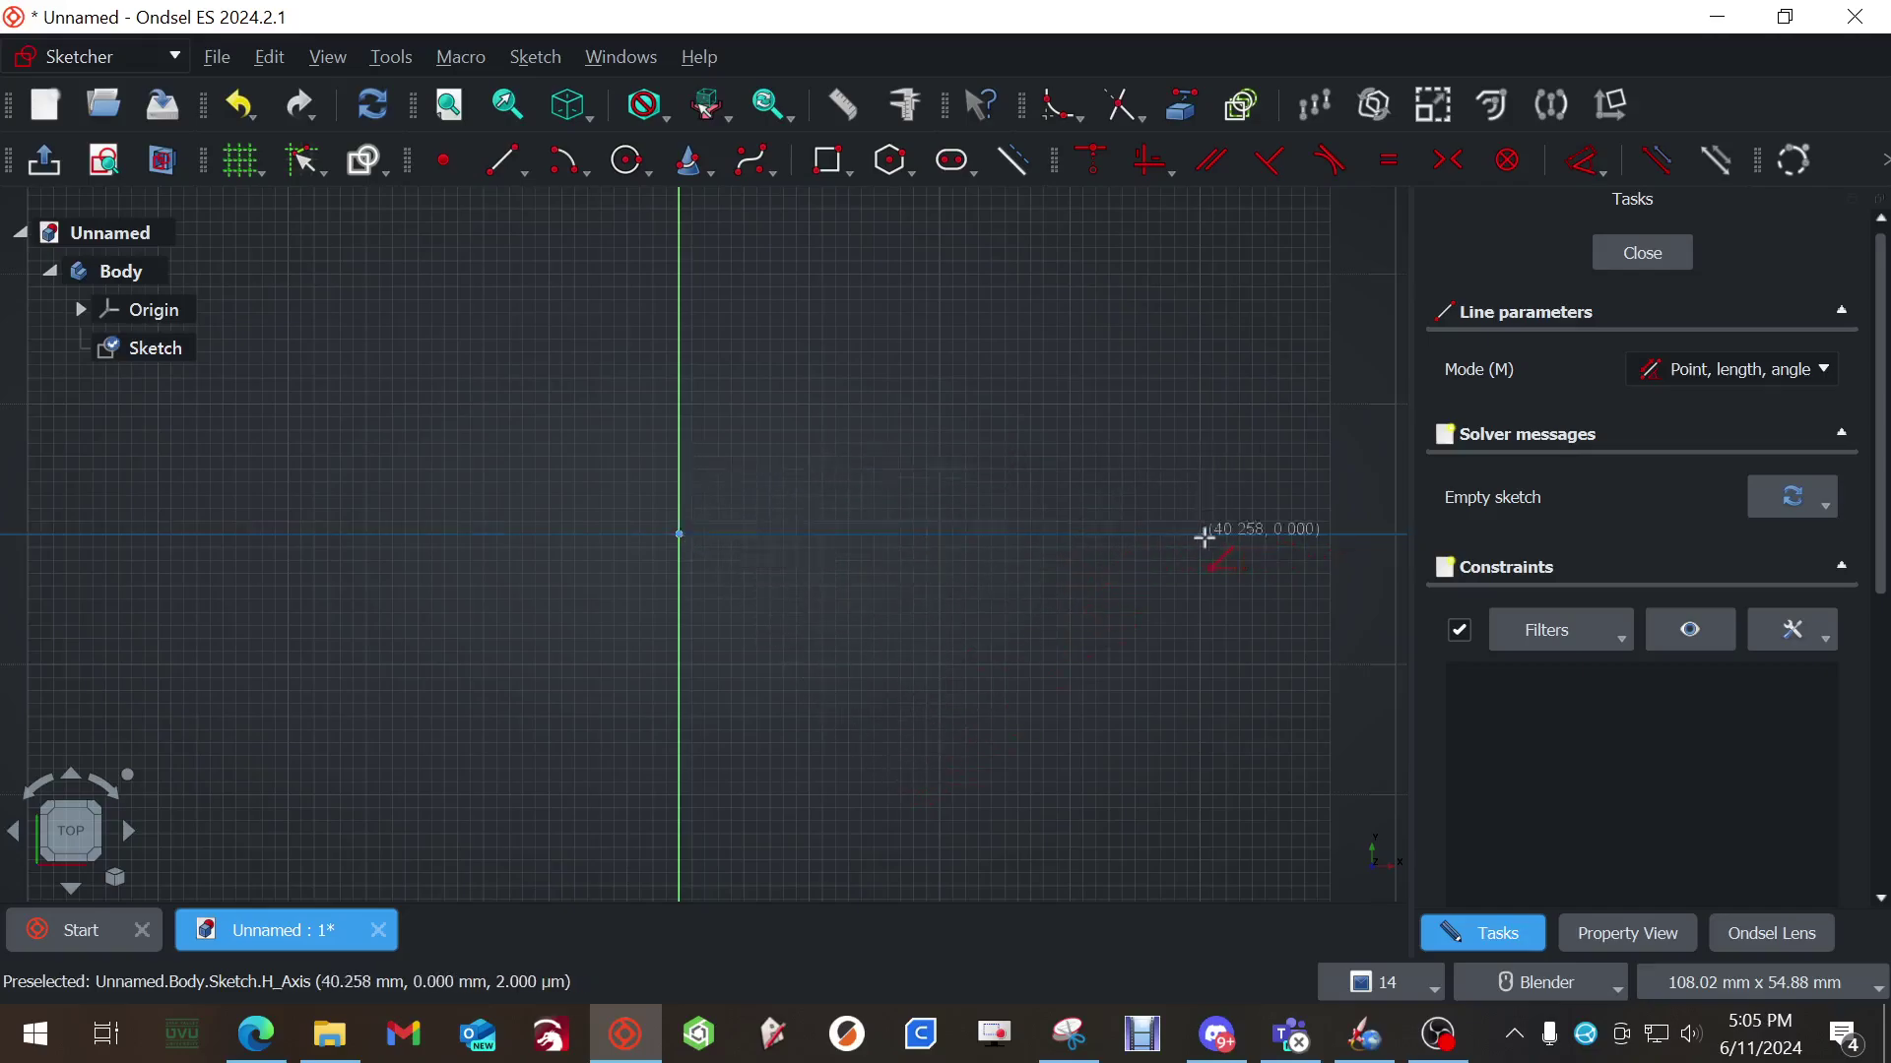
key(Escape)
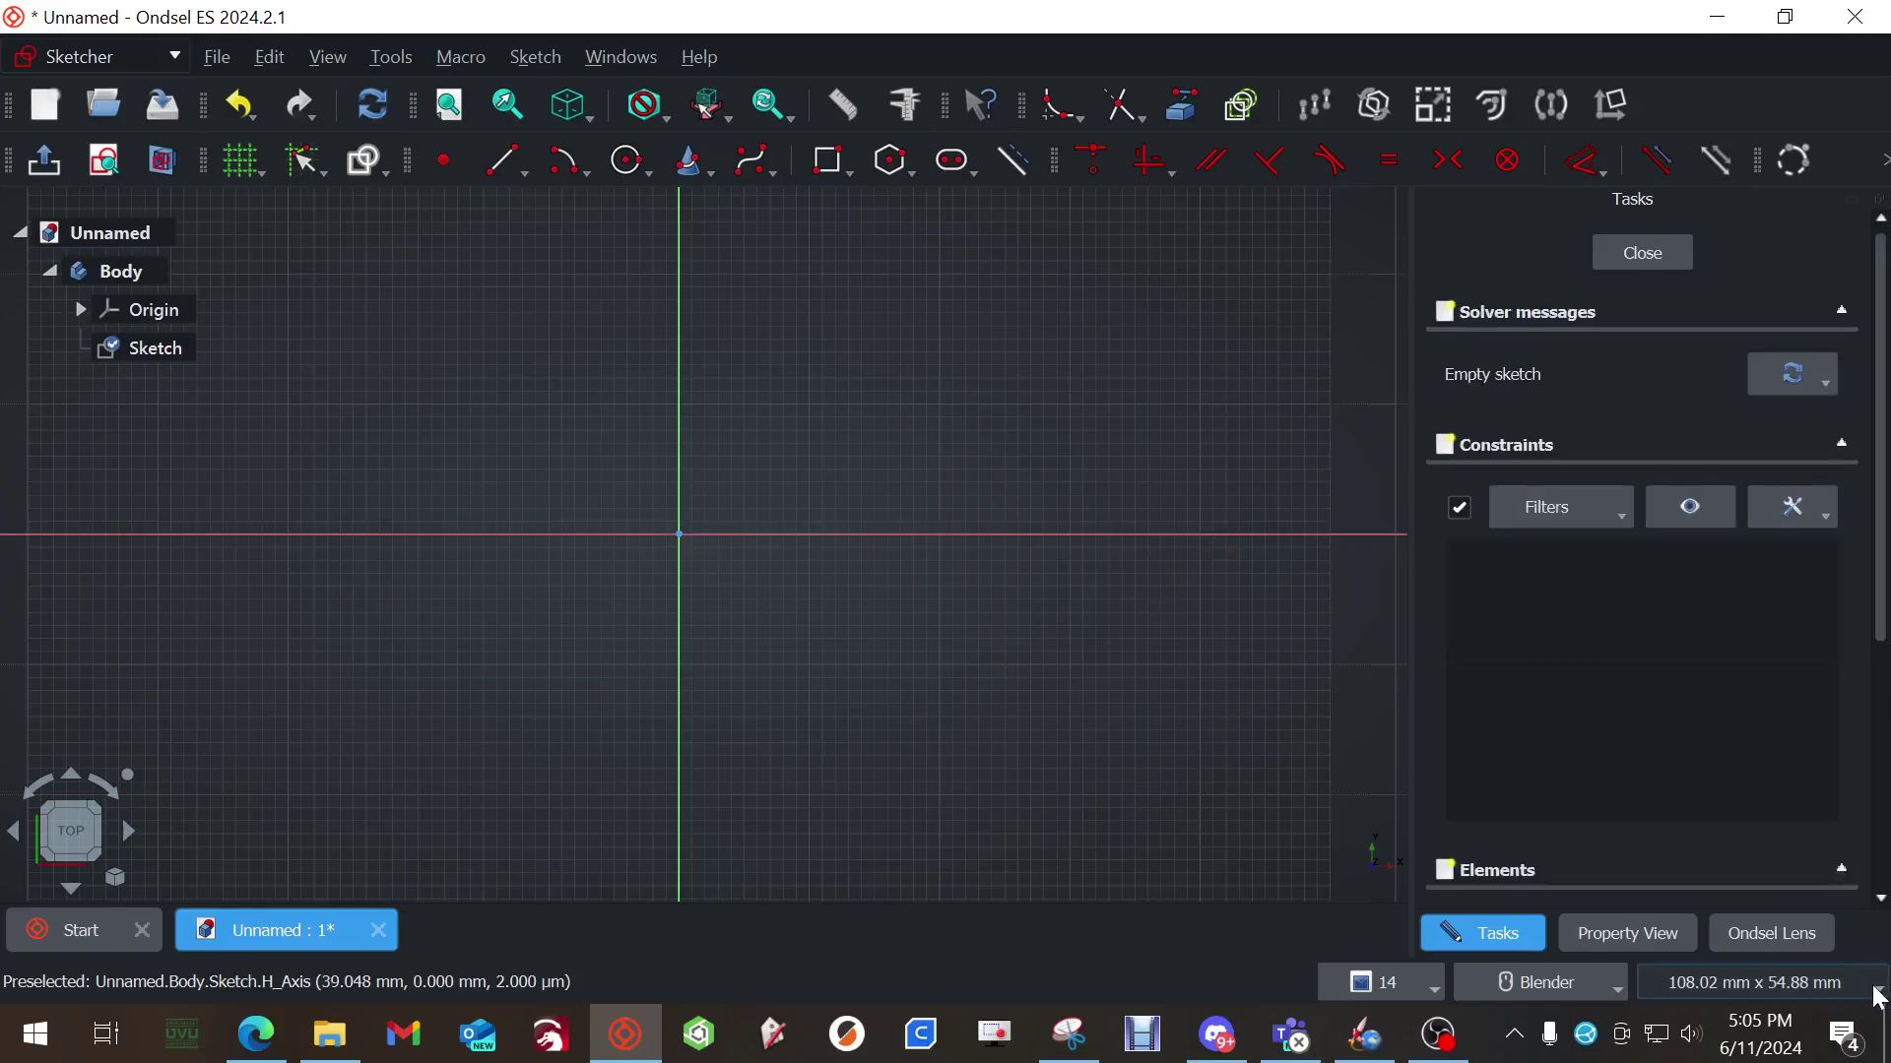
click(1832, 983)
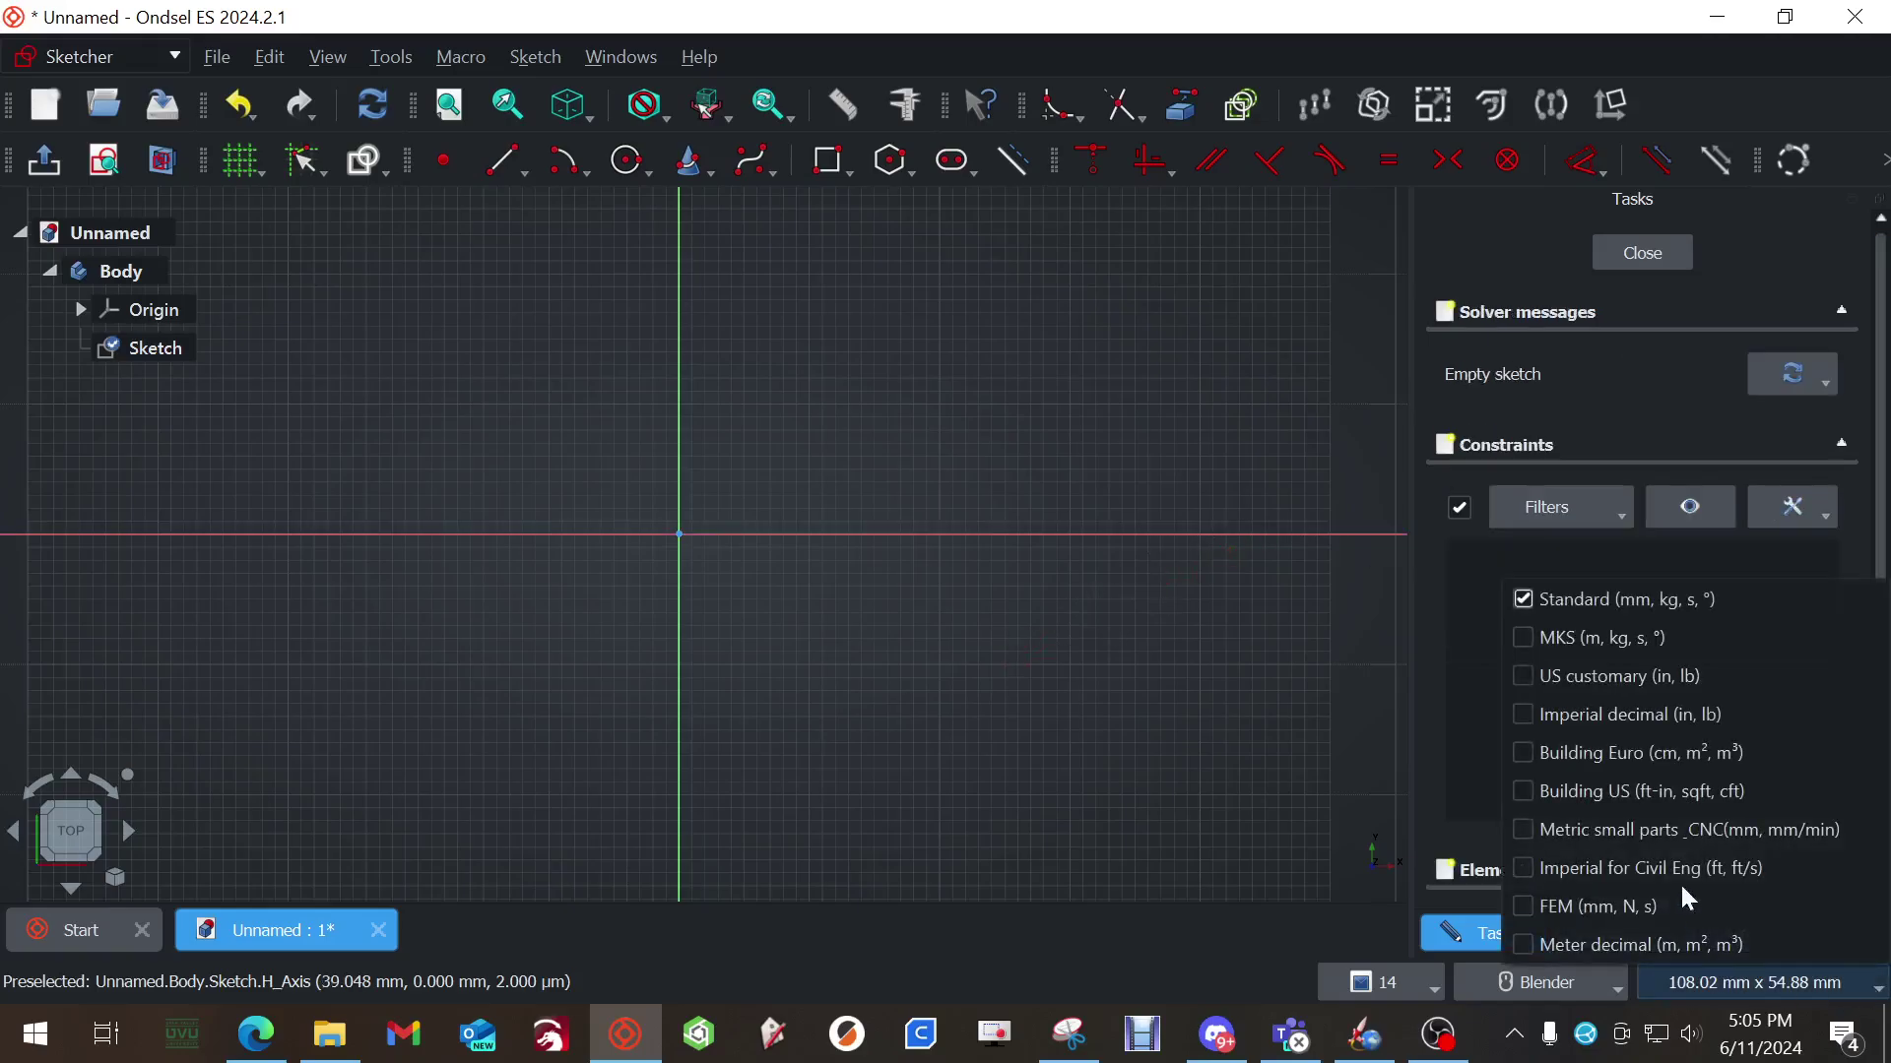
click(1527, 676)
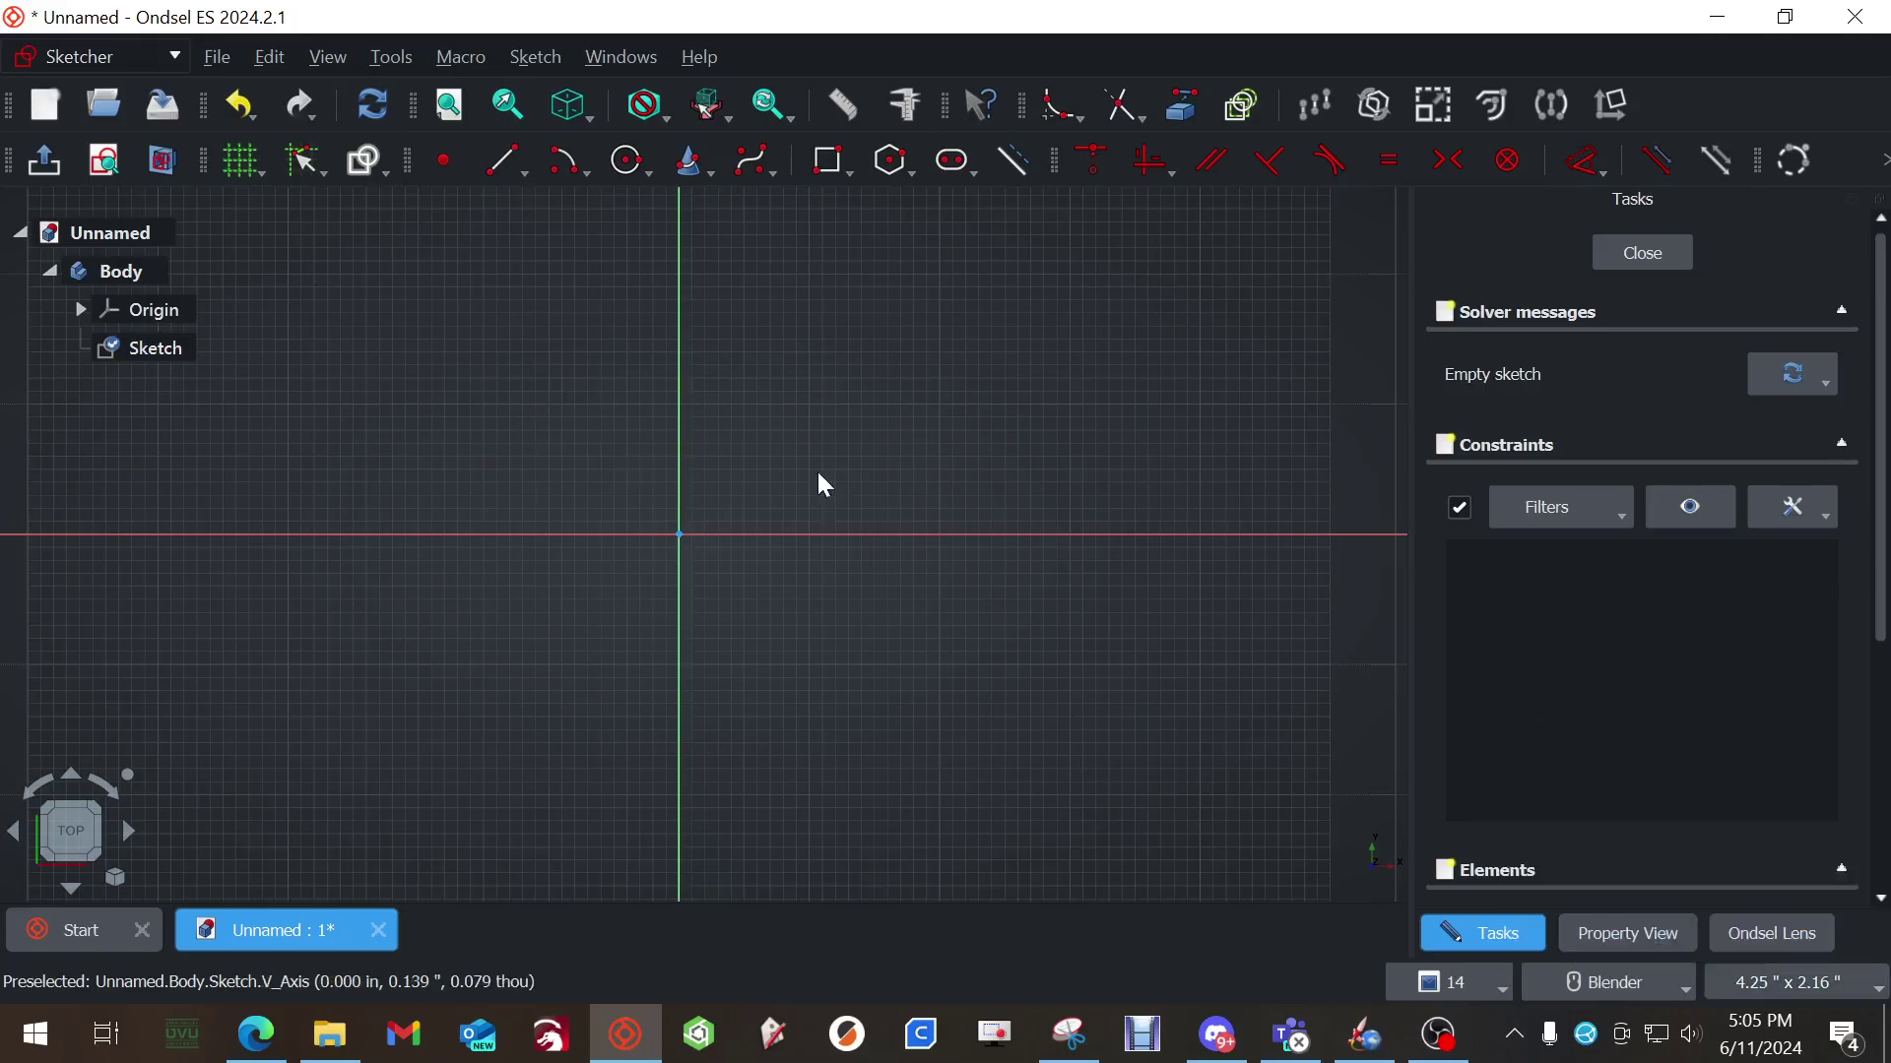
Draw a 5.5-inch horizontal line at 0° starting from the sketch origin
key(g)
key(l)
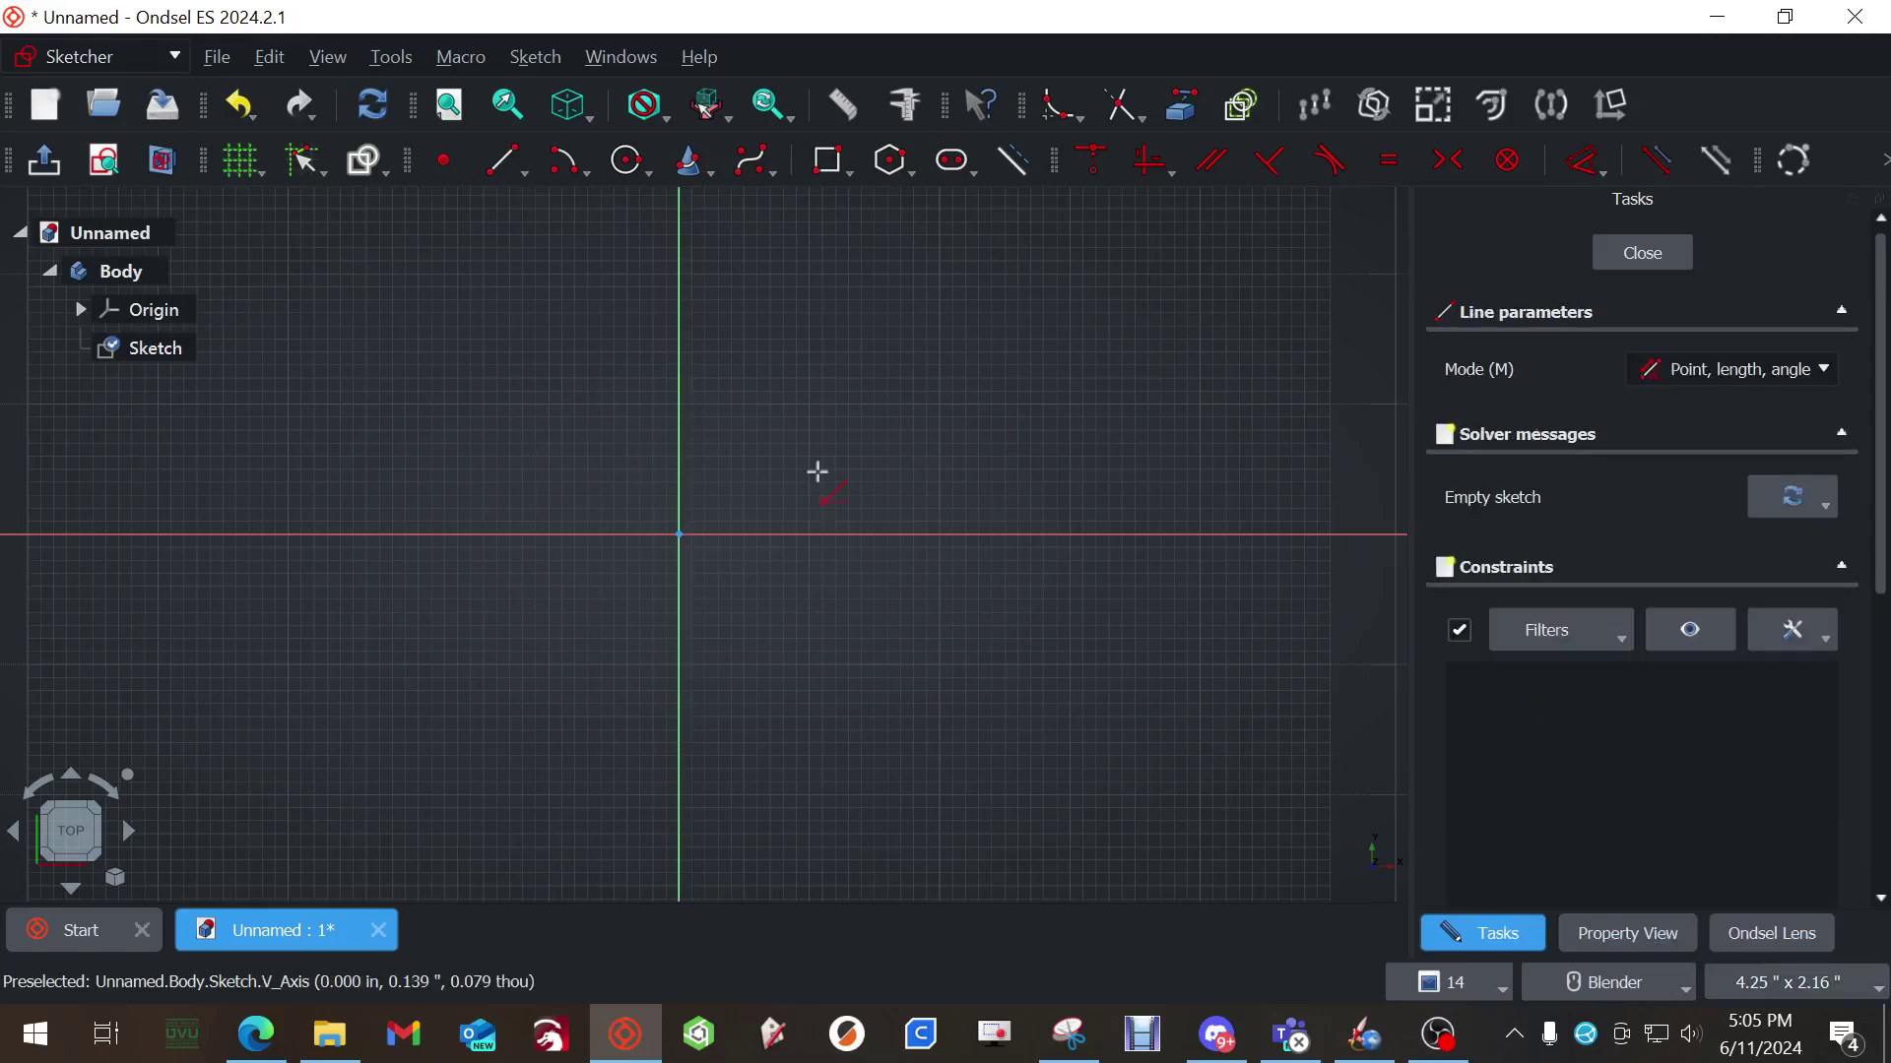
click(679, 535)
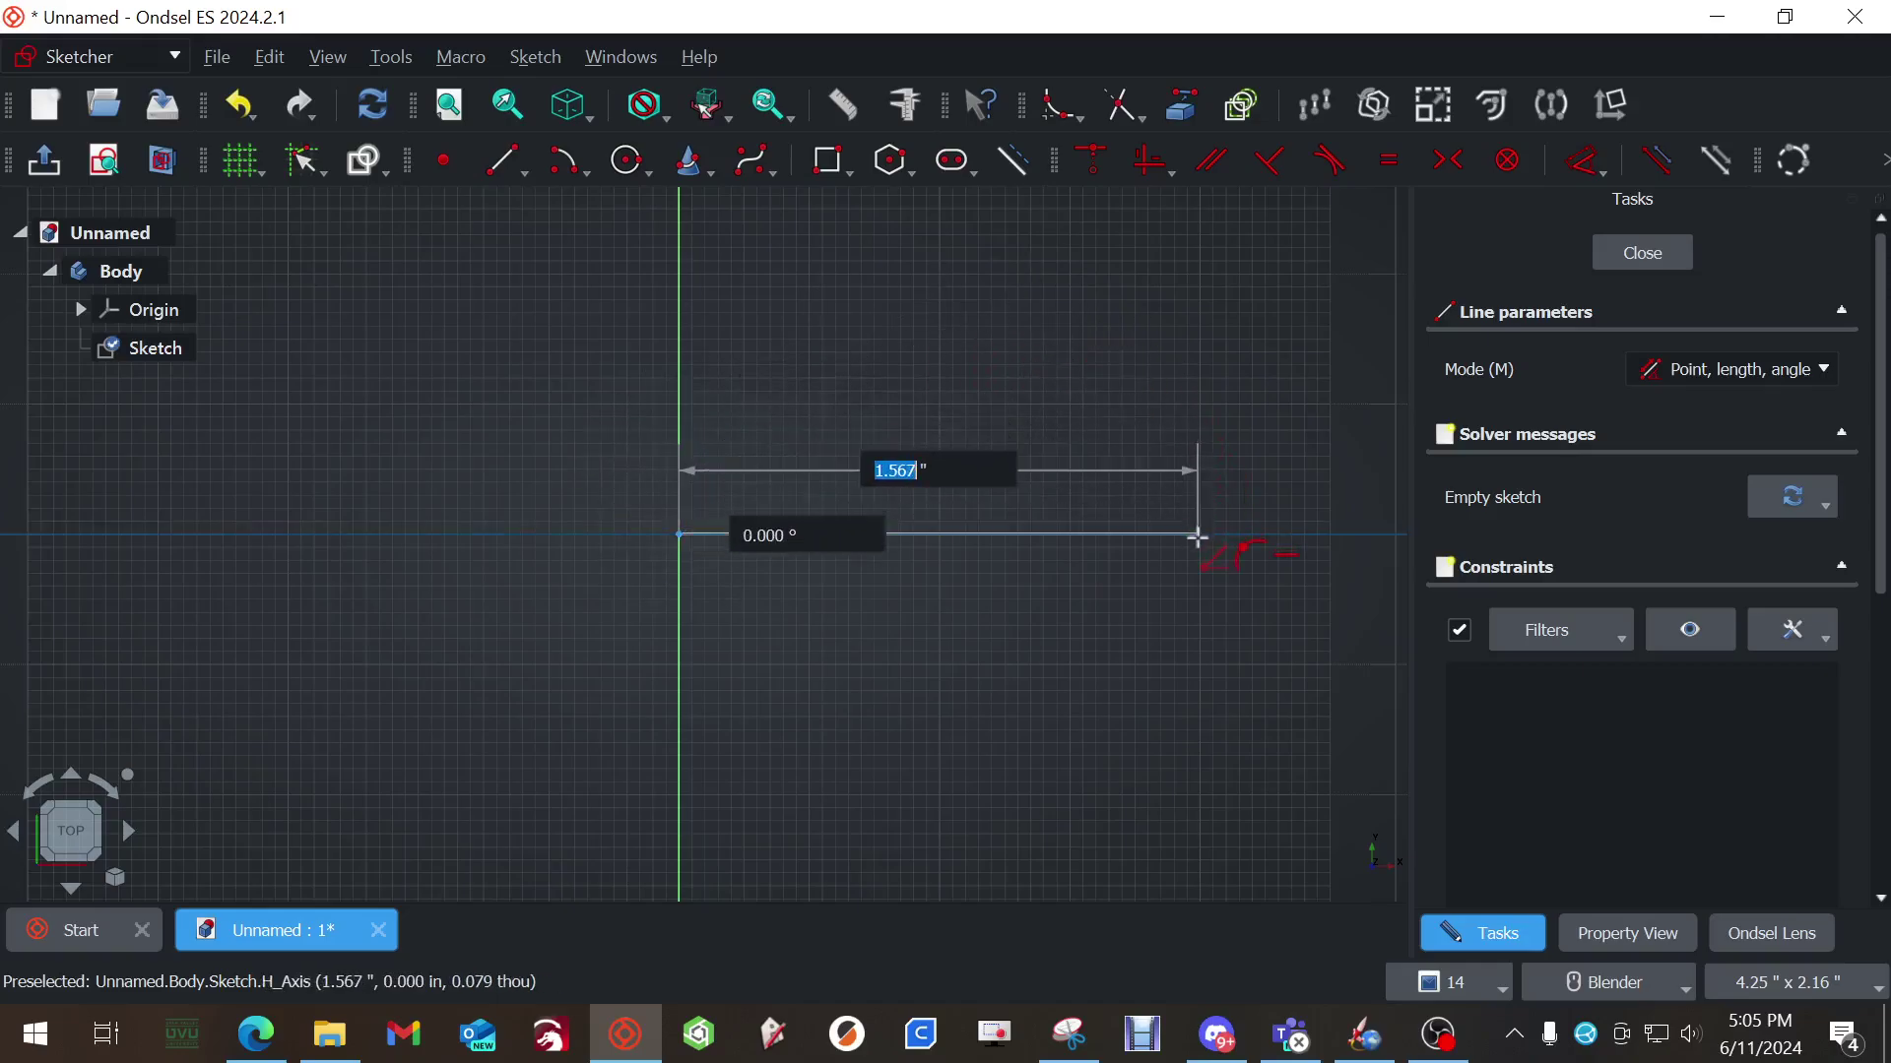
text(5.5)
key(Tab)
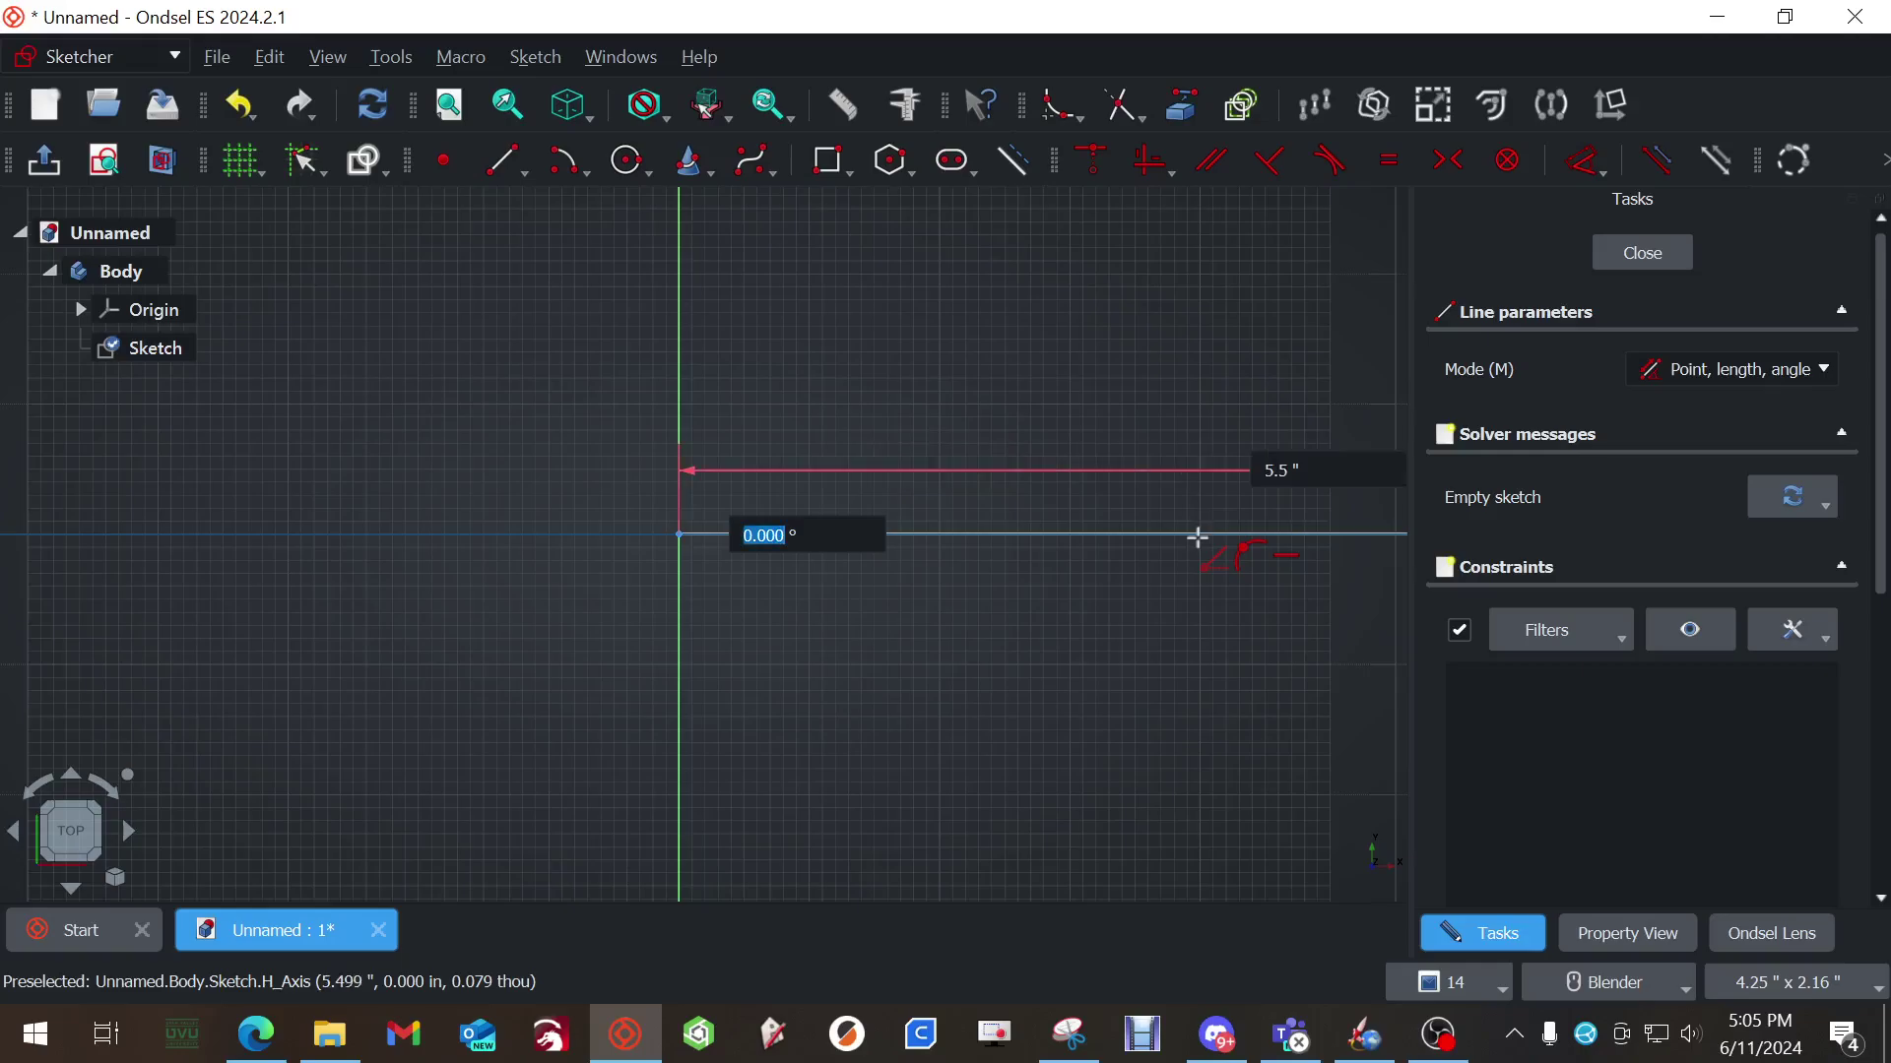
text(0)
key(Return)
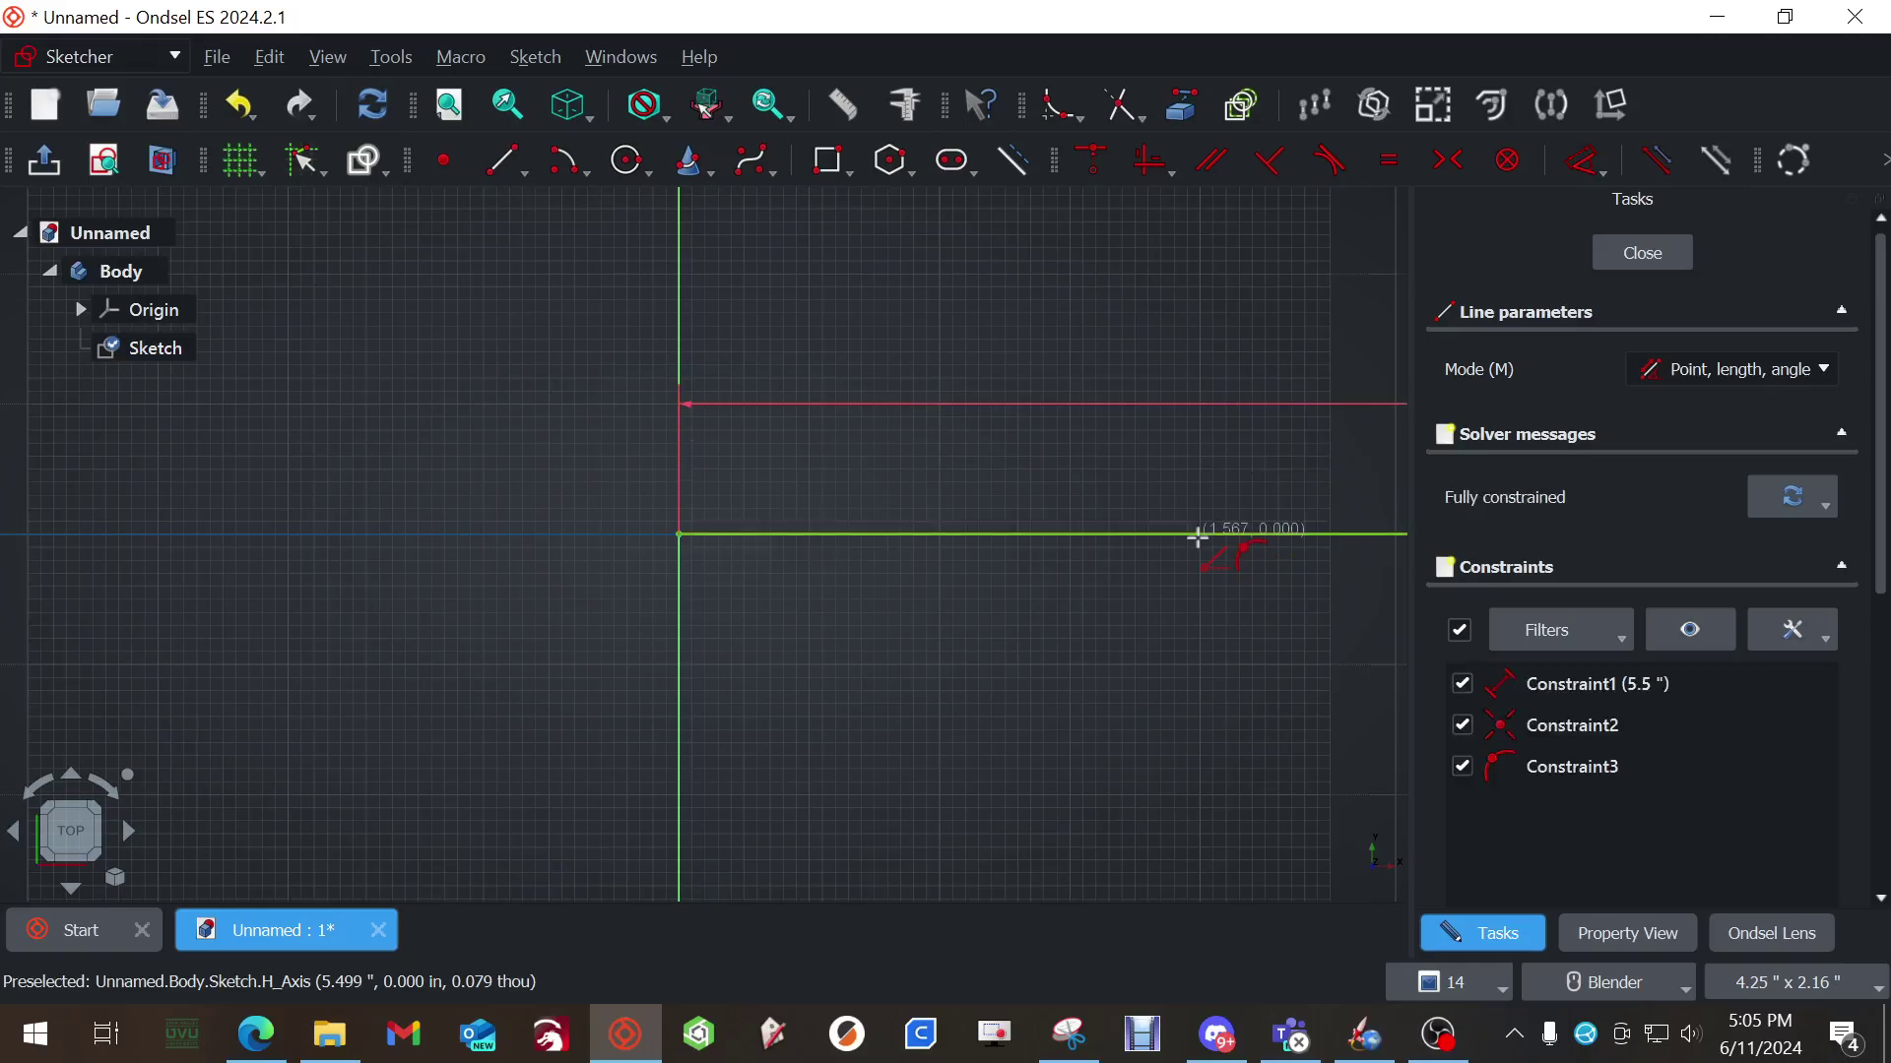
mouse_move(899, 620)
shift+middle_down()
mouse_move(1003, 510)
mouse_move(1046, 570)
mouse_move(1249, 654)
shift+middle_up()
key(Escape)
Frame the line's dimension label, then bring up the screwdriver PDF in Edge
scroll(1093, 621, down, 2)
shift+middle_drag(1093, 621, 827, 611)
scroll(827, 611, up, 2)
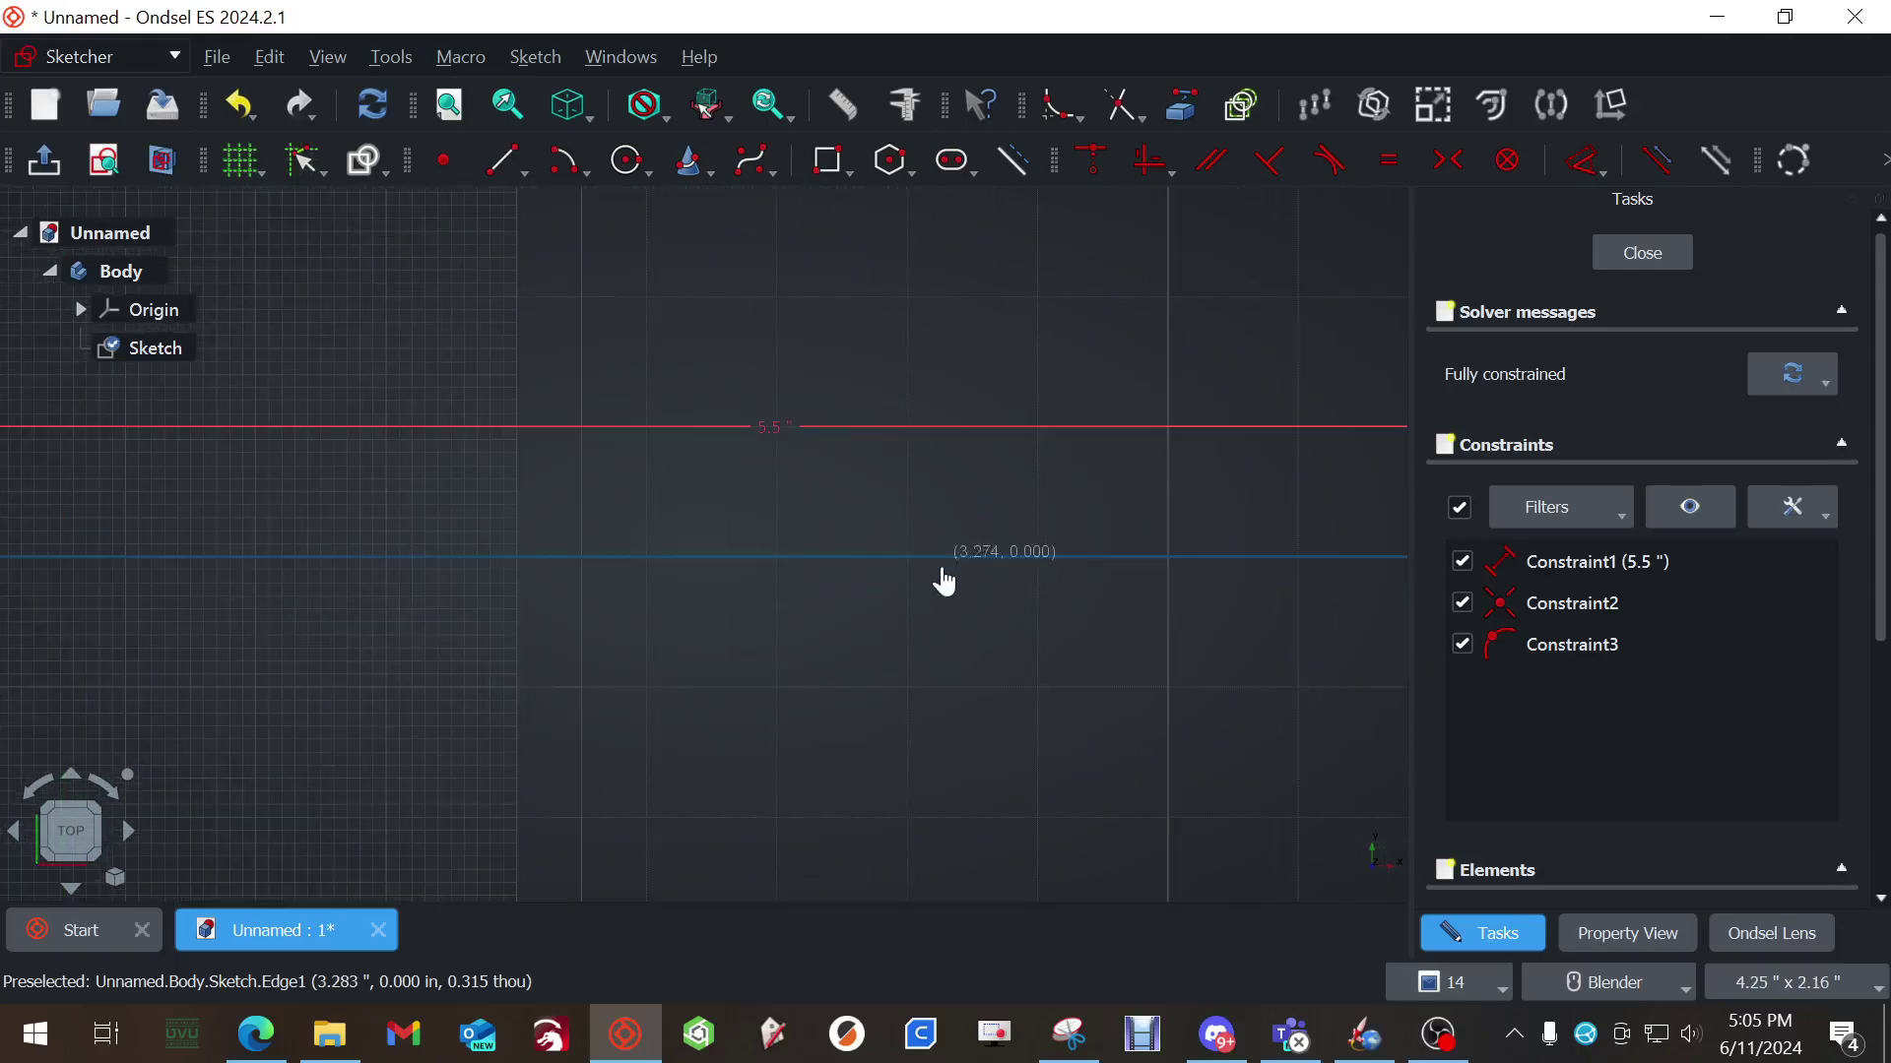
scroll(923, 552, down, 4)
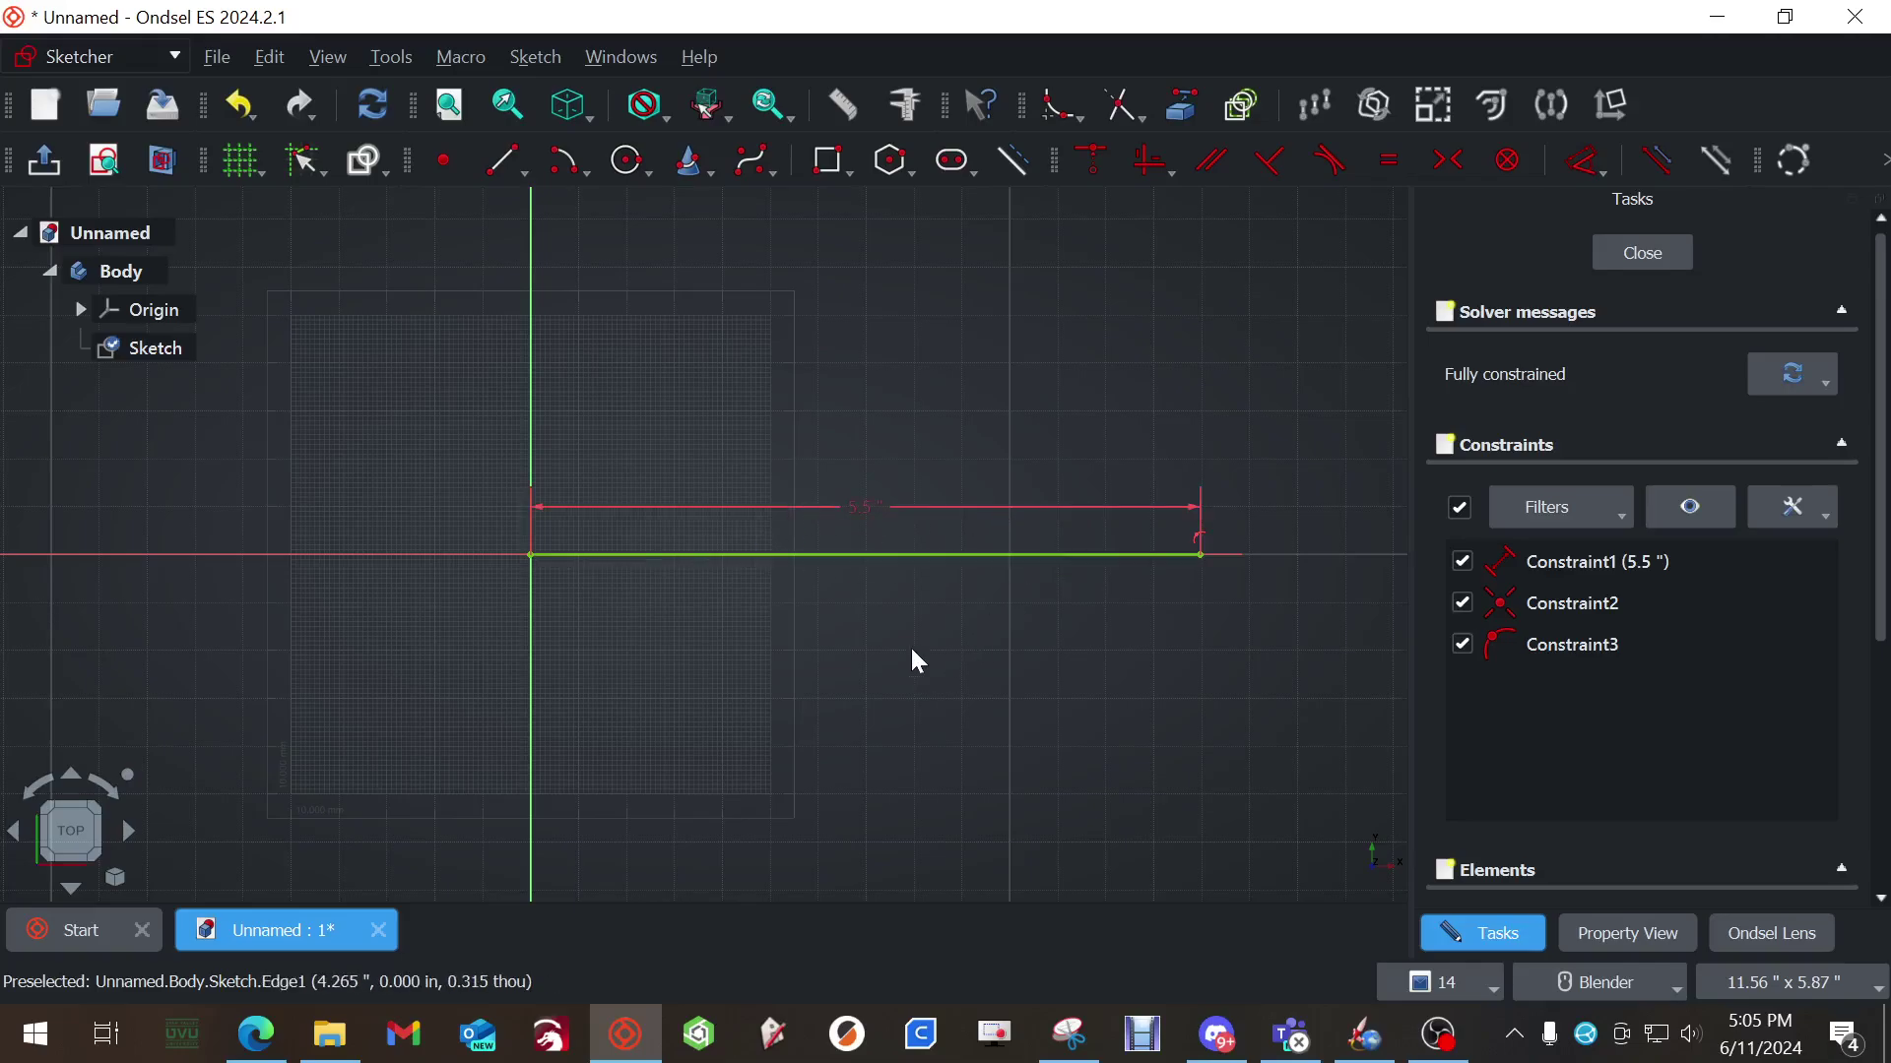
click(256, 1034)
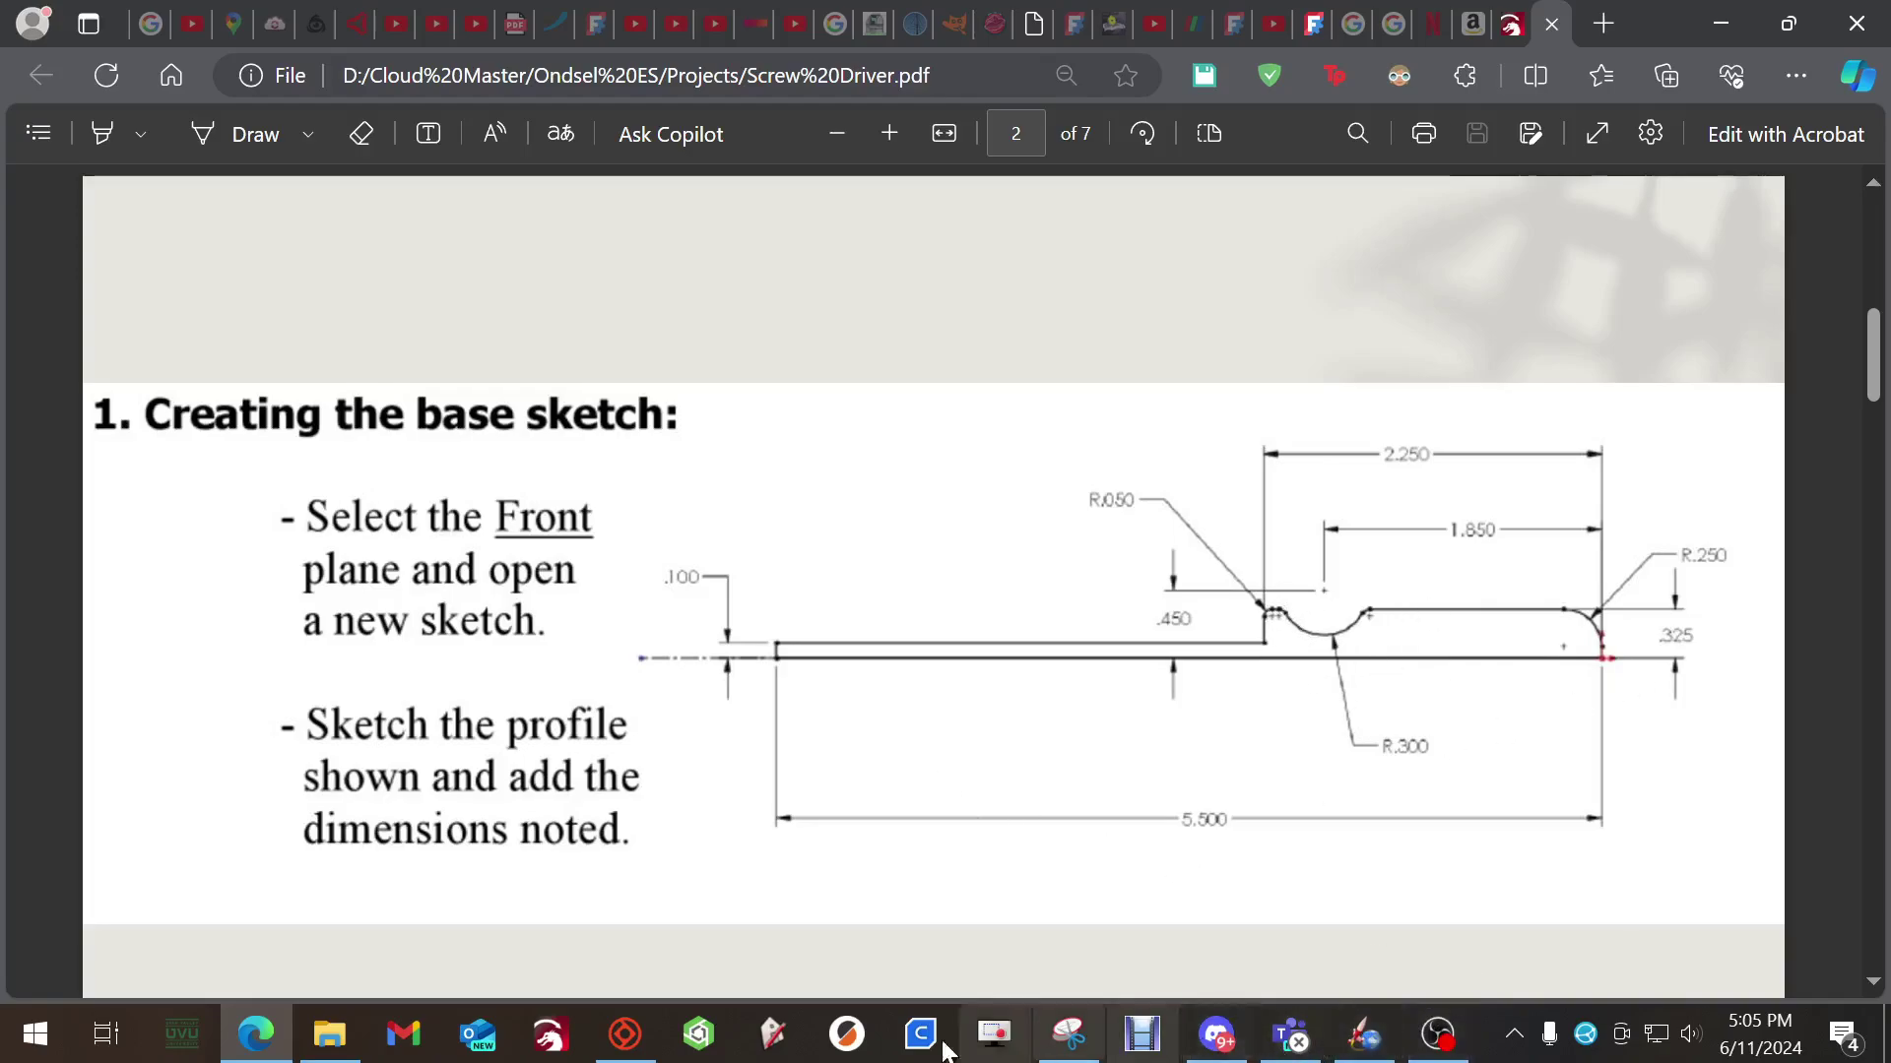
Return to the Ondsel ES sketch and zoom in on the 5.5-inch line
click(625, 1036)
scroll(401, 506, up, 5)
scroll(646, 633, up, 1)
Draw a 0.1-inch vertical line at 90° up from the origin
key(g)
key(l)
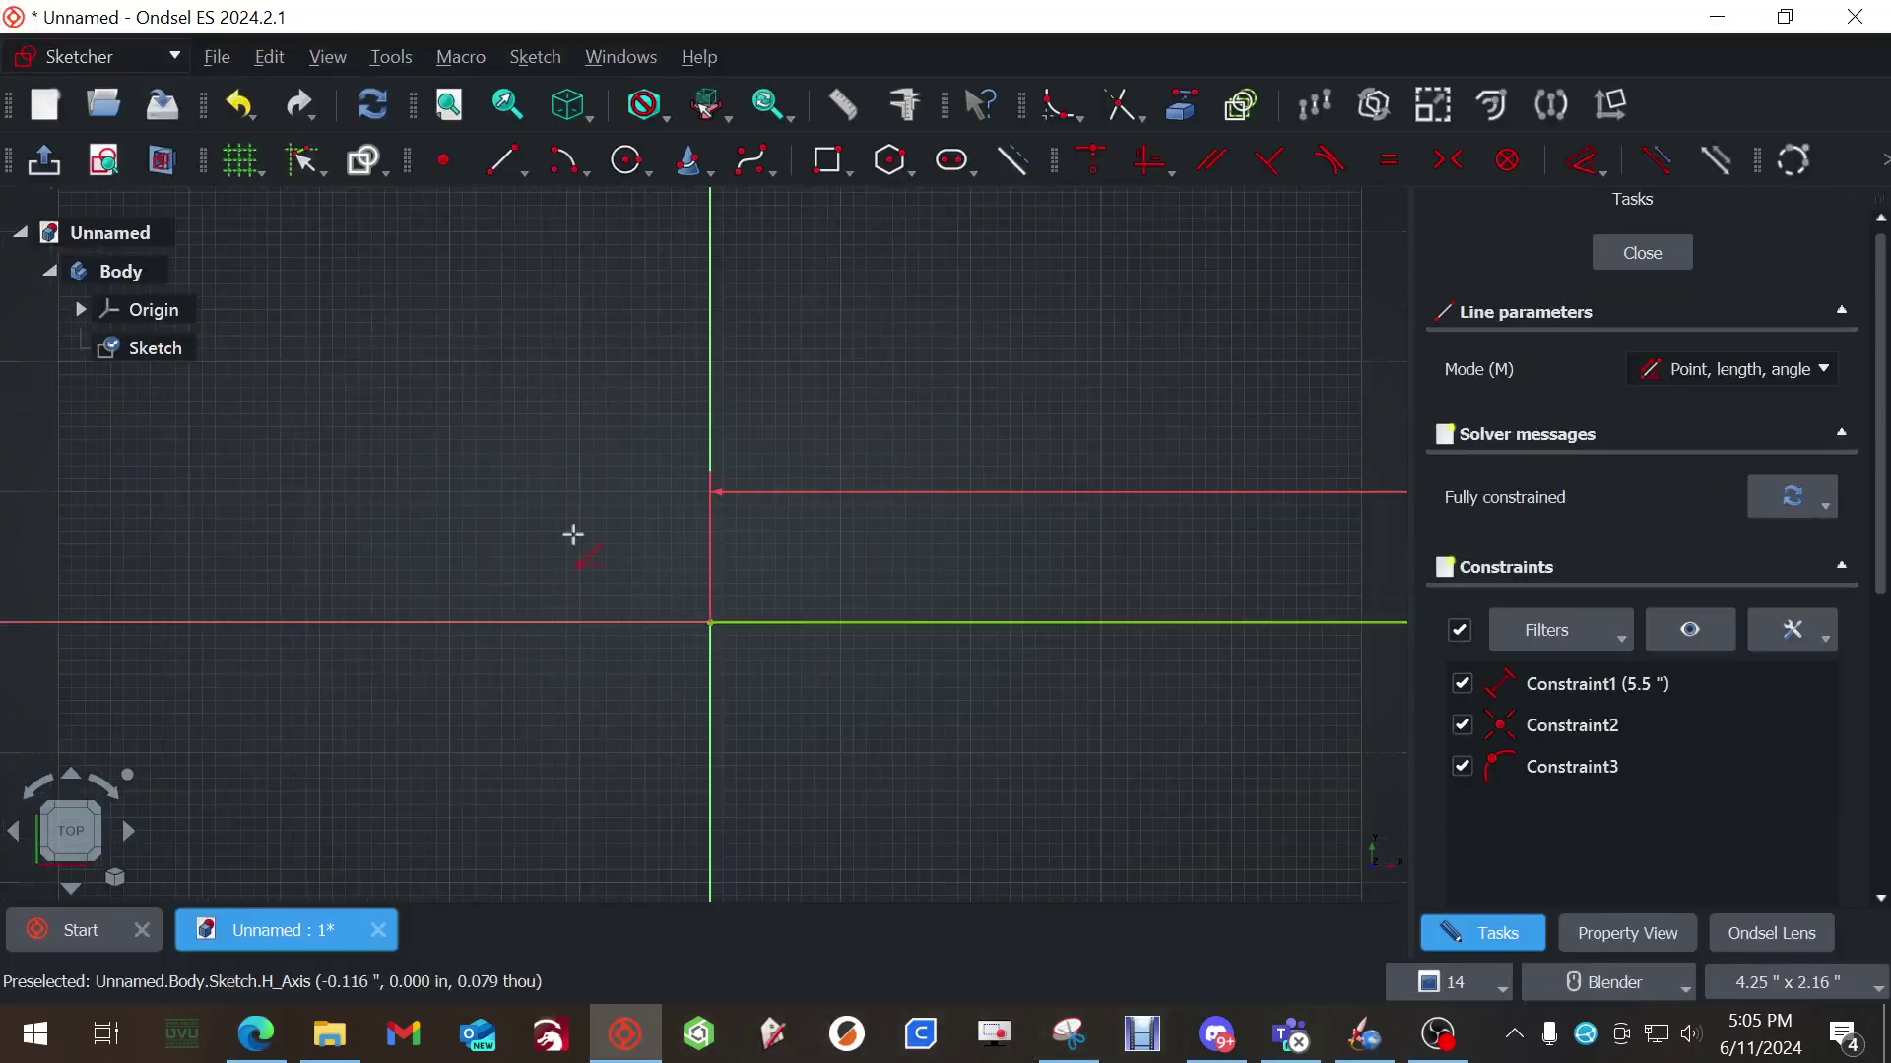
click(709, 622)
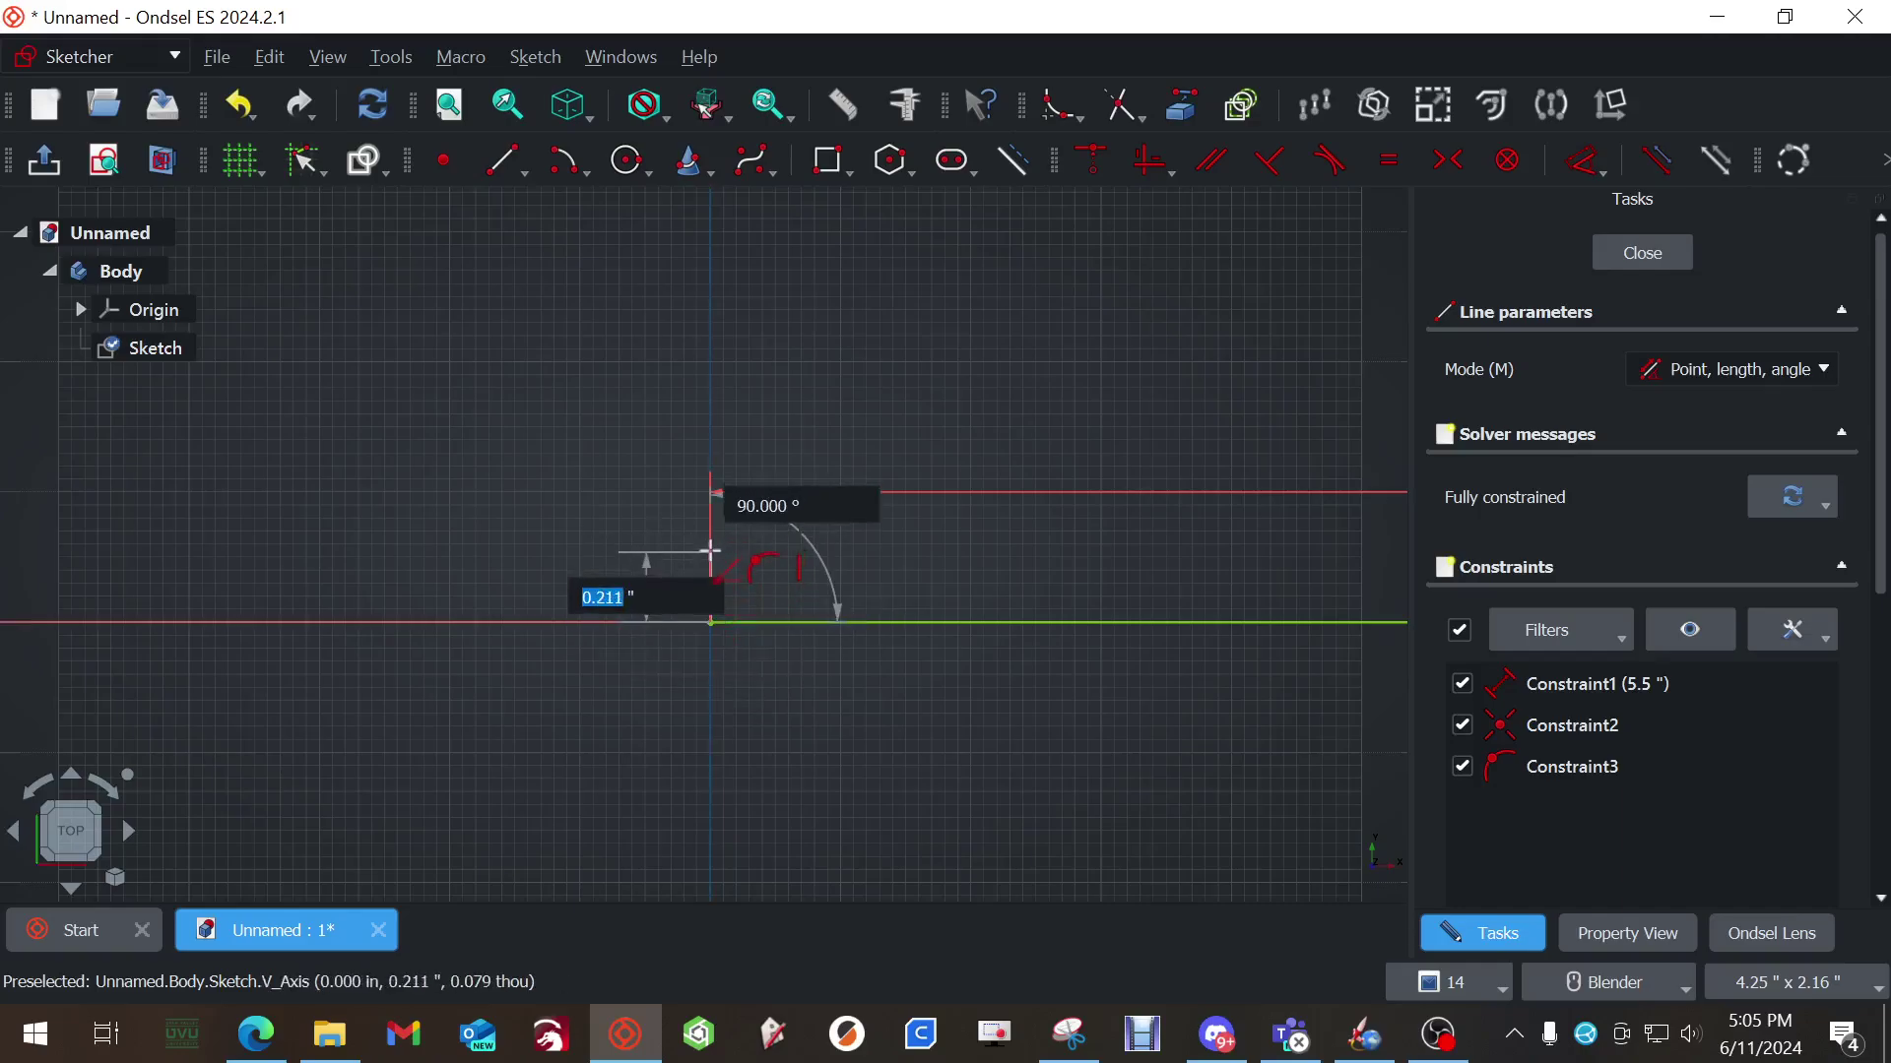
text(0.1)
key(Tab)
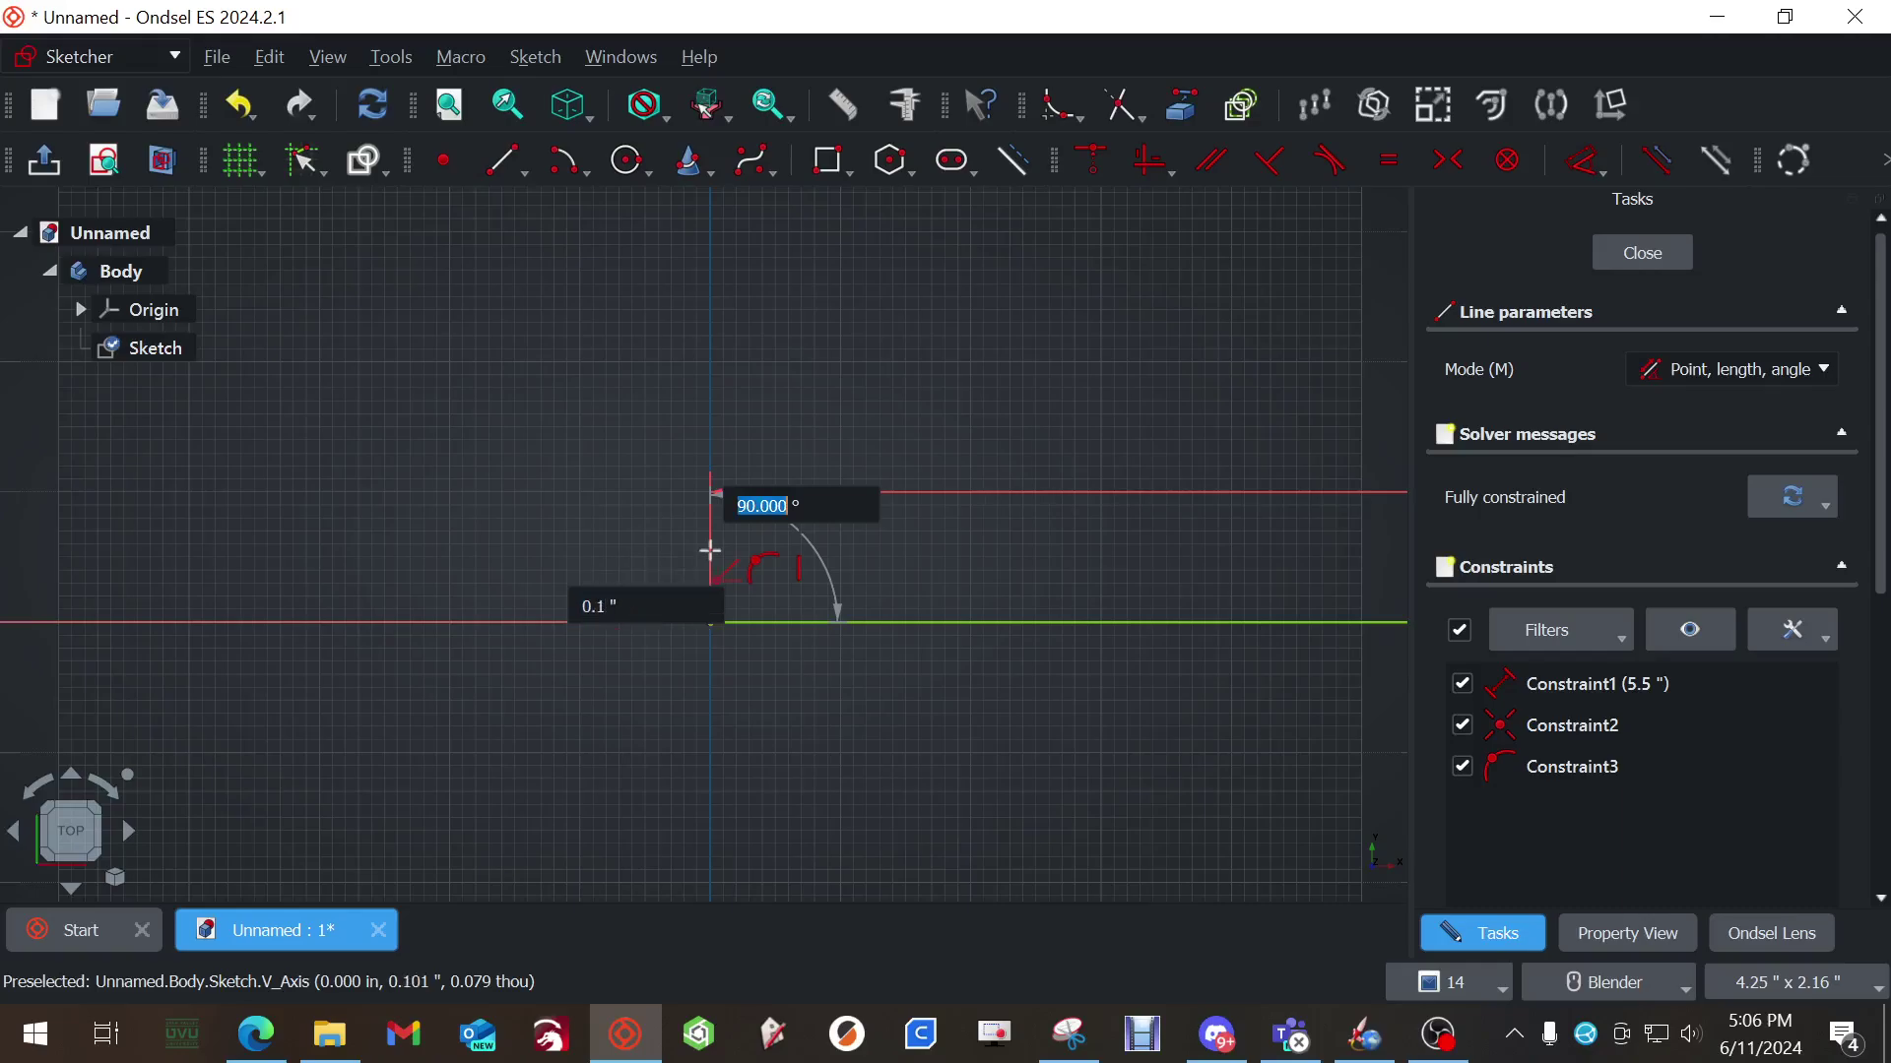
text(90)
key(Return)
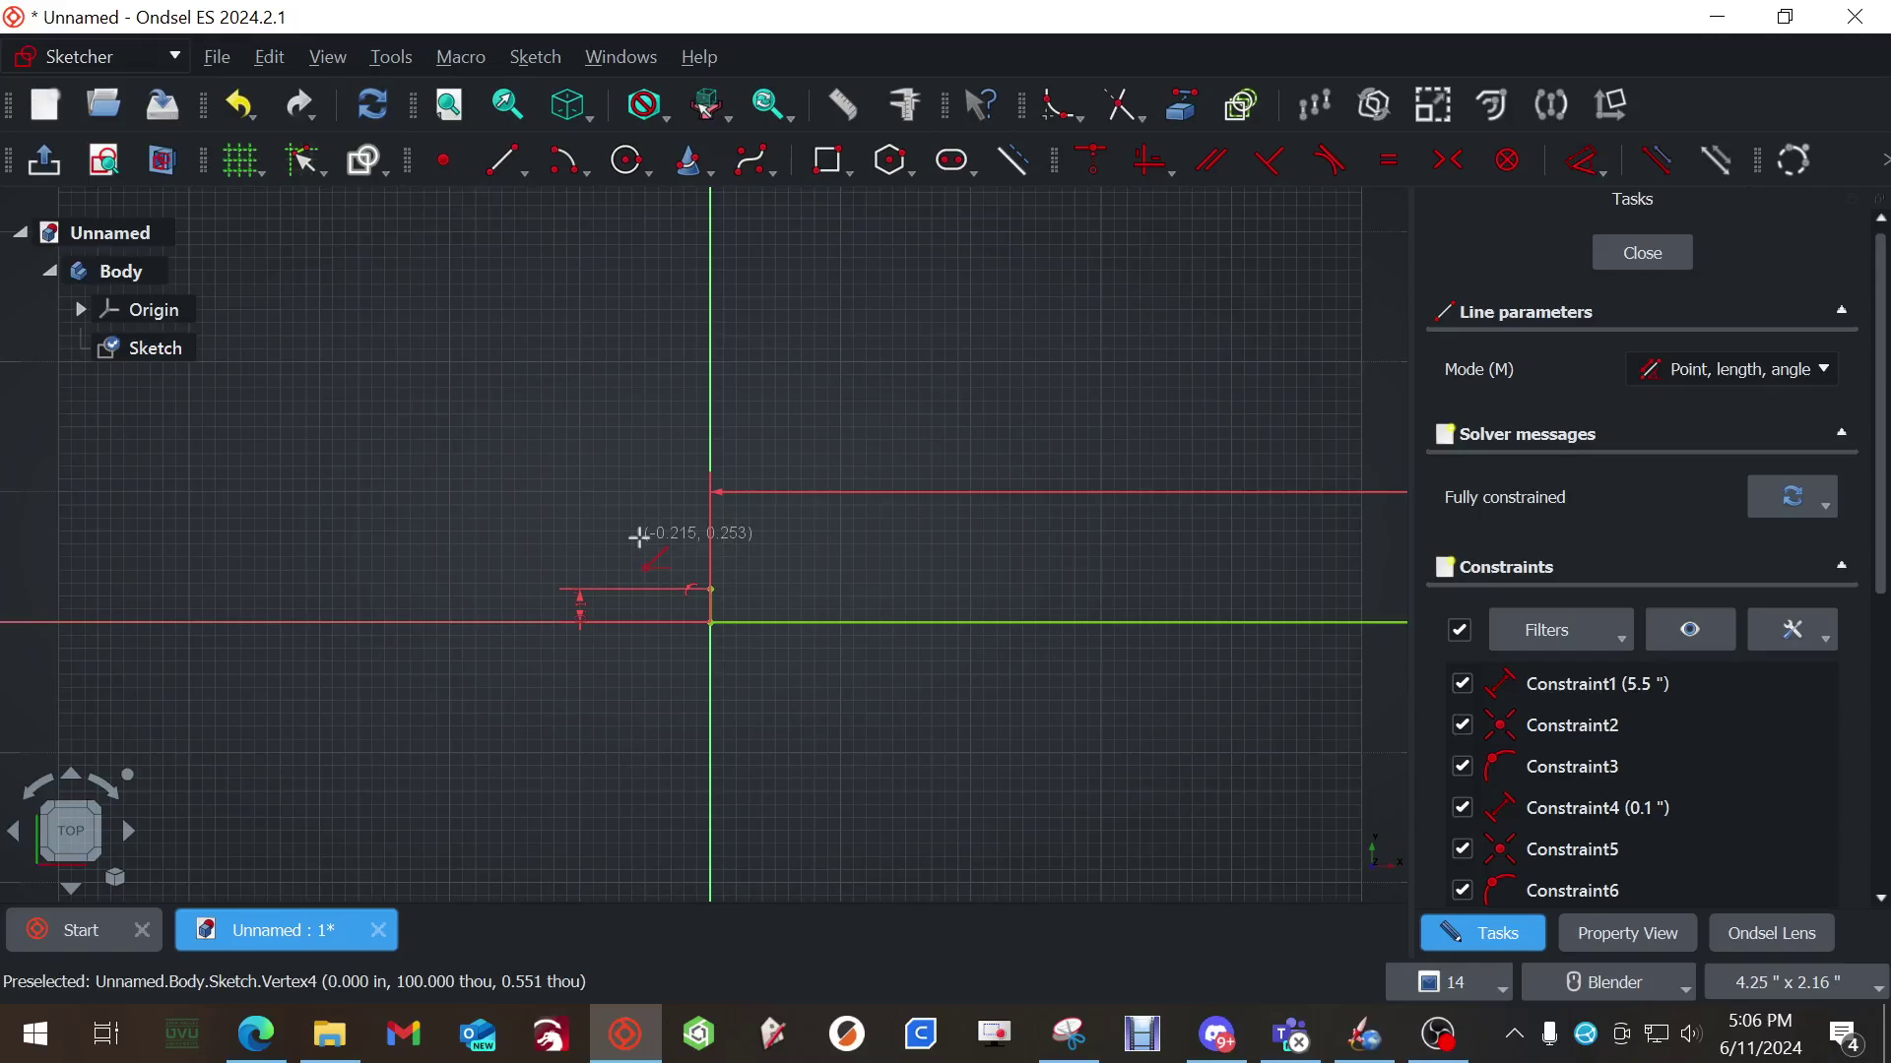
Draw a 3.25-inch horizontal line at 0° from the vertical line's top
click(710, 588)
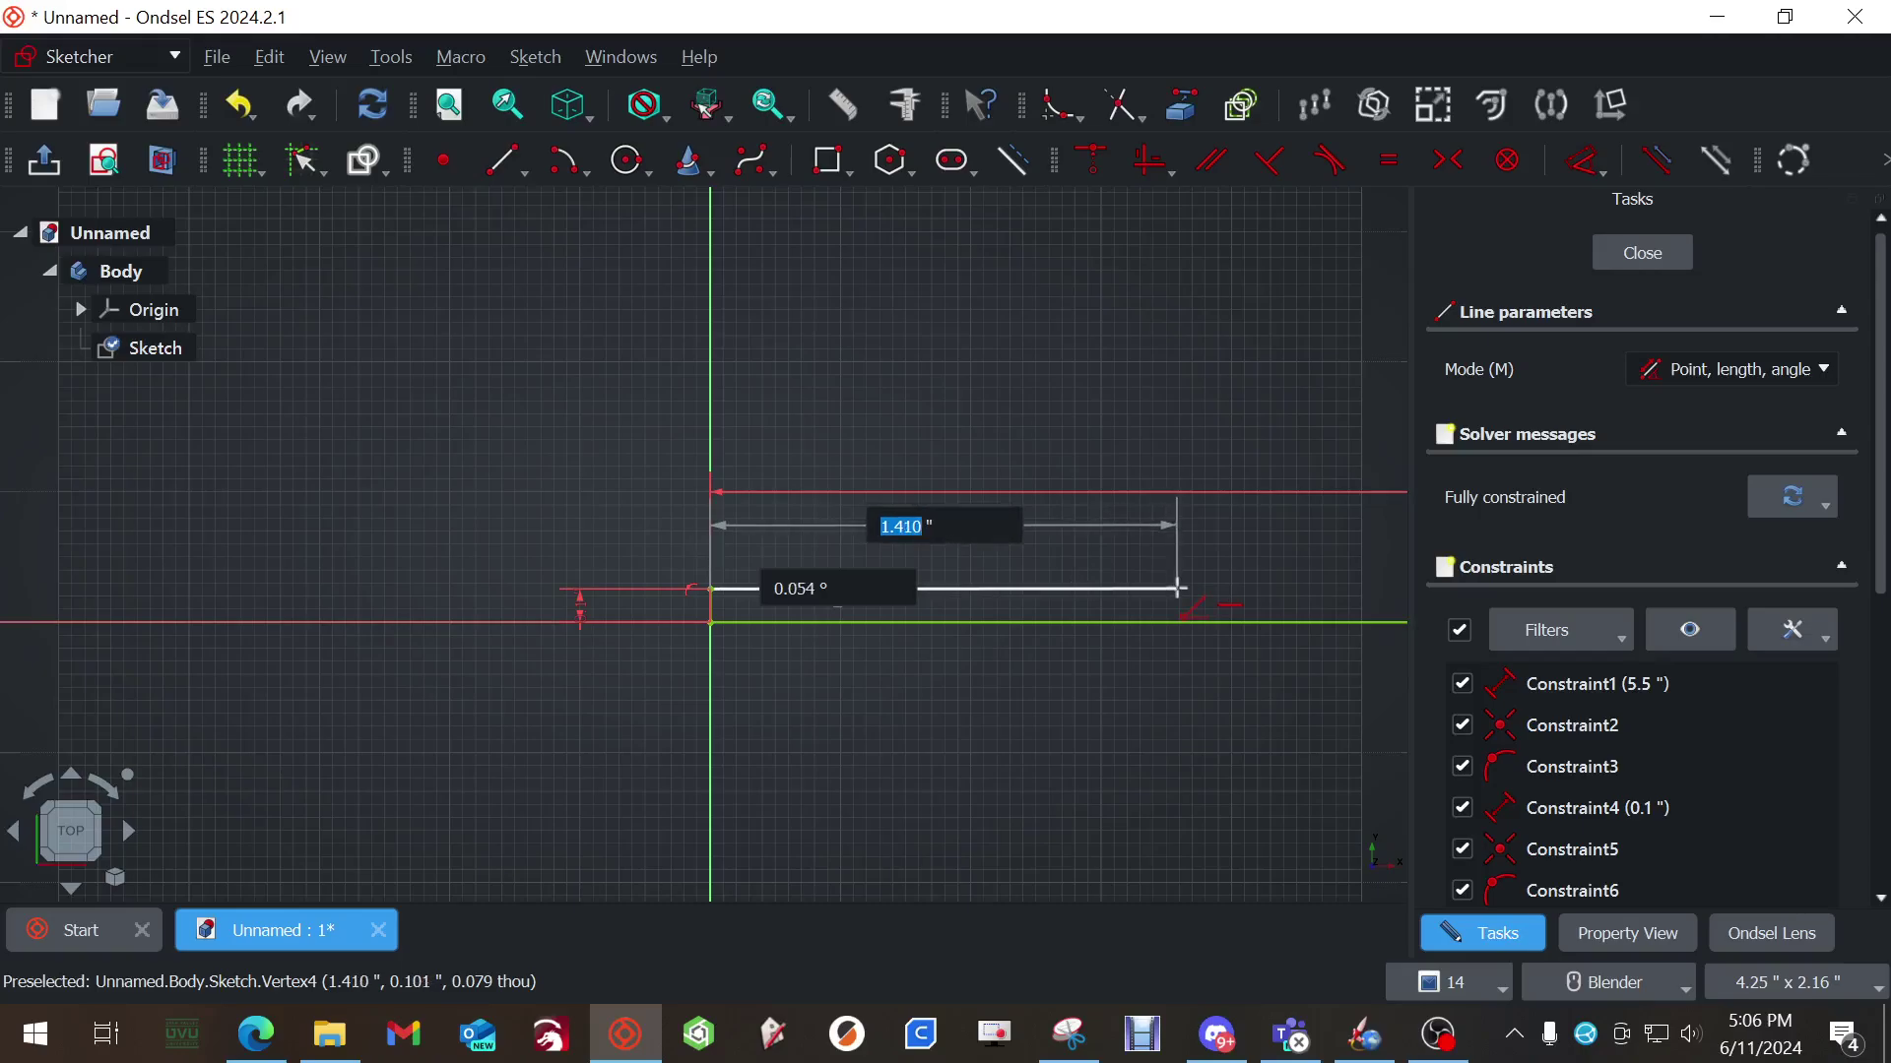
text(3.25)
key(Return)
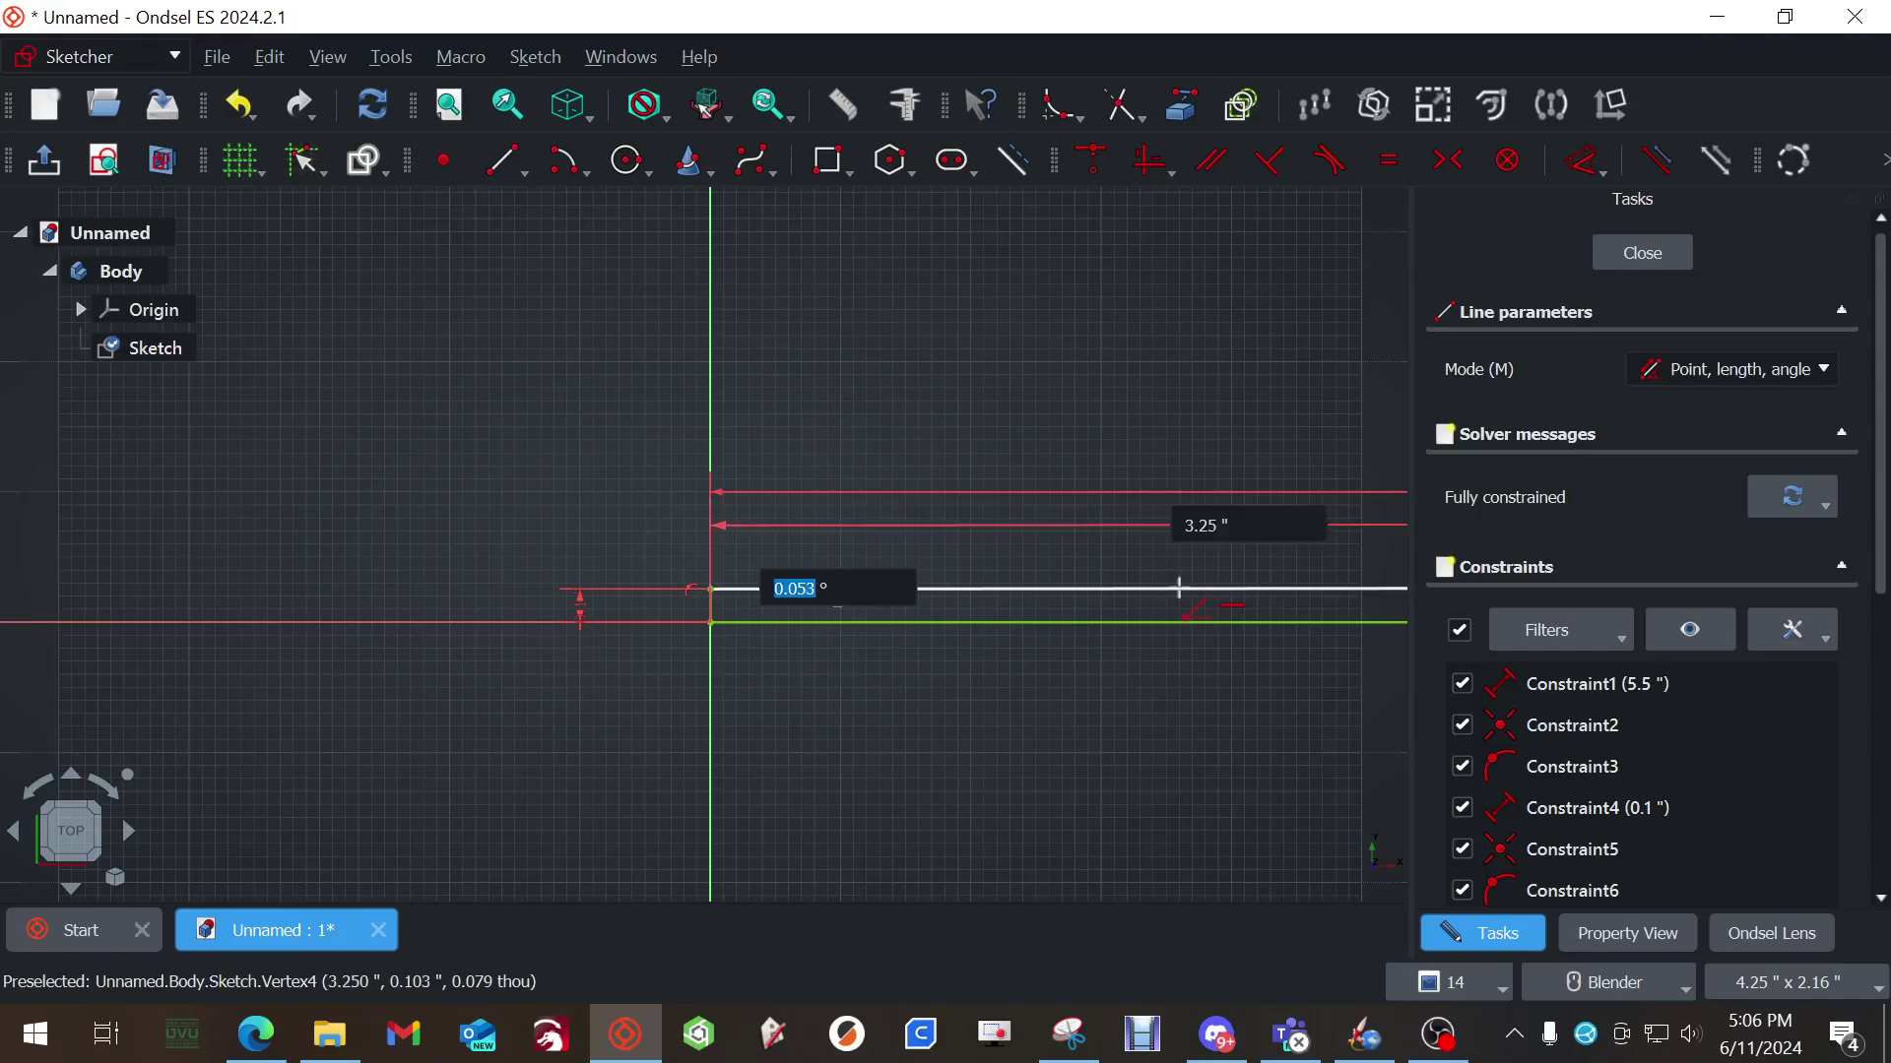
text(0)
key(Return)
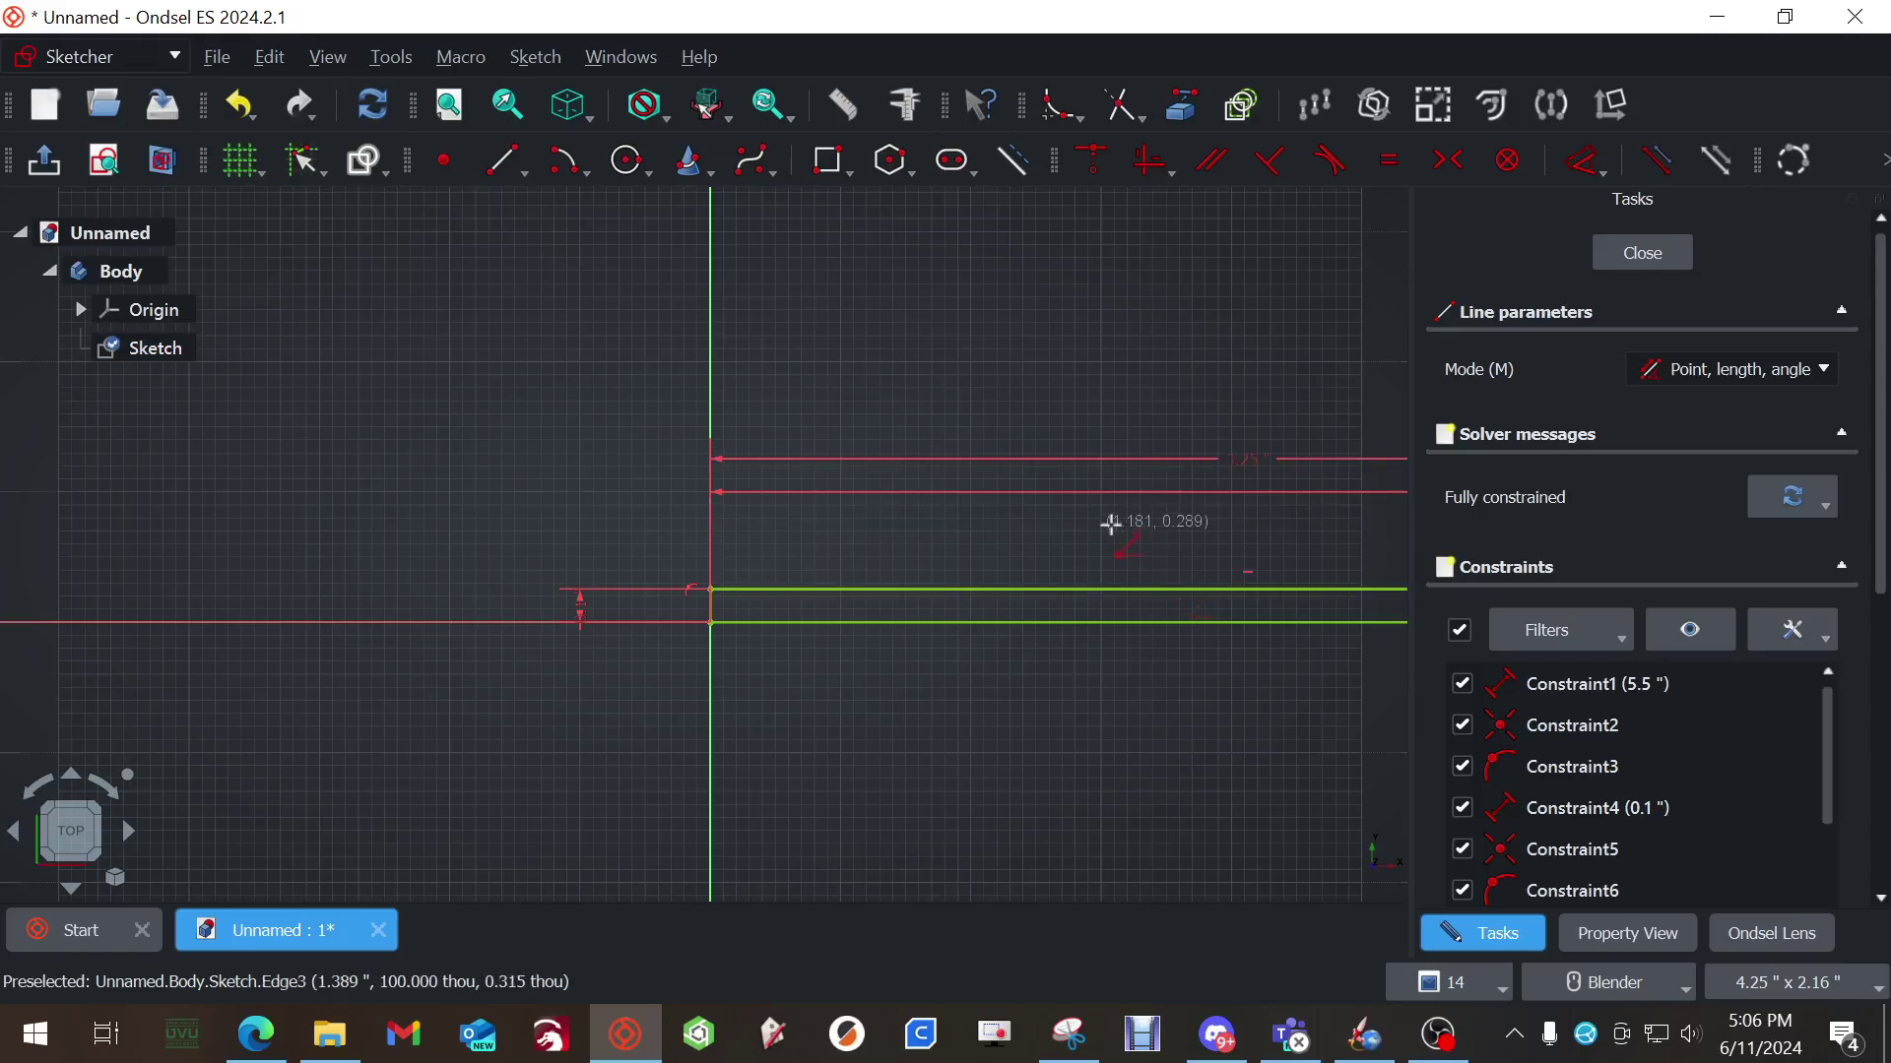
key(Escape)
scroll(1114, 535, down, 3)
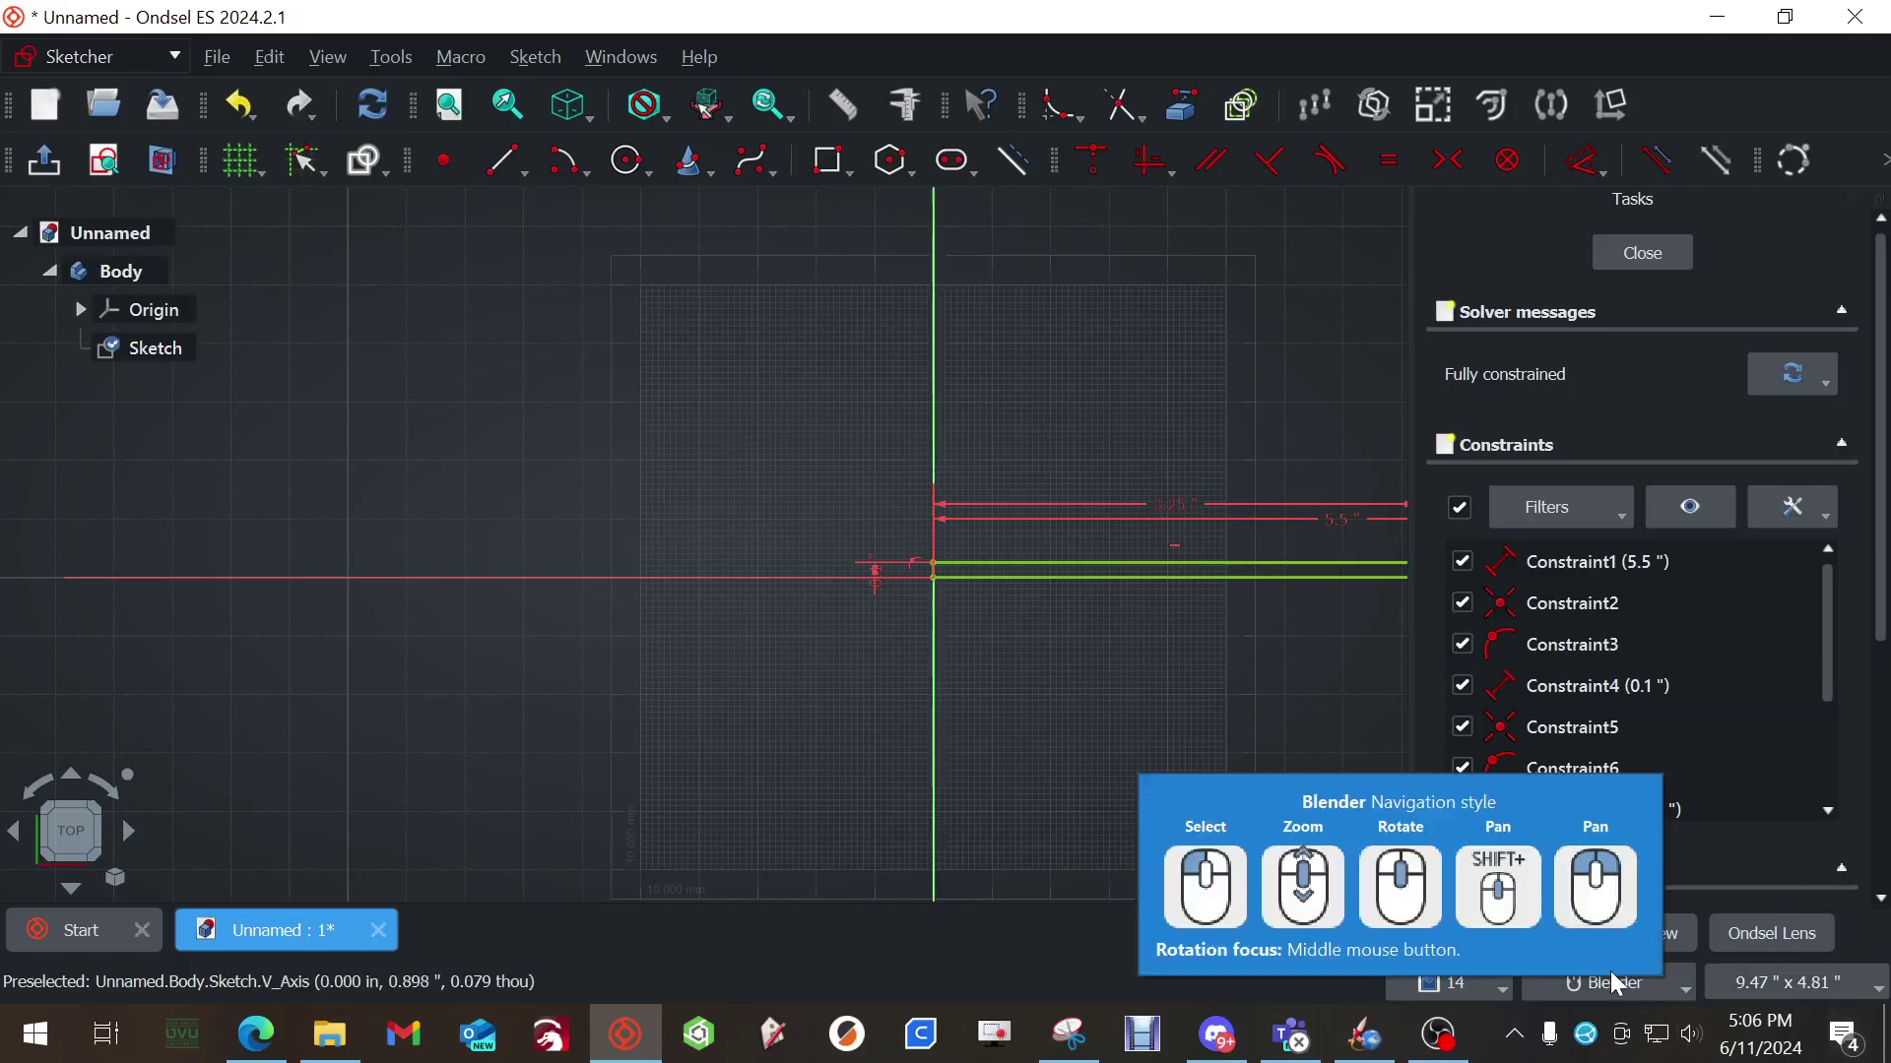
mouse_move(1609, 983)
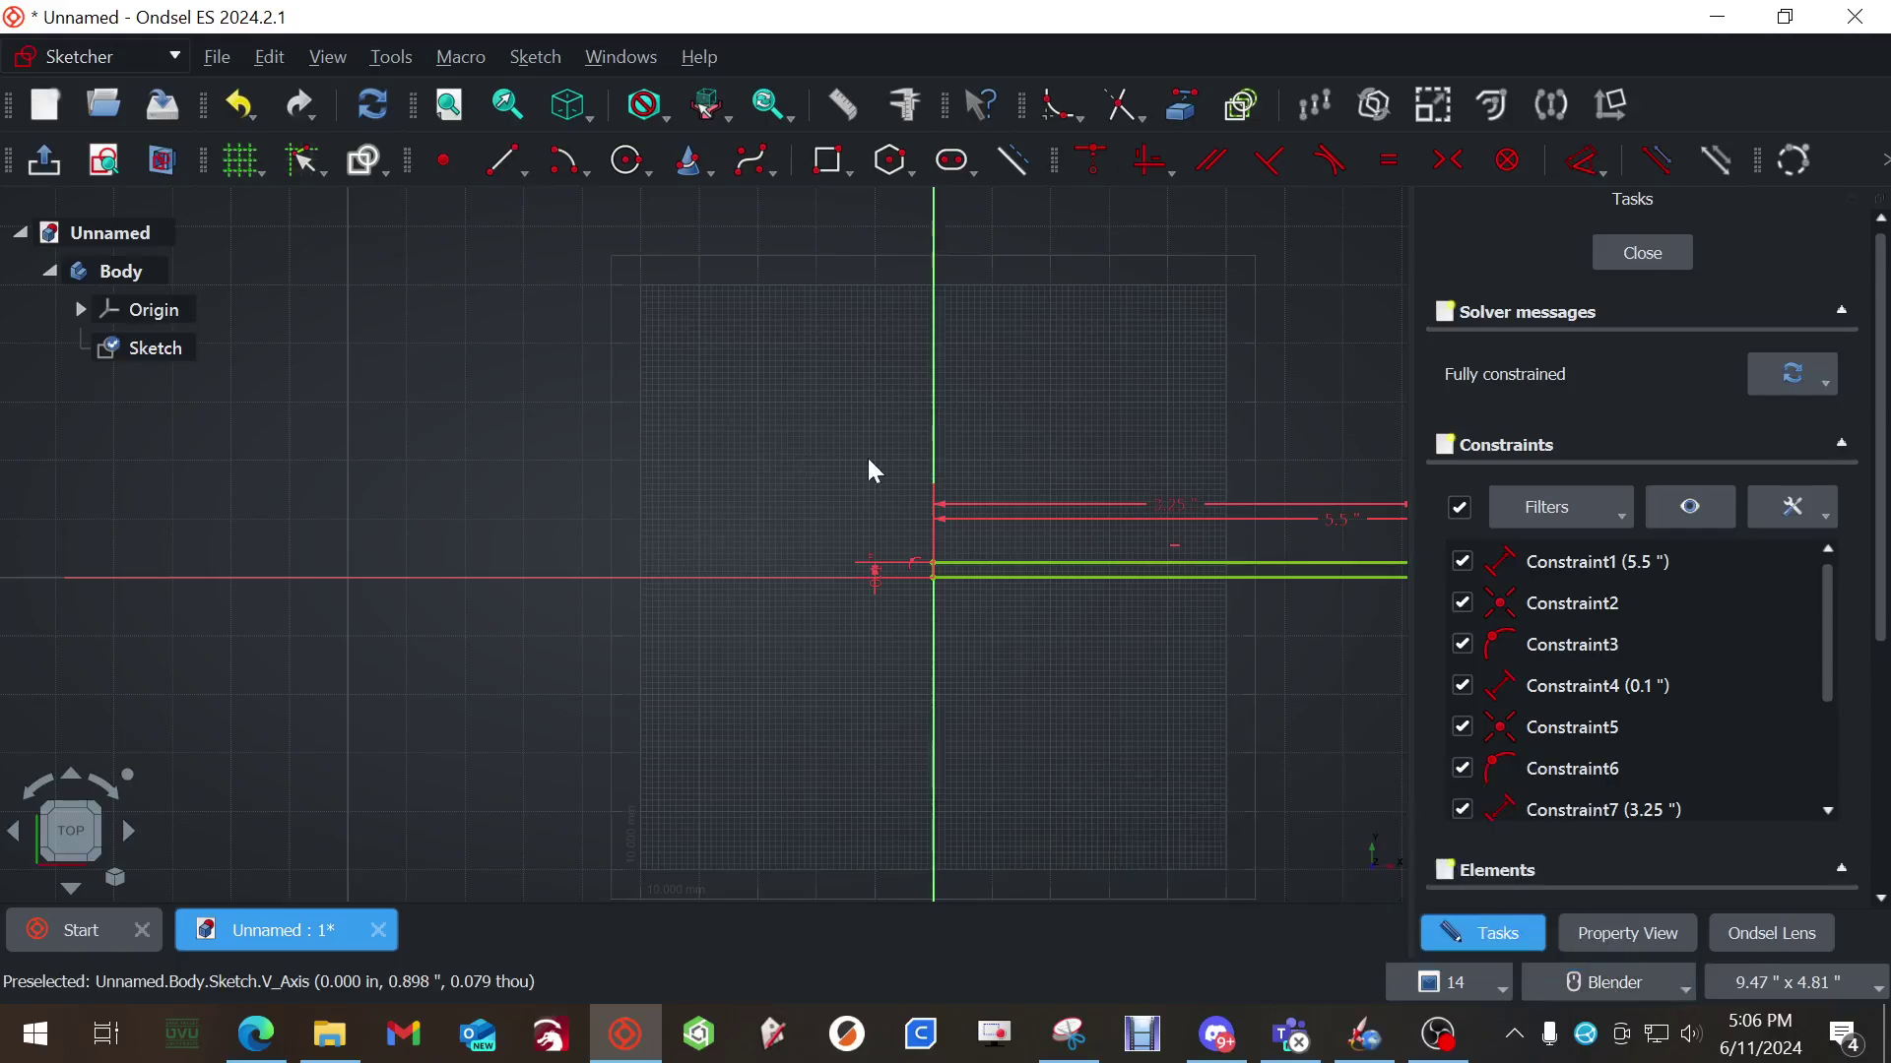
mouse_move(874, 471)
shift+middle_down()
mouse_move(675, 476)
mouse_move(410, 434)
shift+middle_up()
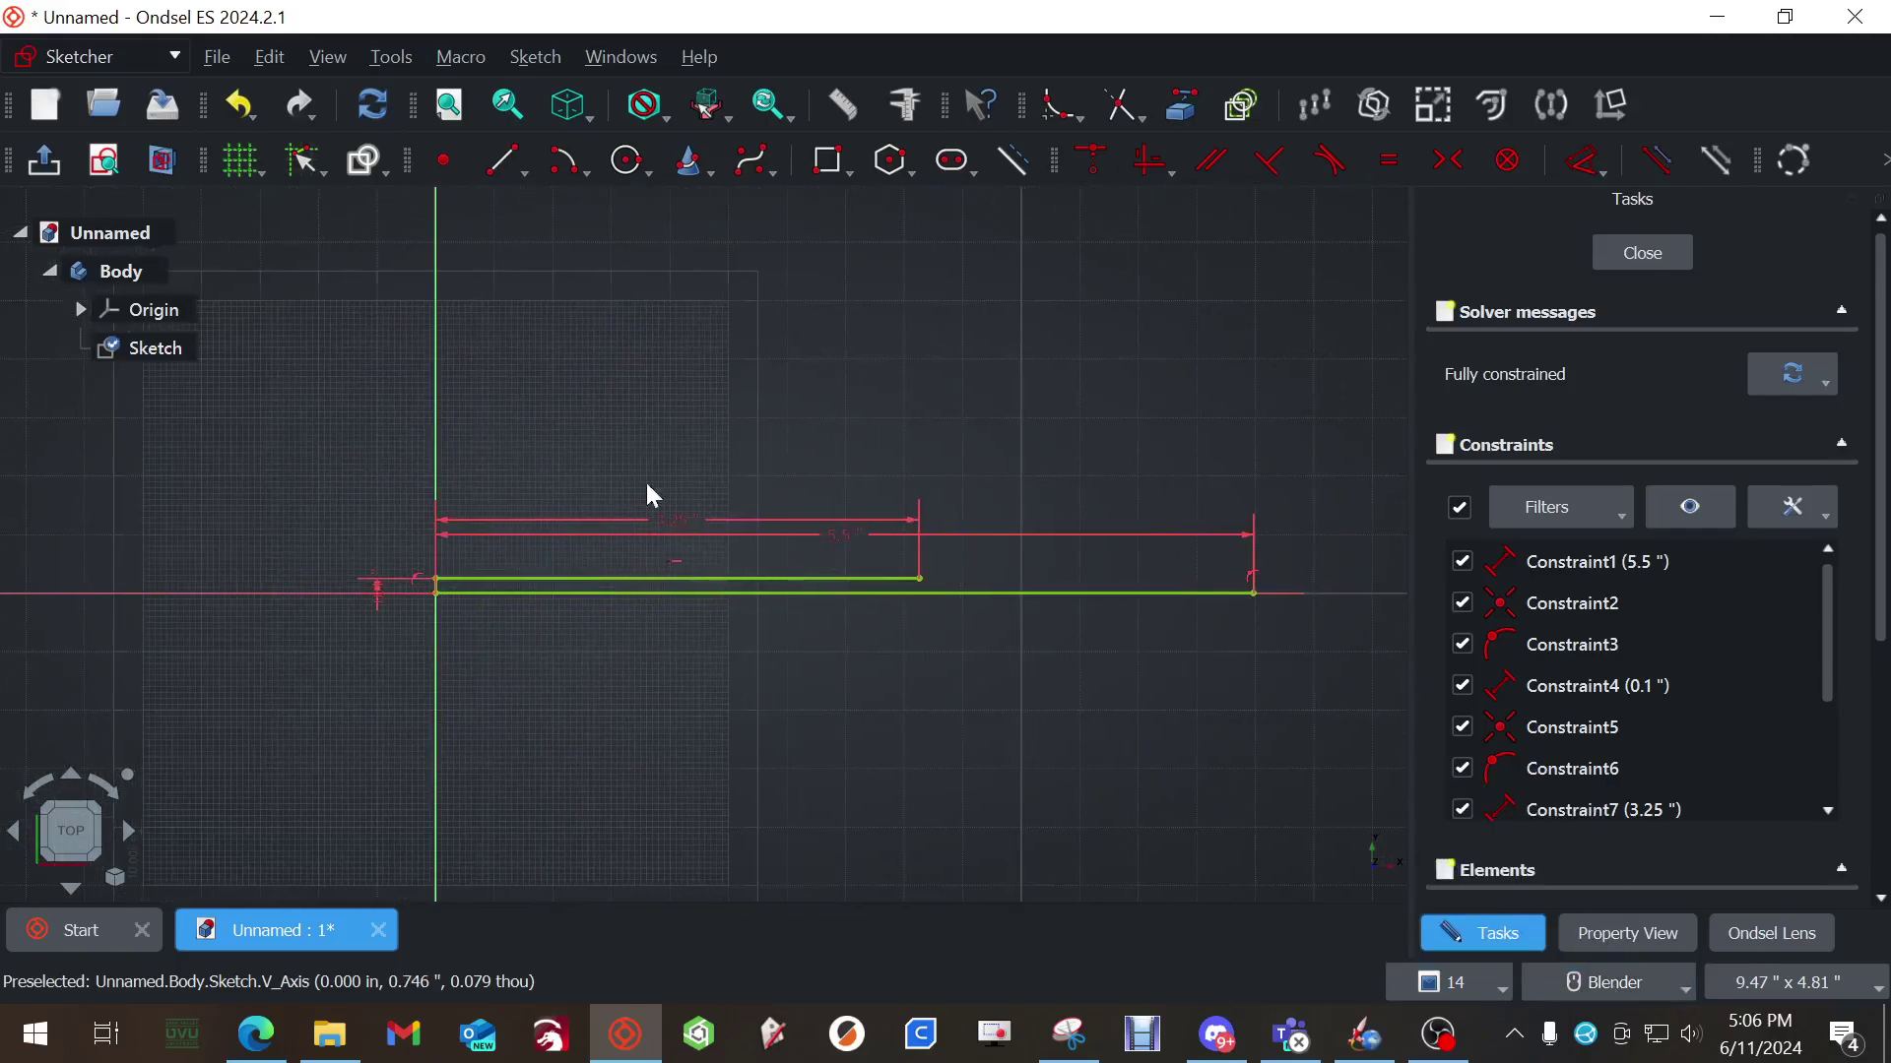
scroll(797, 465, up, 4)
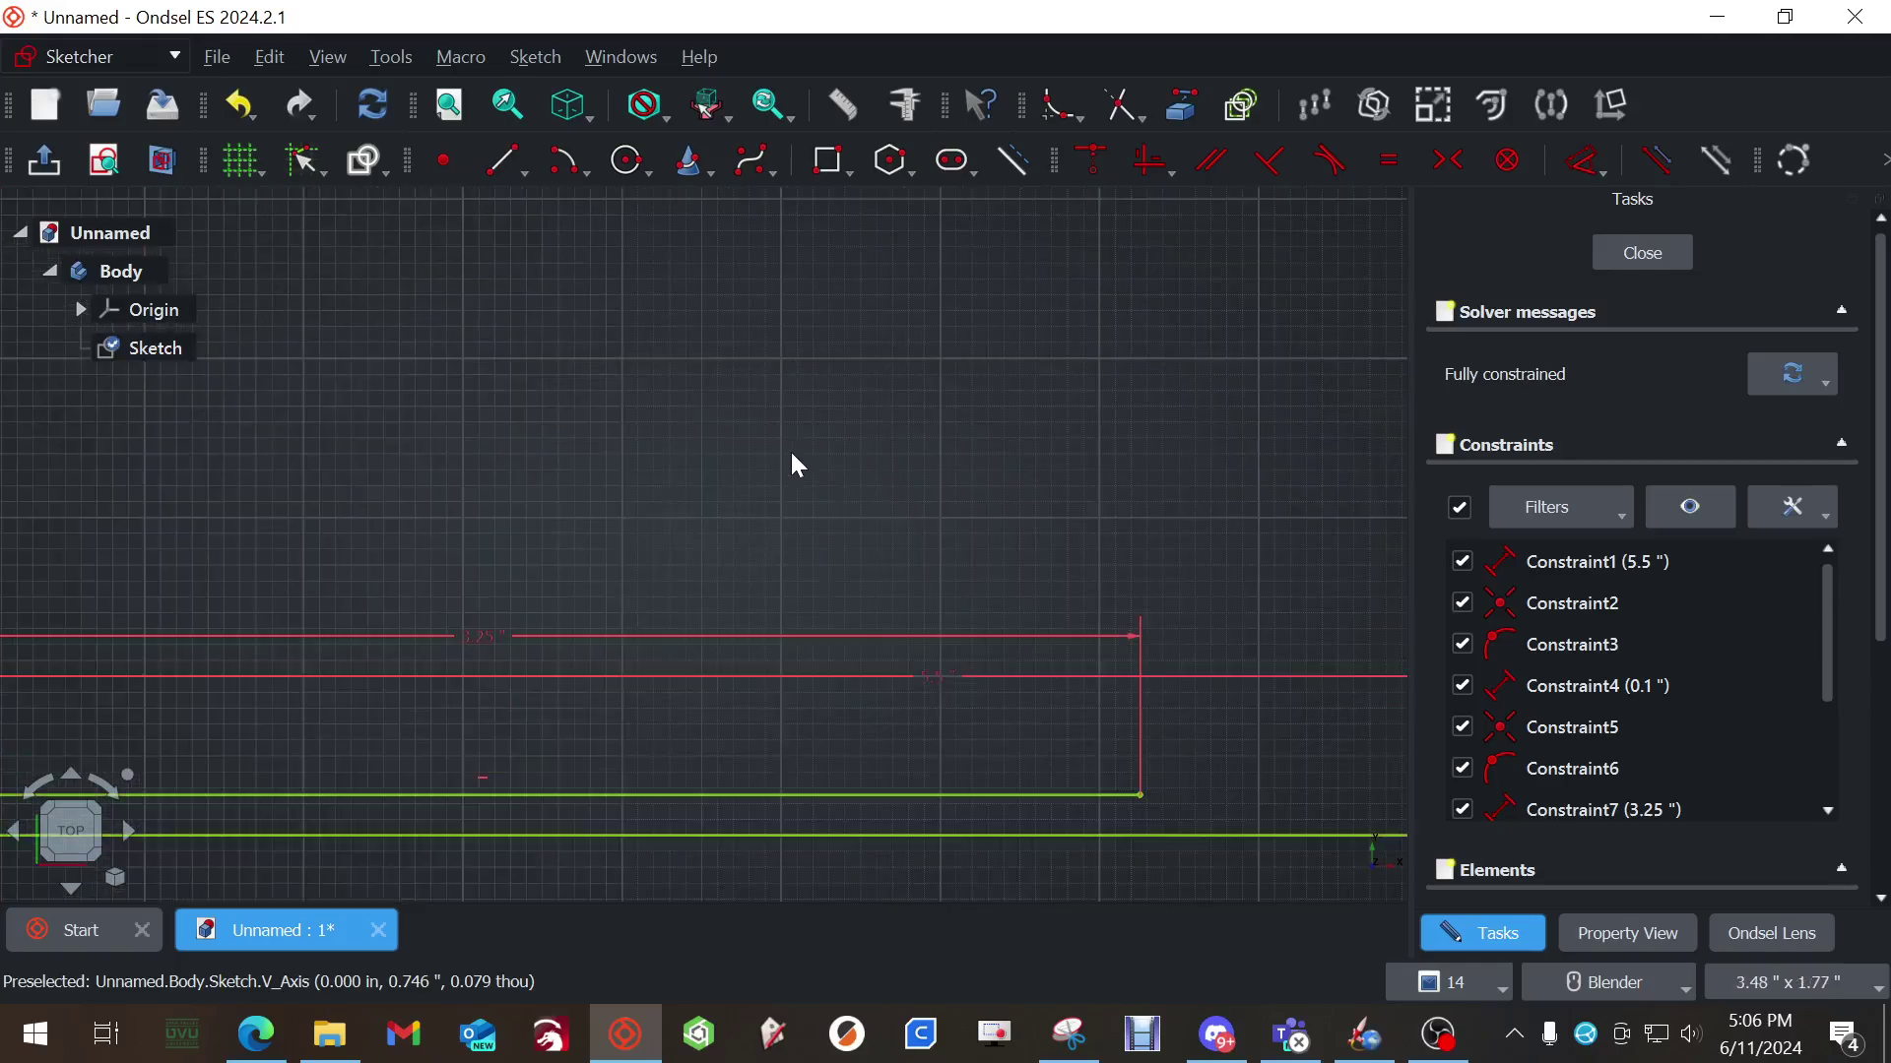
scroll(796, 465, down, 3)
scroll(796, 464, up, 4)
scroll(796, 464, down, 3)
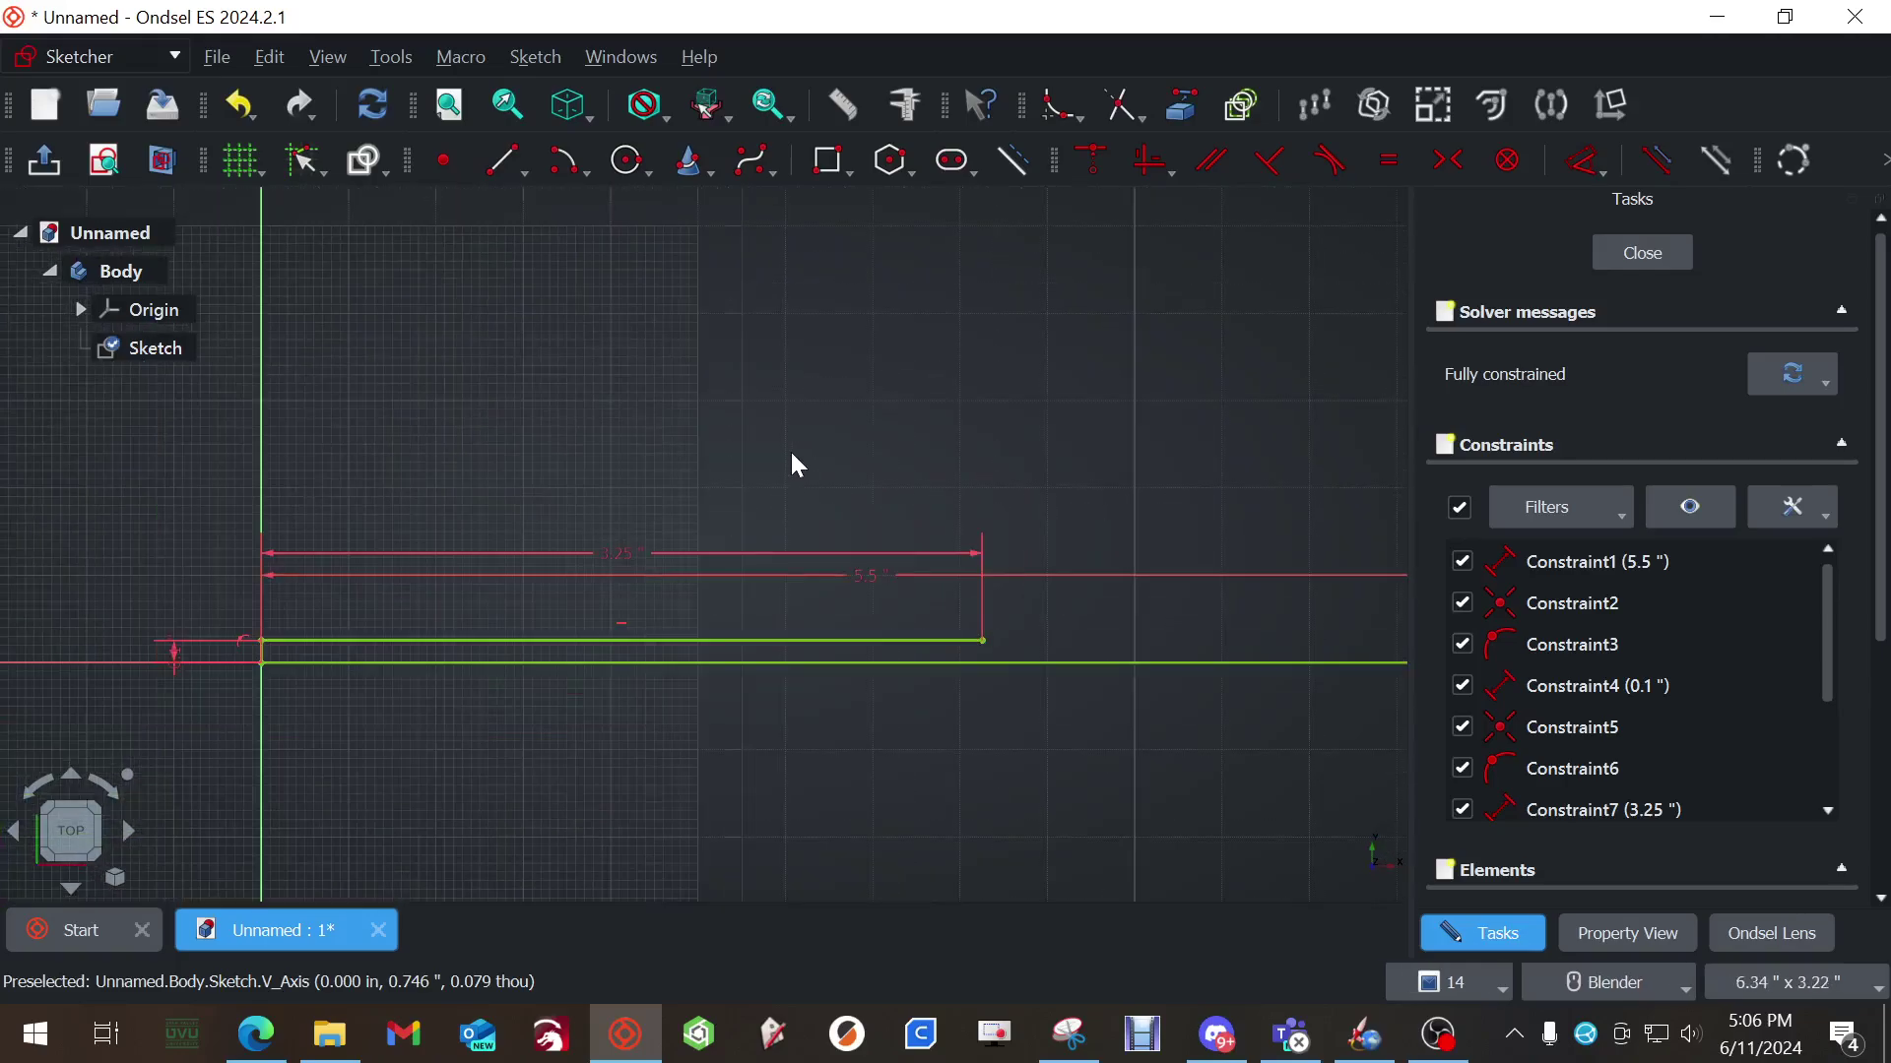
mouse_move(901, 333)
middle_down()
mouse_move(836, 359)
mouse_move(866, 388)
mouse_move(831, 375)
mouse_move(840, 394)
mouse_move(847, 376)
mouse_move(863, 391)
middle_up()
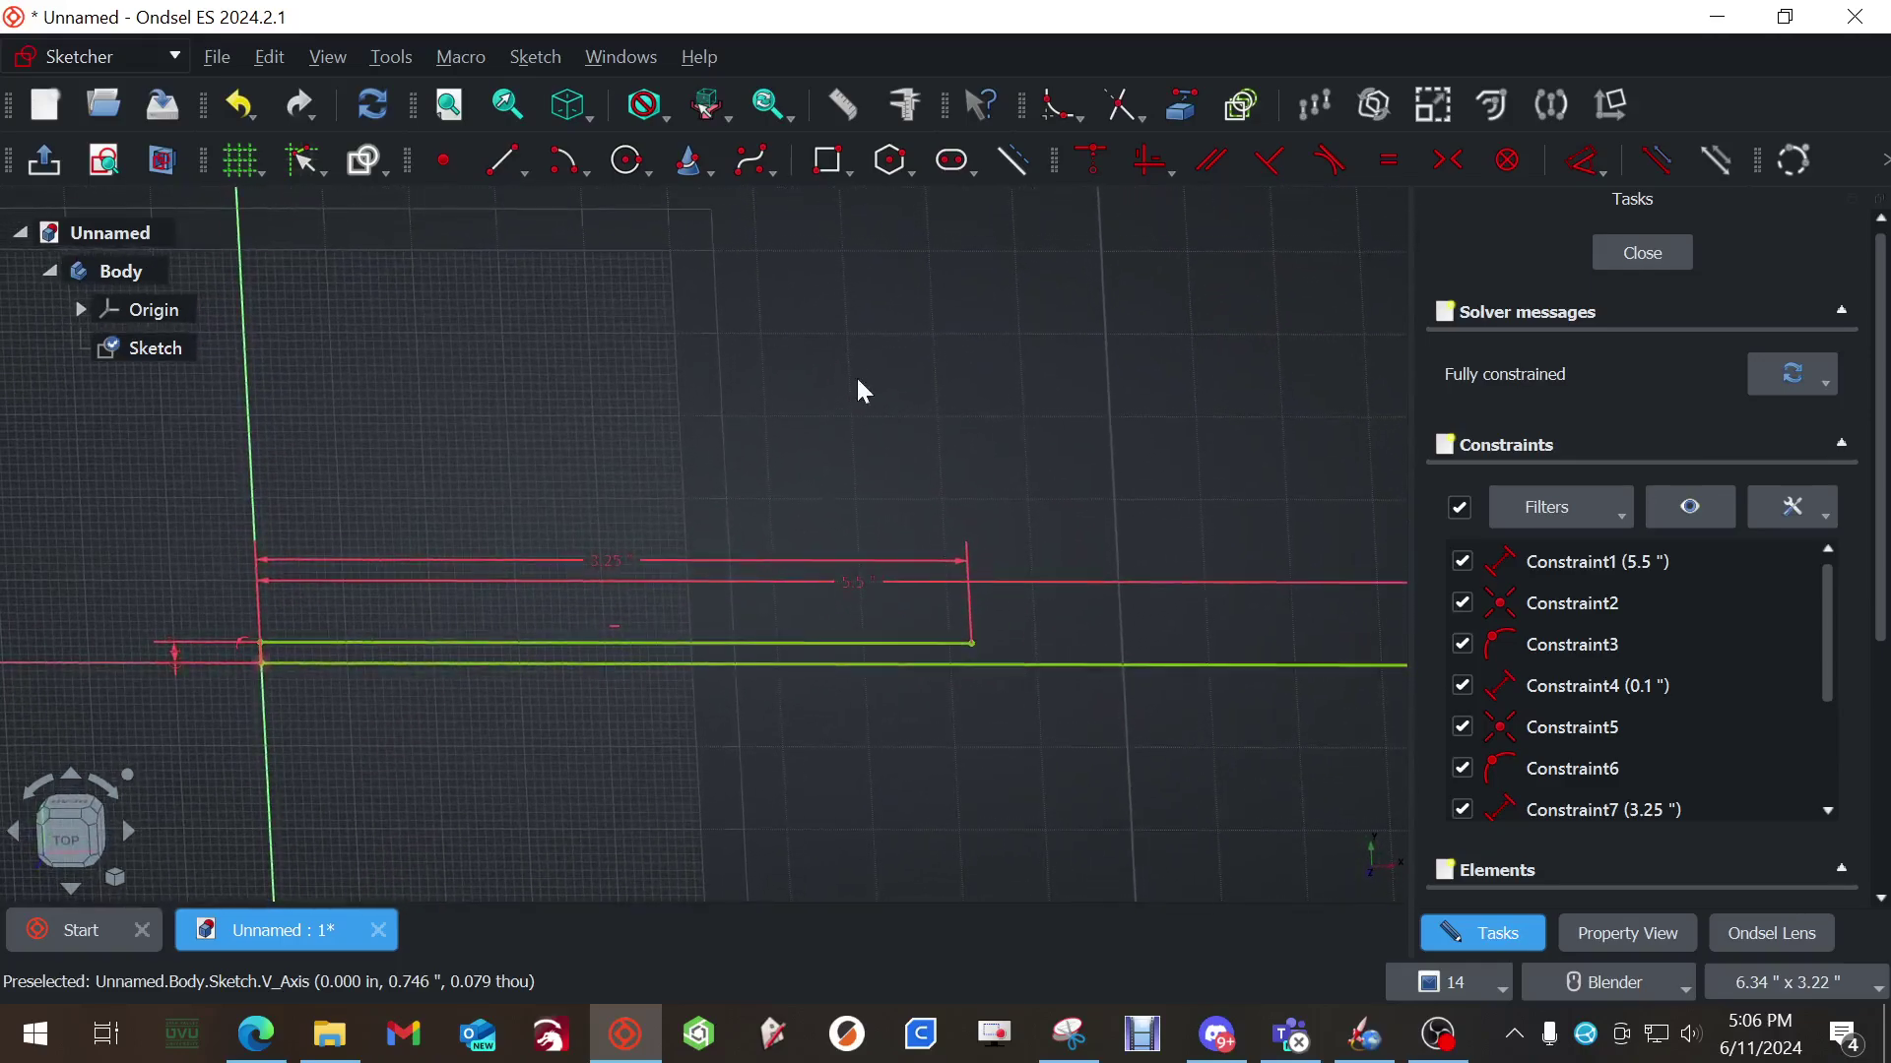
click(66, 847)
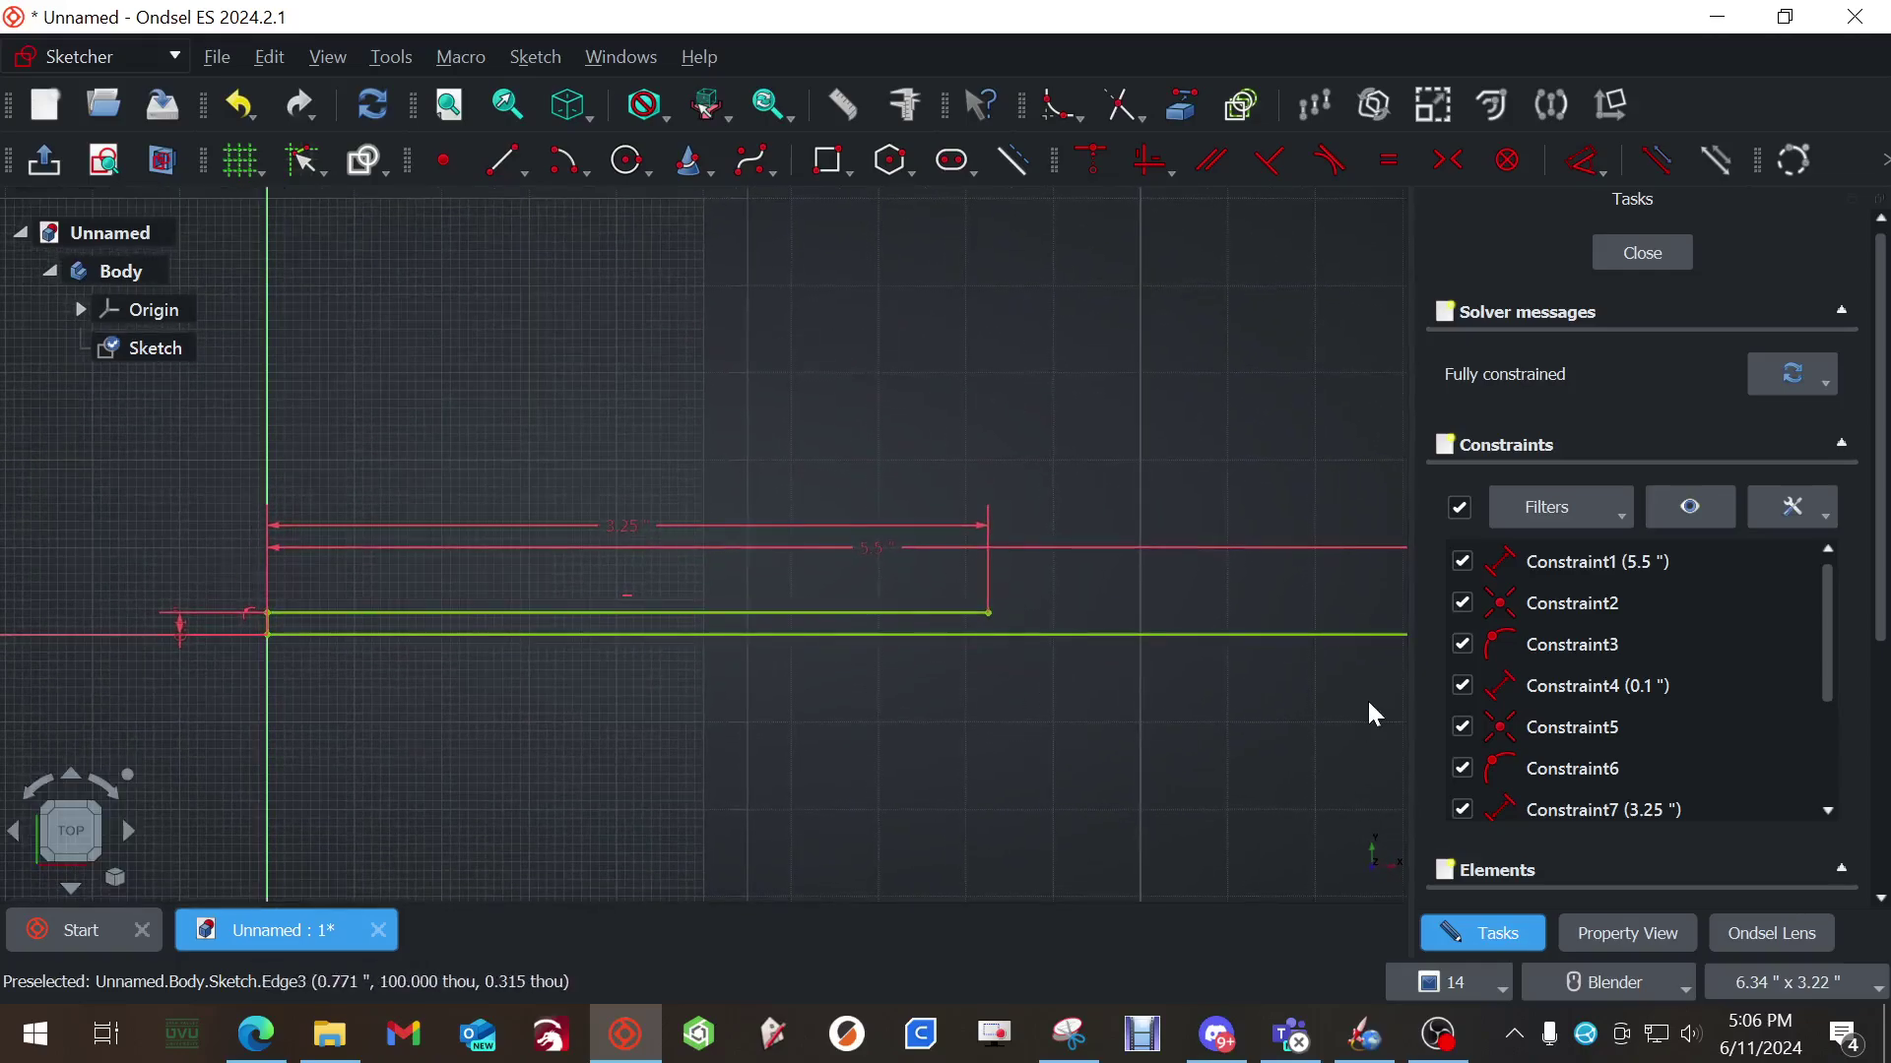
shift+middle_drag(1169, 718, 758, 735)
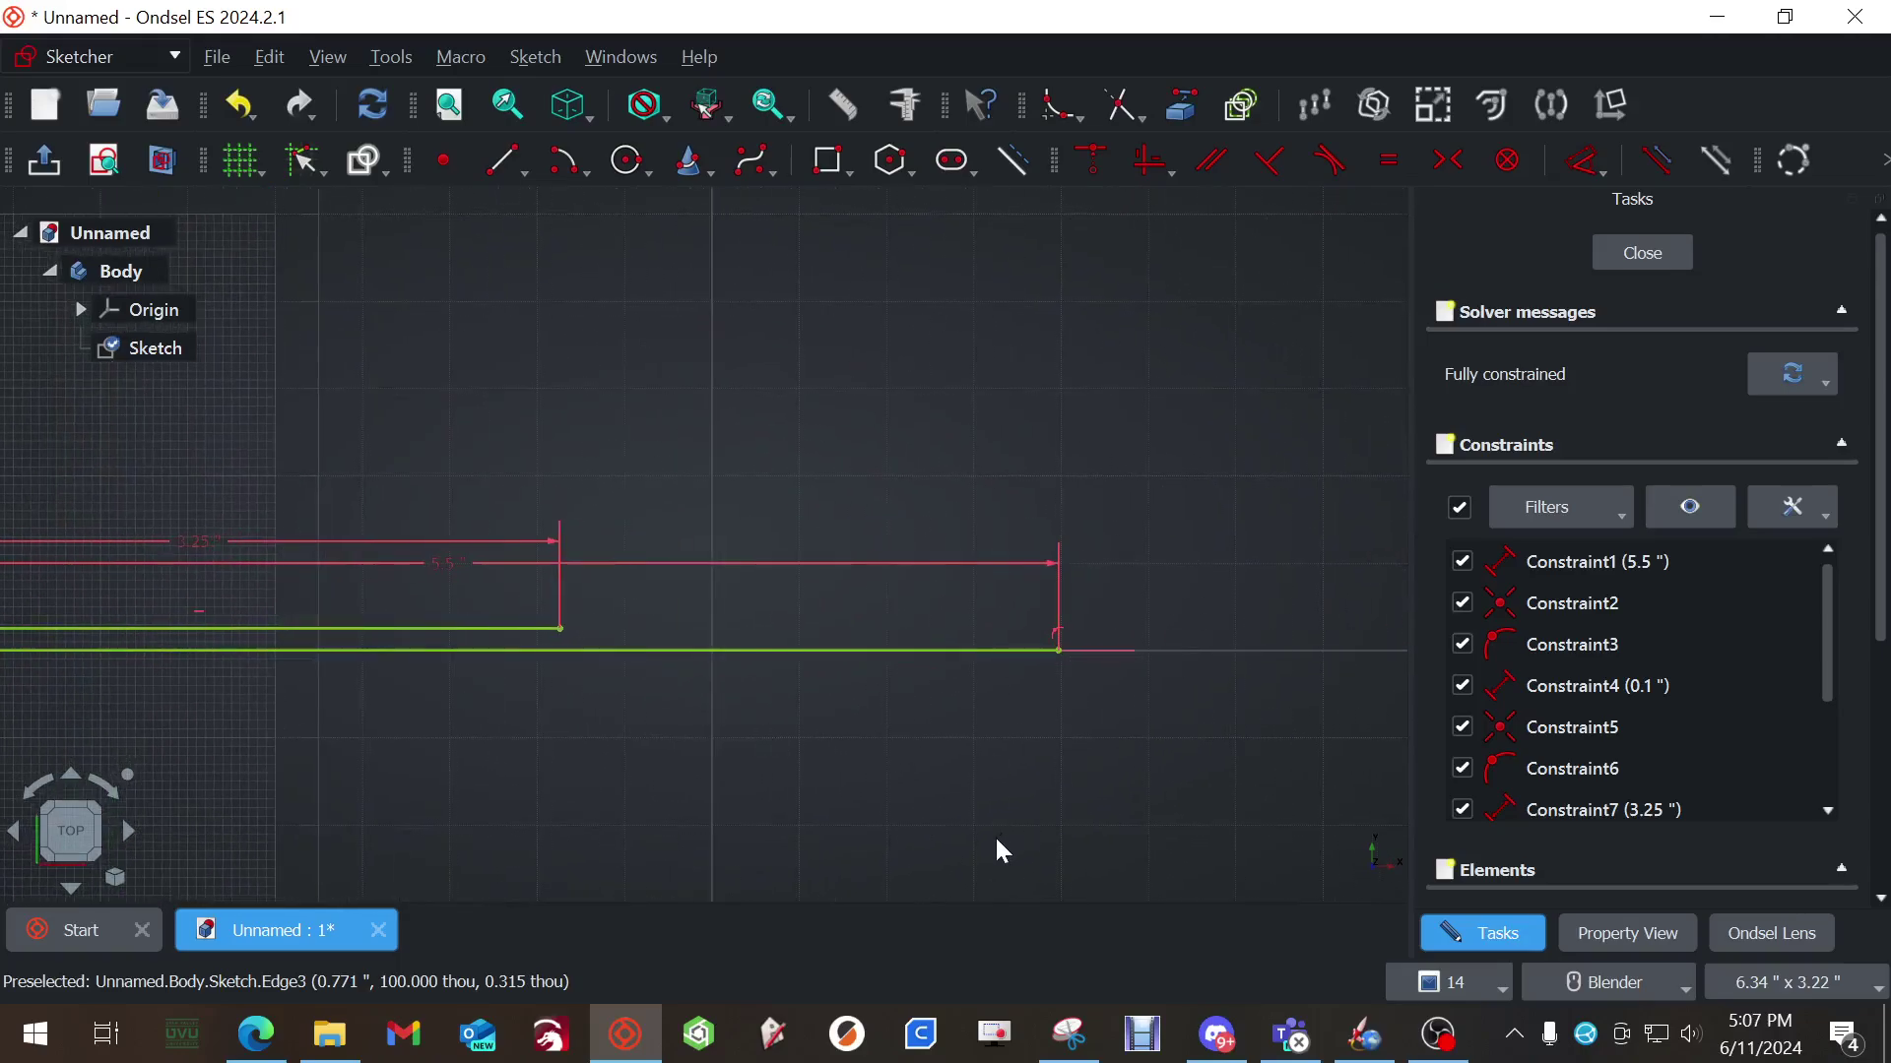
Draw a 0.325-inch vertical end line at 90° from the 5.5-inch line's end
key(g)
key(l)
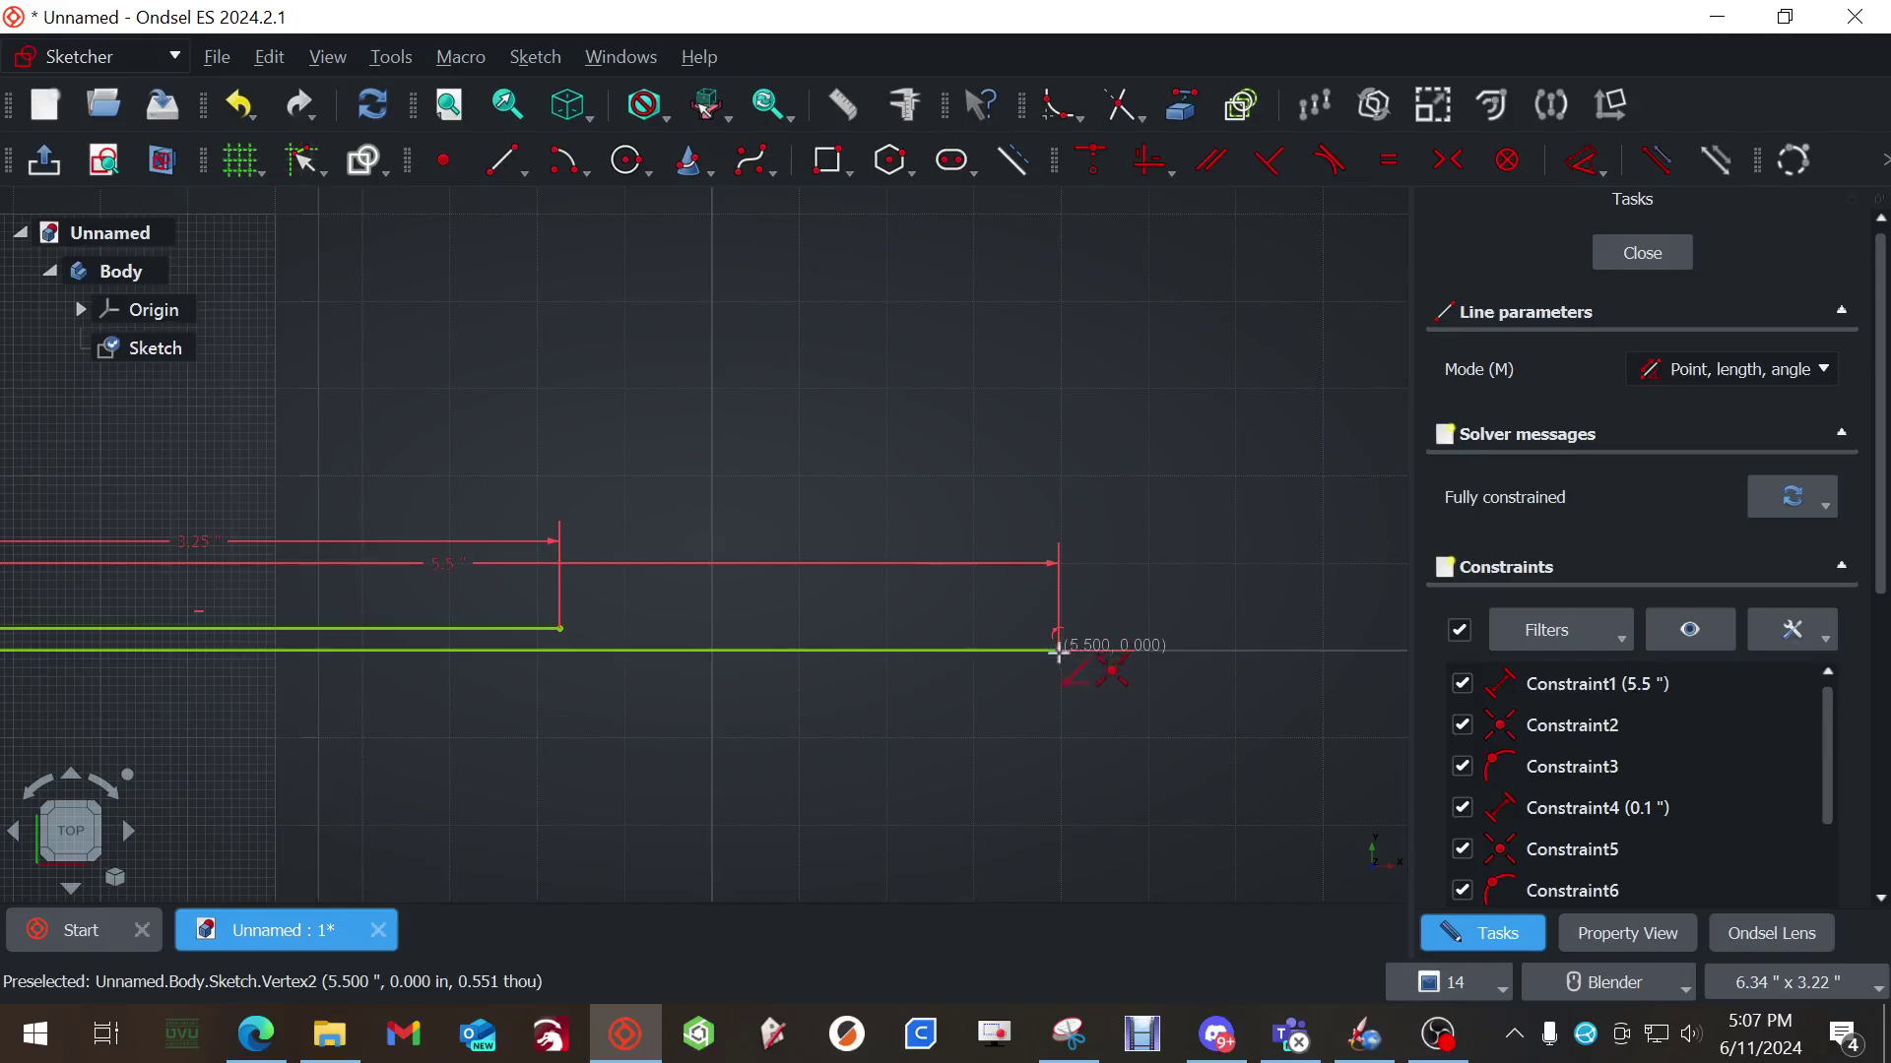
click(1058, 652)
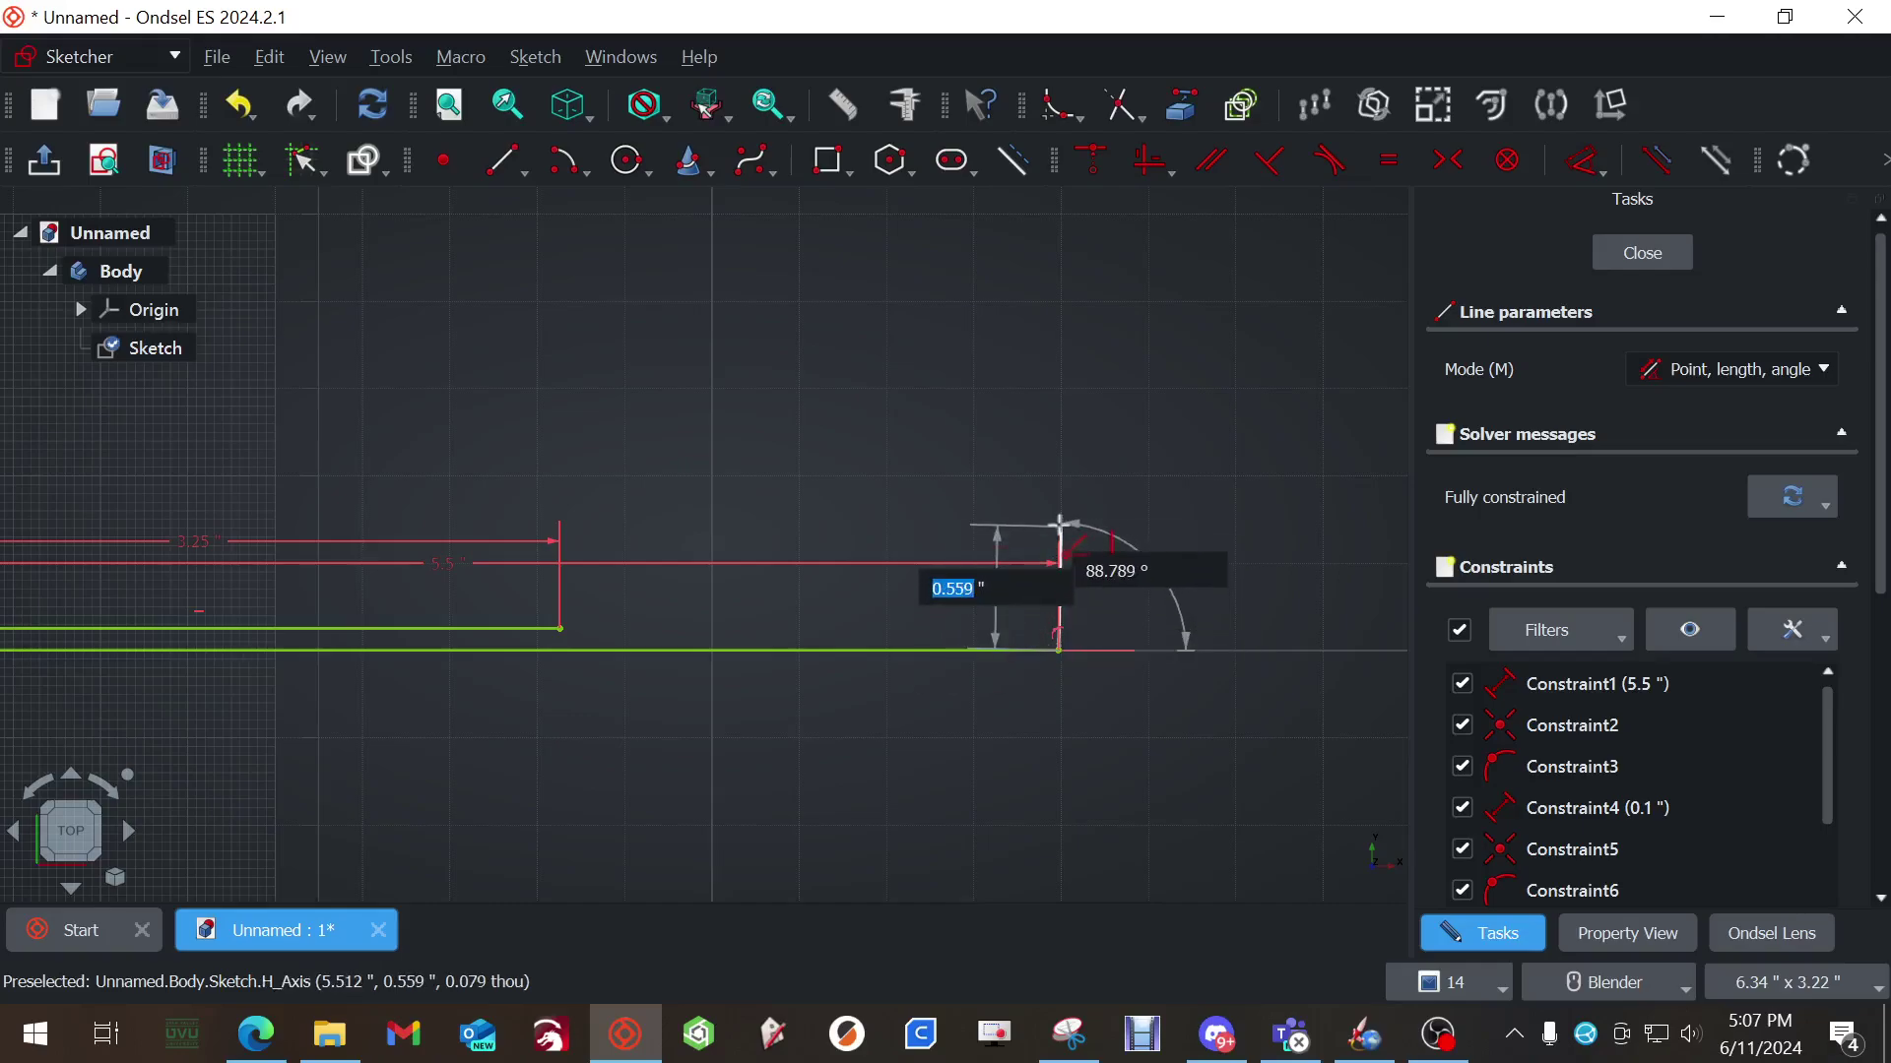
text(0.)
key(Tab)
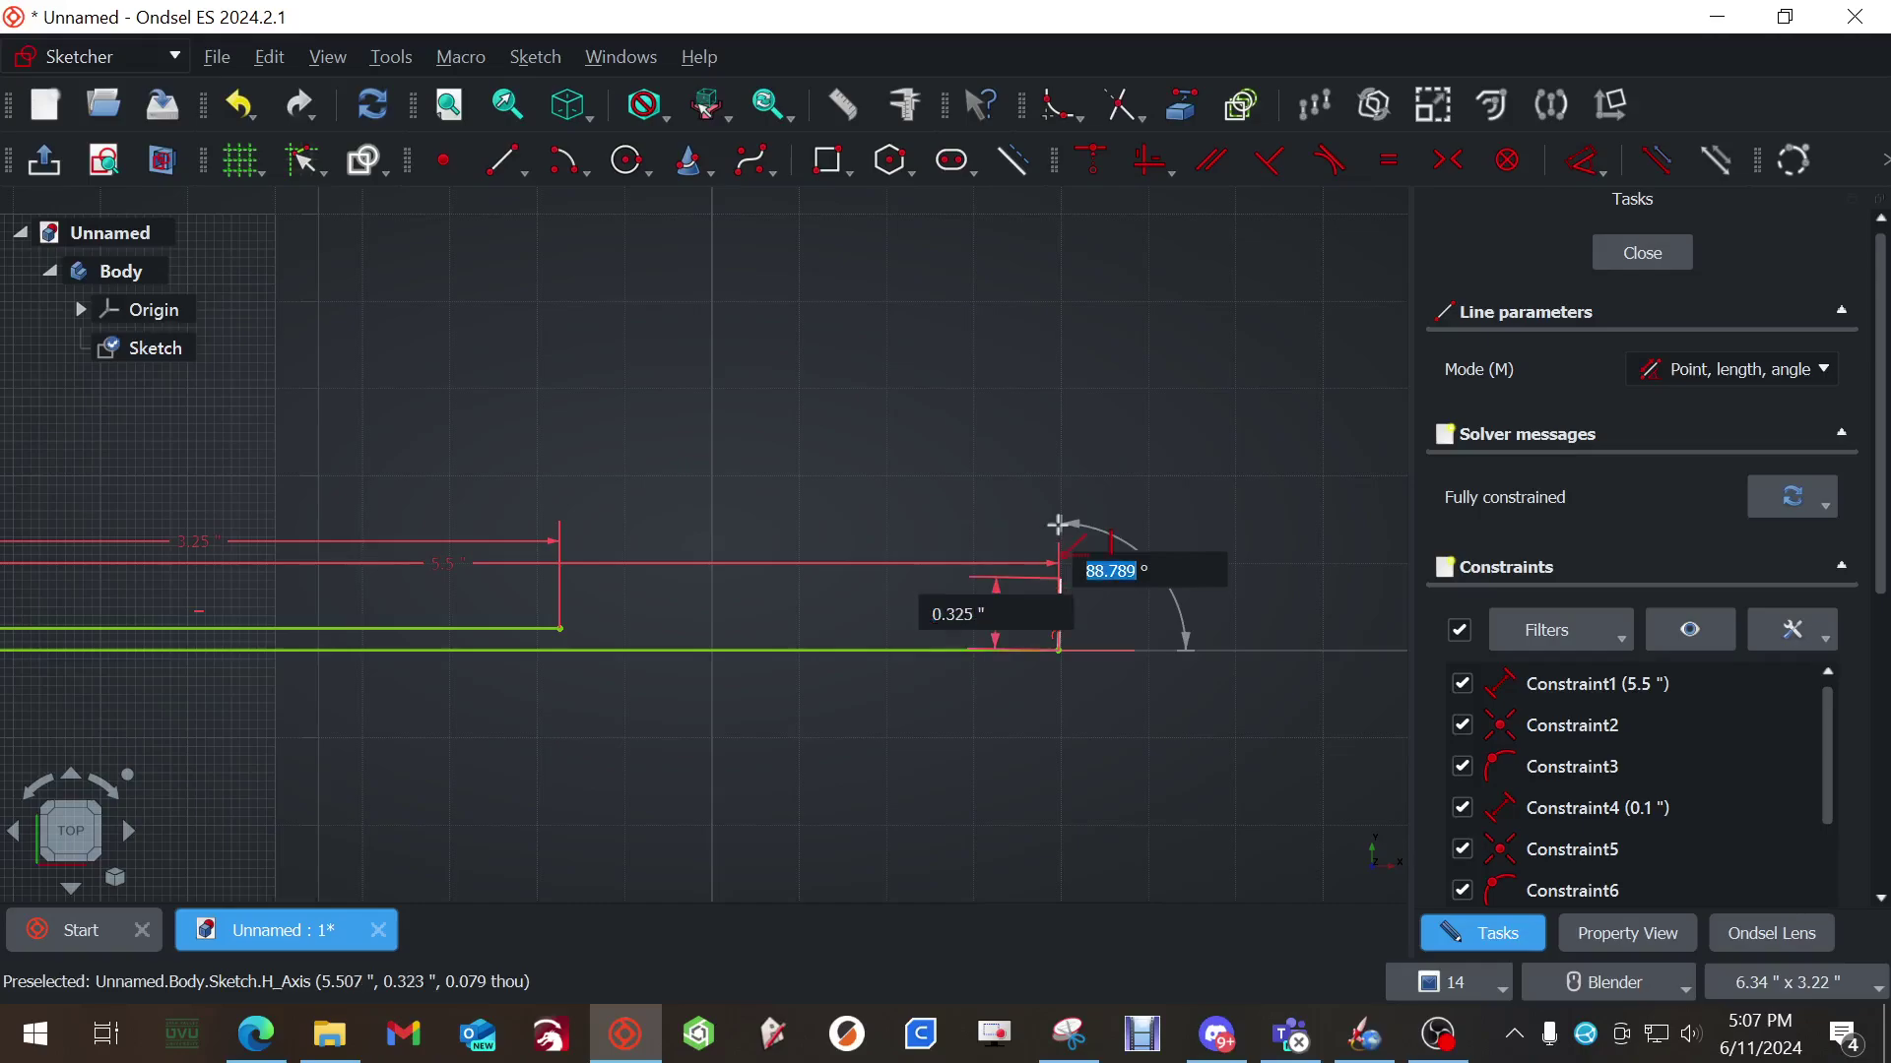
text(90)
key(Return)
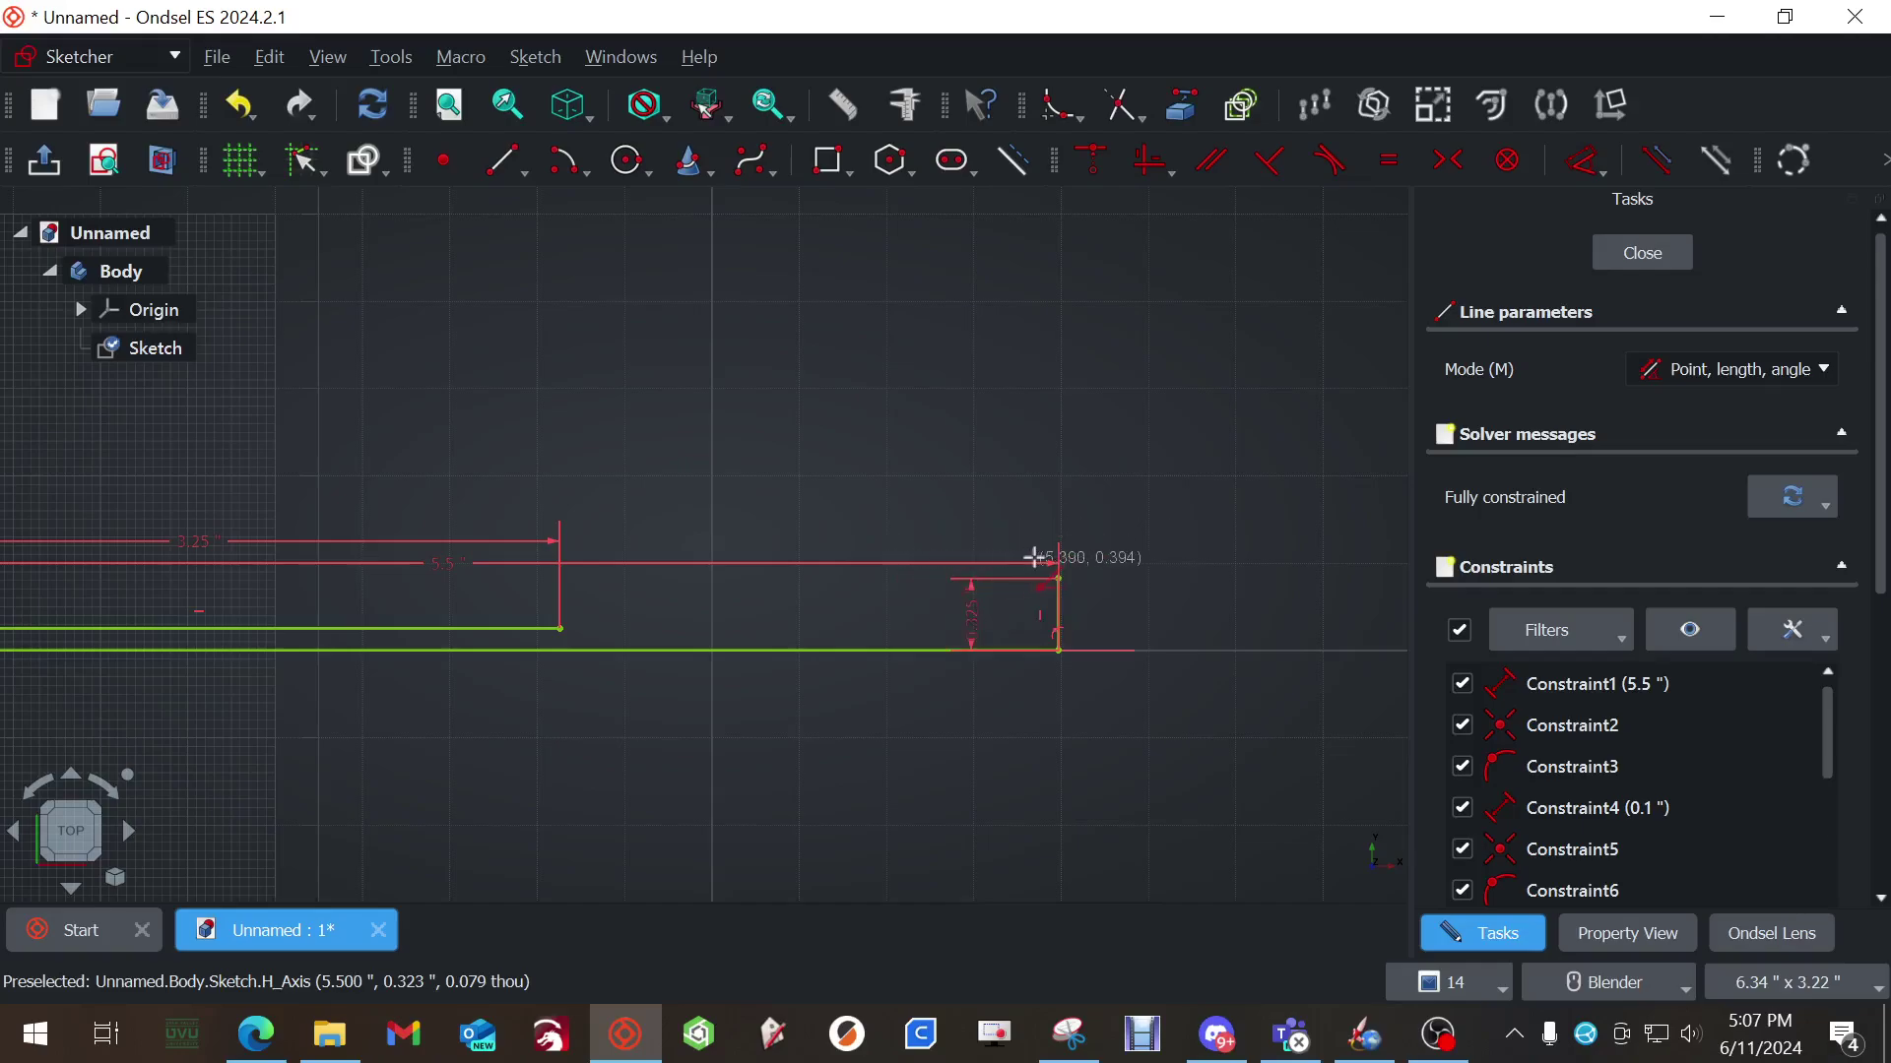
Draw the 2.5-inch top edge at -180° from the end line's top
click(1058, 578)
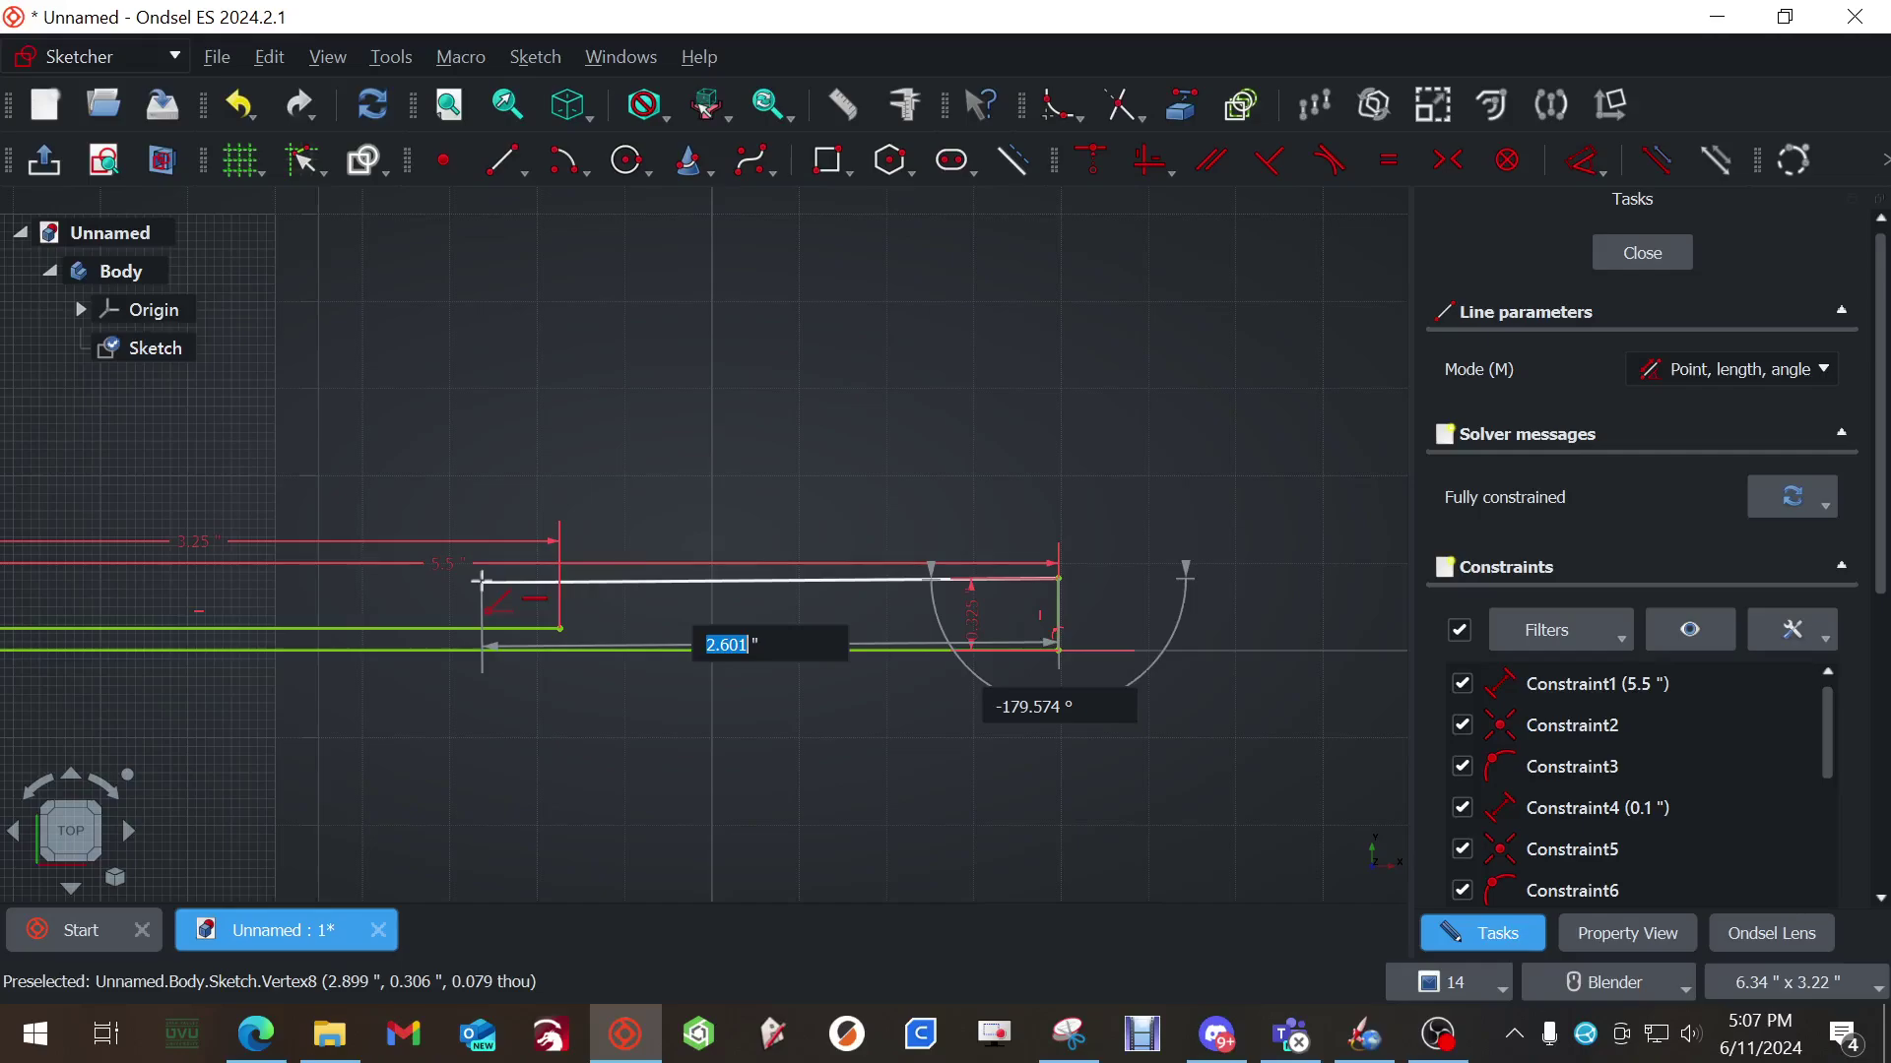
text(2.5)
key(Tab)
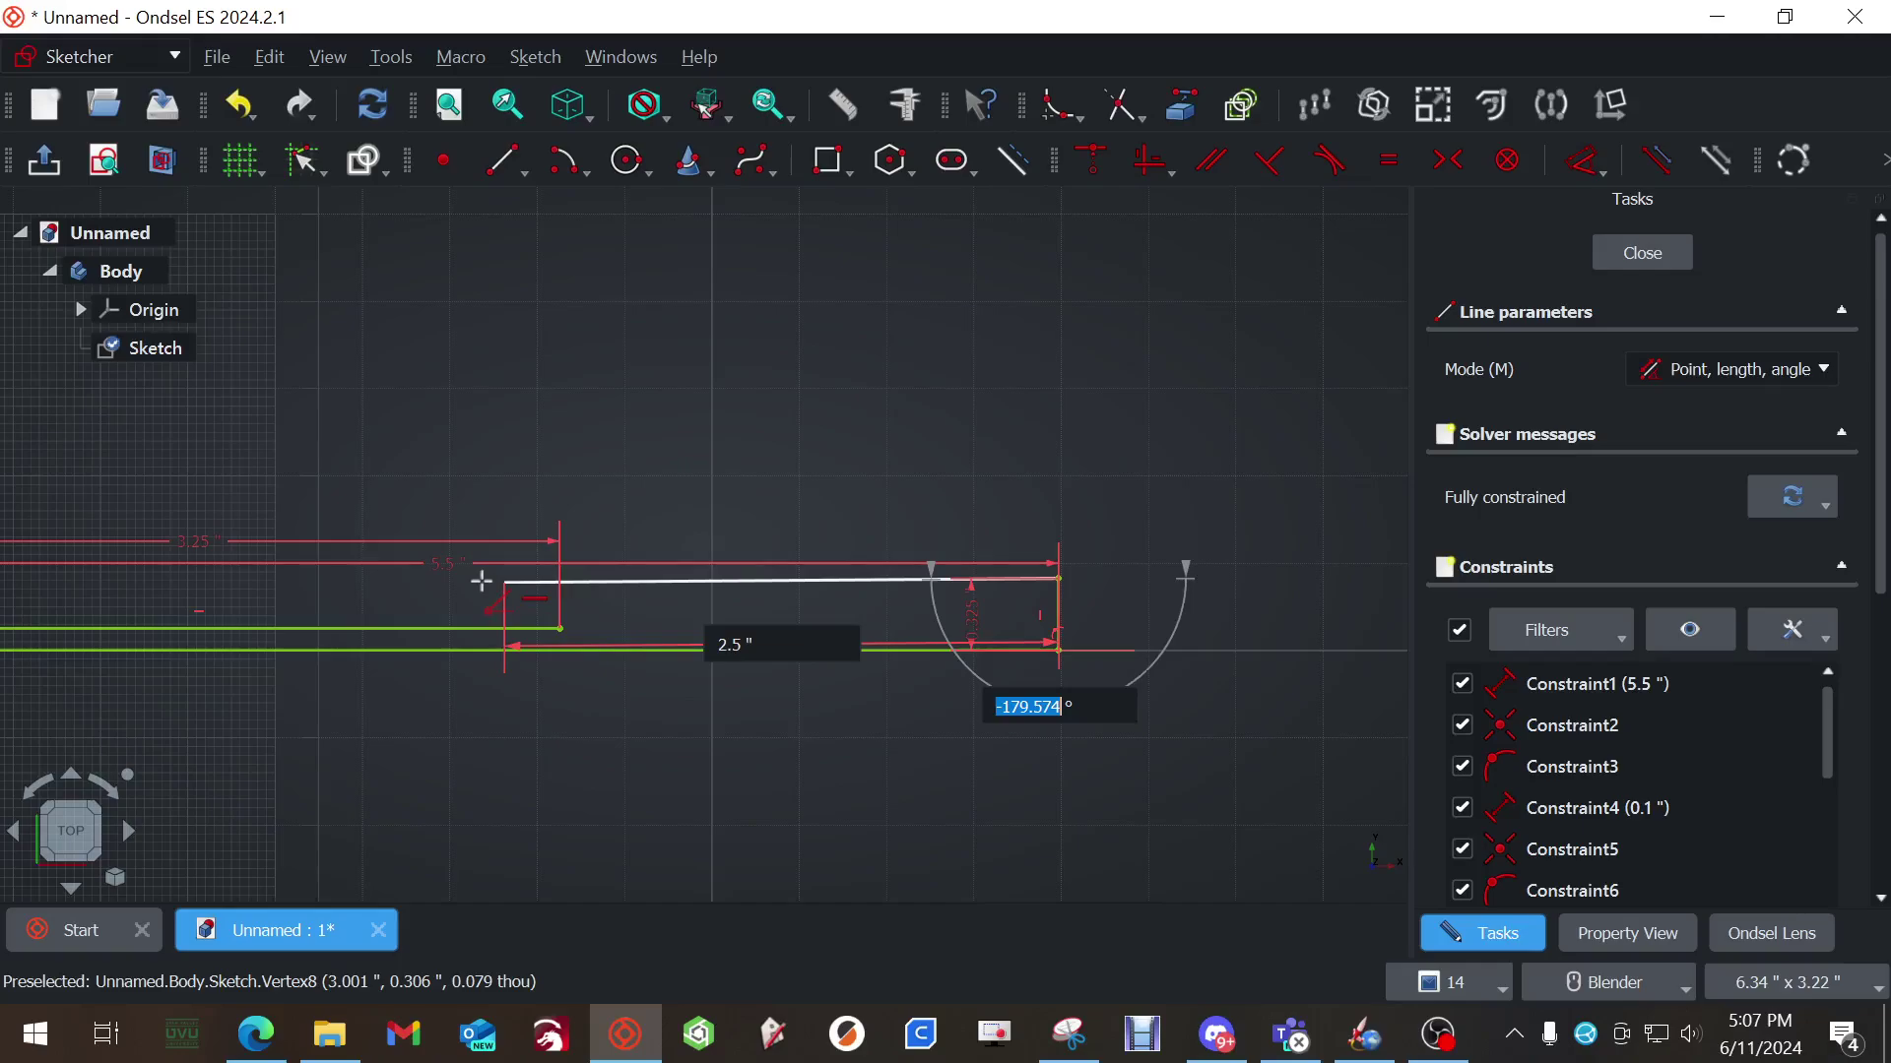
key(BackSpace)
text(-180)
key(Return)
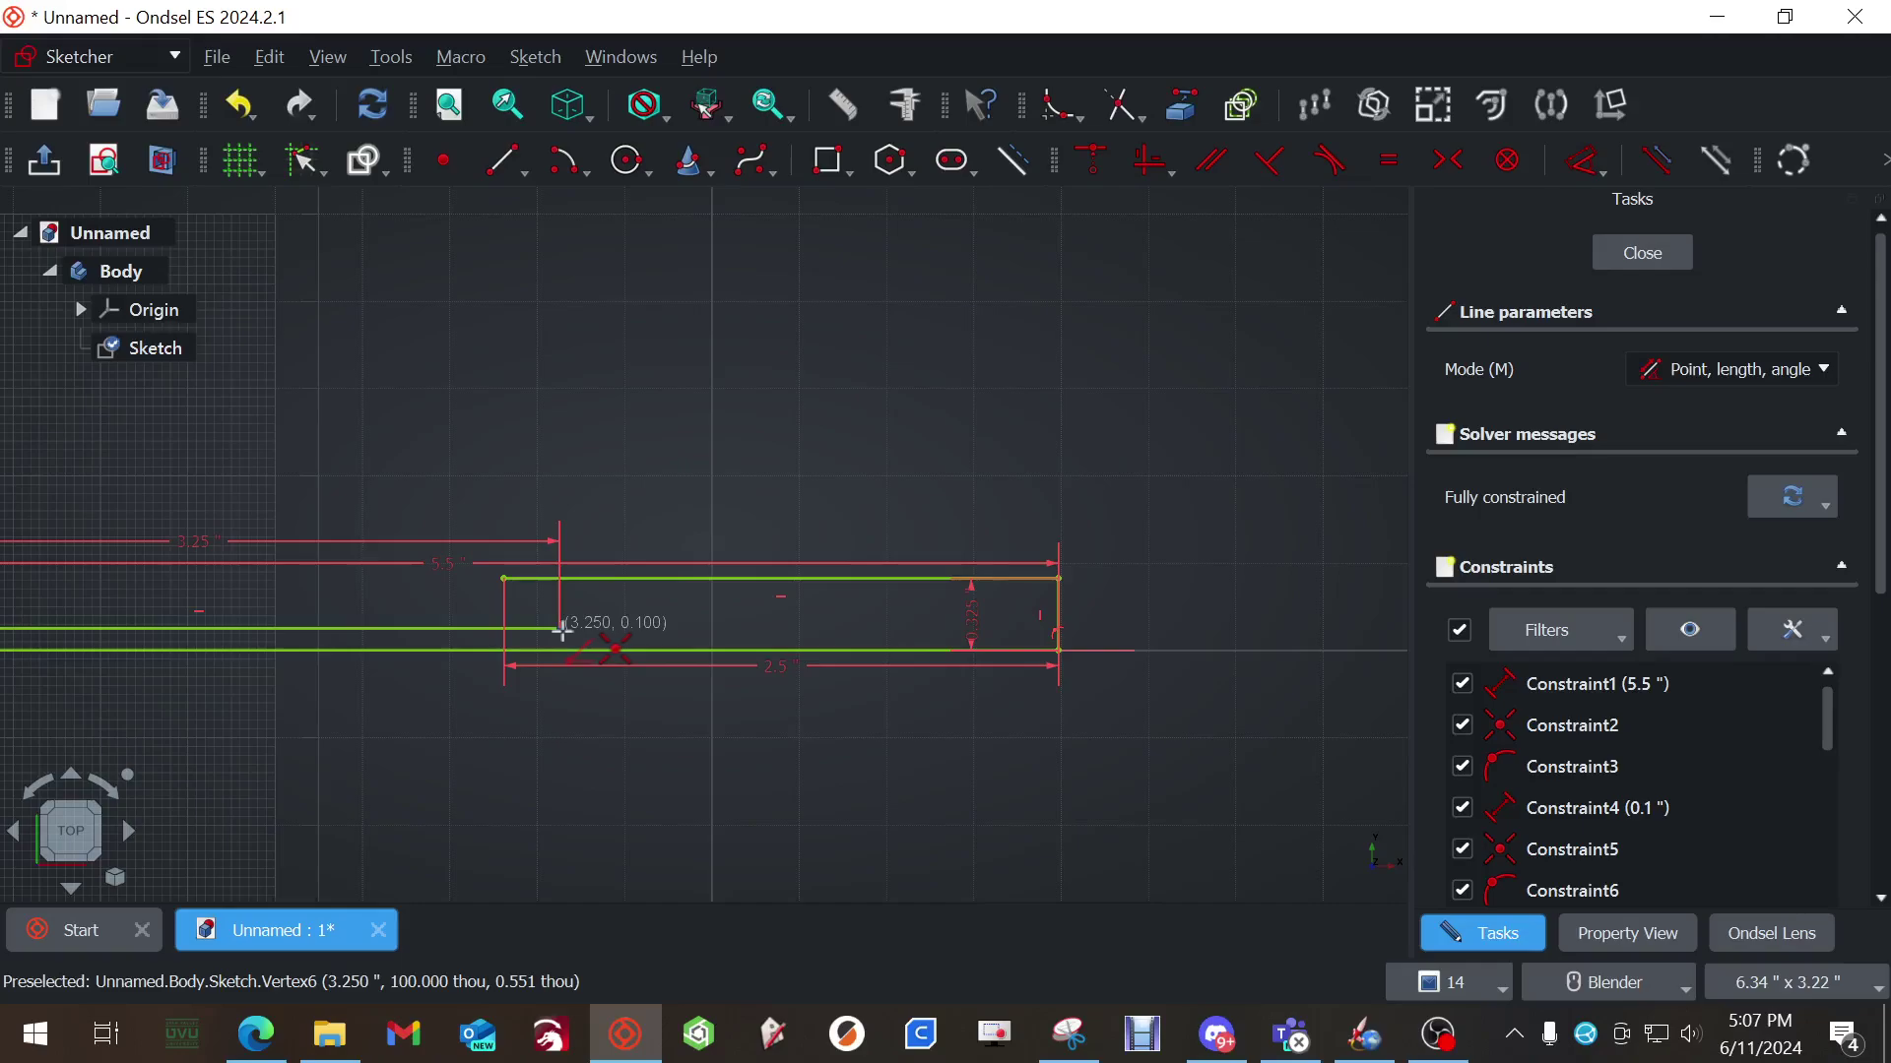
Add a 0.3-inch vertical step line at 90° from the shaft's end point
scroll(562, 627, up, 3)
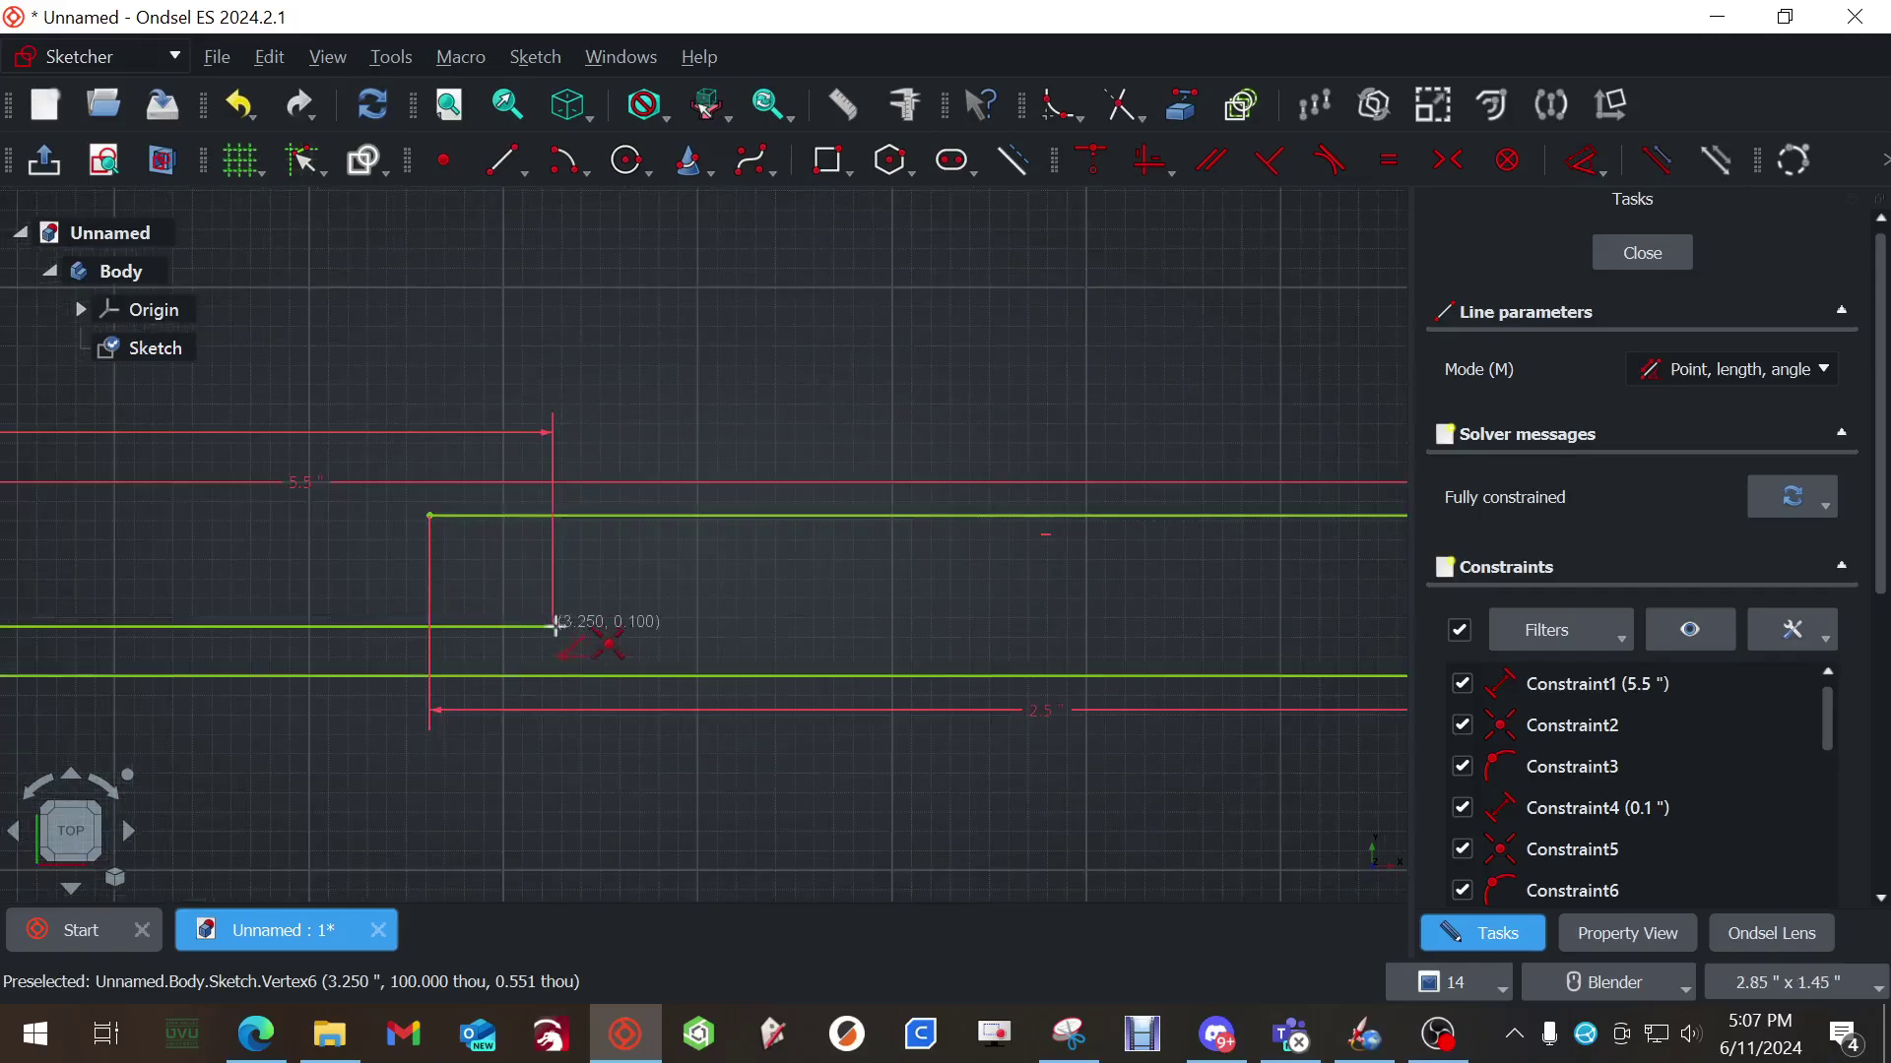
click(553, 627)
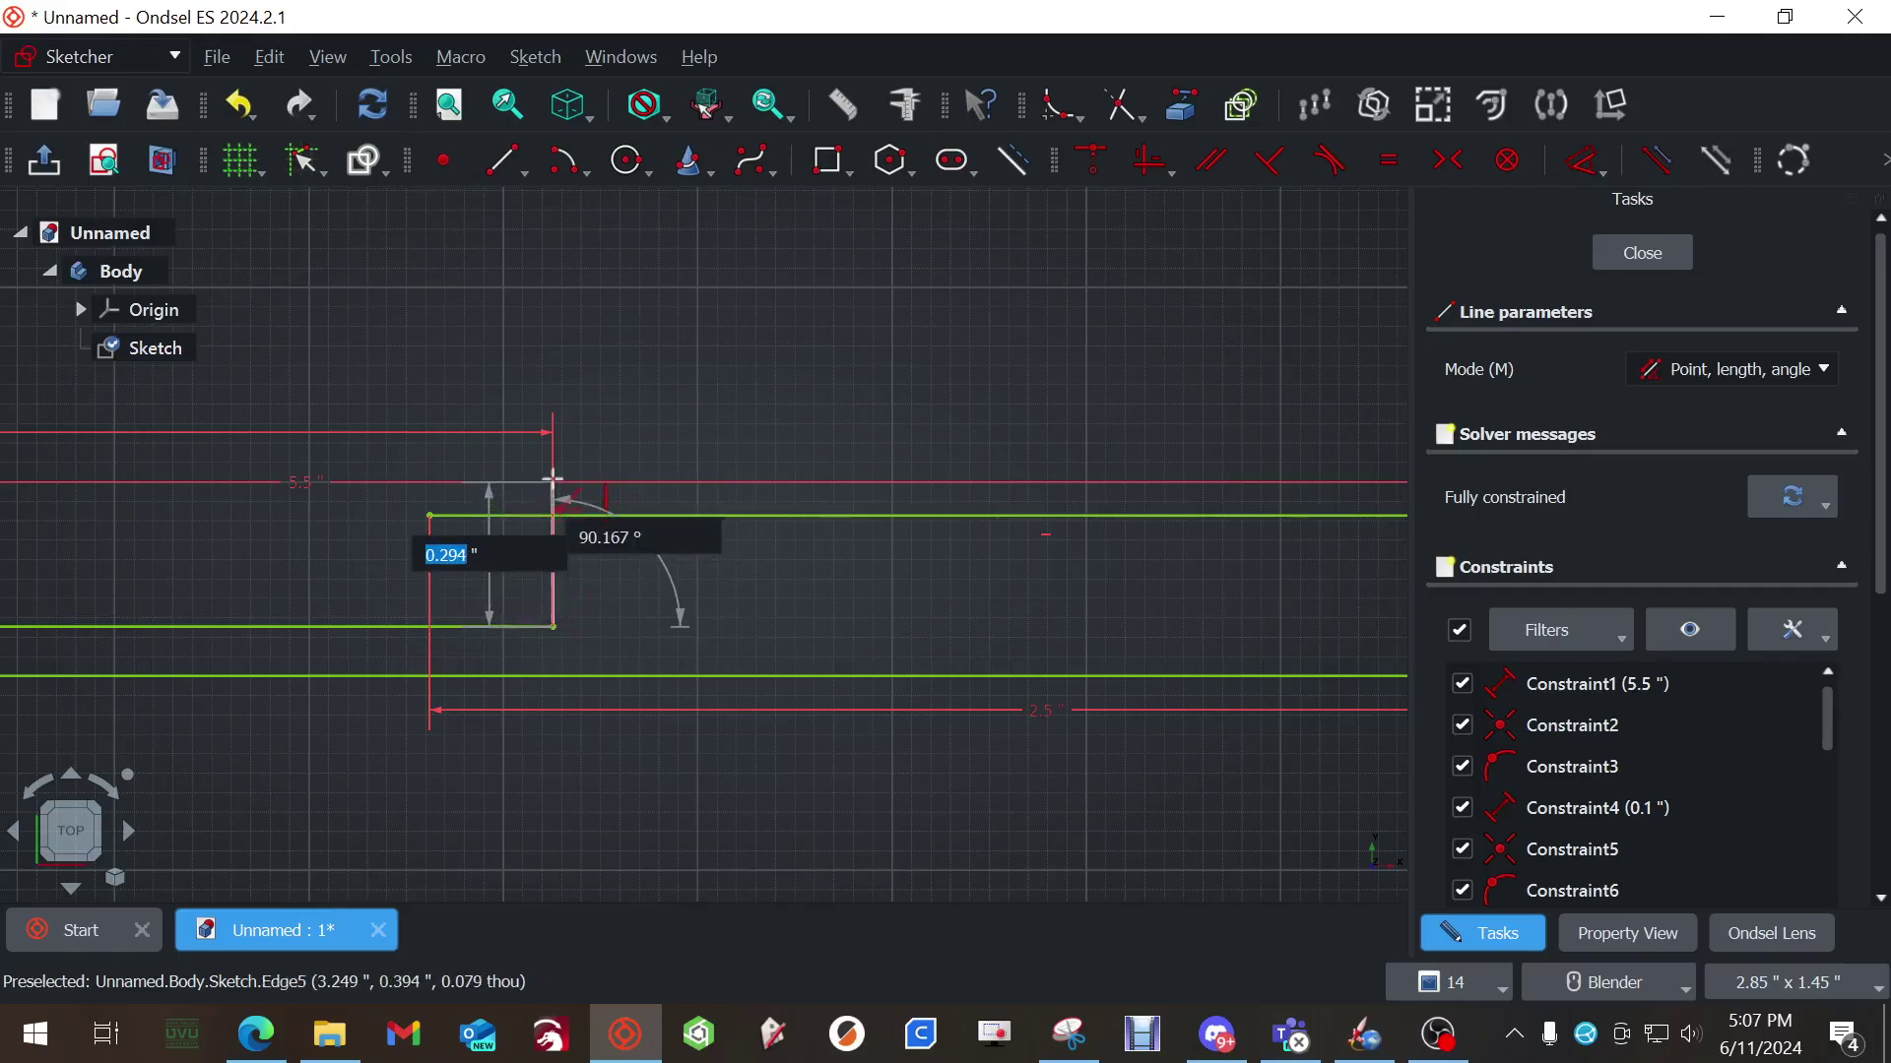
text(0.3)
key(Tab)
text(90)
key(Return)
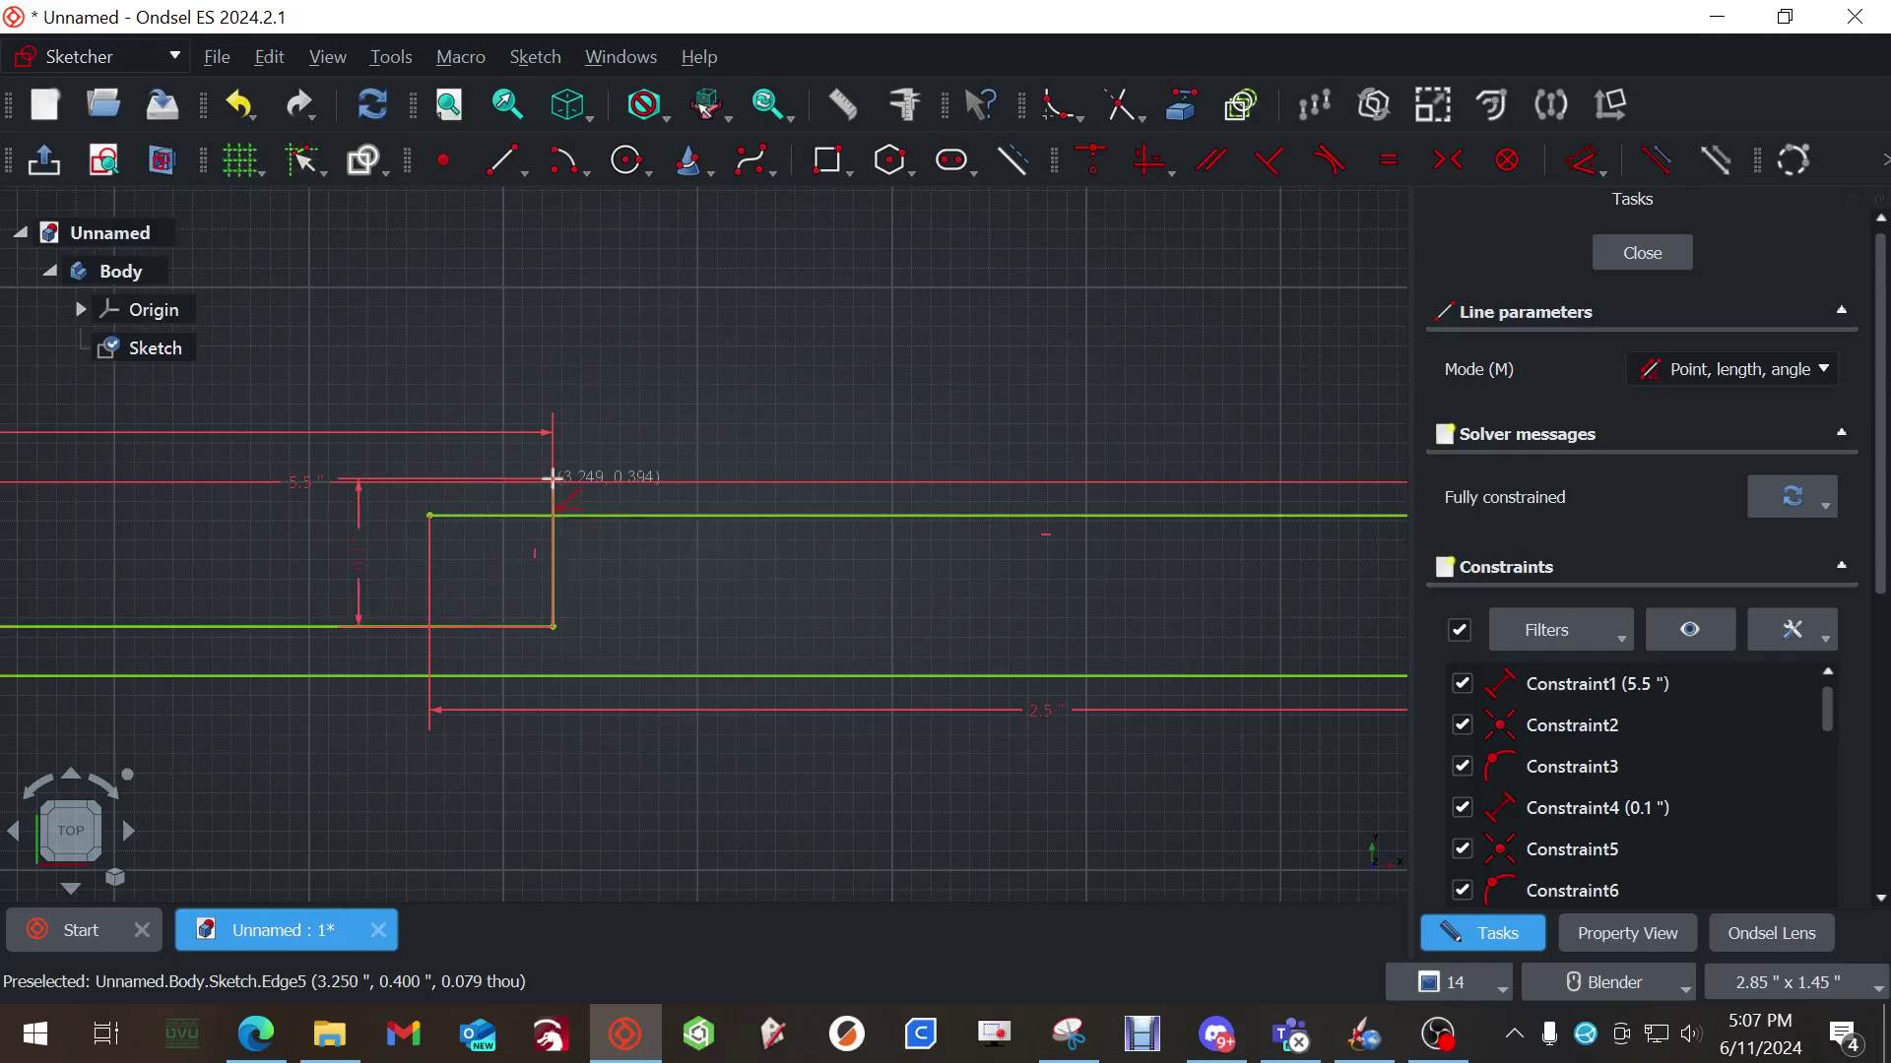
key(Escape)
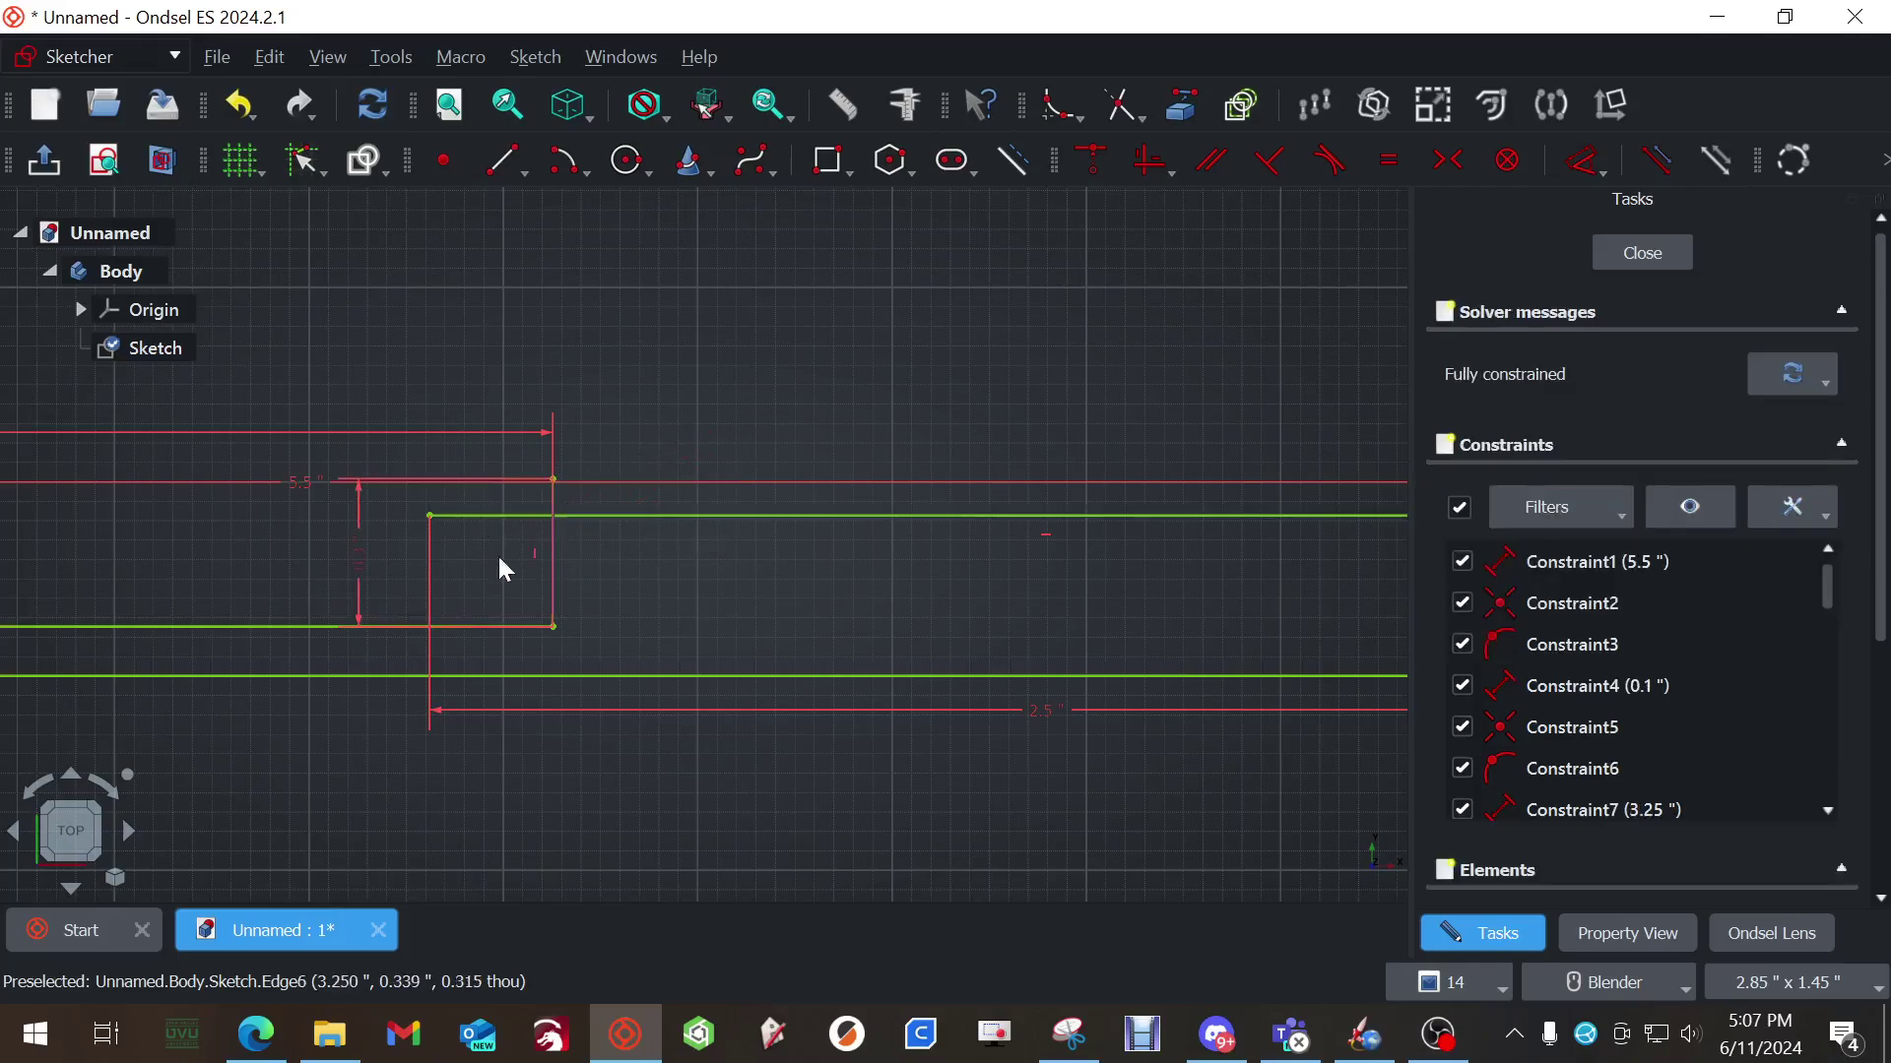
Trim the overlapping top segment, left line and small corner leftover with Trim edge
click(1140, 123)
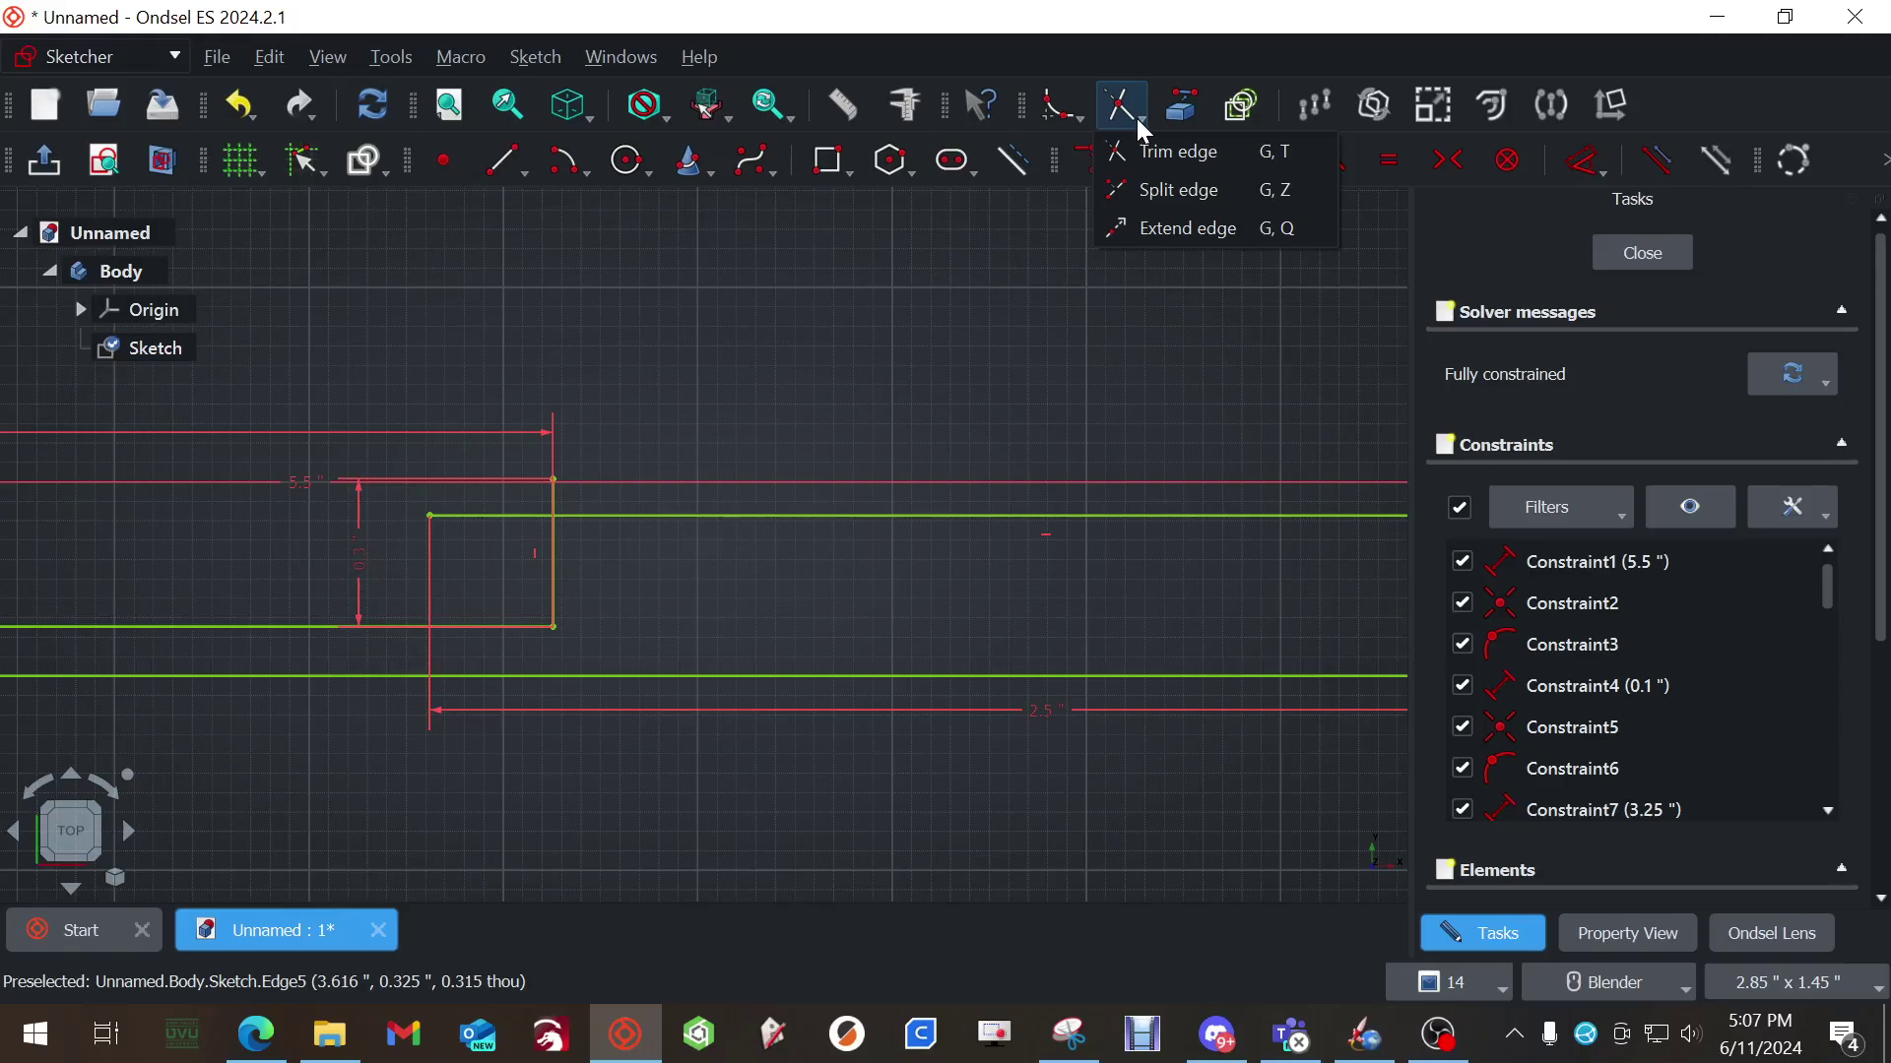
click(1135, 150)
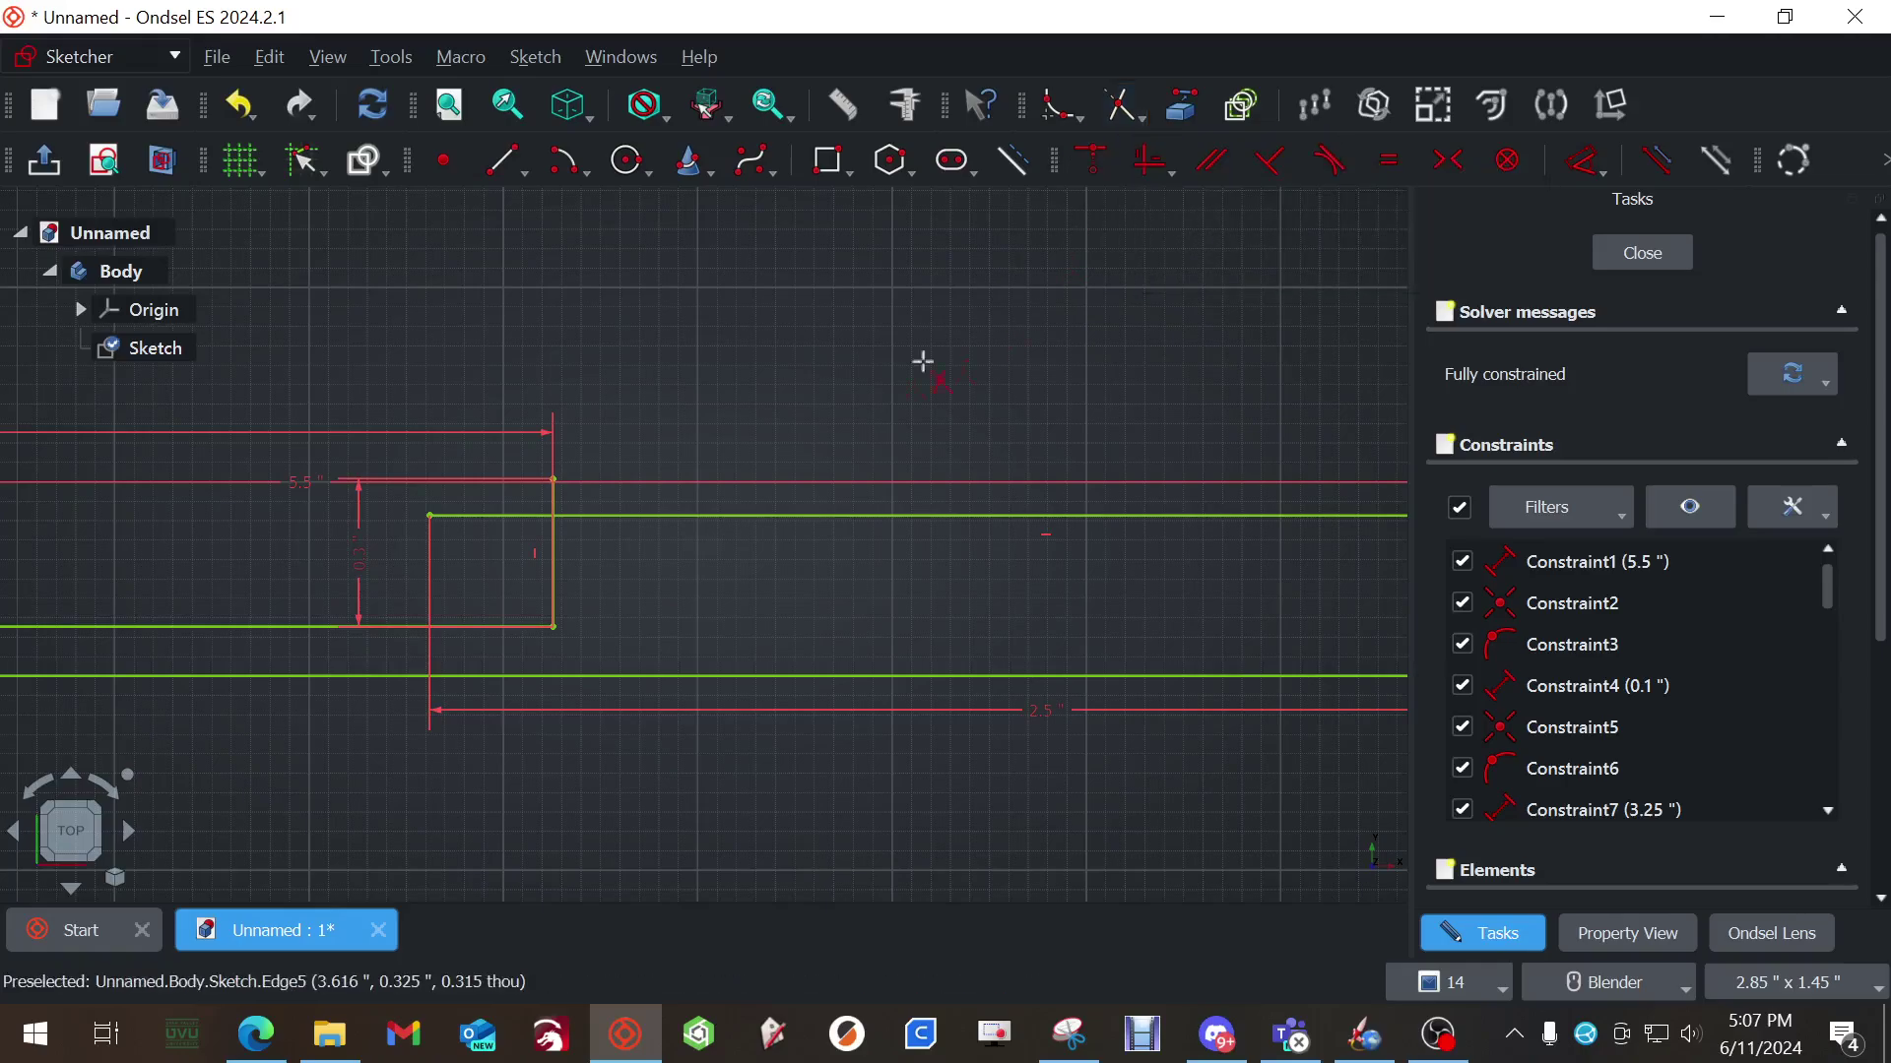
click(492, 518)
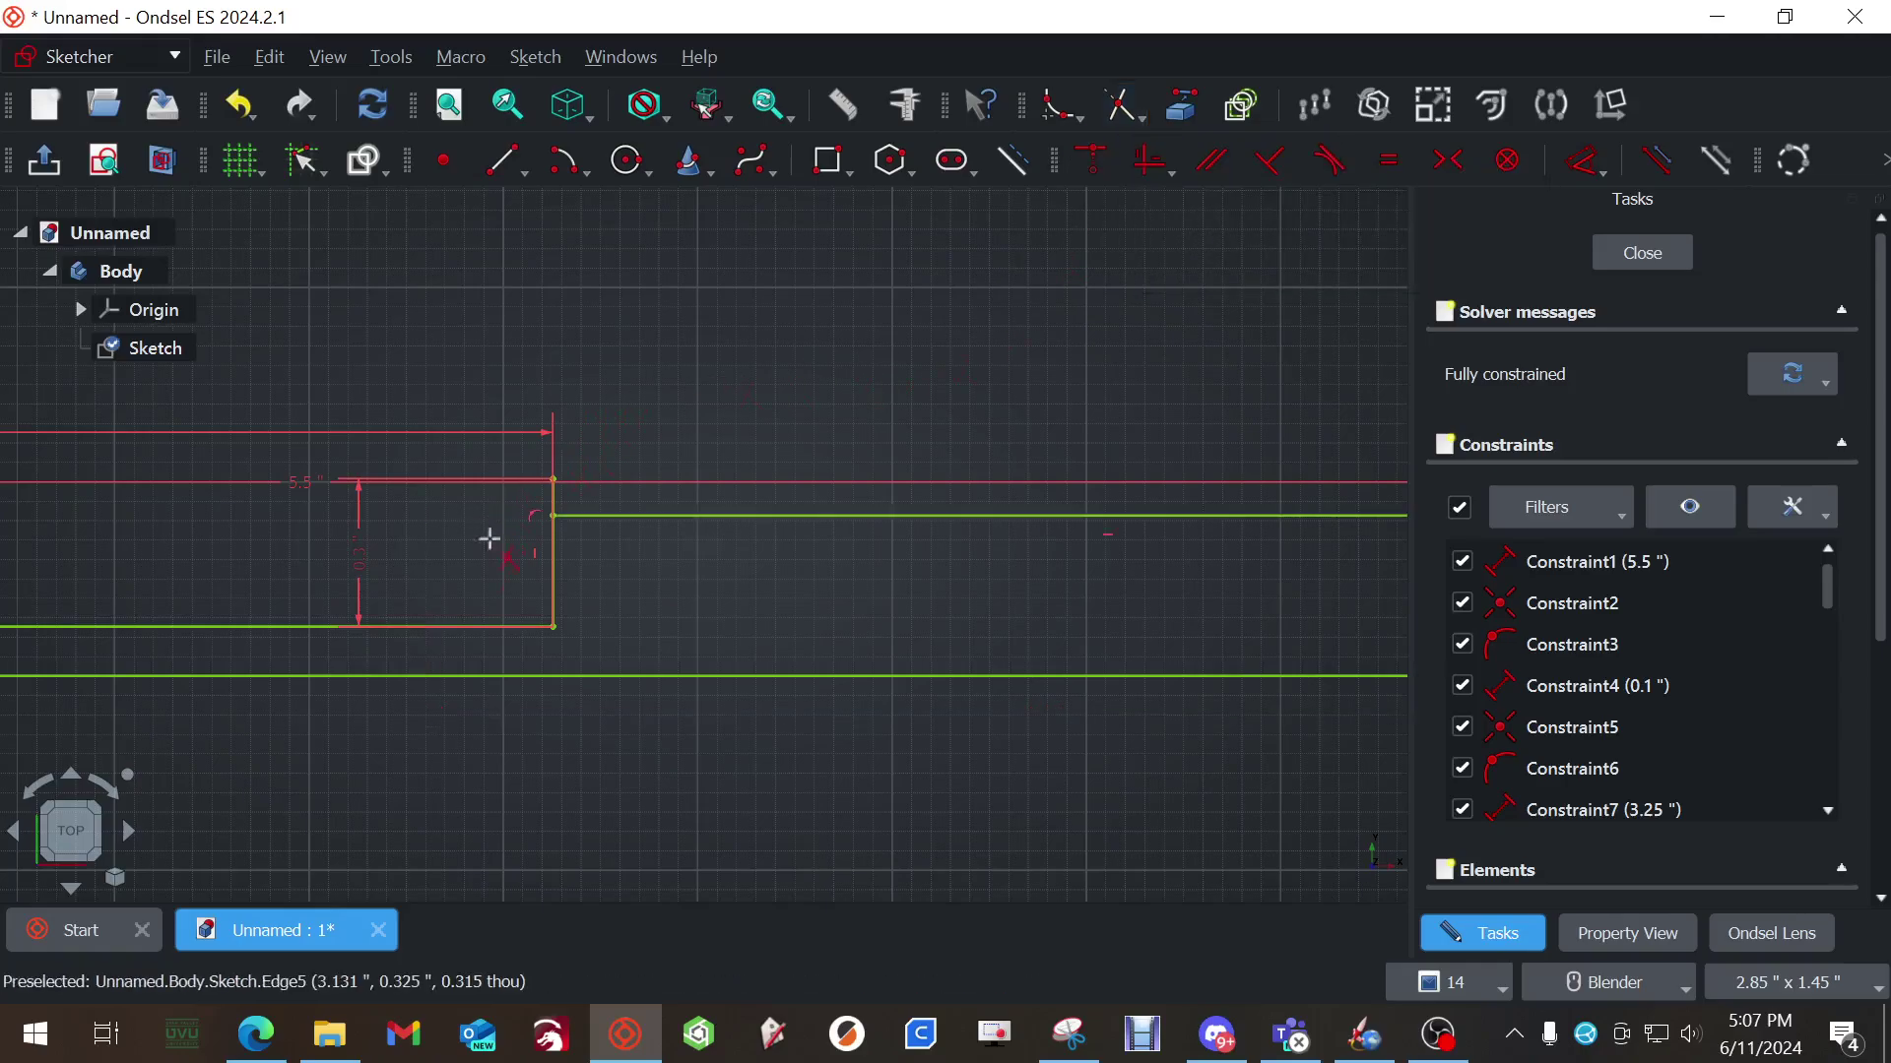
click(556, 494)
key(Escape)
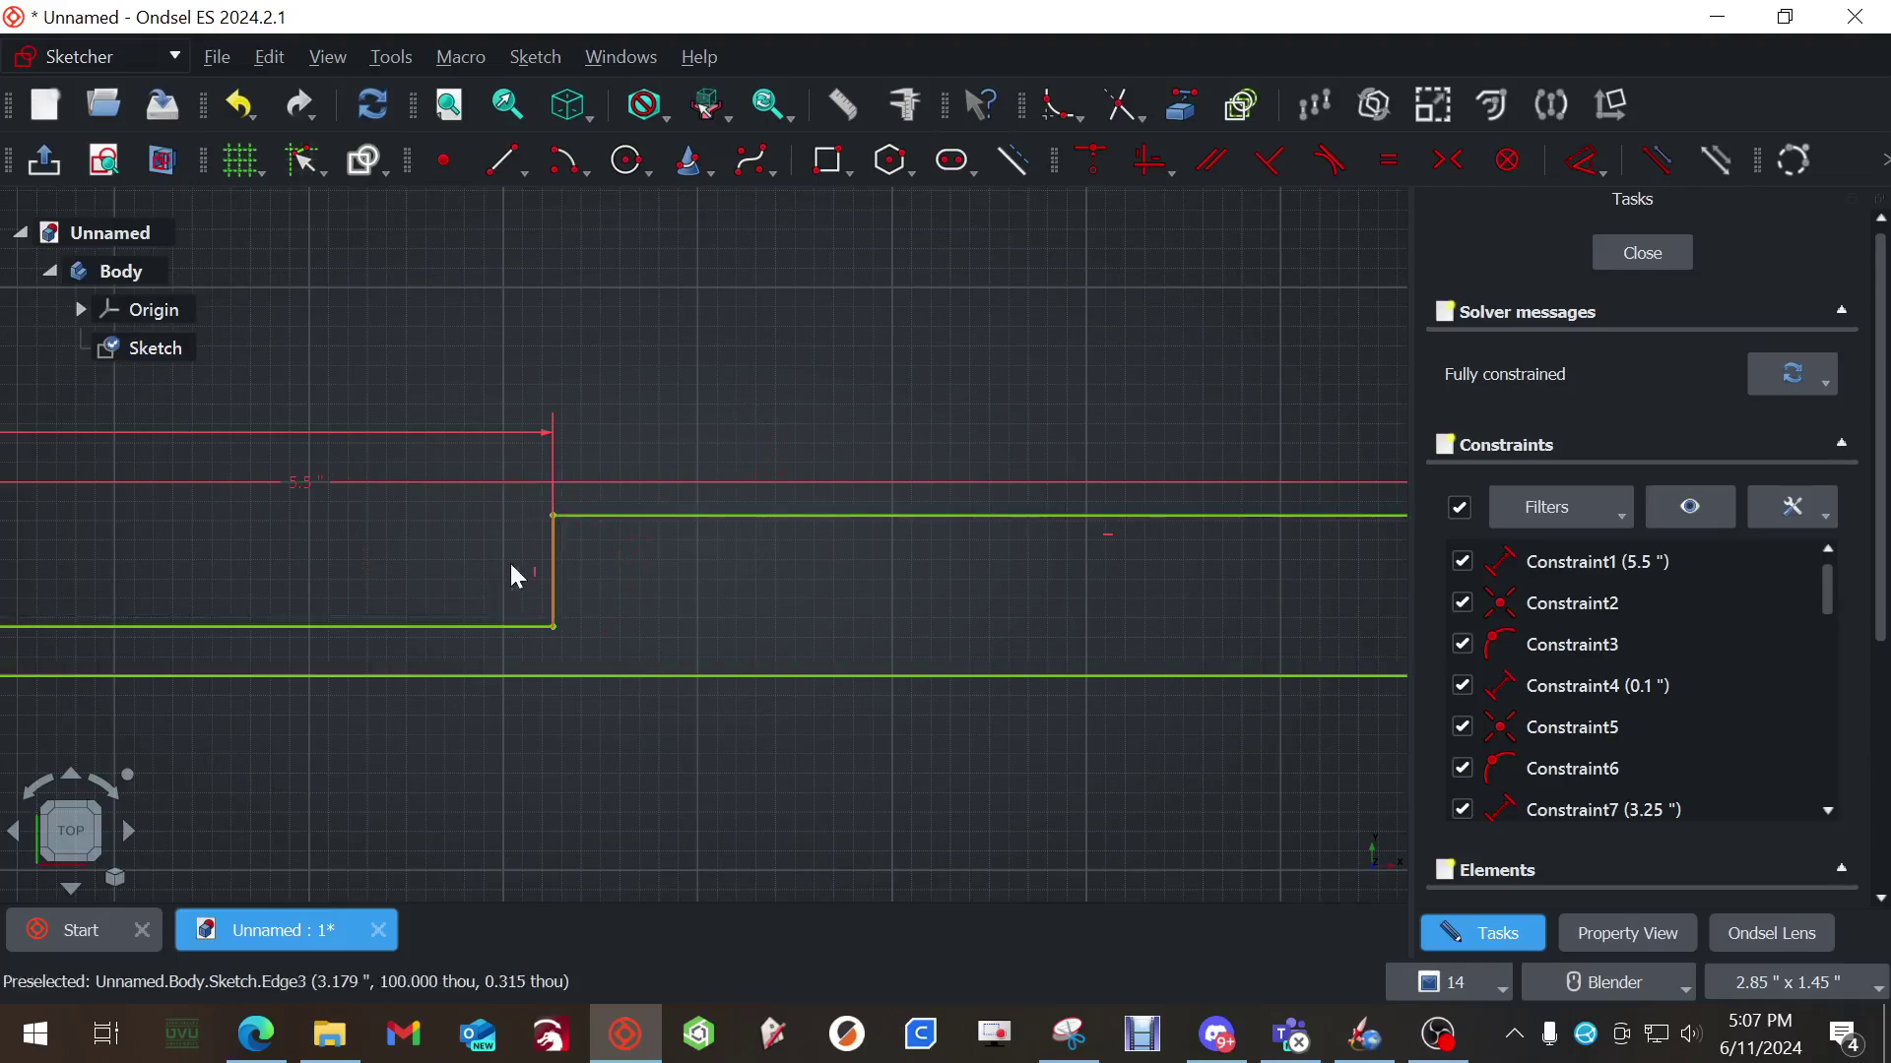
Select the profile's short top edge, then the long bottom edge instead
scroll(689, 522, down, 5)
scroll(704, 560, down, 1)
click(273, 561)
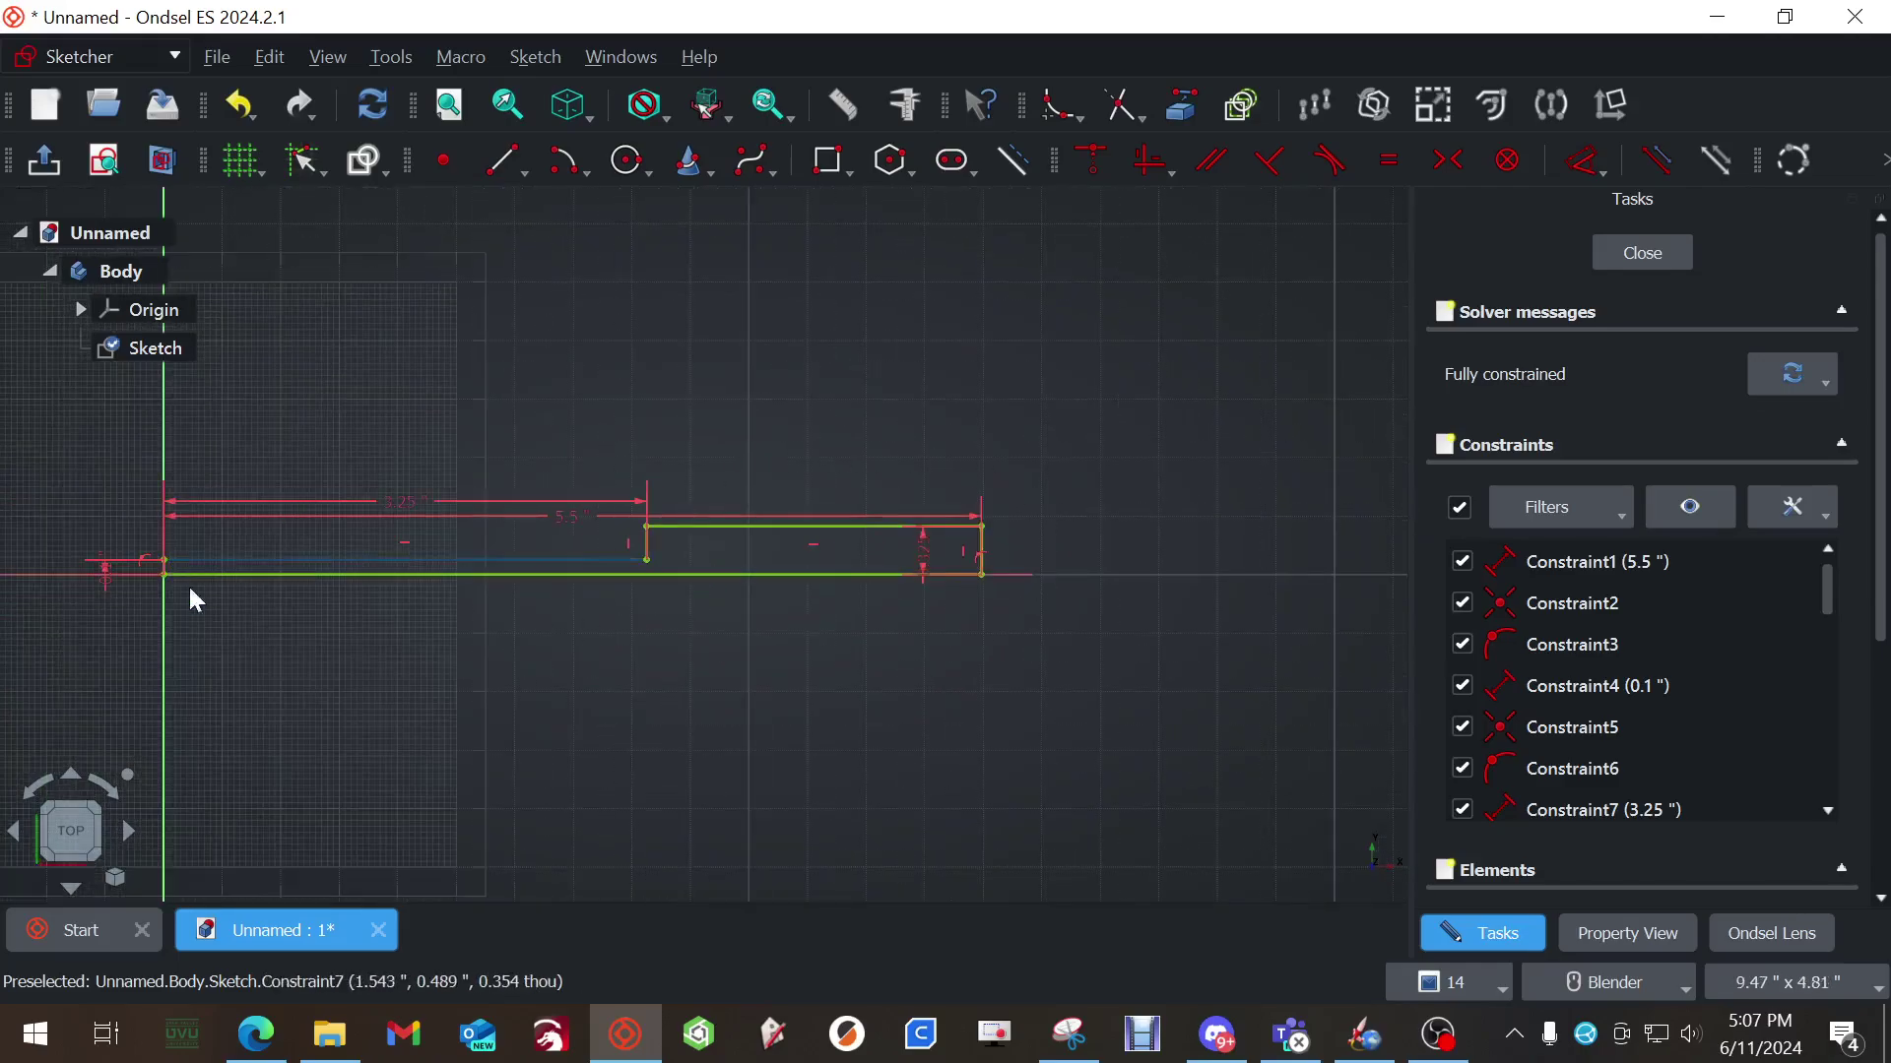
click(372, 575)
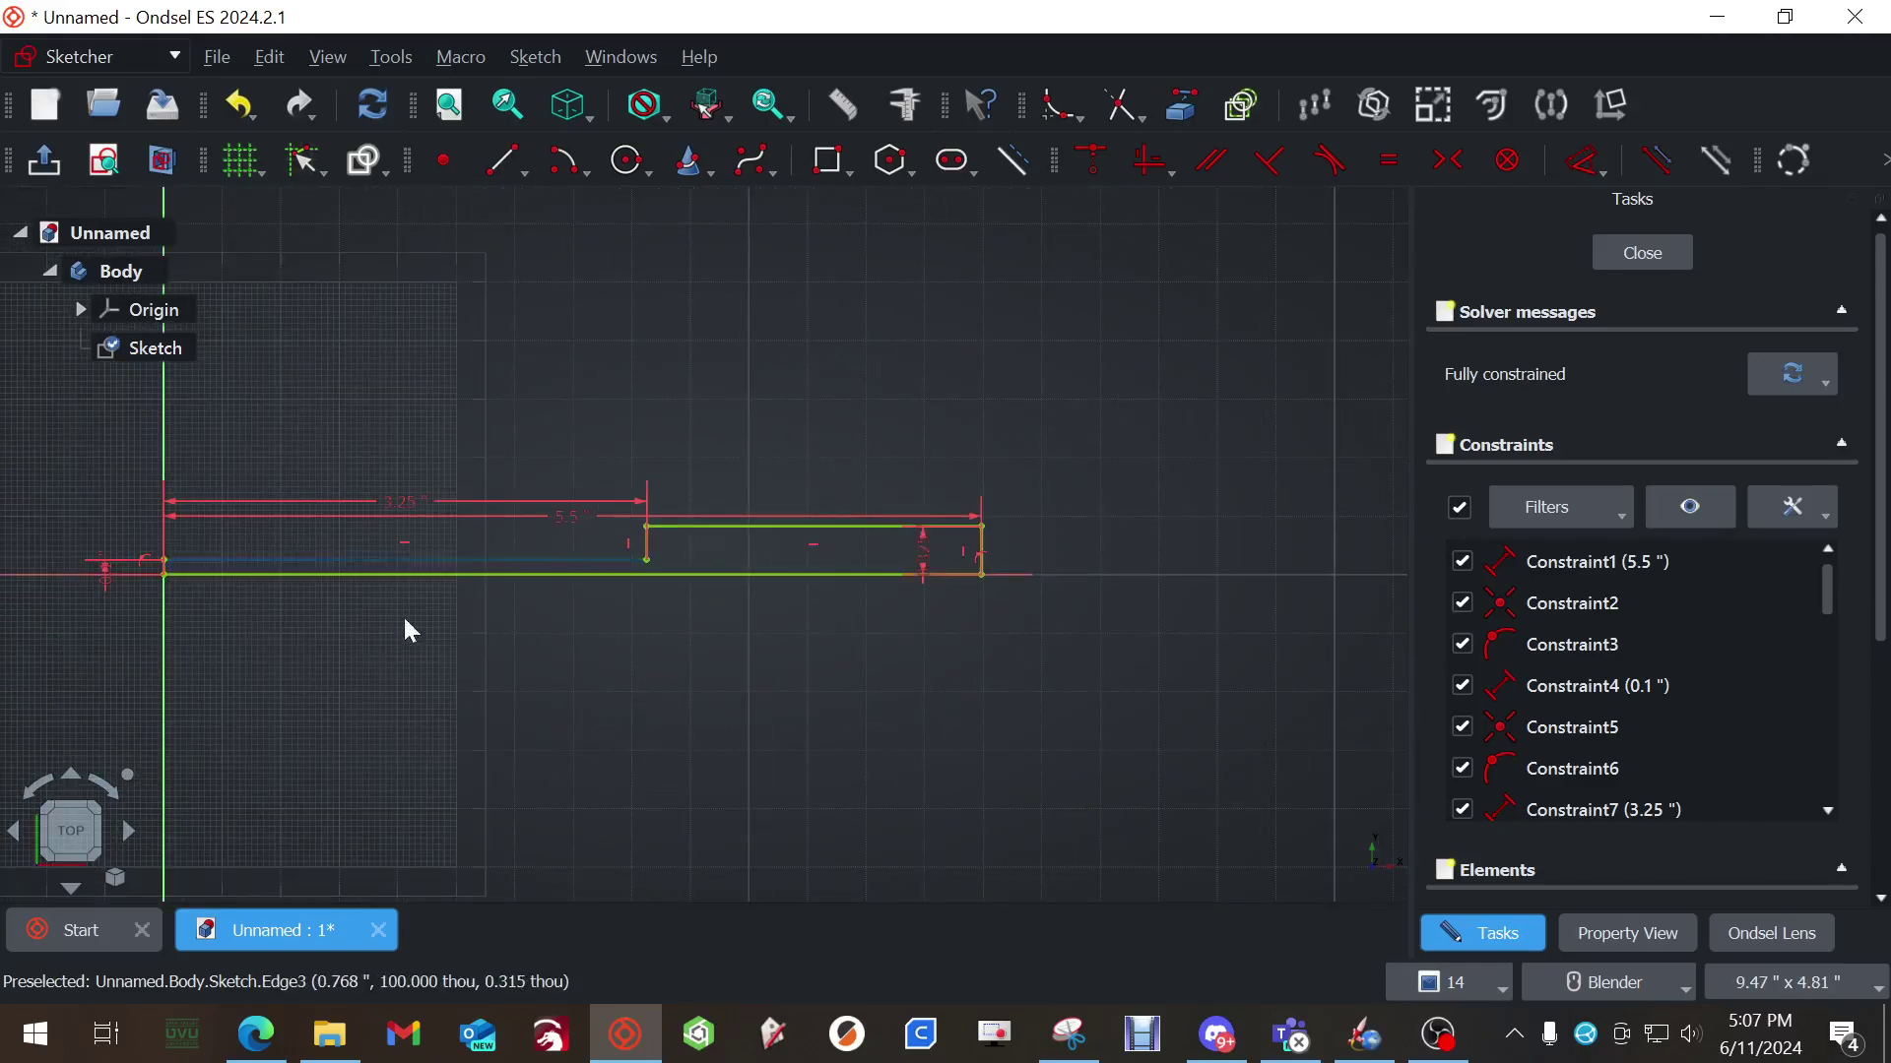
click(256, 1034)
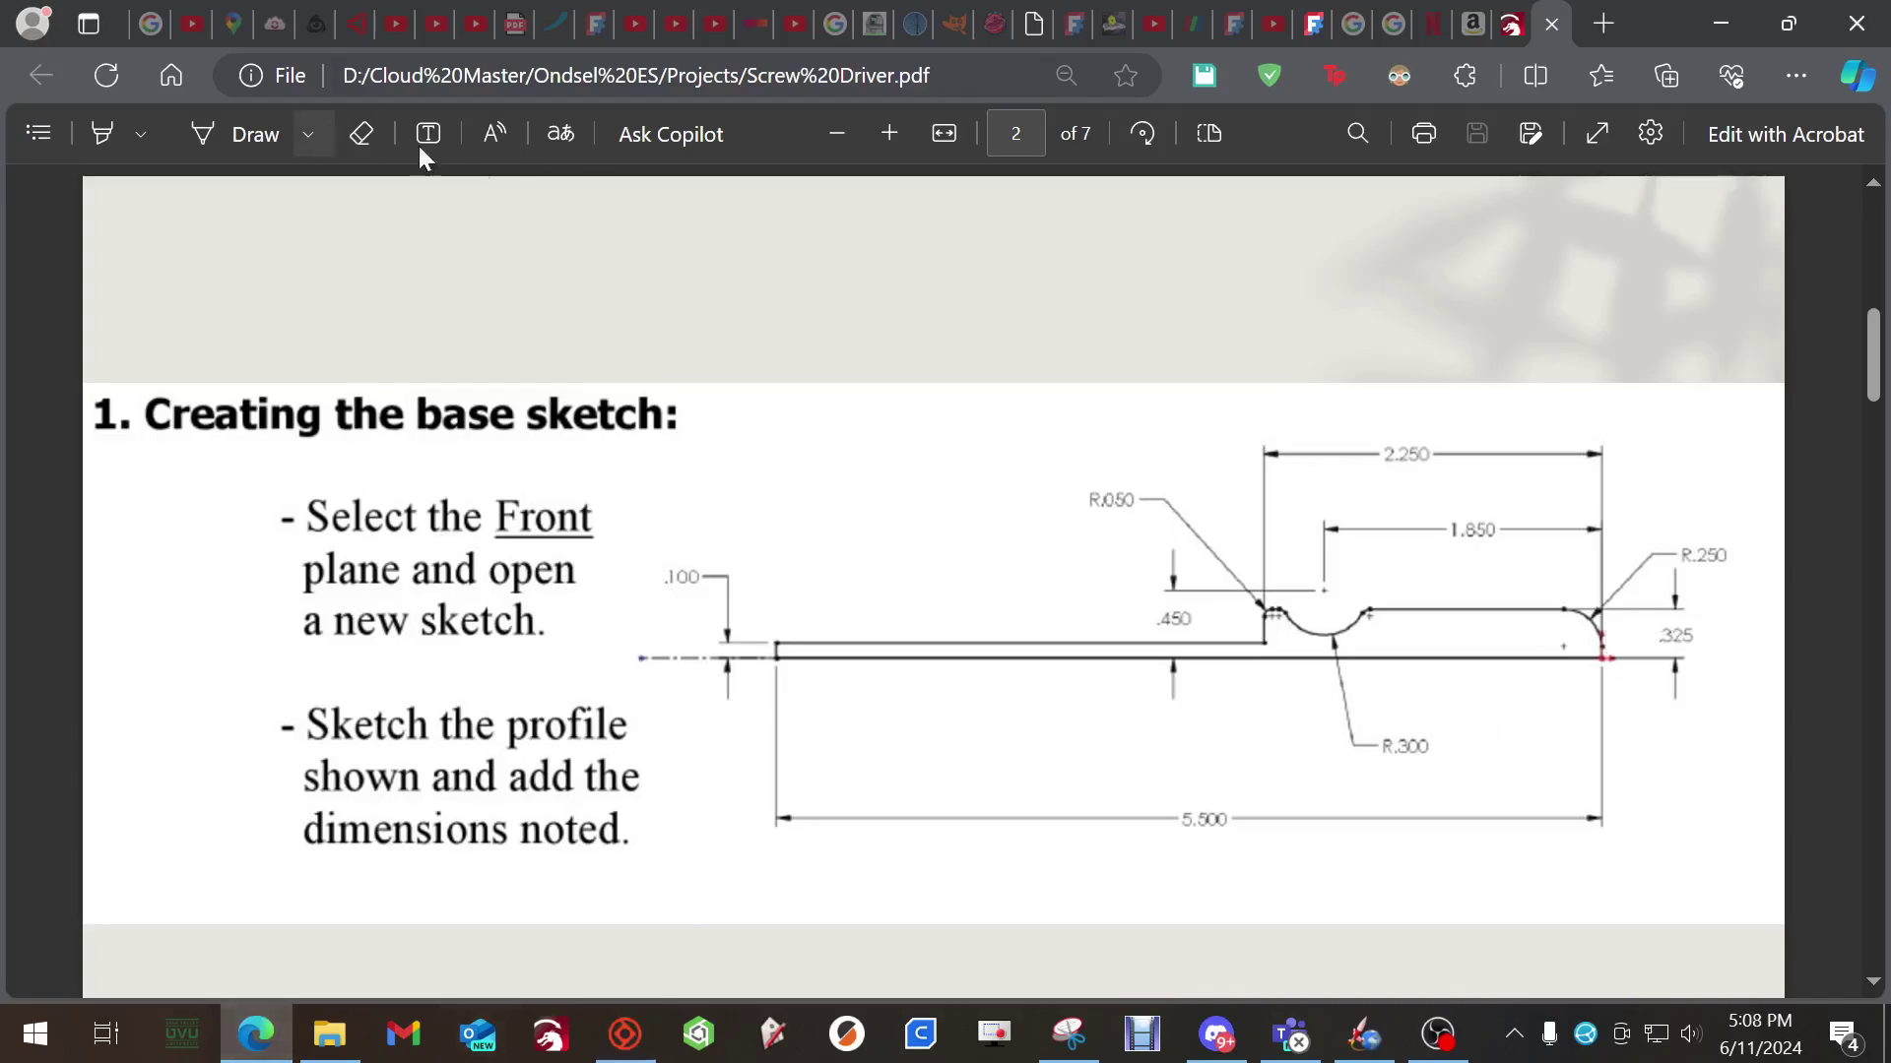
click(891, 134)
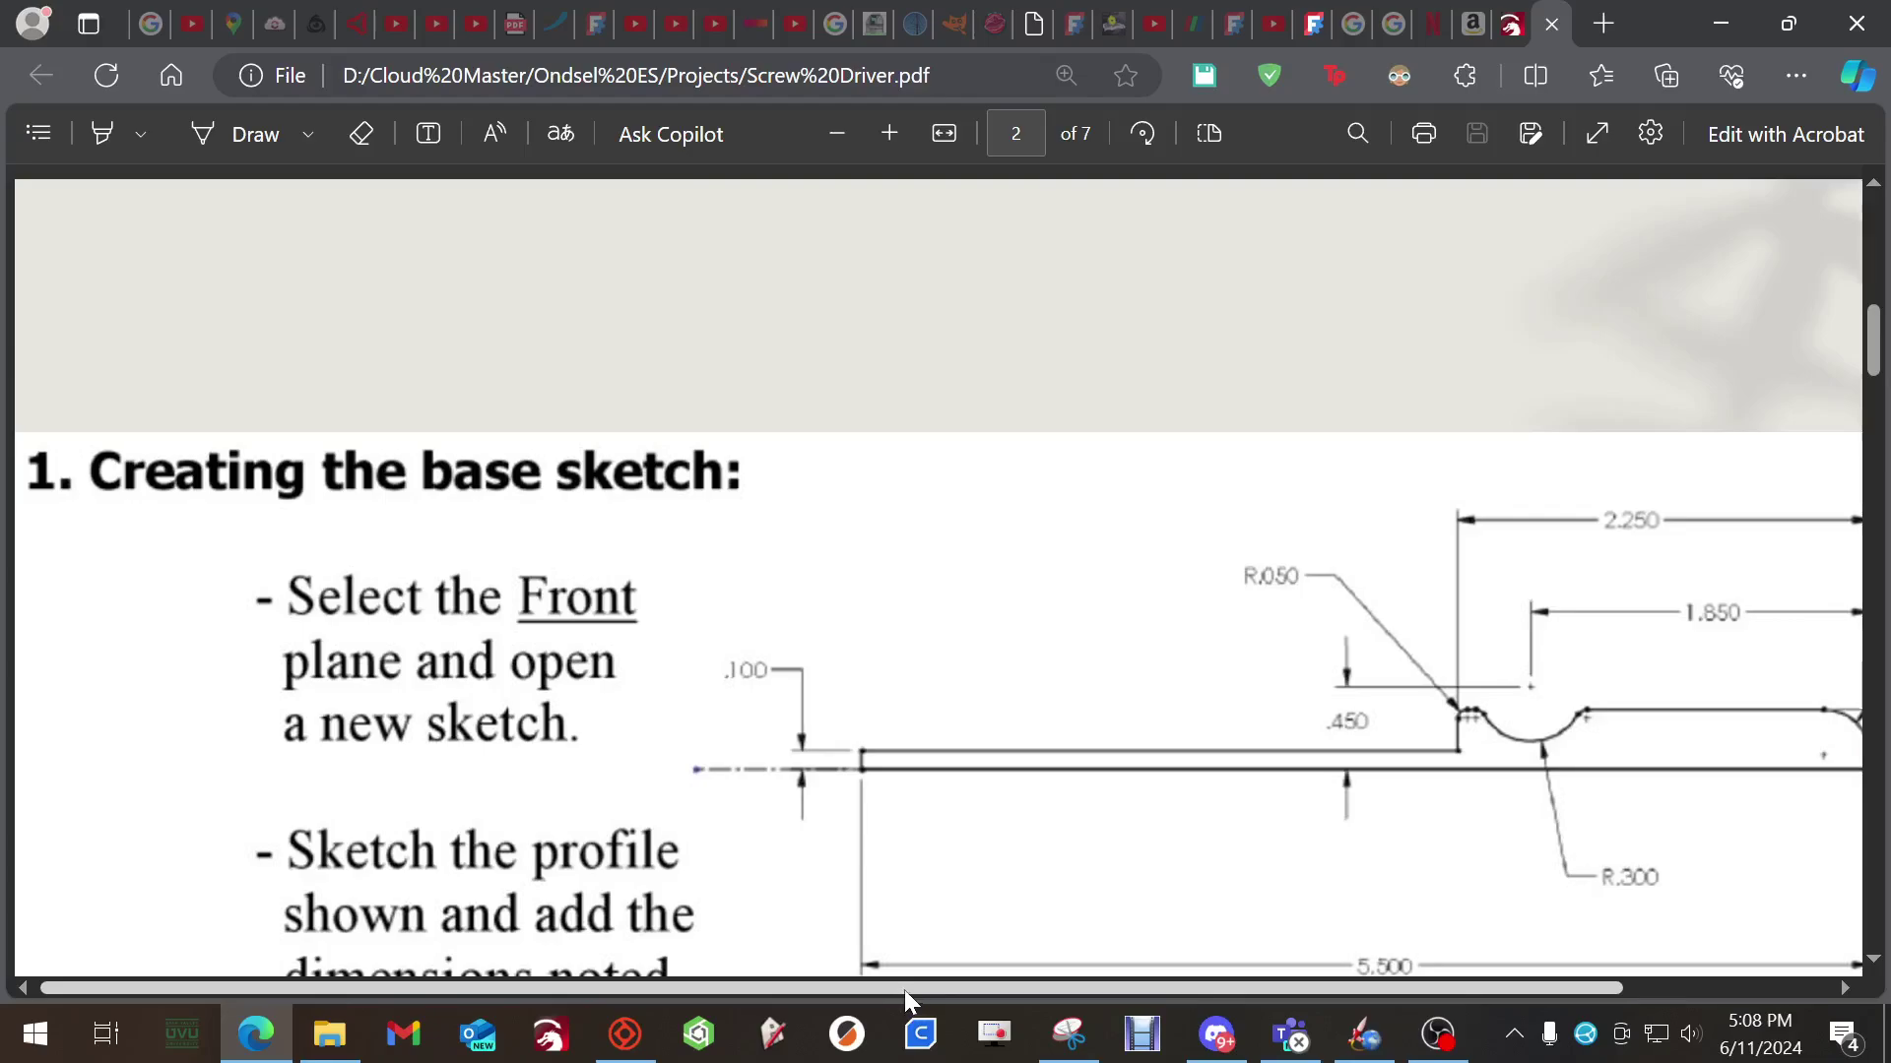
drag(912, 990, 1257, 990)
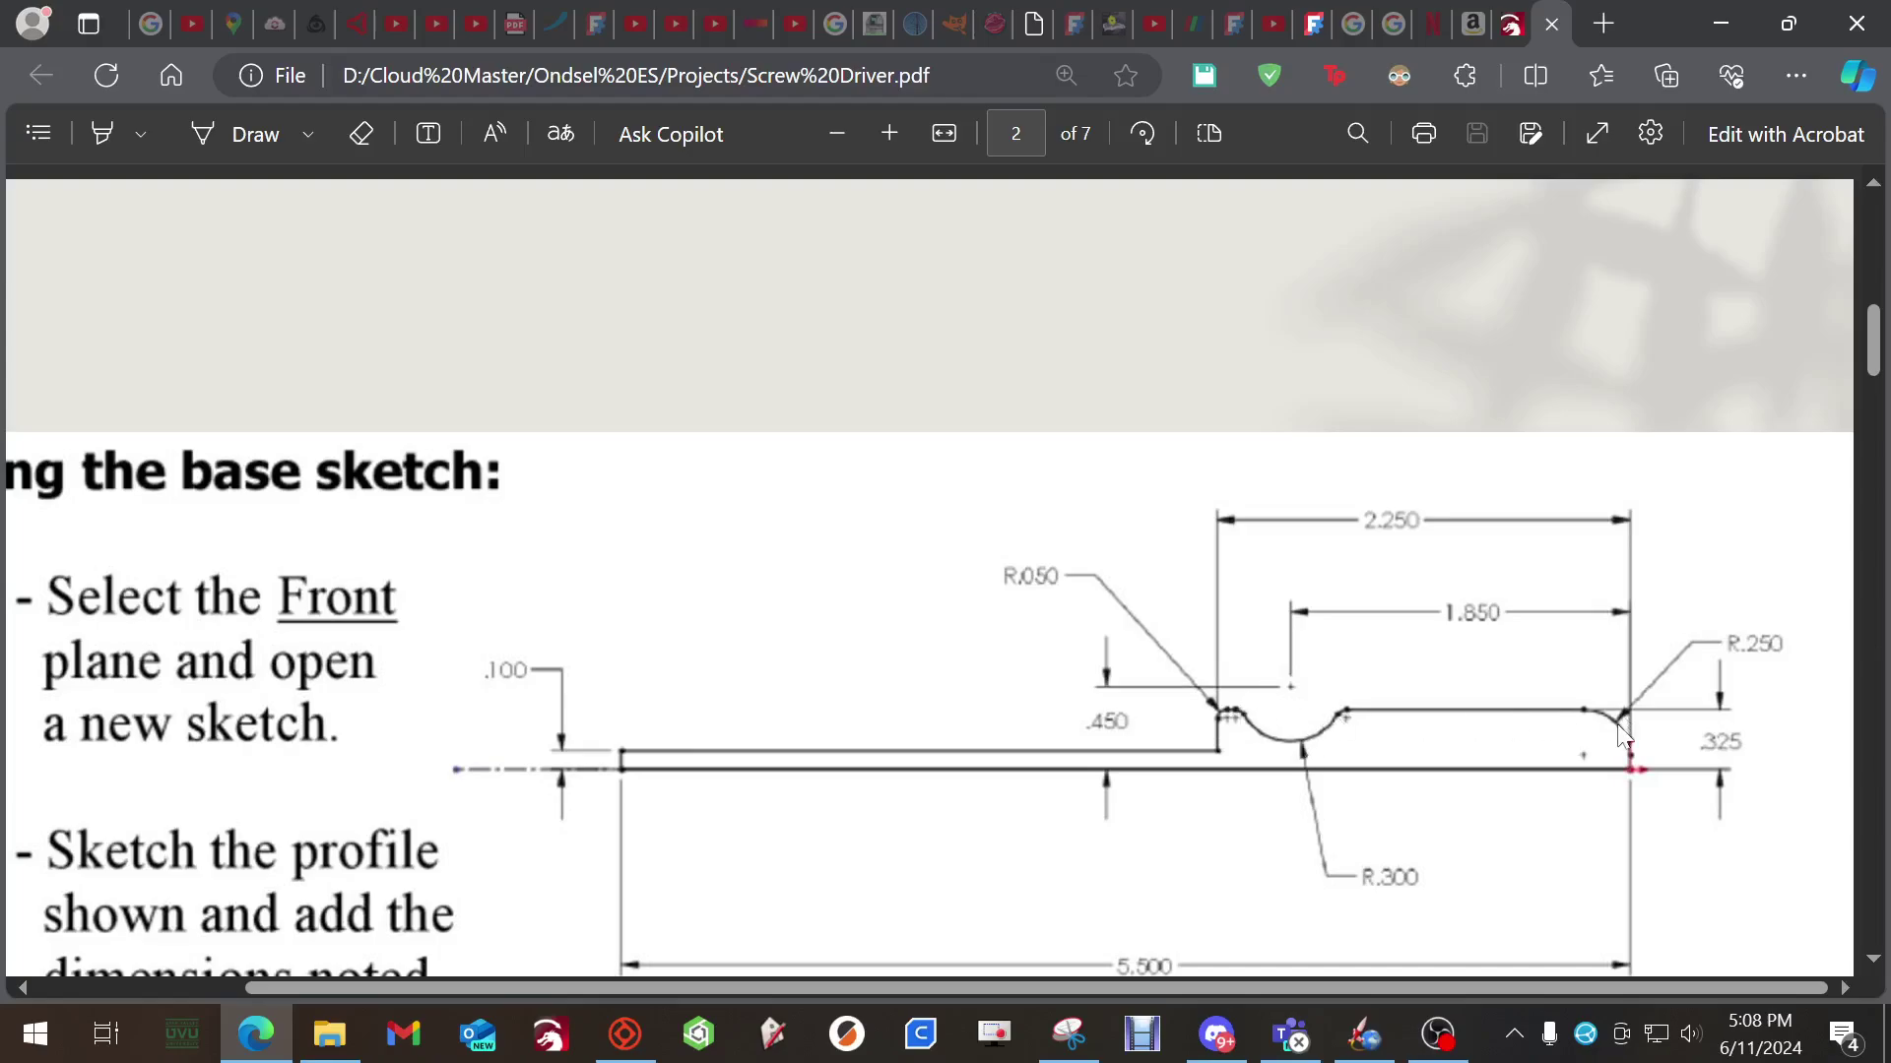
click(630, 1029)
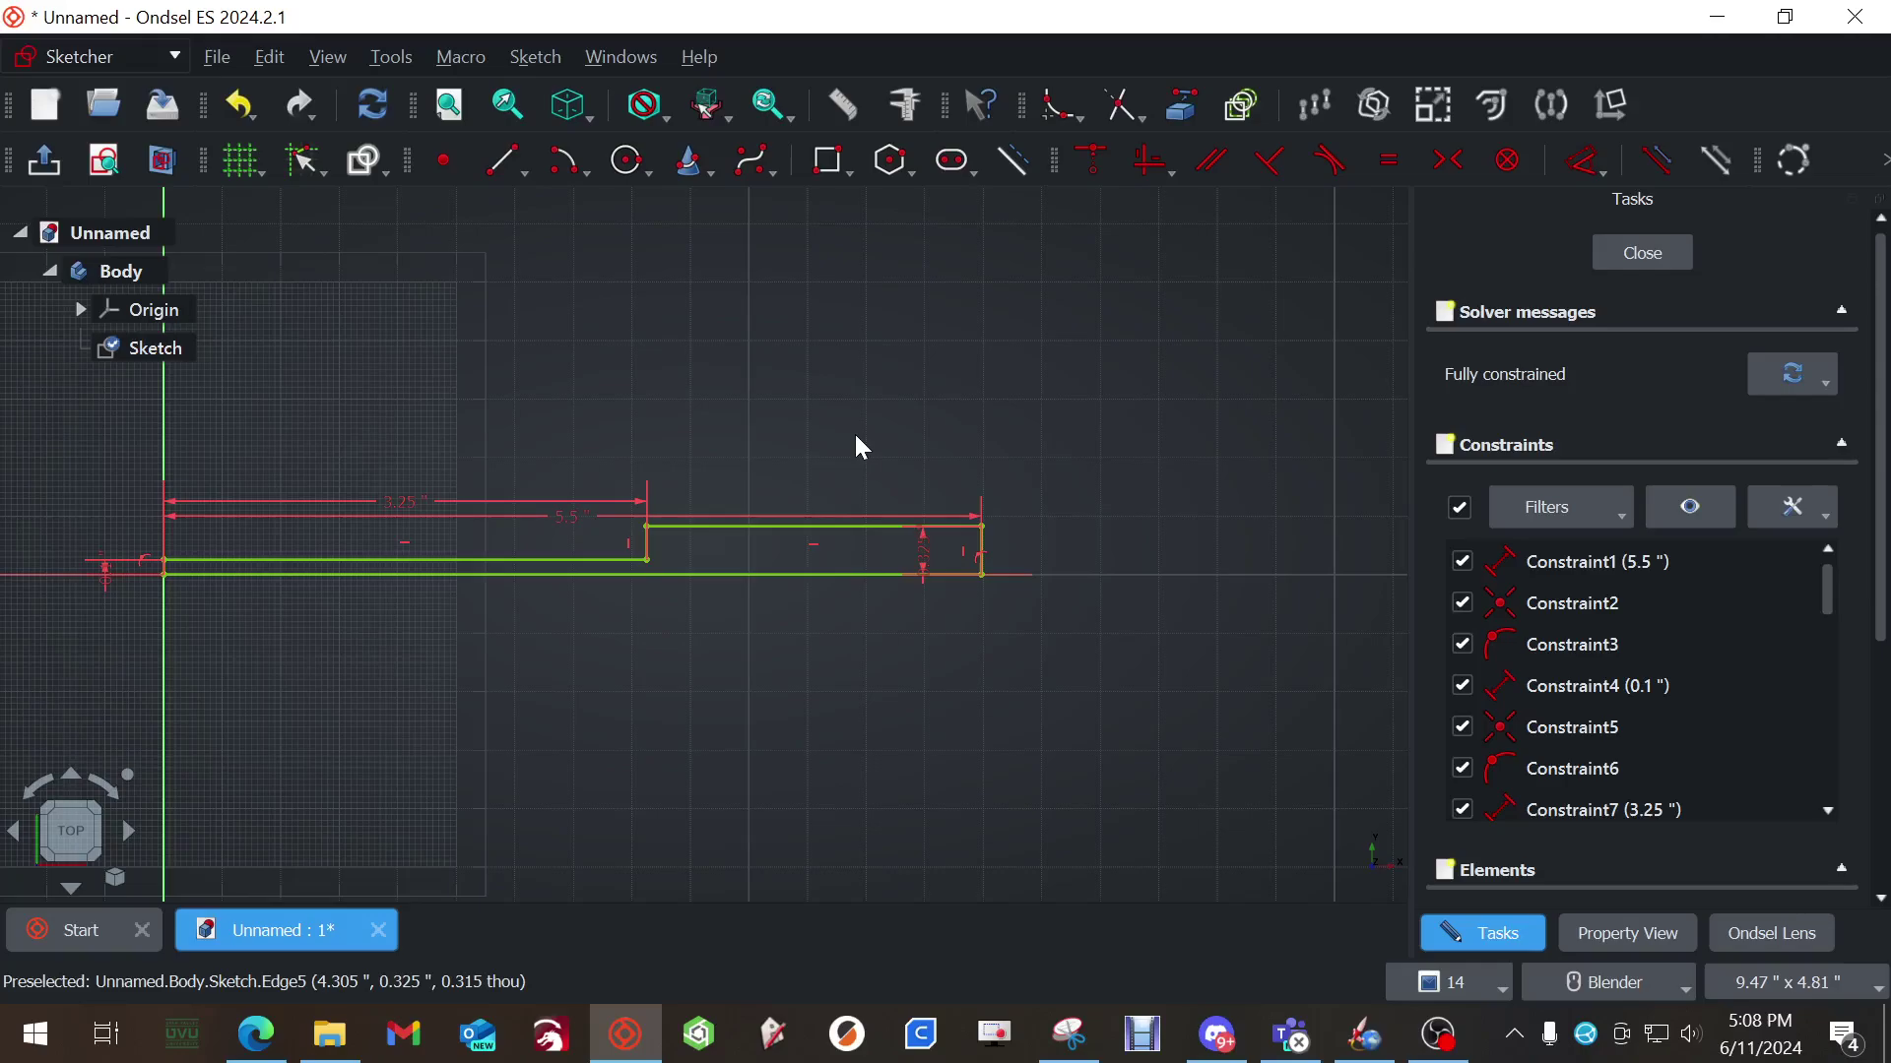
Fillet the handle profile's top-right corner with the Sketcher Fillet tool
scroll(930, 530, up, 8)
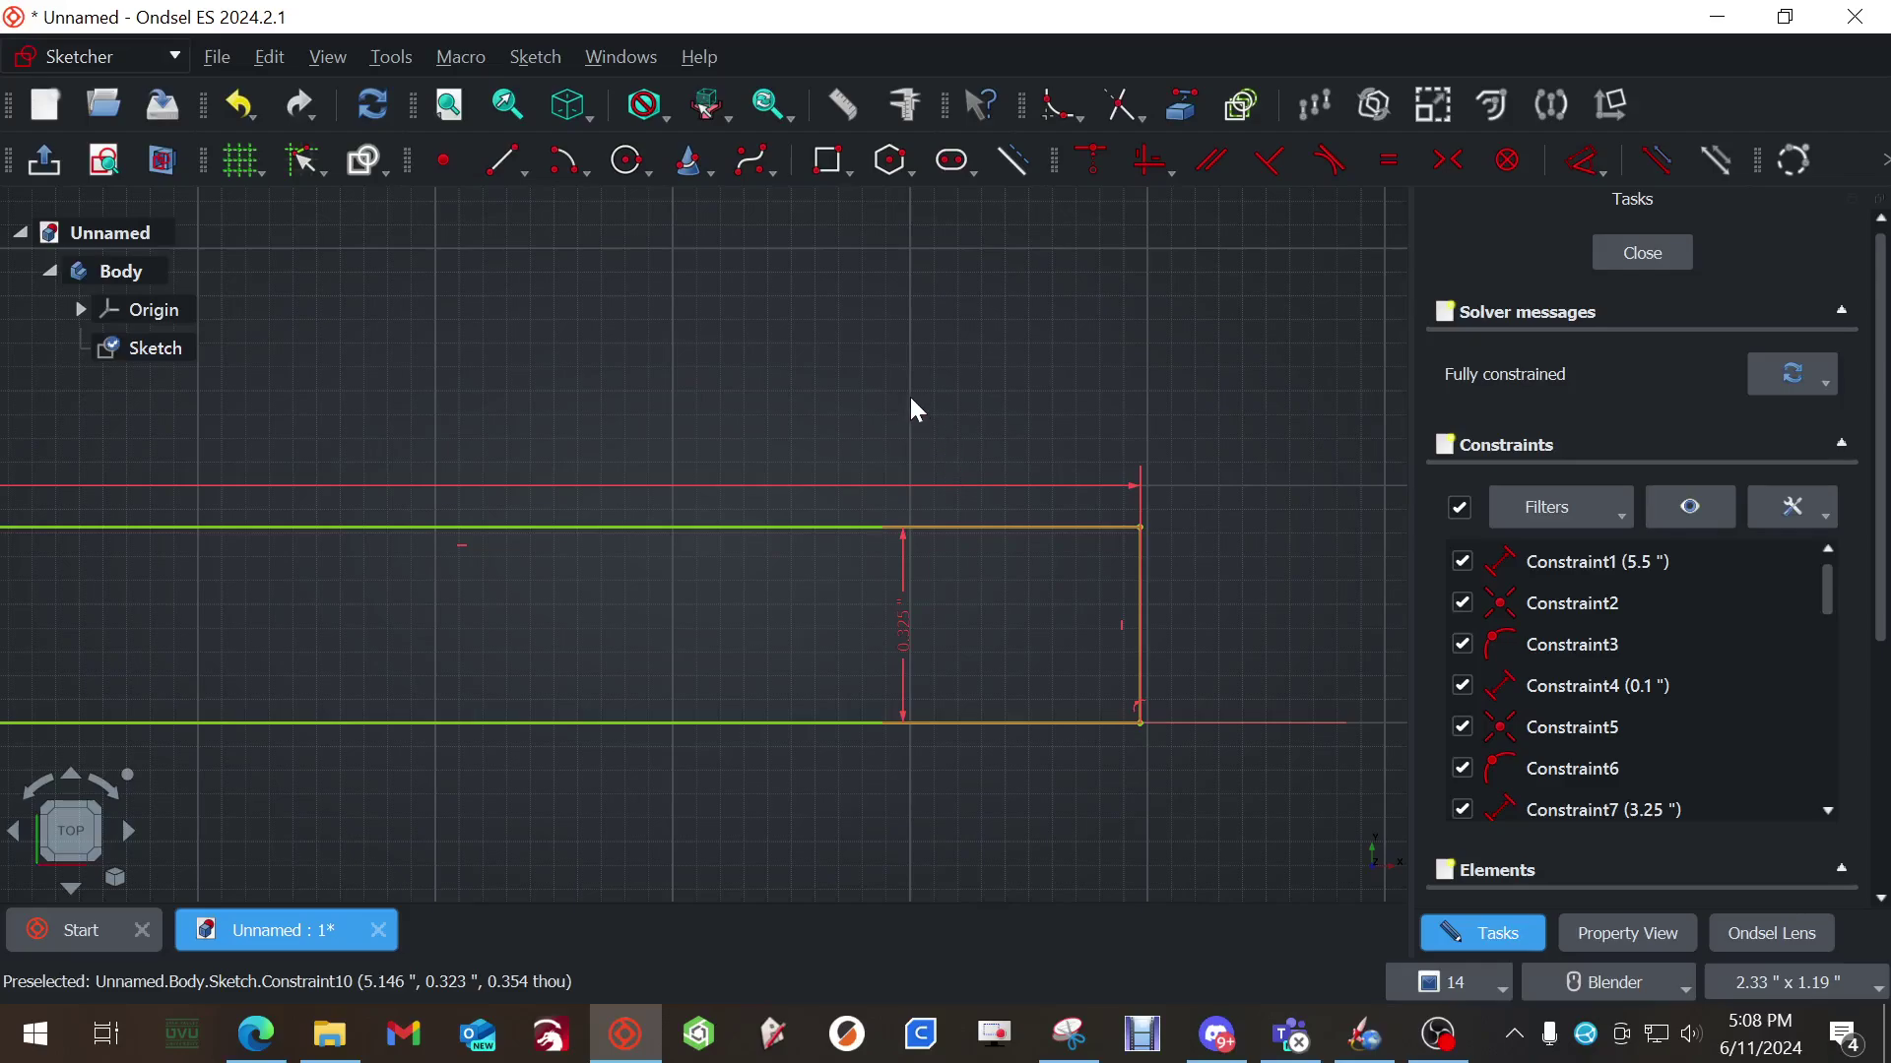
click(1058, 106)
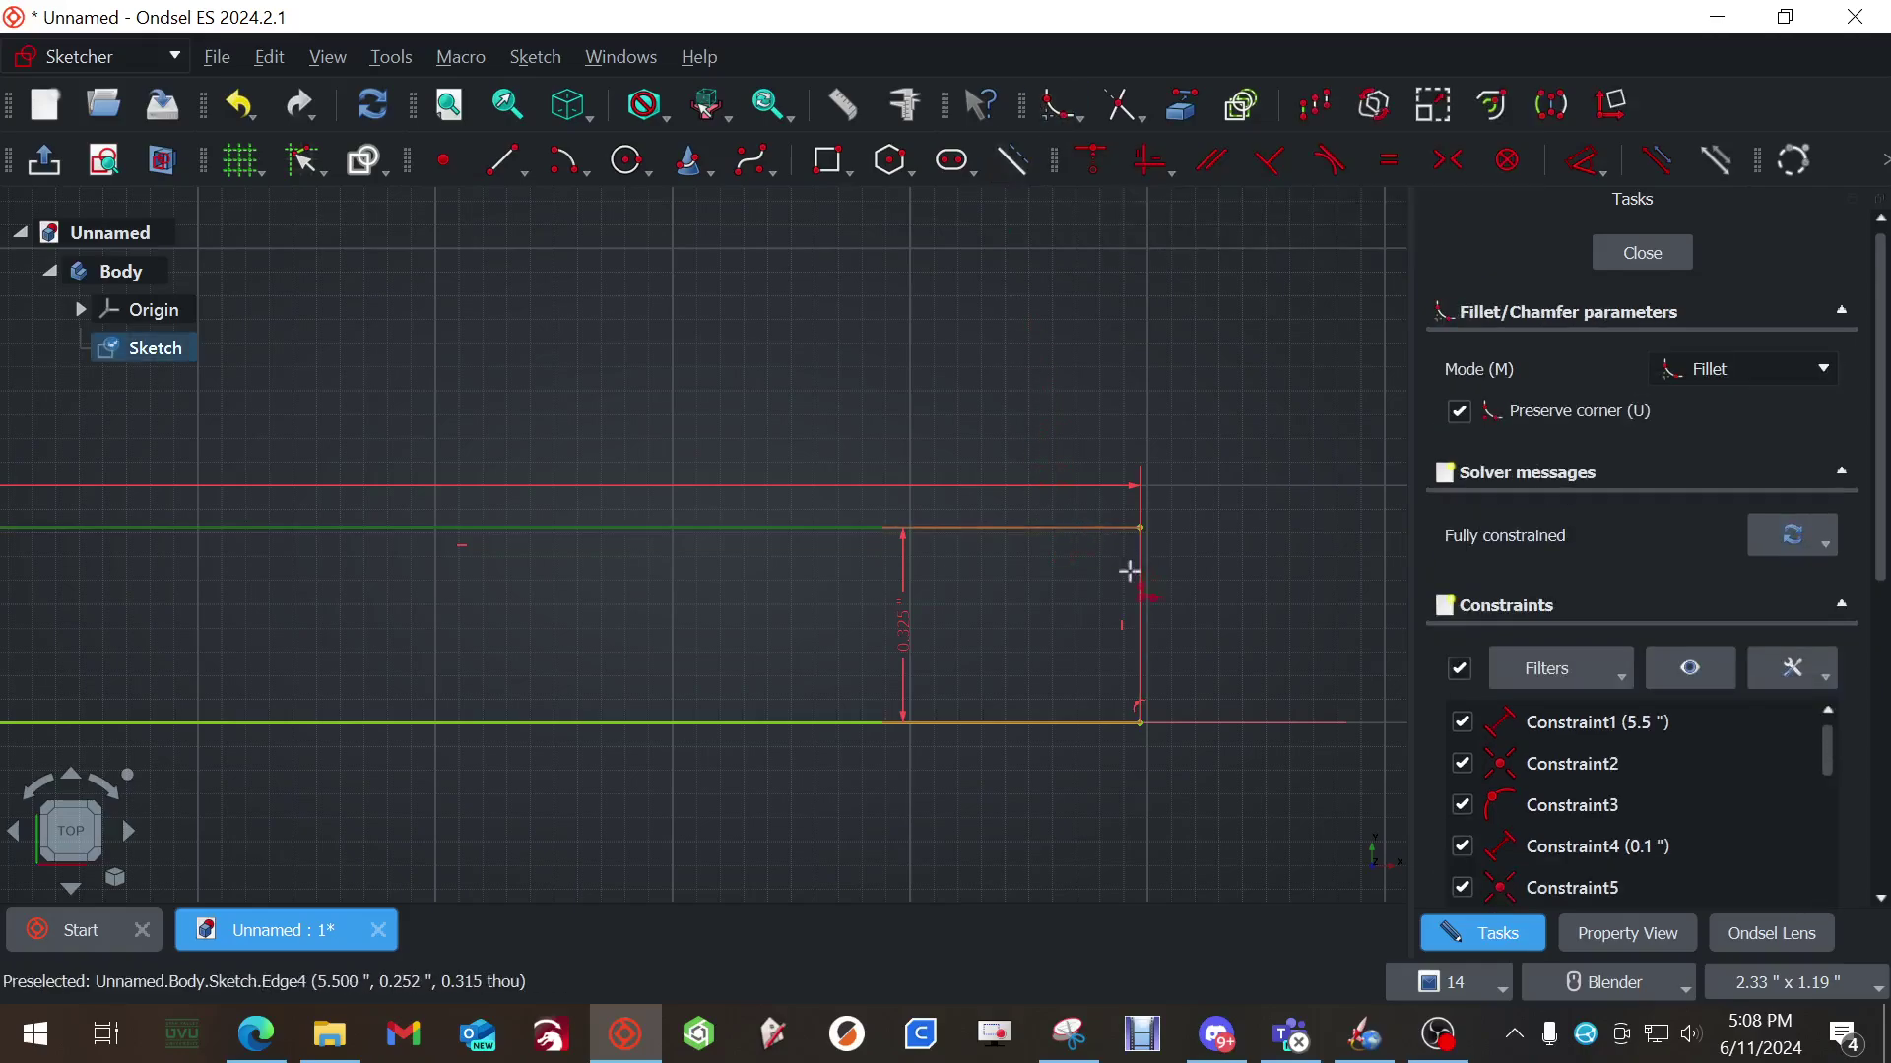
click(1141, 621)
click(1127, 528)
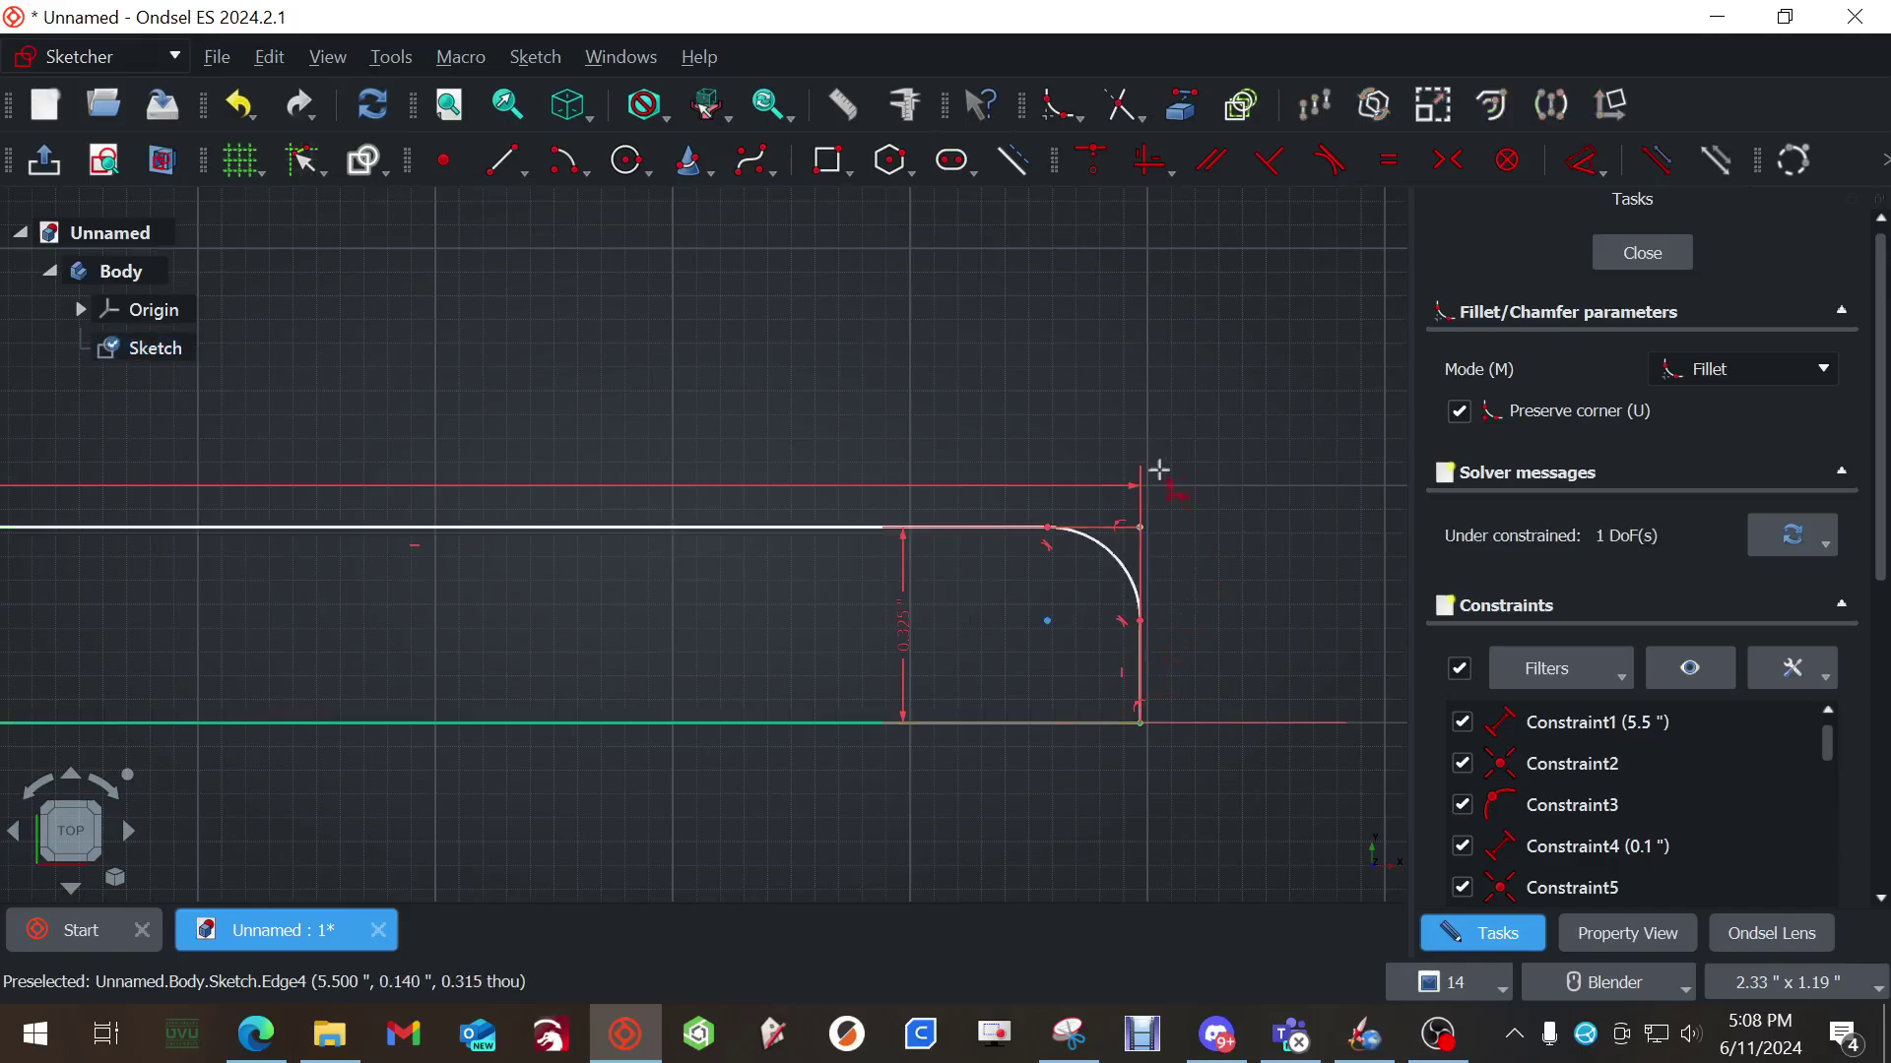
right_click(1027, 406)
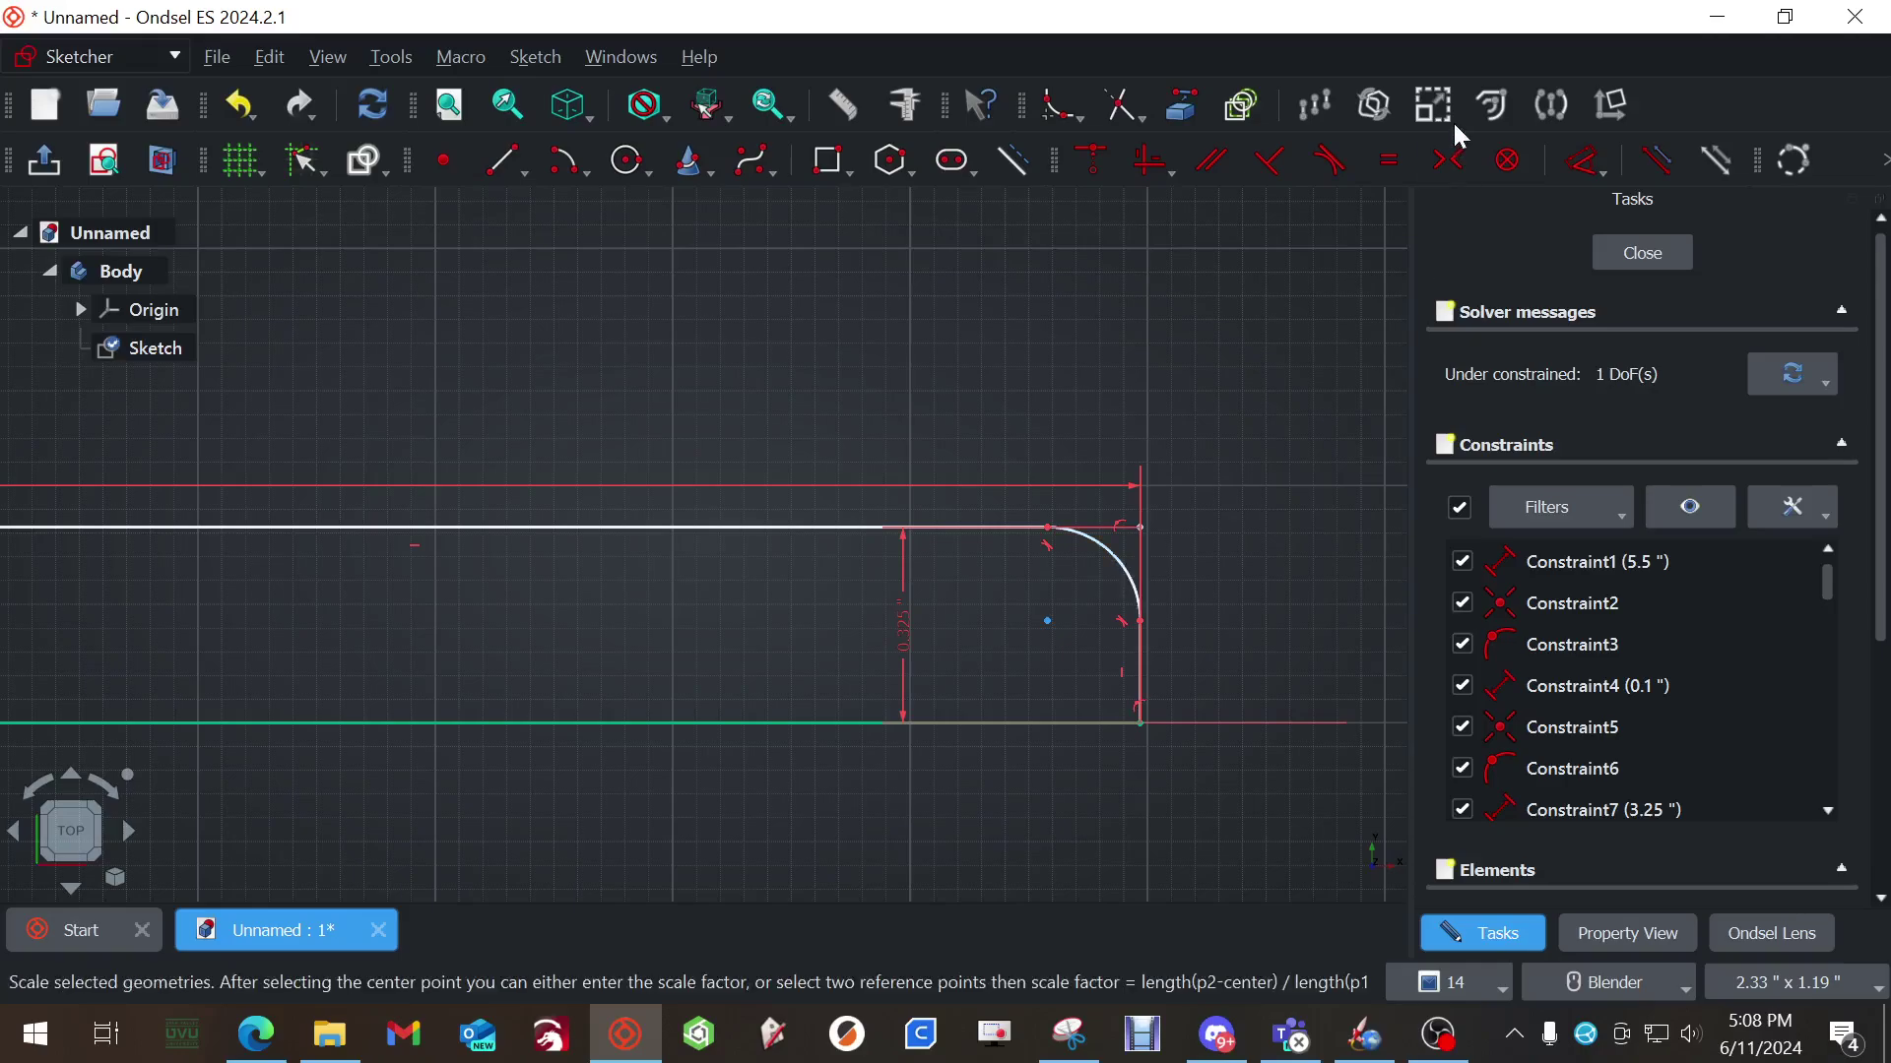
Constrain the new fillet arc to a 0.25" radius, checking the value on the reference PDF
click(1582, 166)
click(1119, 558)
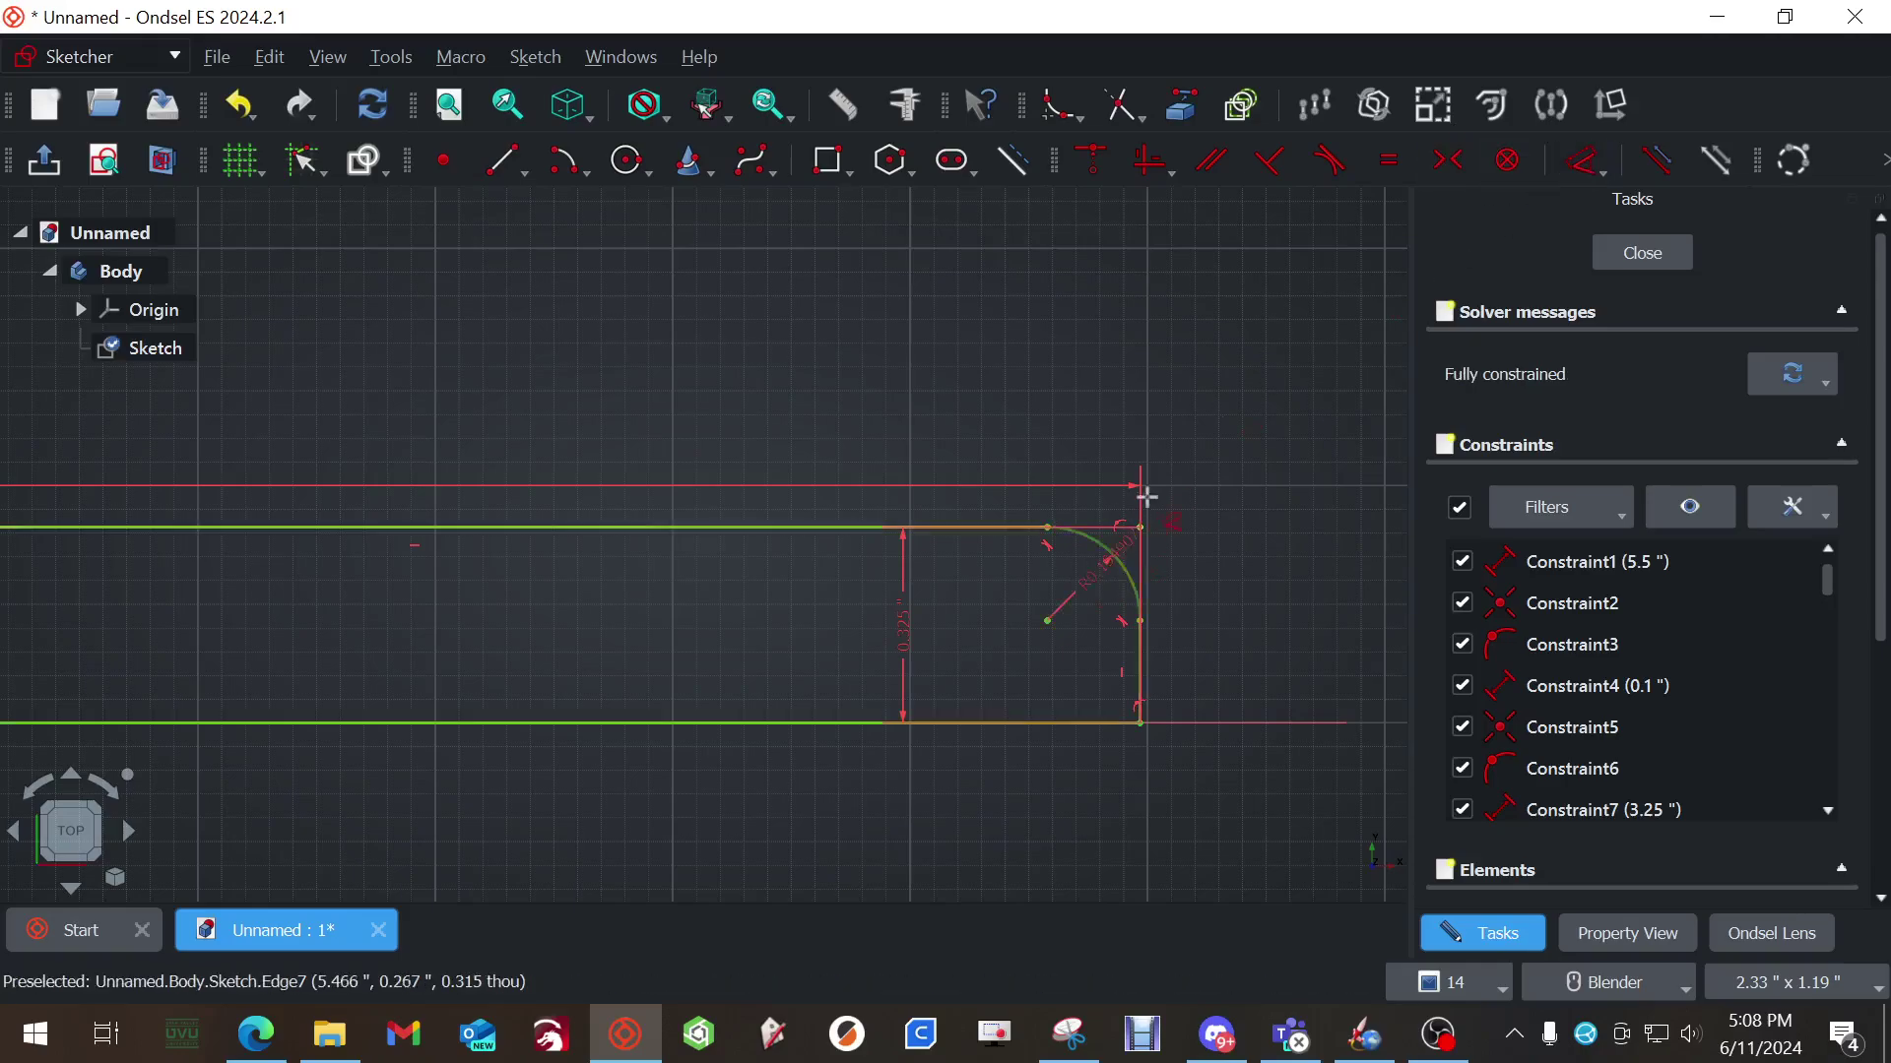
click(1222, 396)
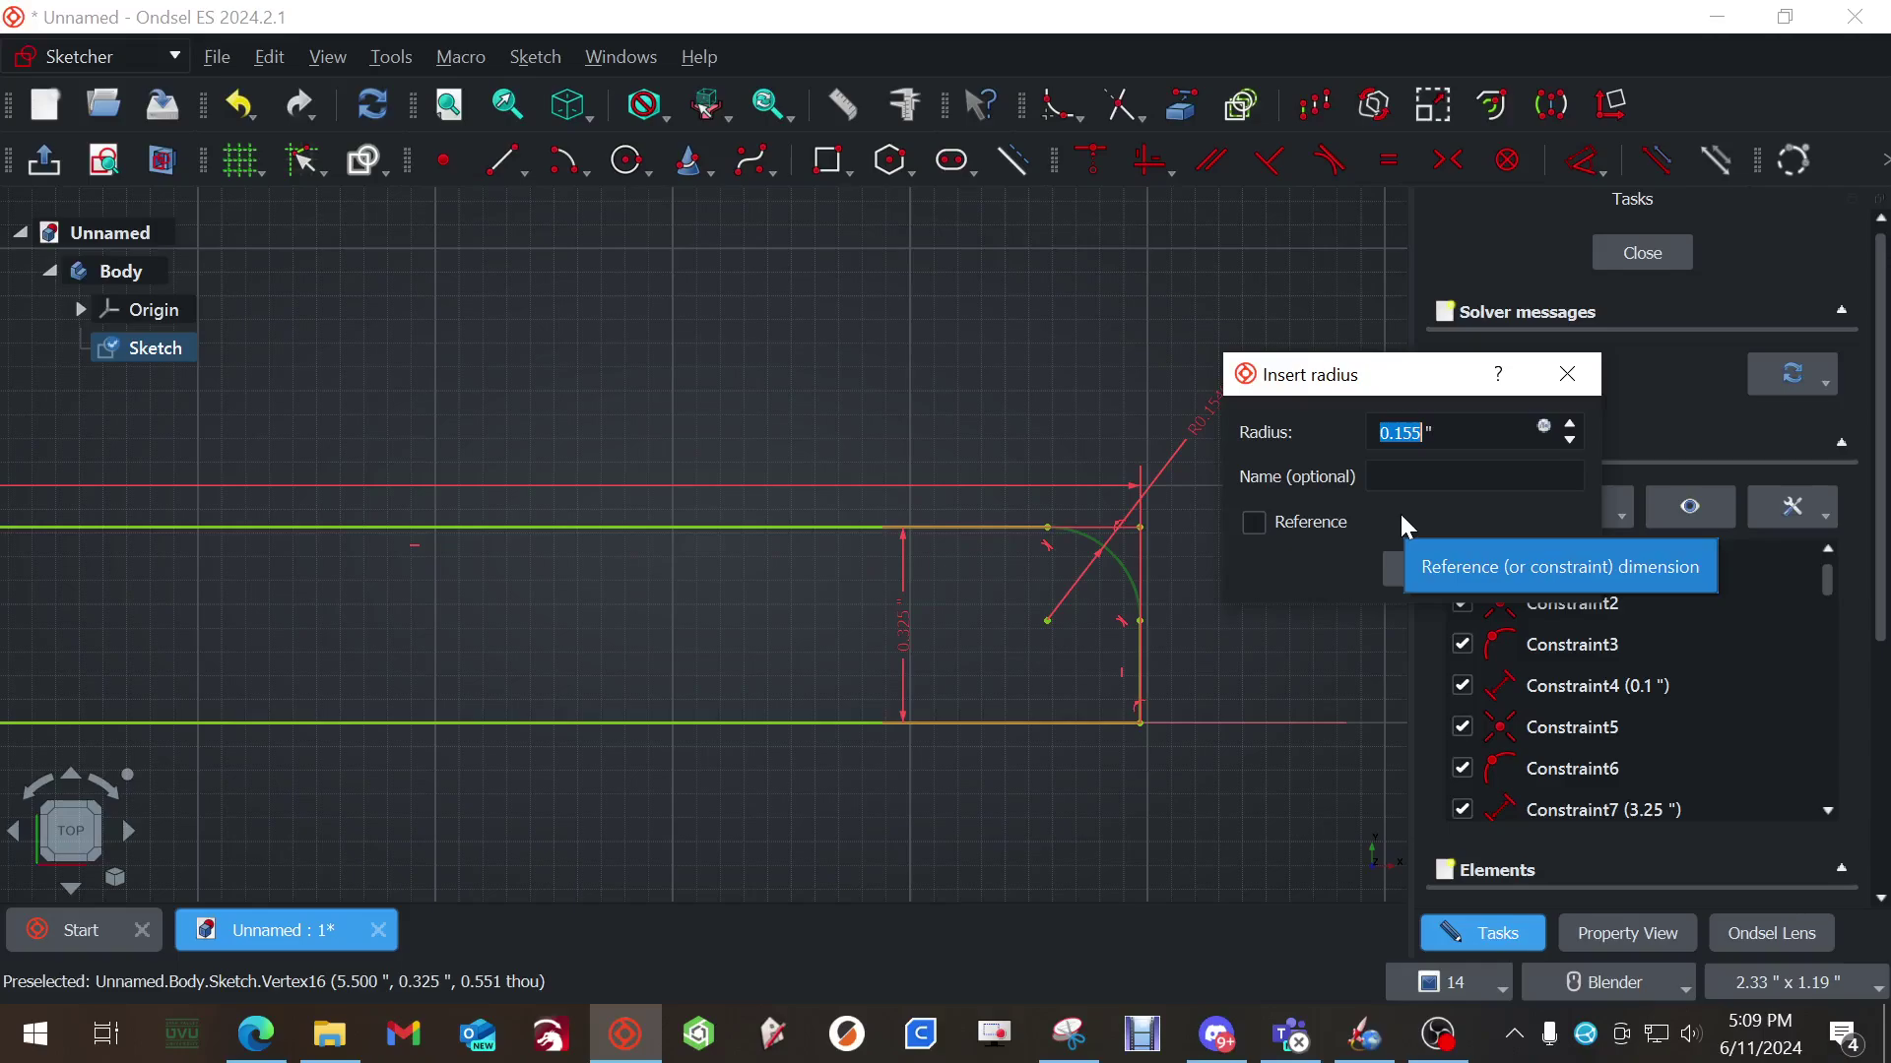
click(279, 1049)
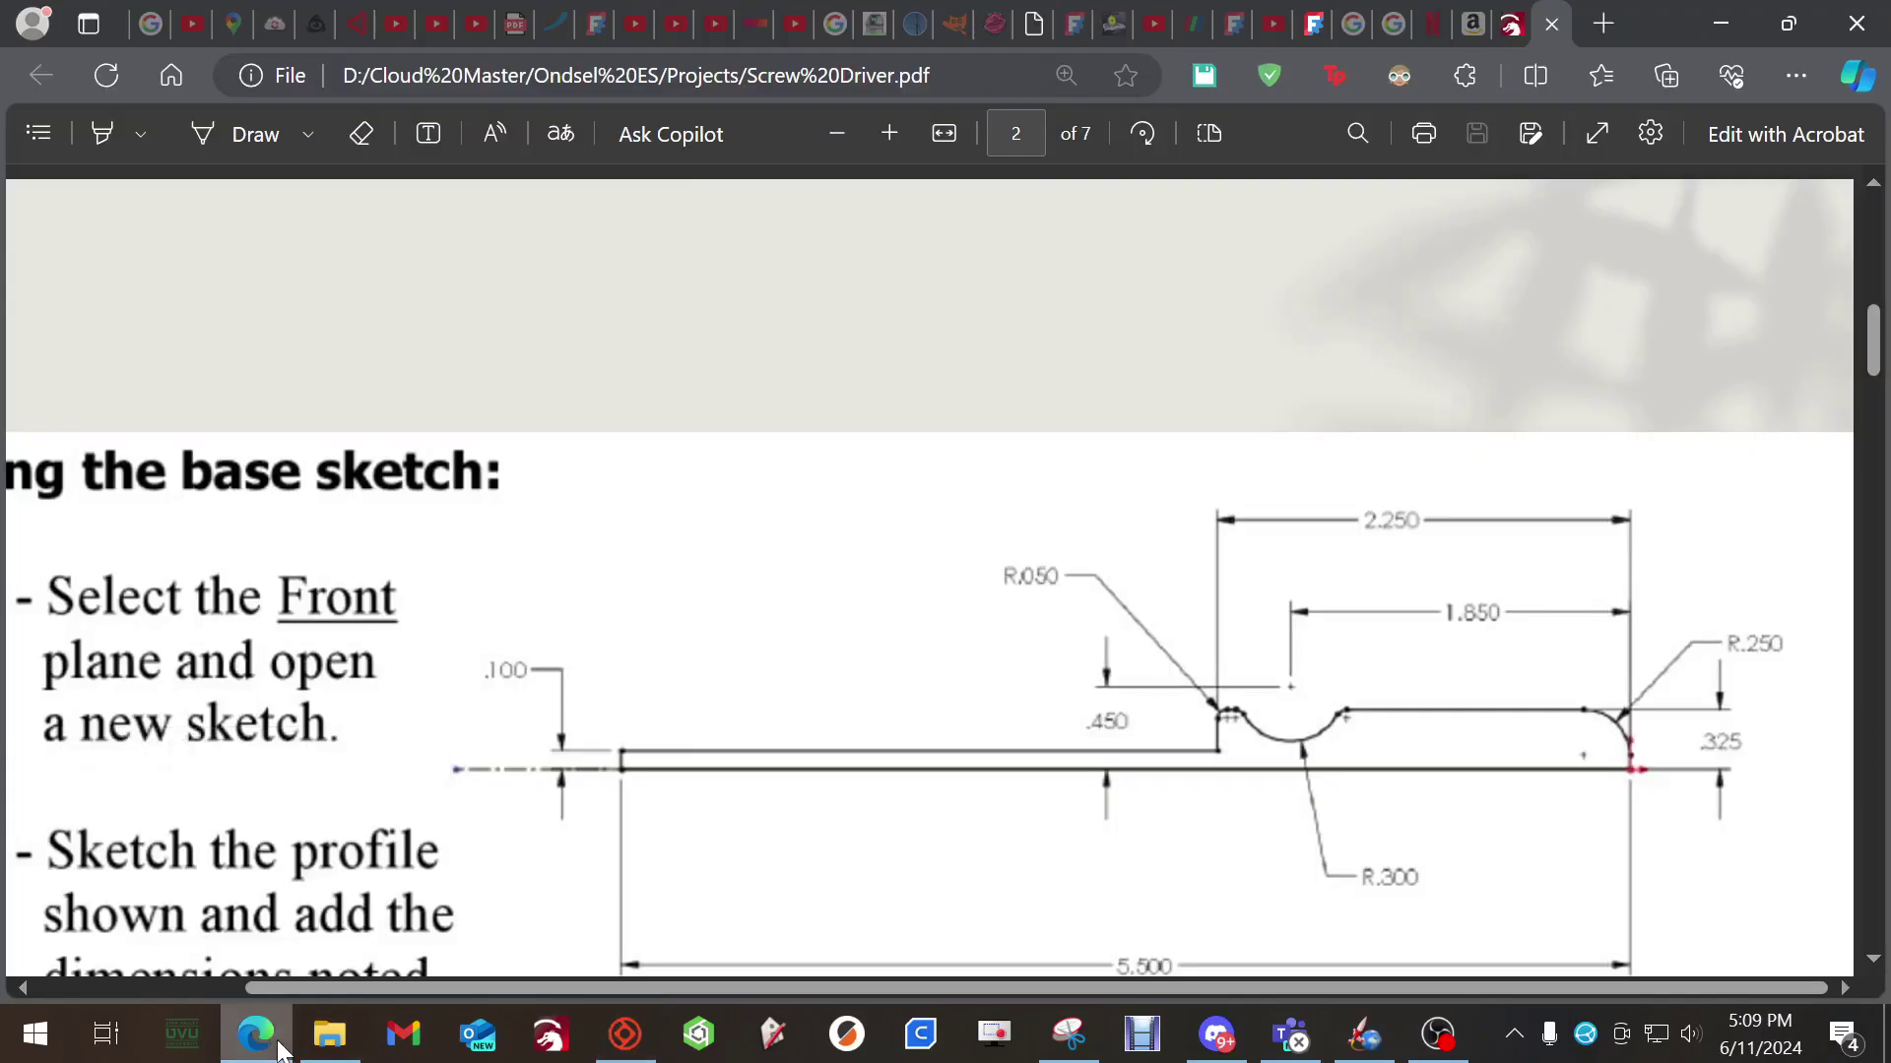
click(256, 1034)
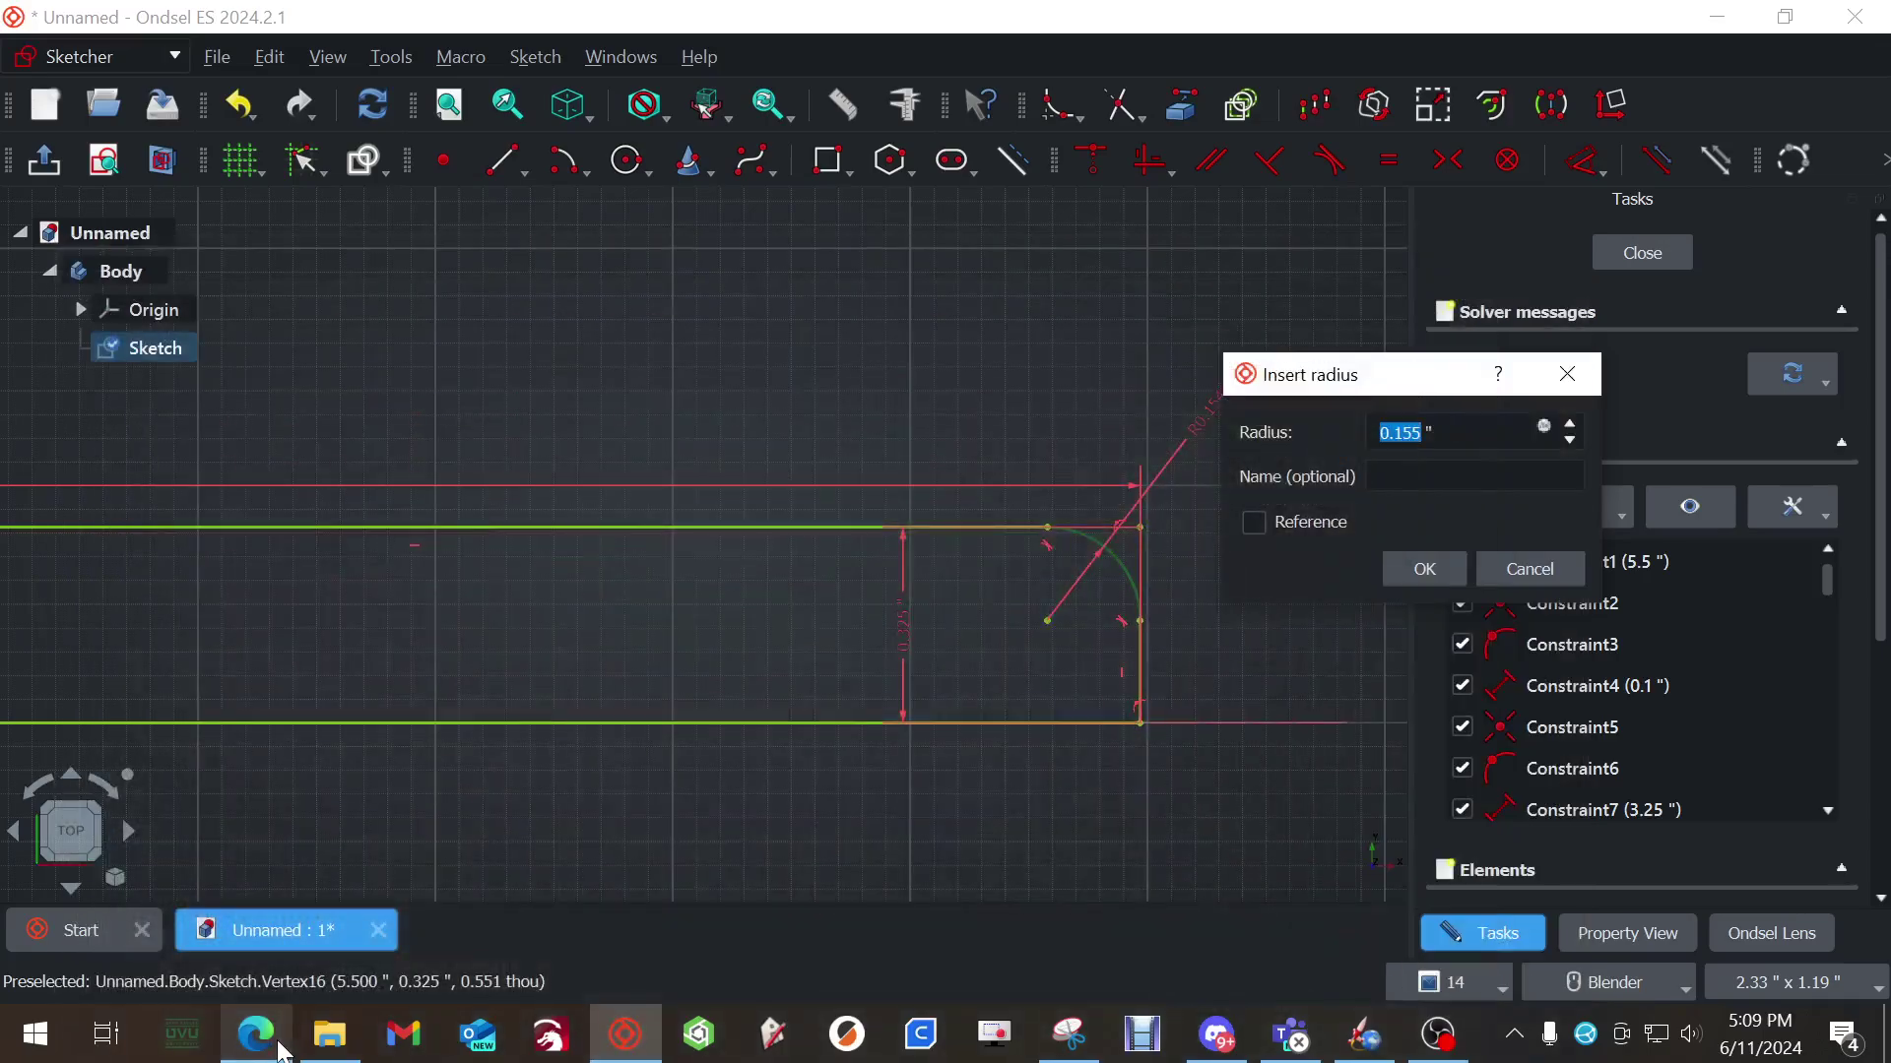
text(0.25)
key(Return)
scroll(738, 489, down, 1)
Bring the shaft-to-handle step into view and start a fillet on the vertical step edge
shift+middle_drag(604, 456, 1142, 503)
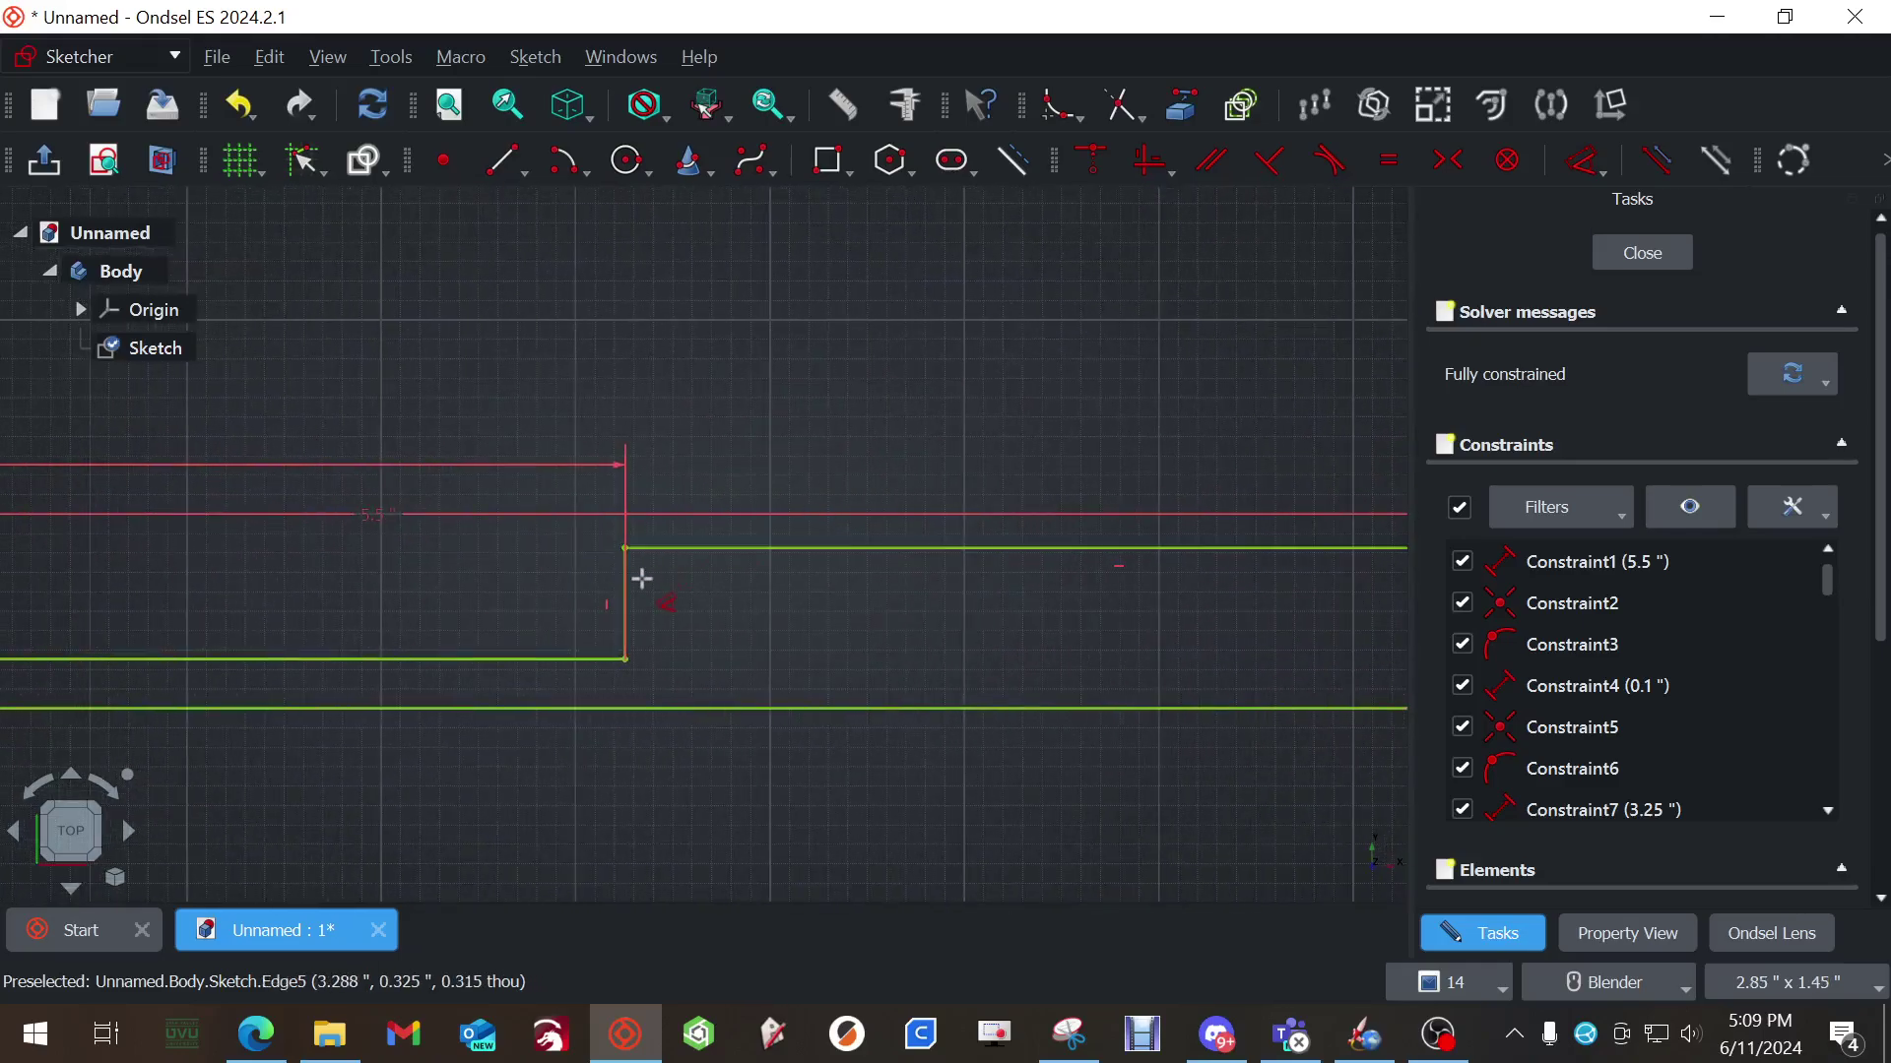
scroll(635, 574, up, 3)
drag(604, 570, 703, 431)
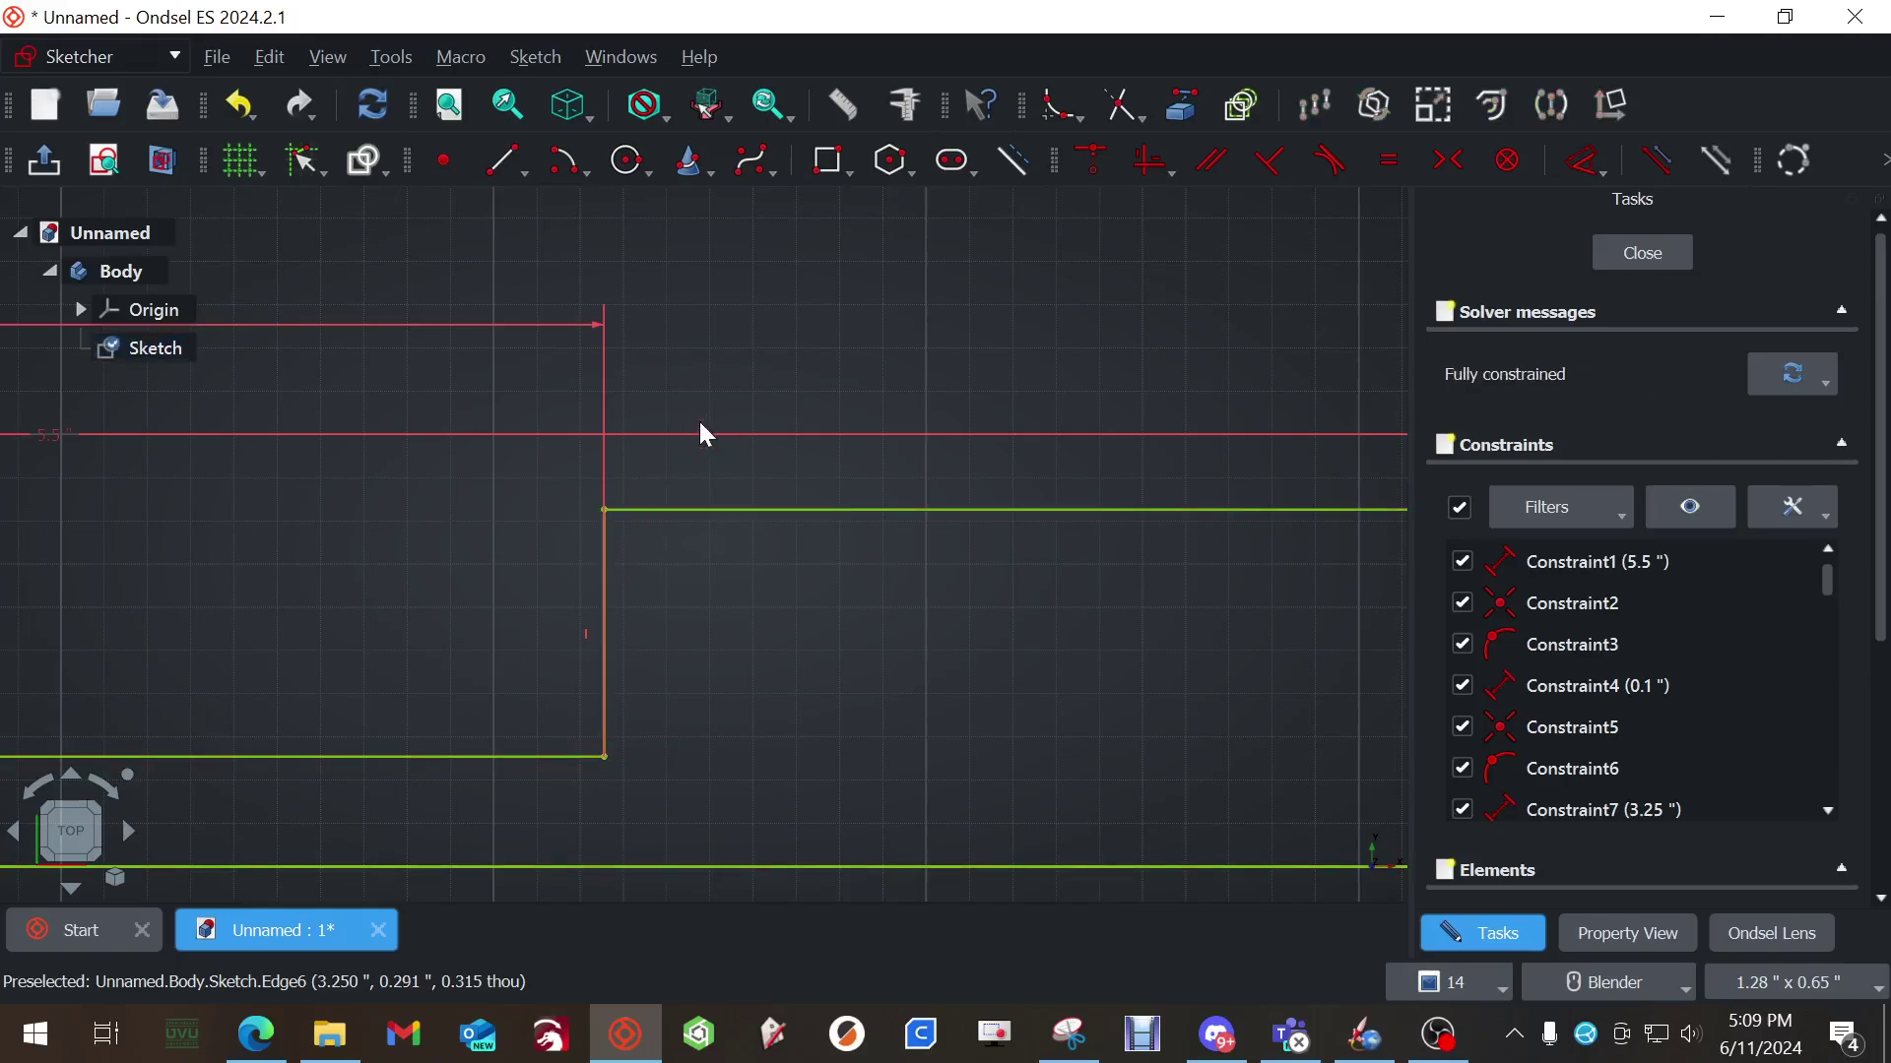
click(1061, 103)
click(602, 568)
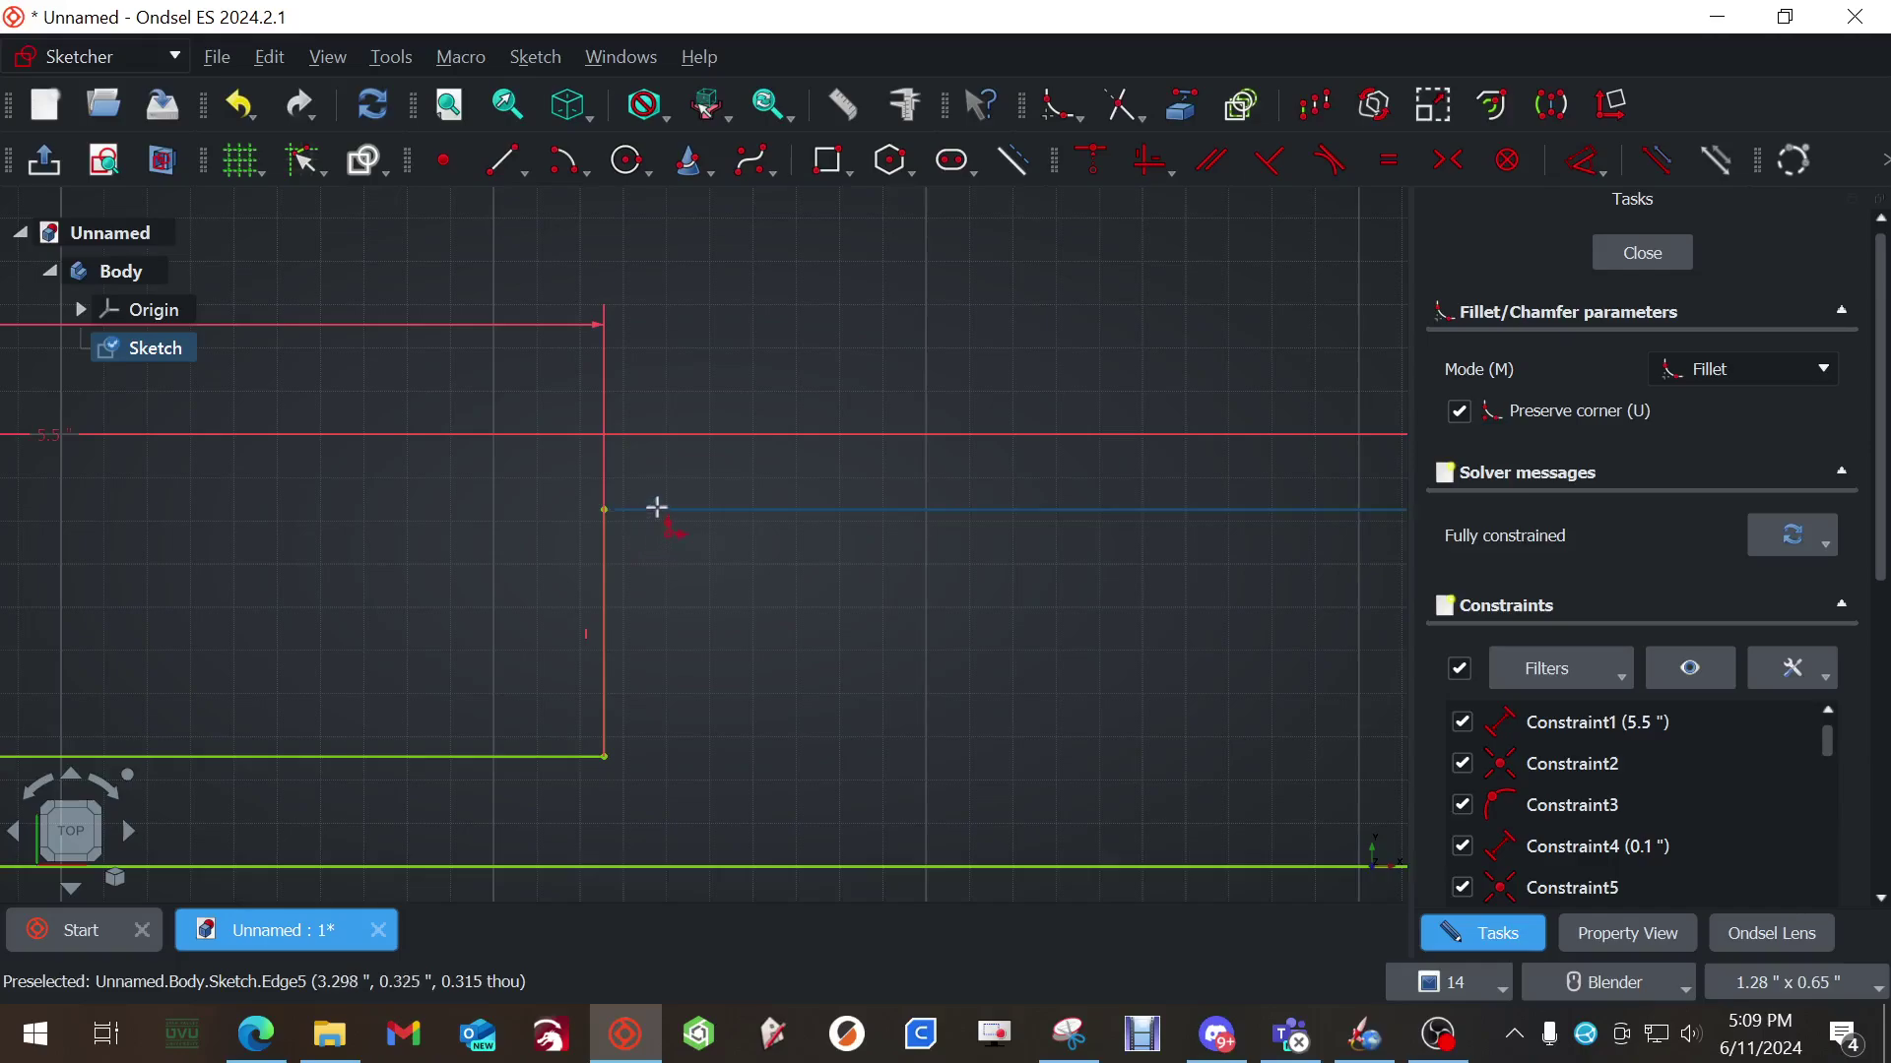
Complete the step-corner fillet and constrain its radius to 0.05 in, then verify the value
click(654, 509)
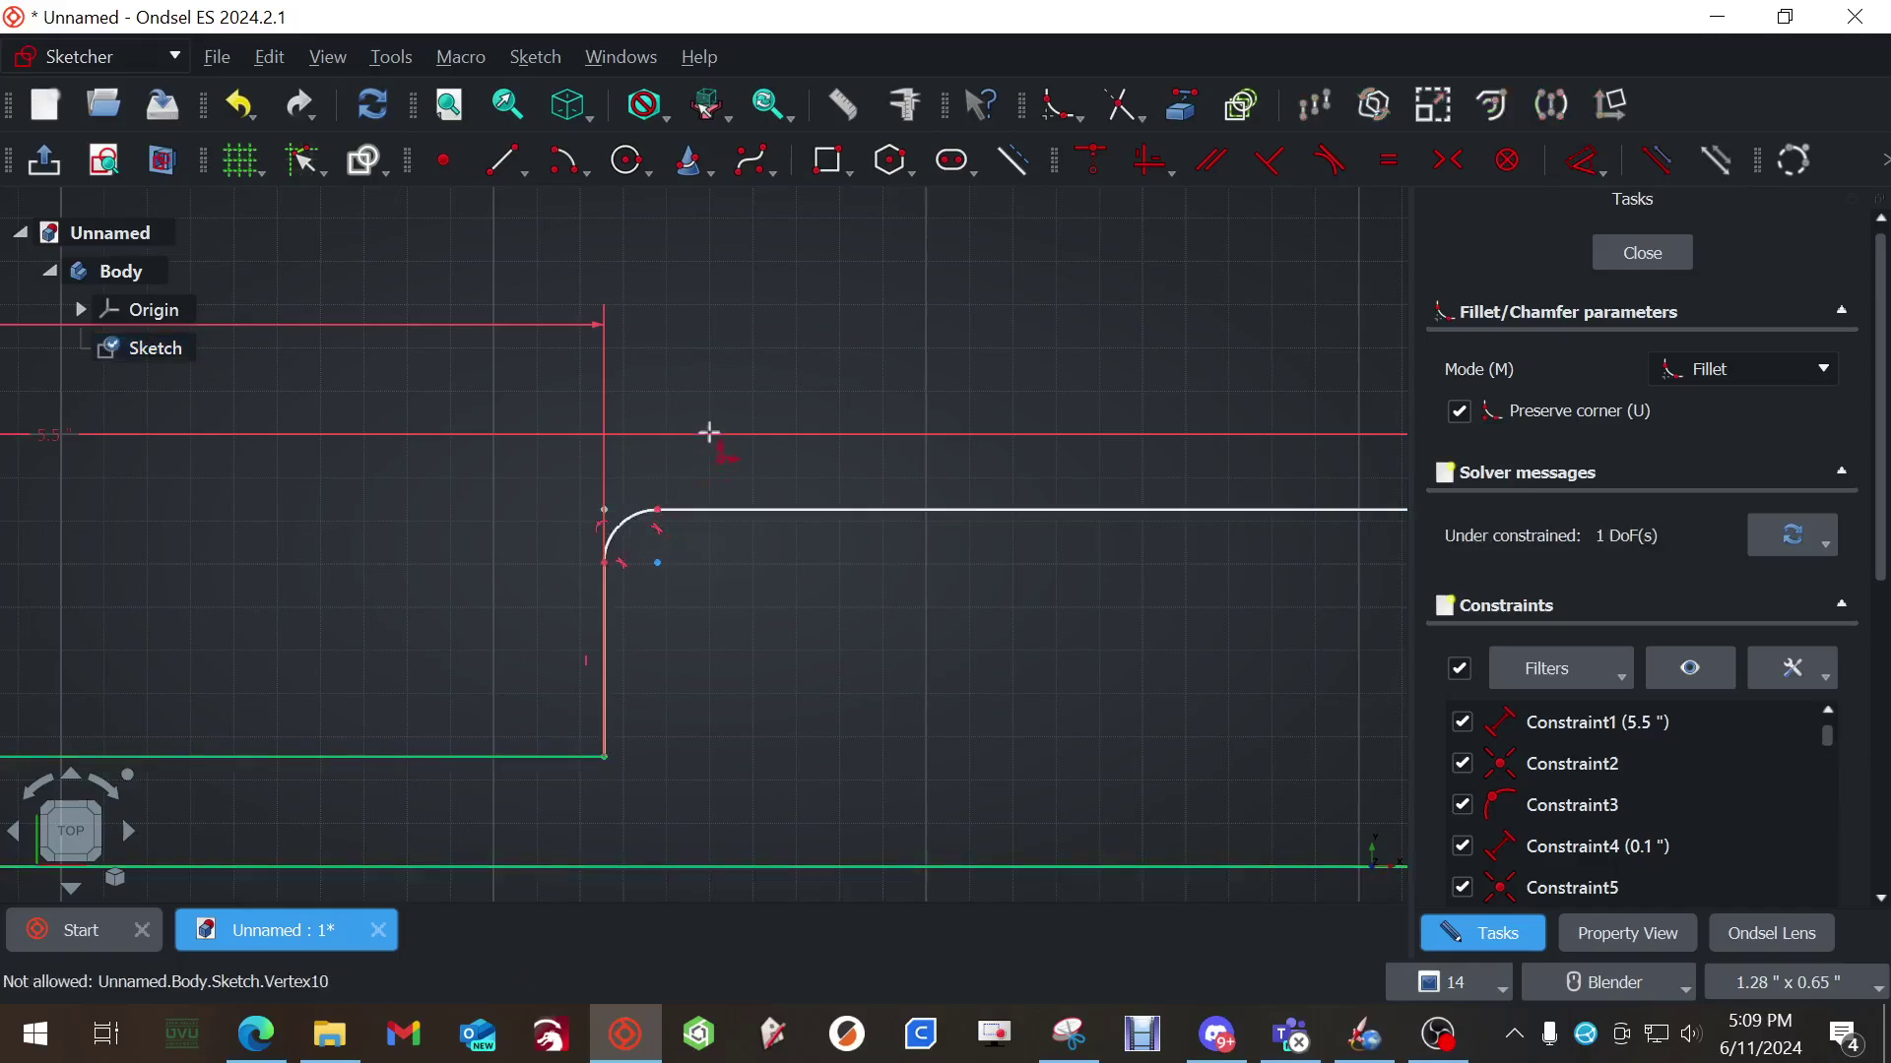
click(1585, 159)
click(625, 519)
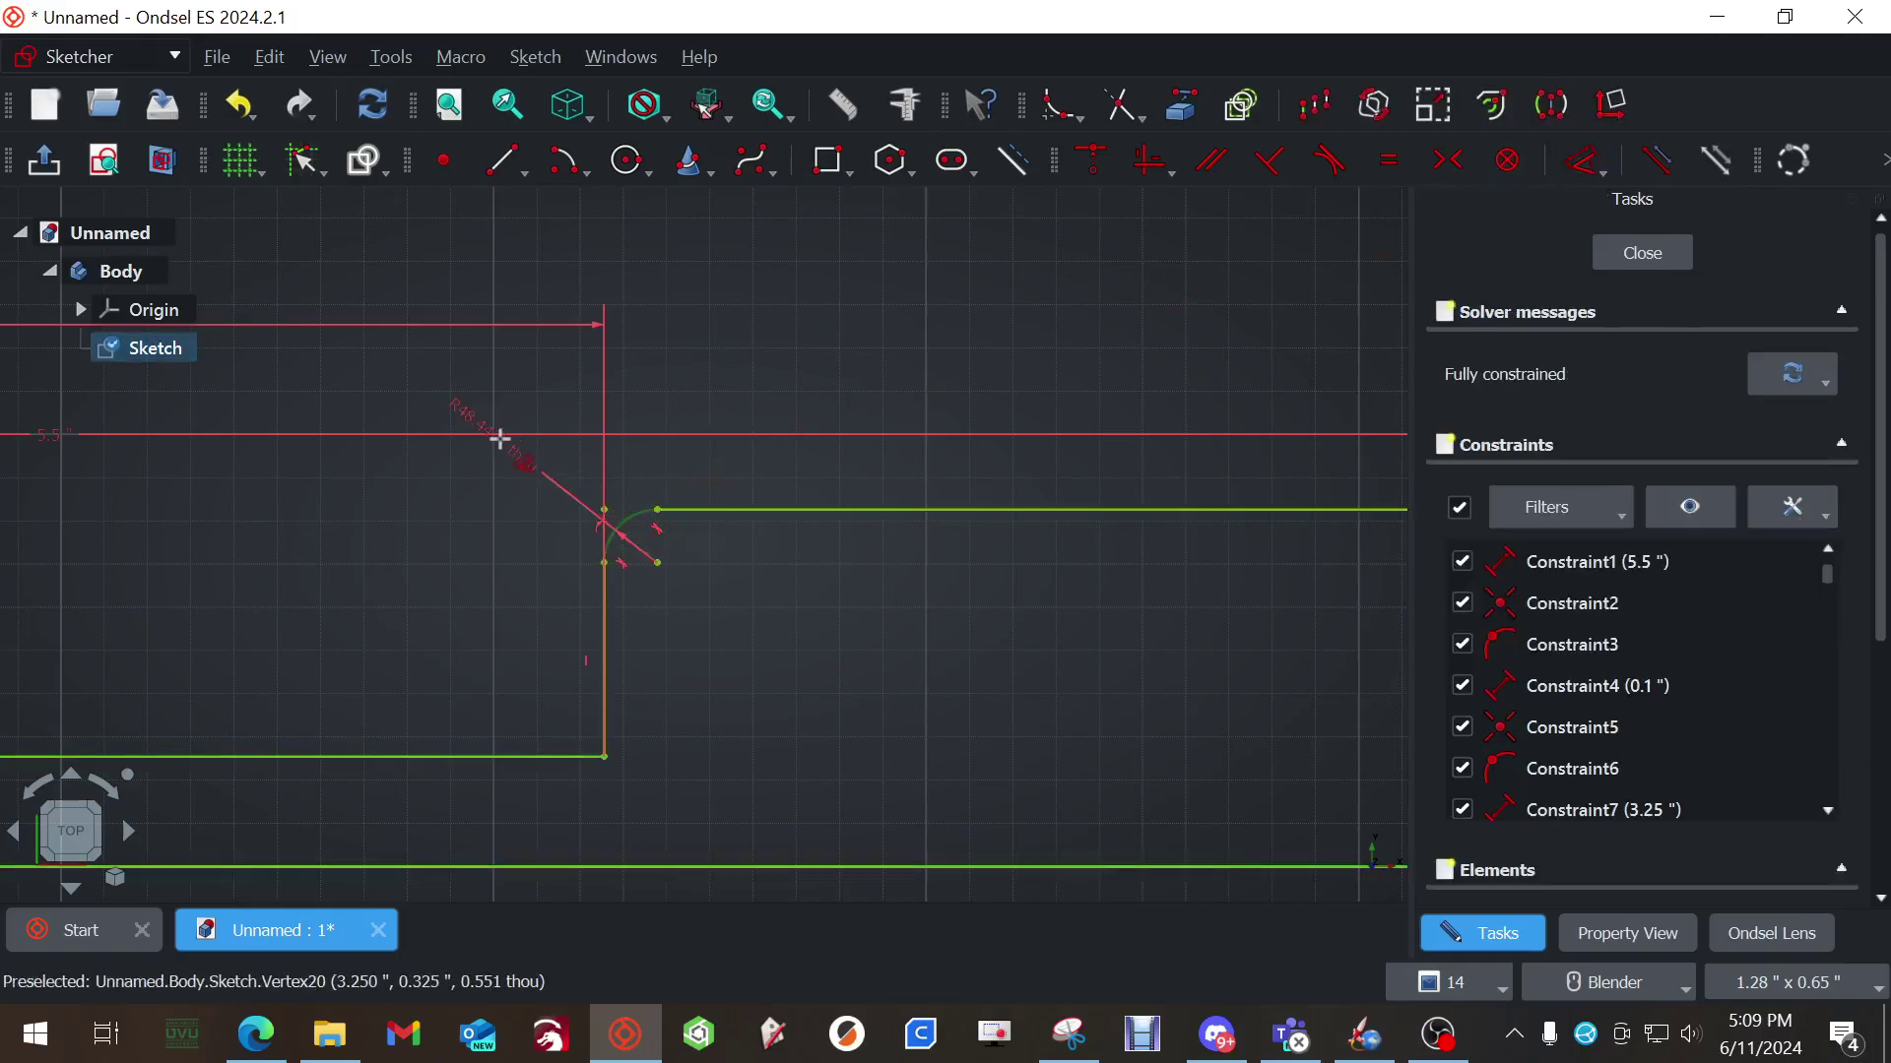
click(460, 582)
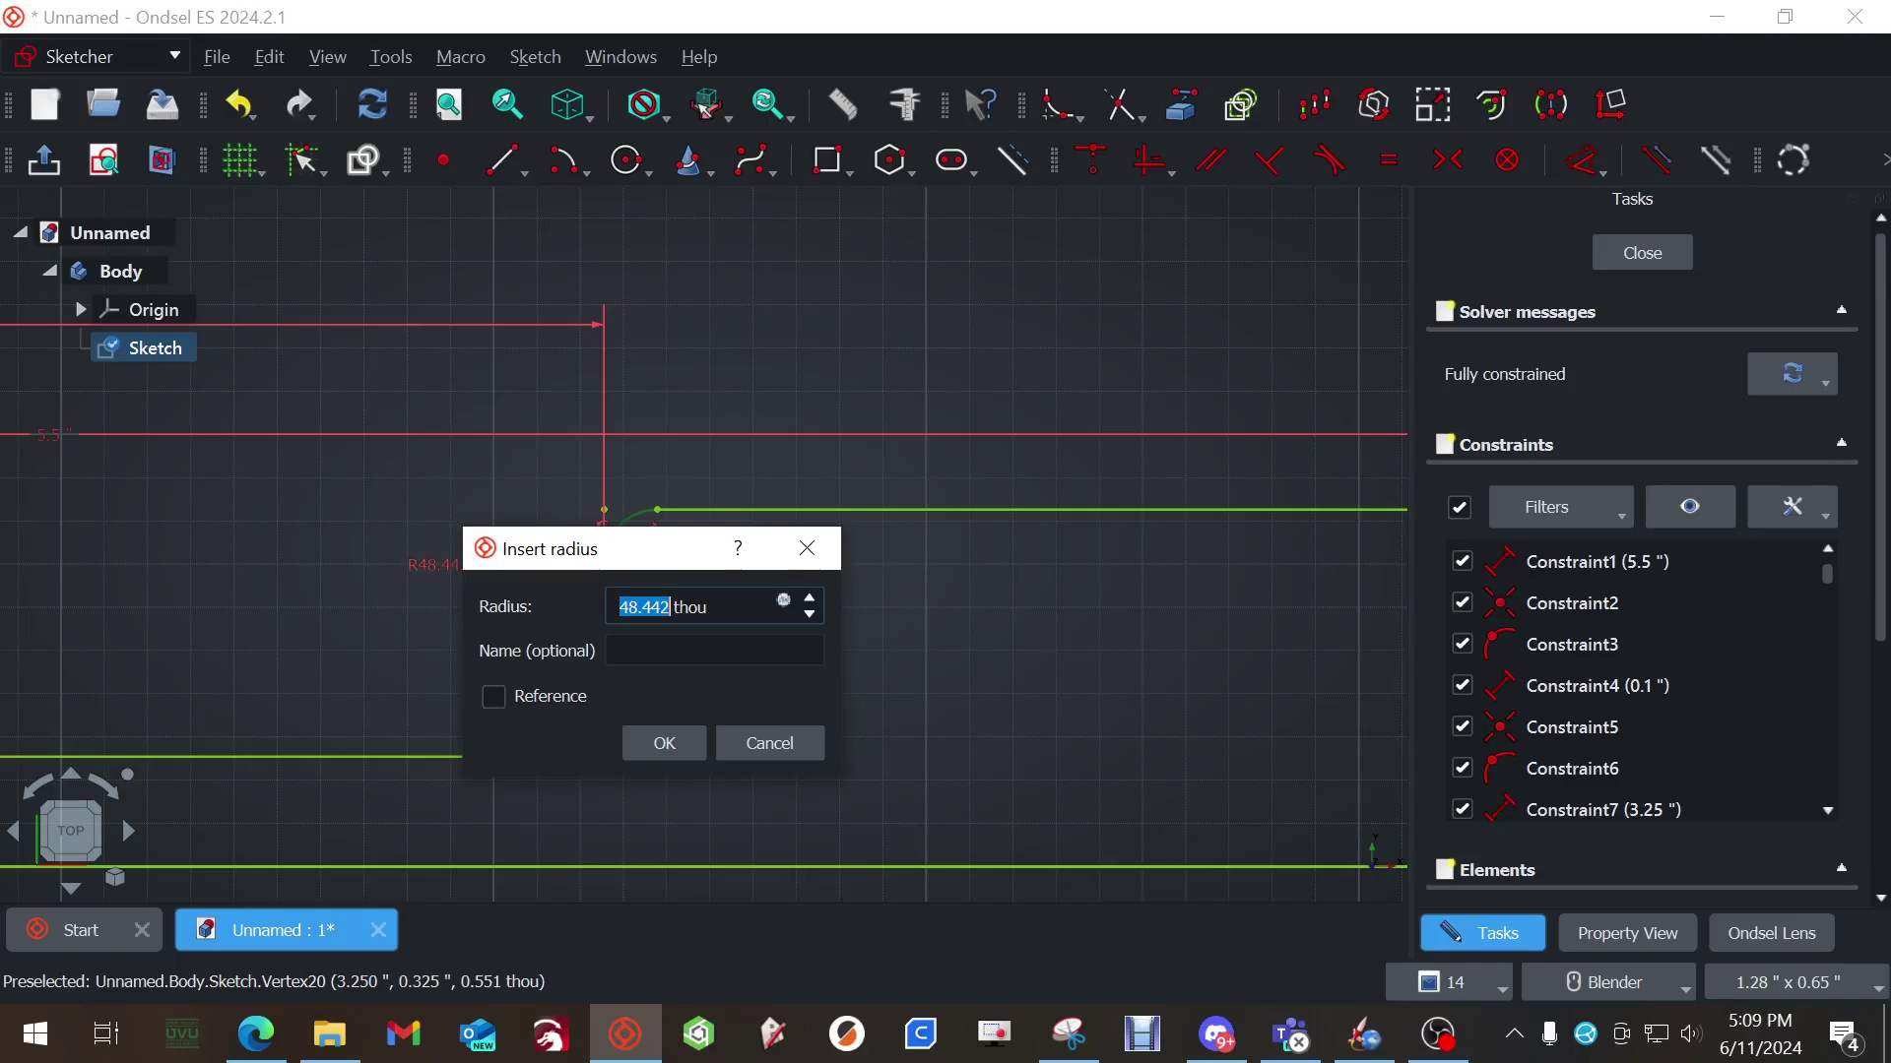
text(0.05)
key(Return)
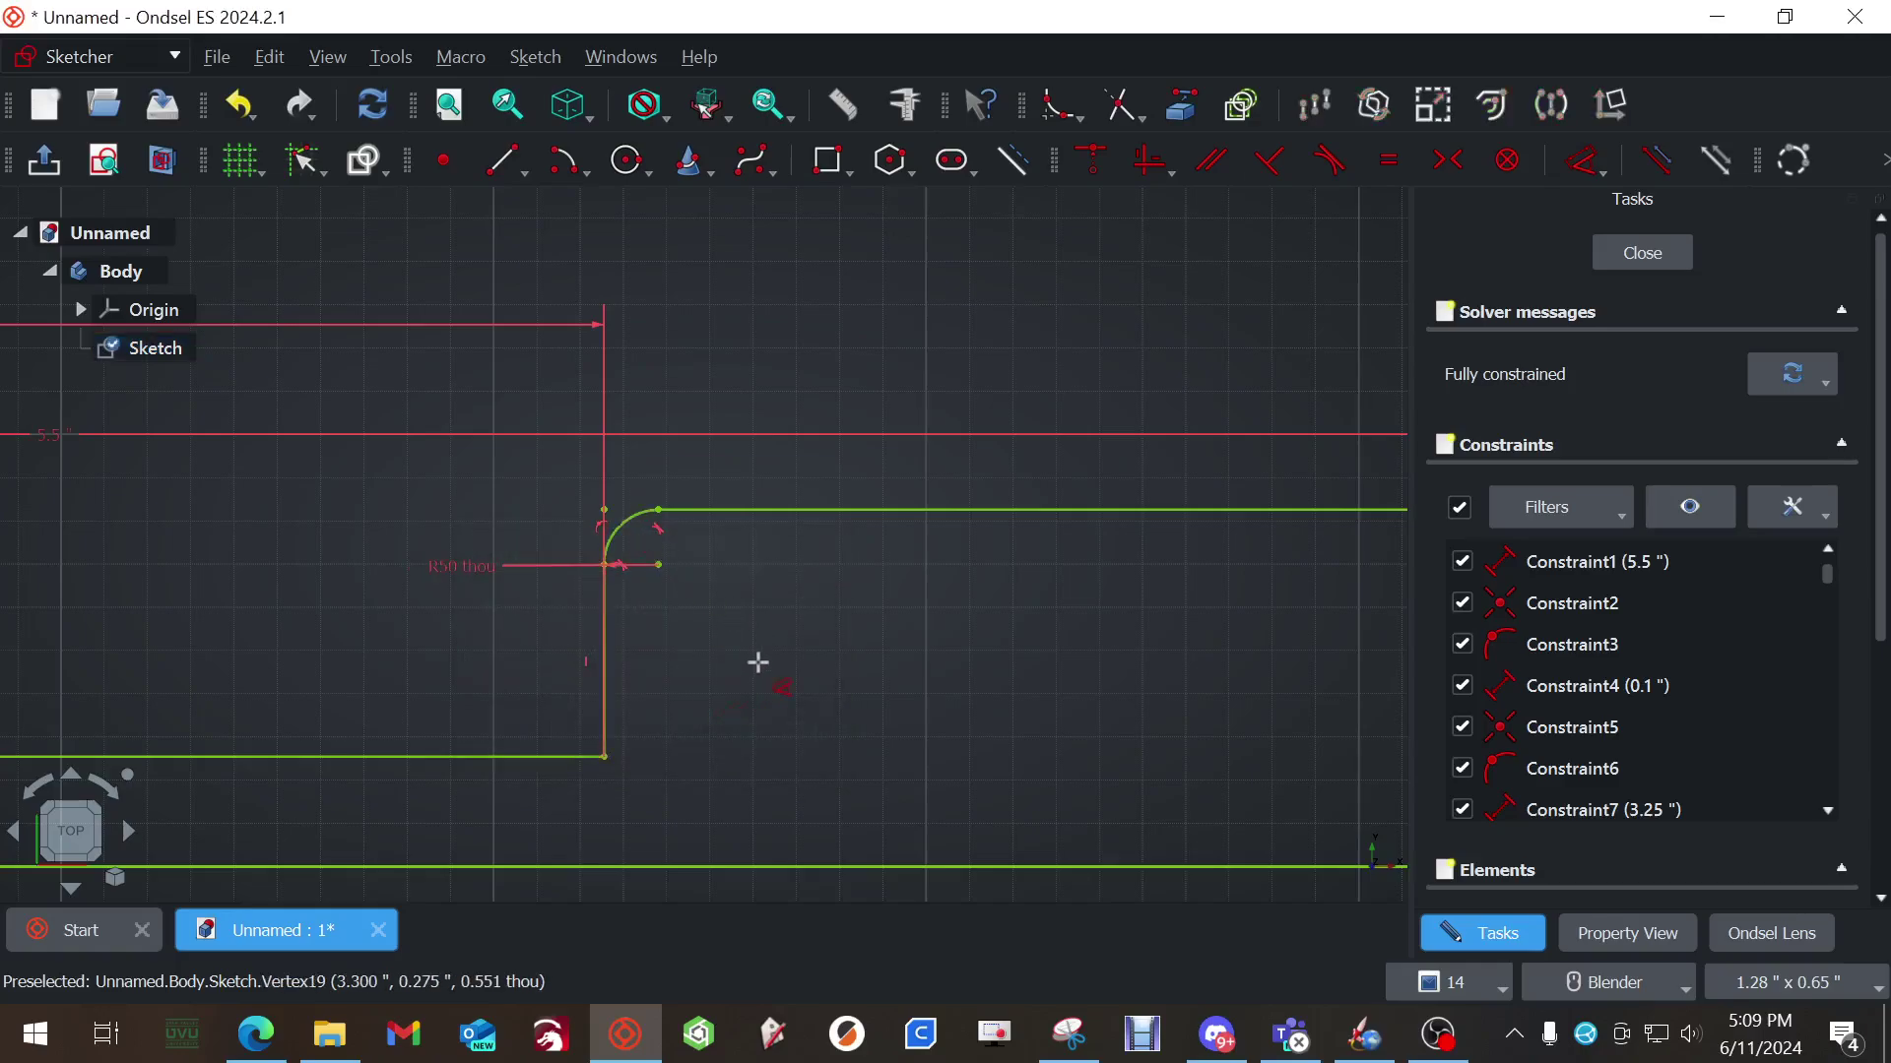
double_click(469, 564)
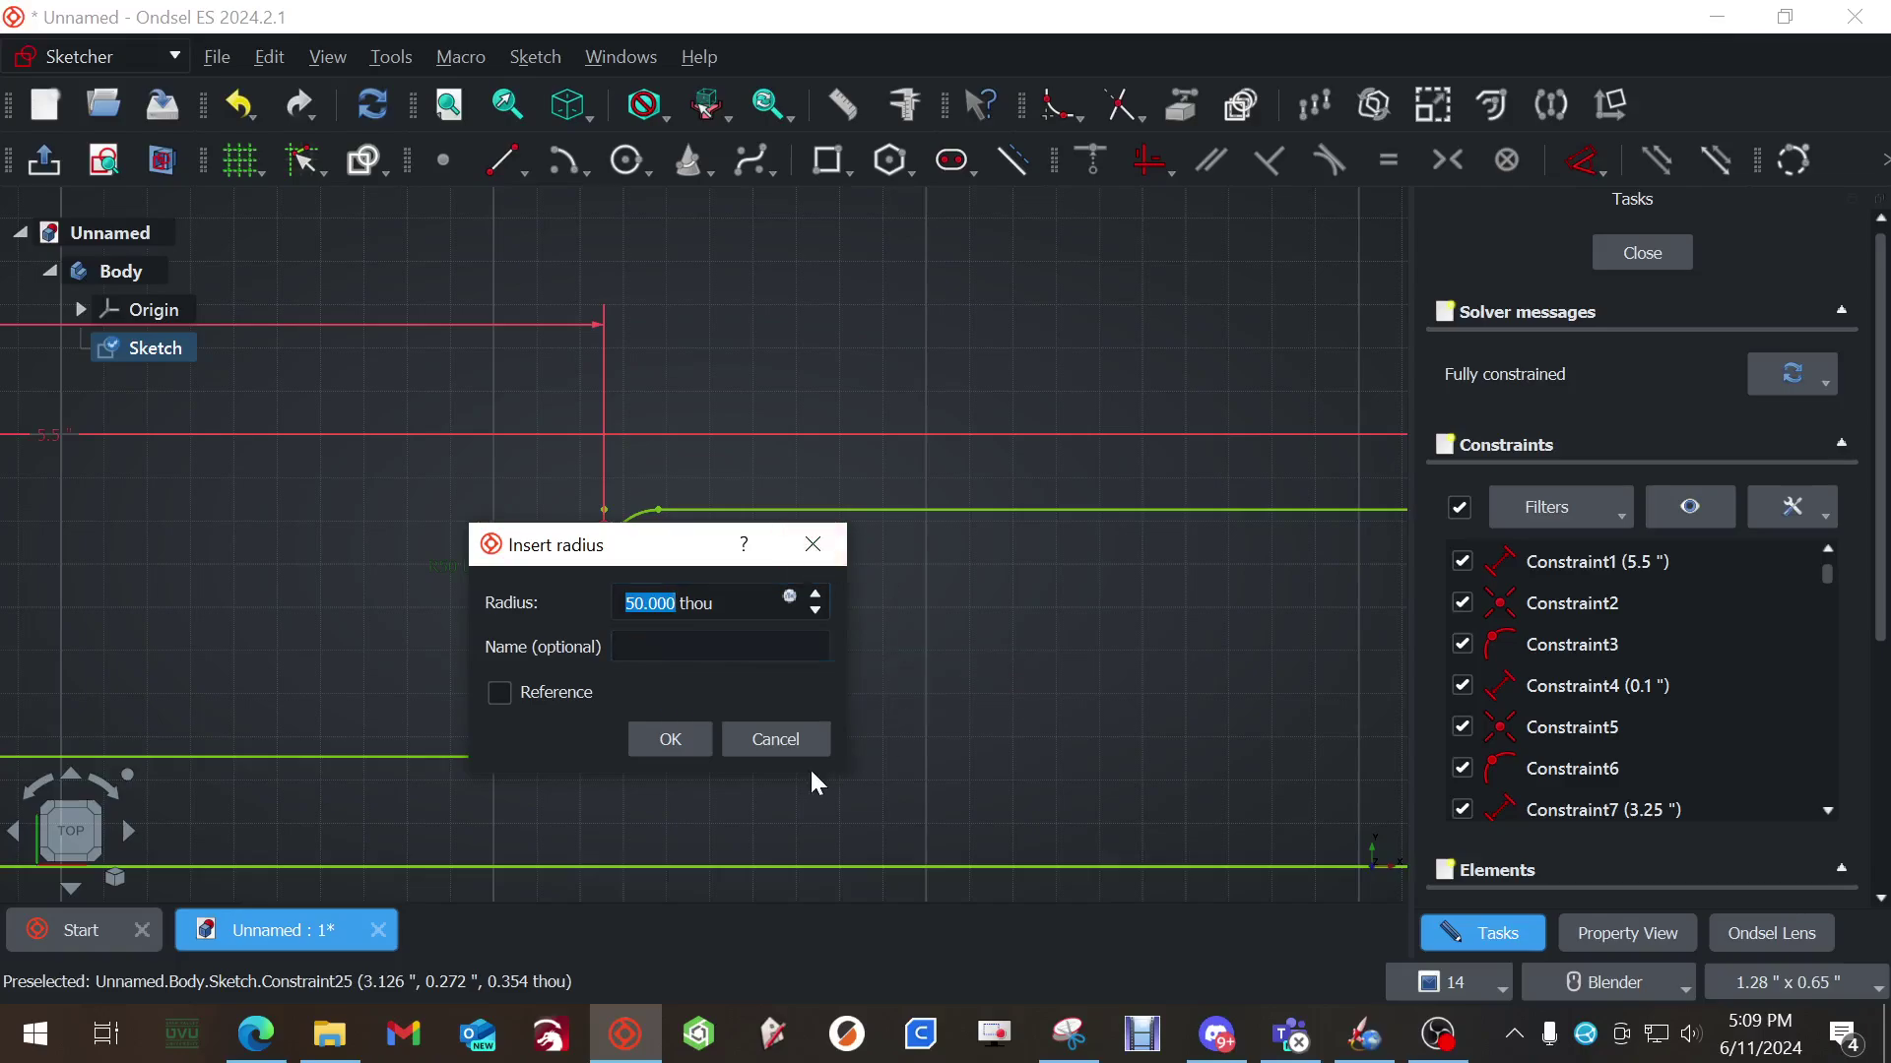
click(788, 744)
scroll(687, 569, down, 5)
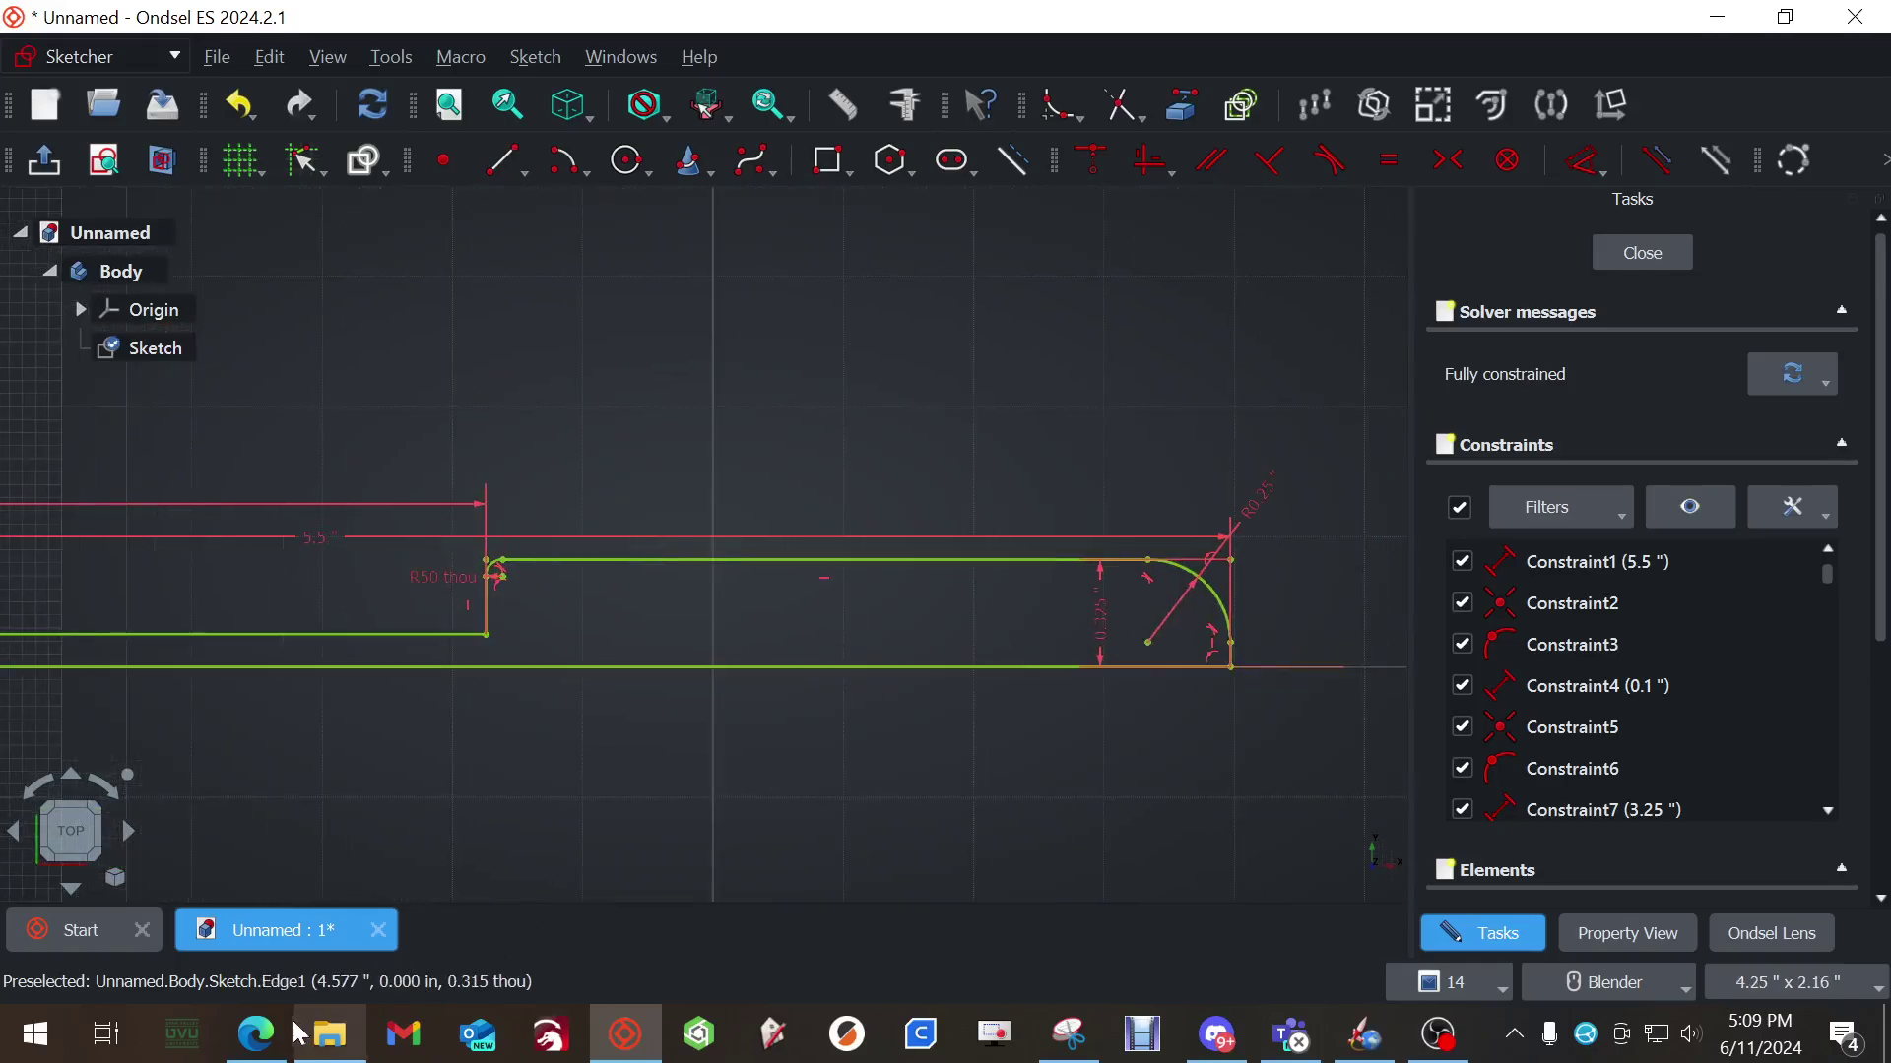
Show the Screw Driver PDF's base sketch with the R.300, 1.850 and .450 dimensions
click(258, 1034)
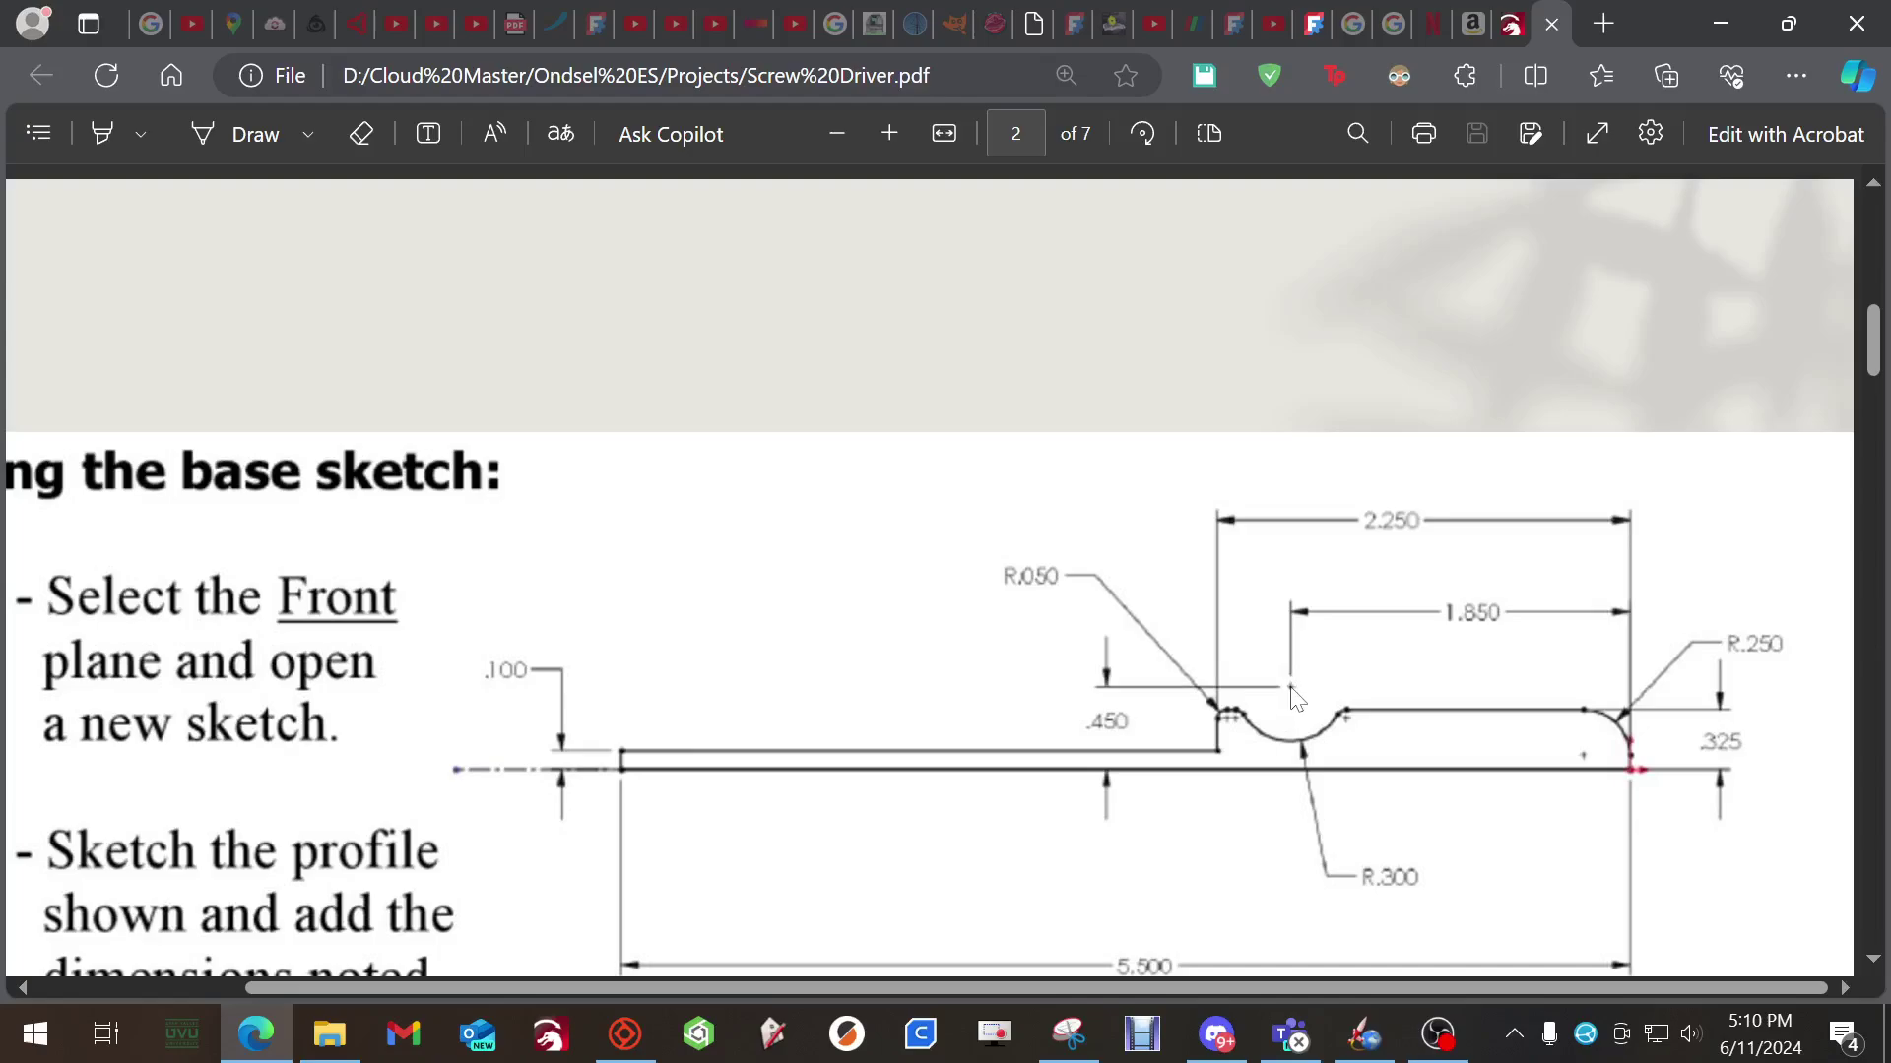
Place a sketch point above the top edge and fix it 0.45 in above the bottom line
click(1719, 25)
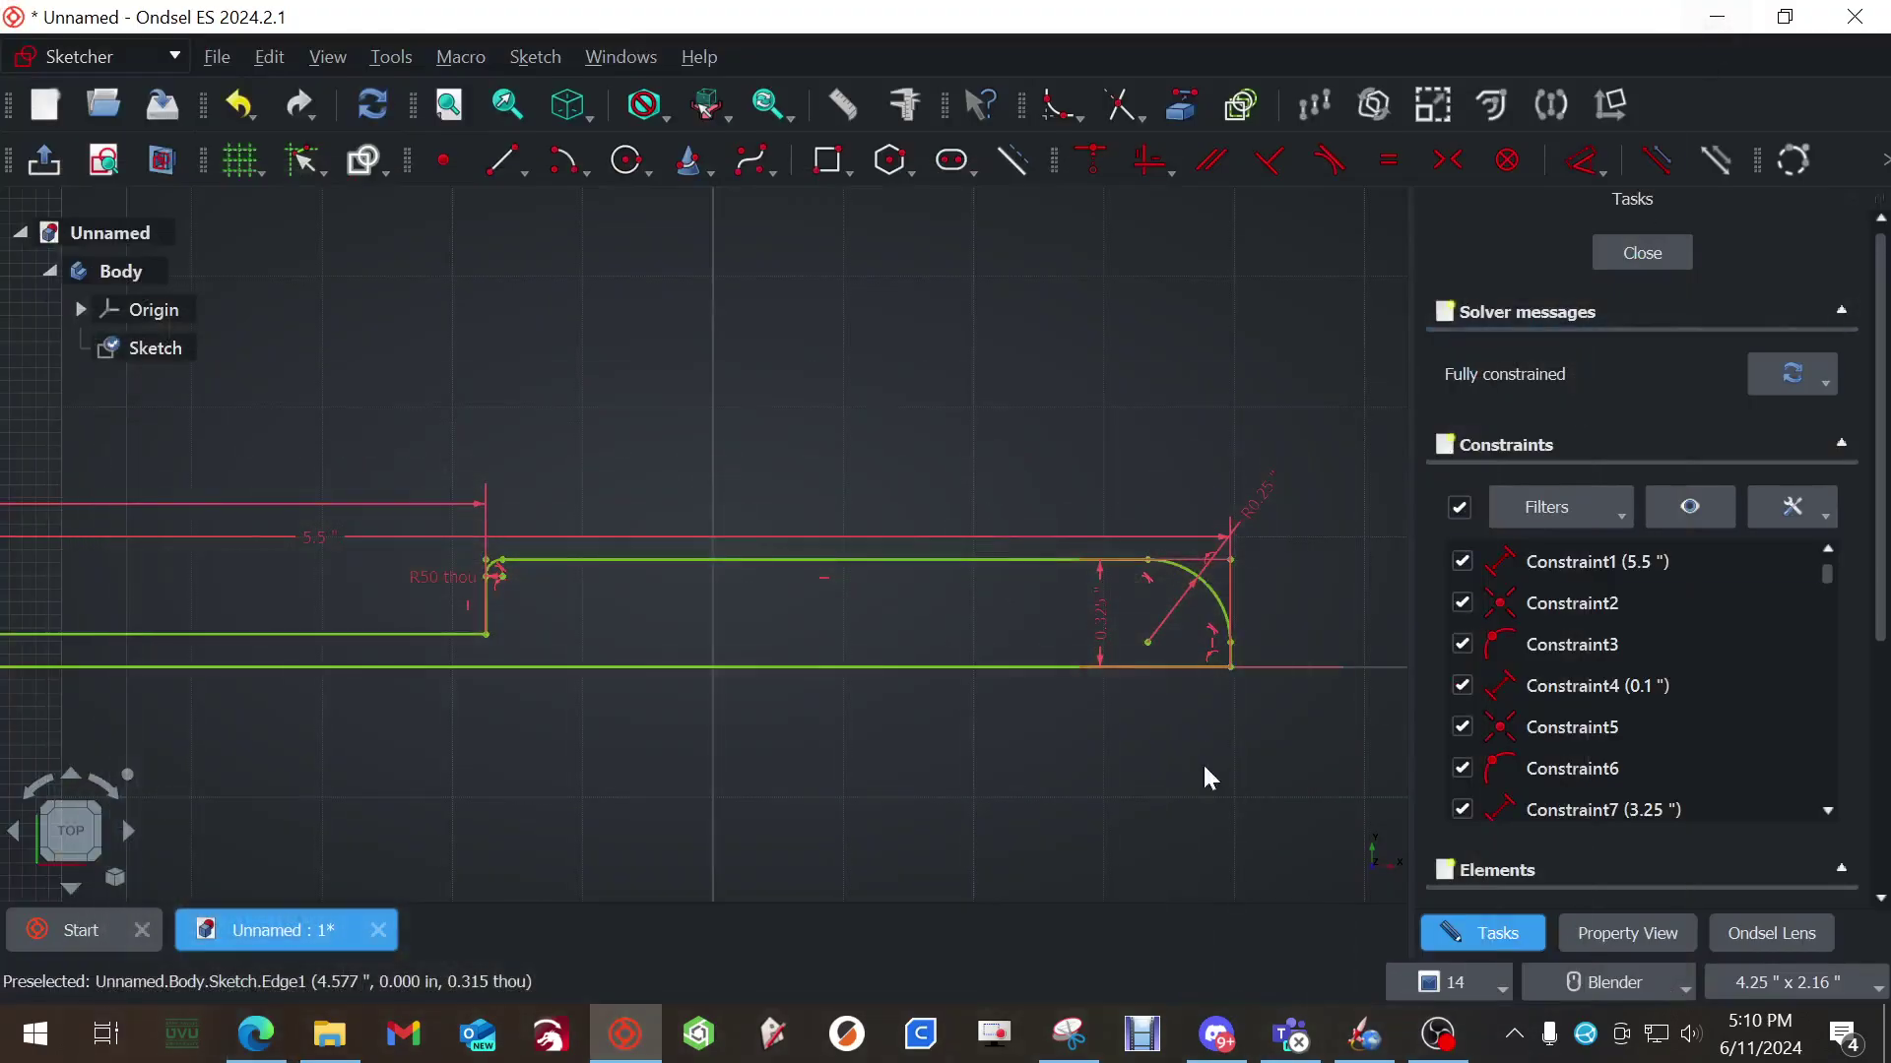
click(441, 164)
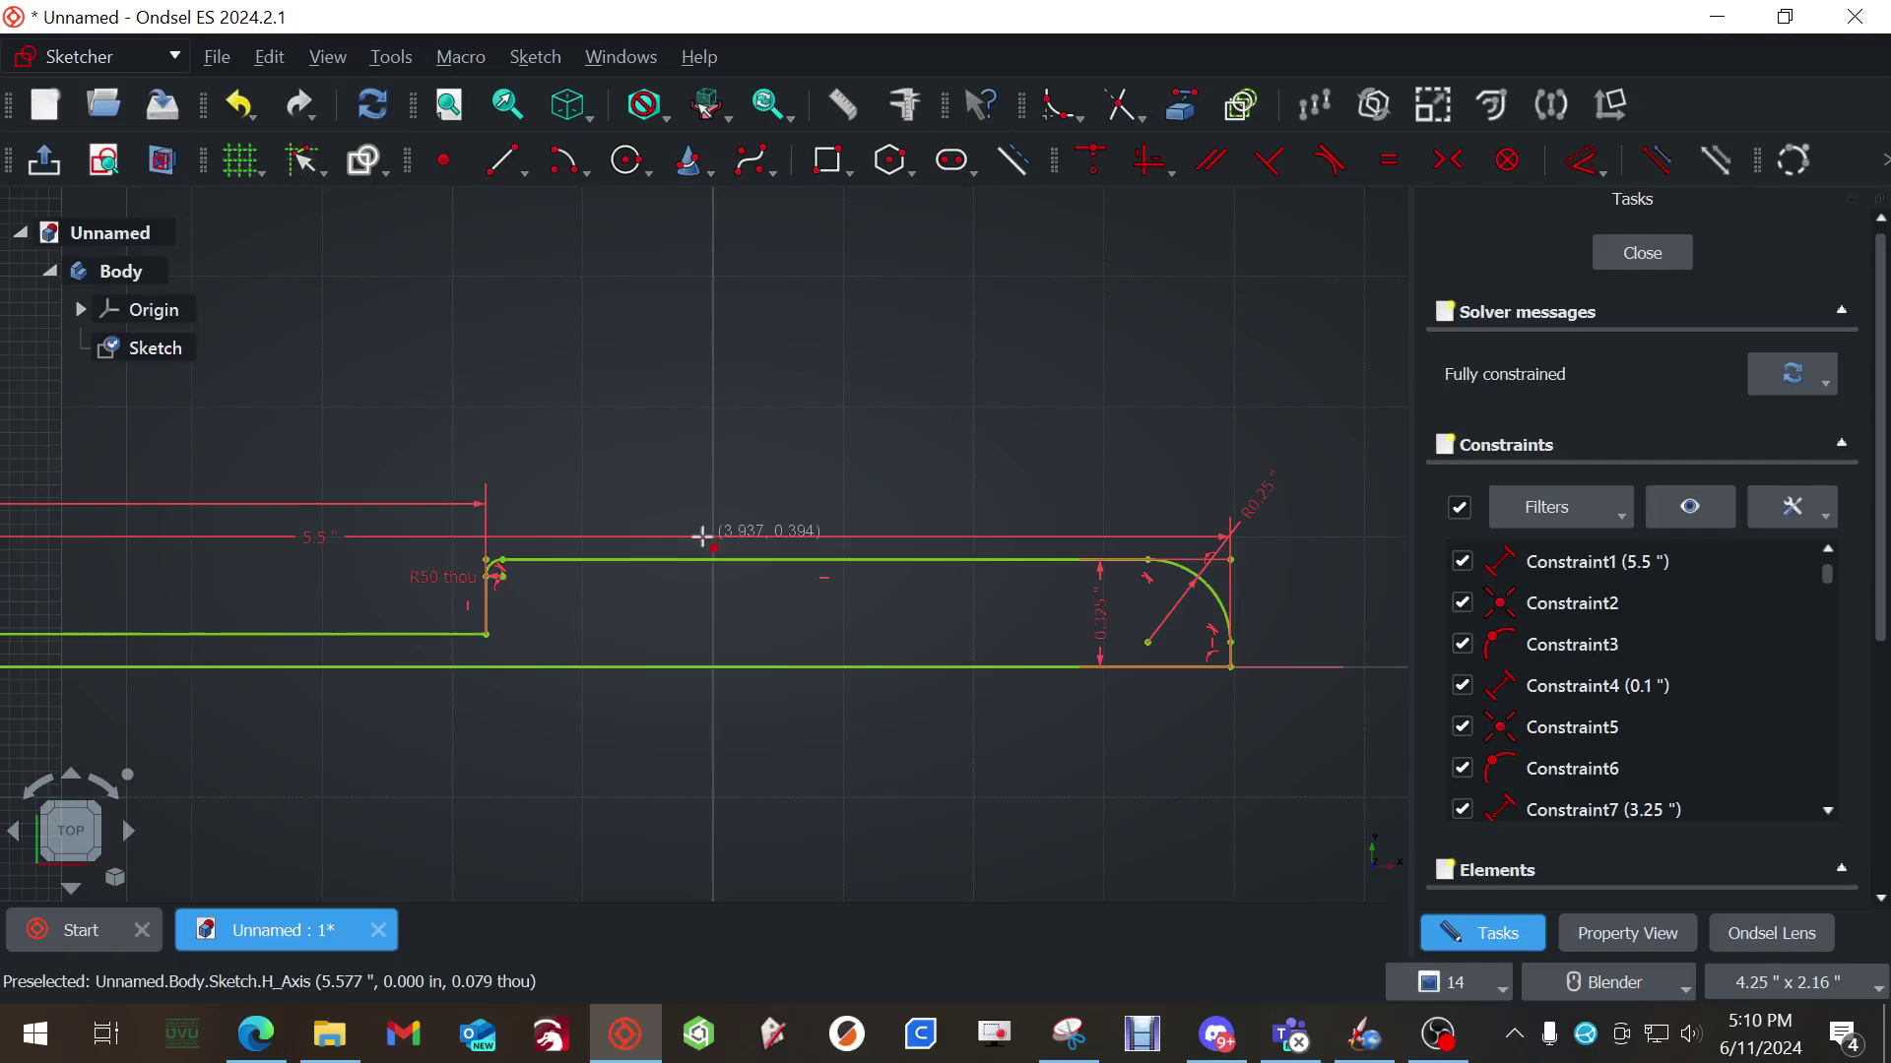
click(646, 537)
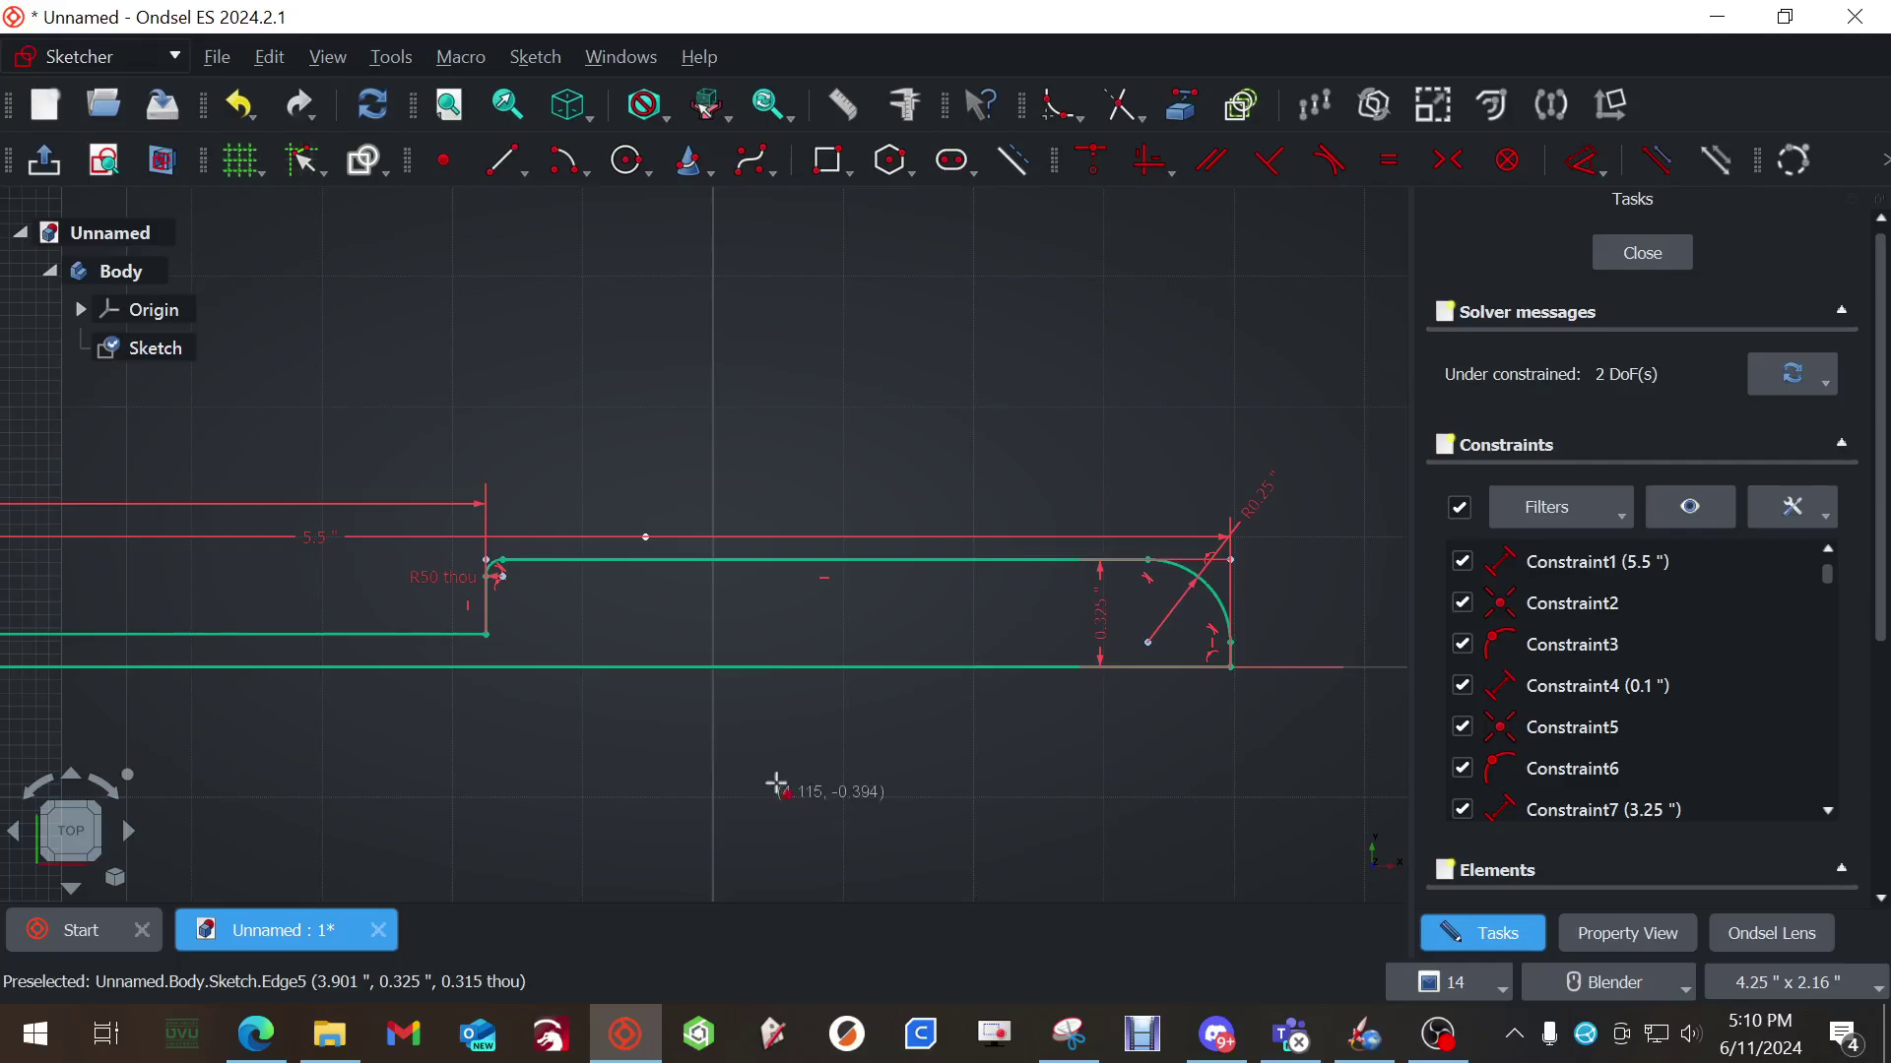
click(1597, 169)
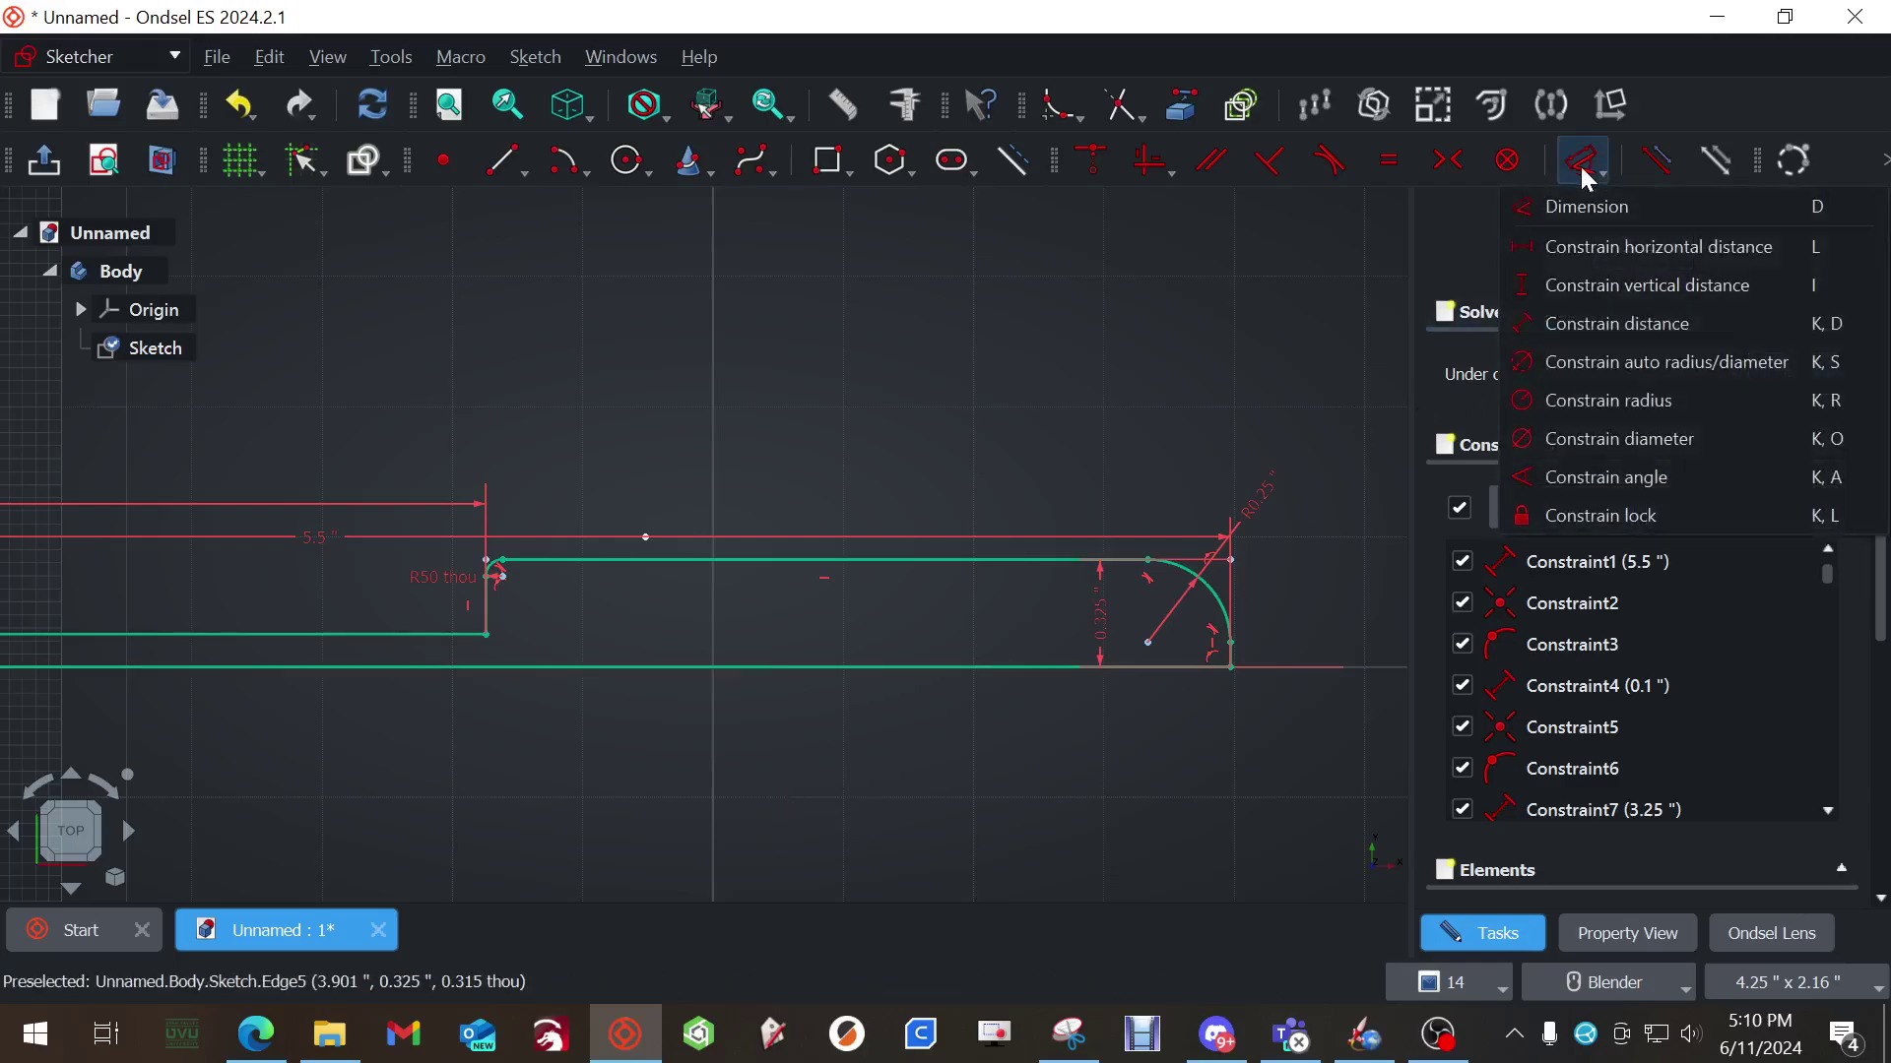
click(1573, 163)
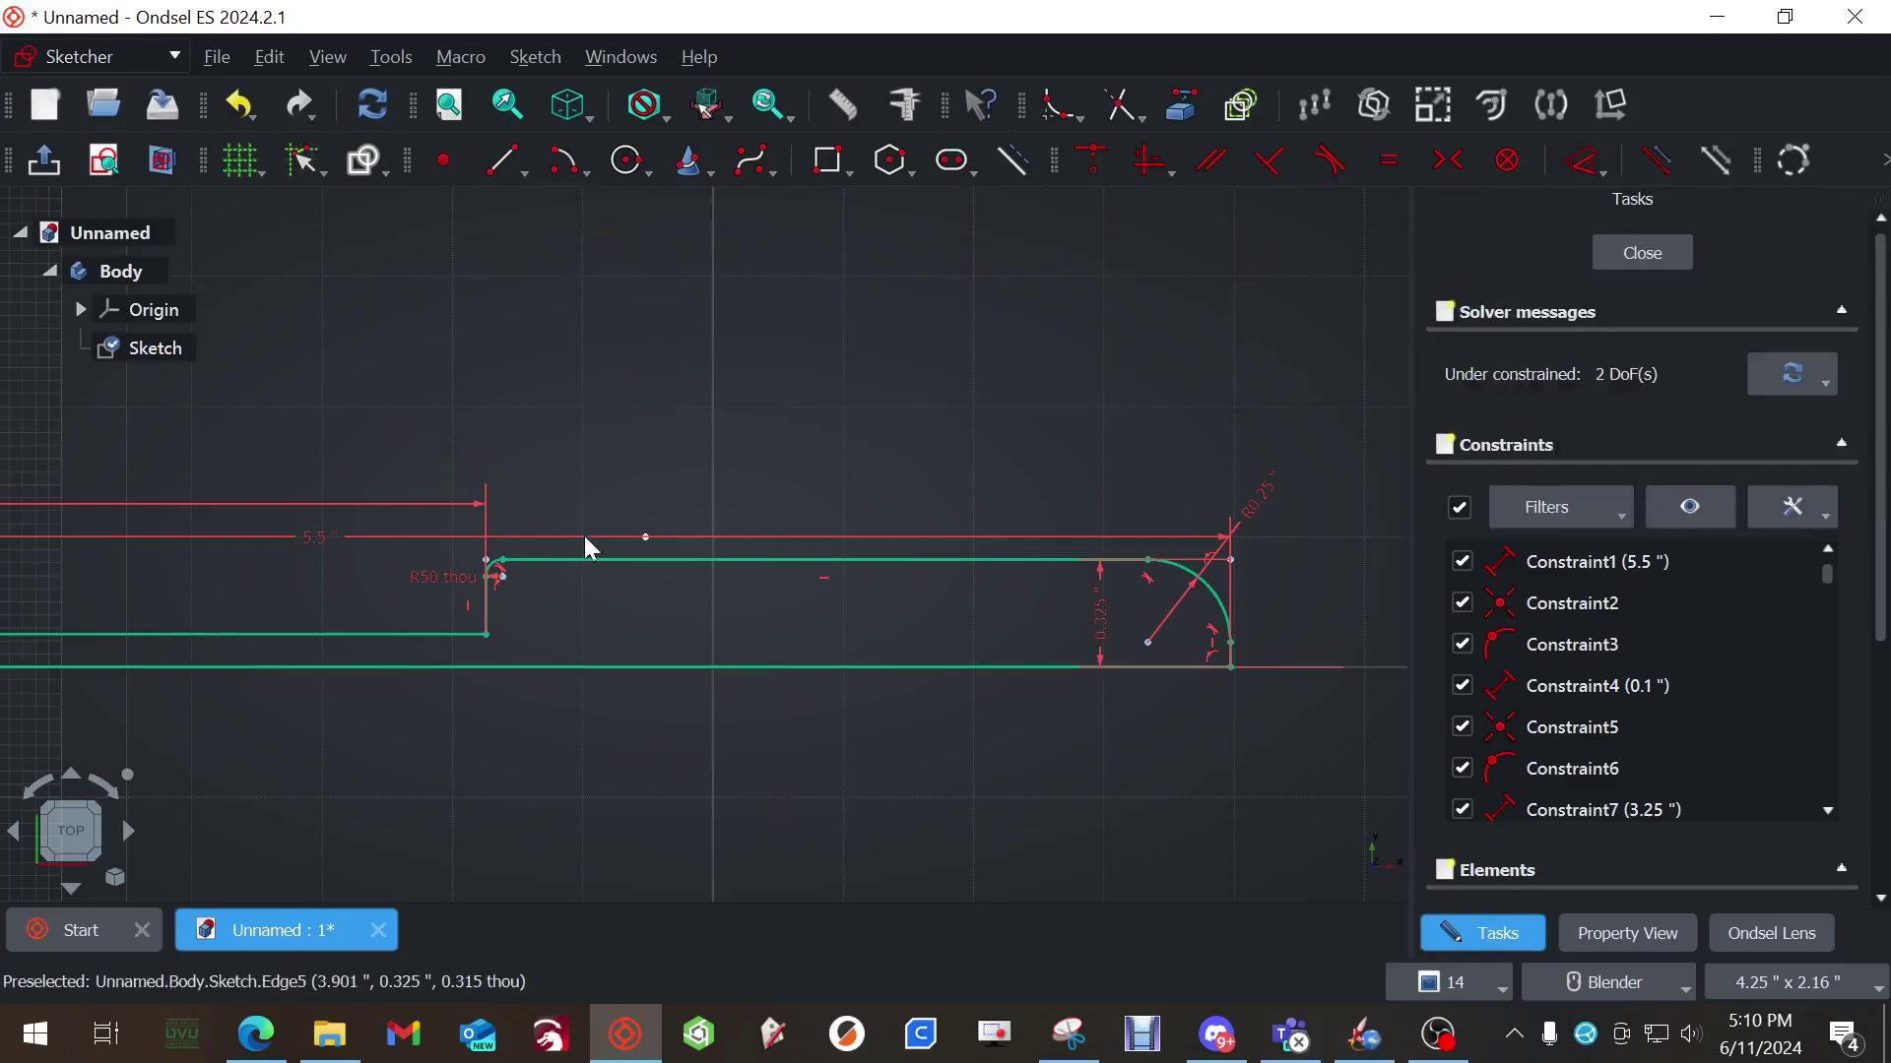
click(1576, 161)
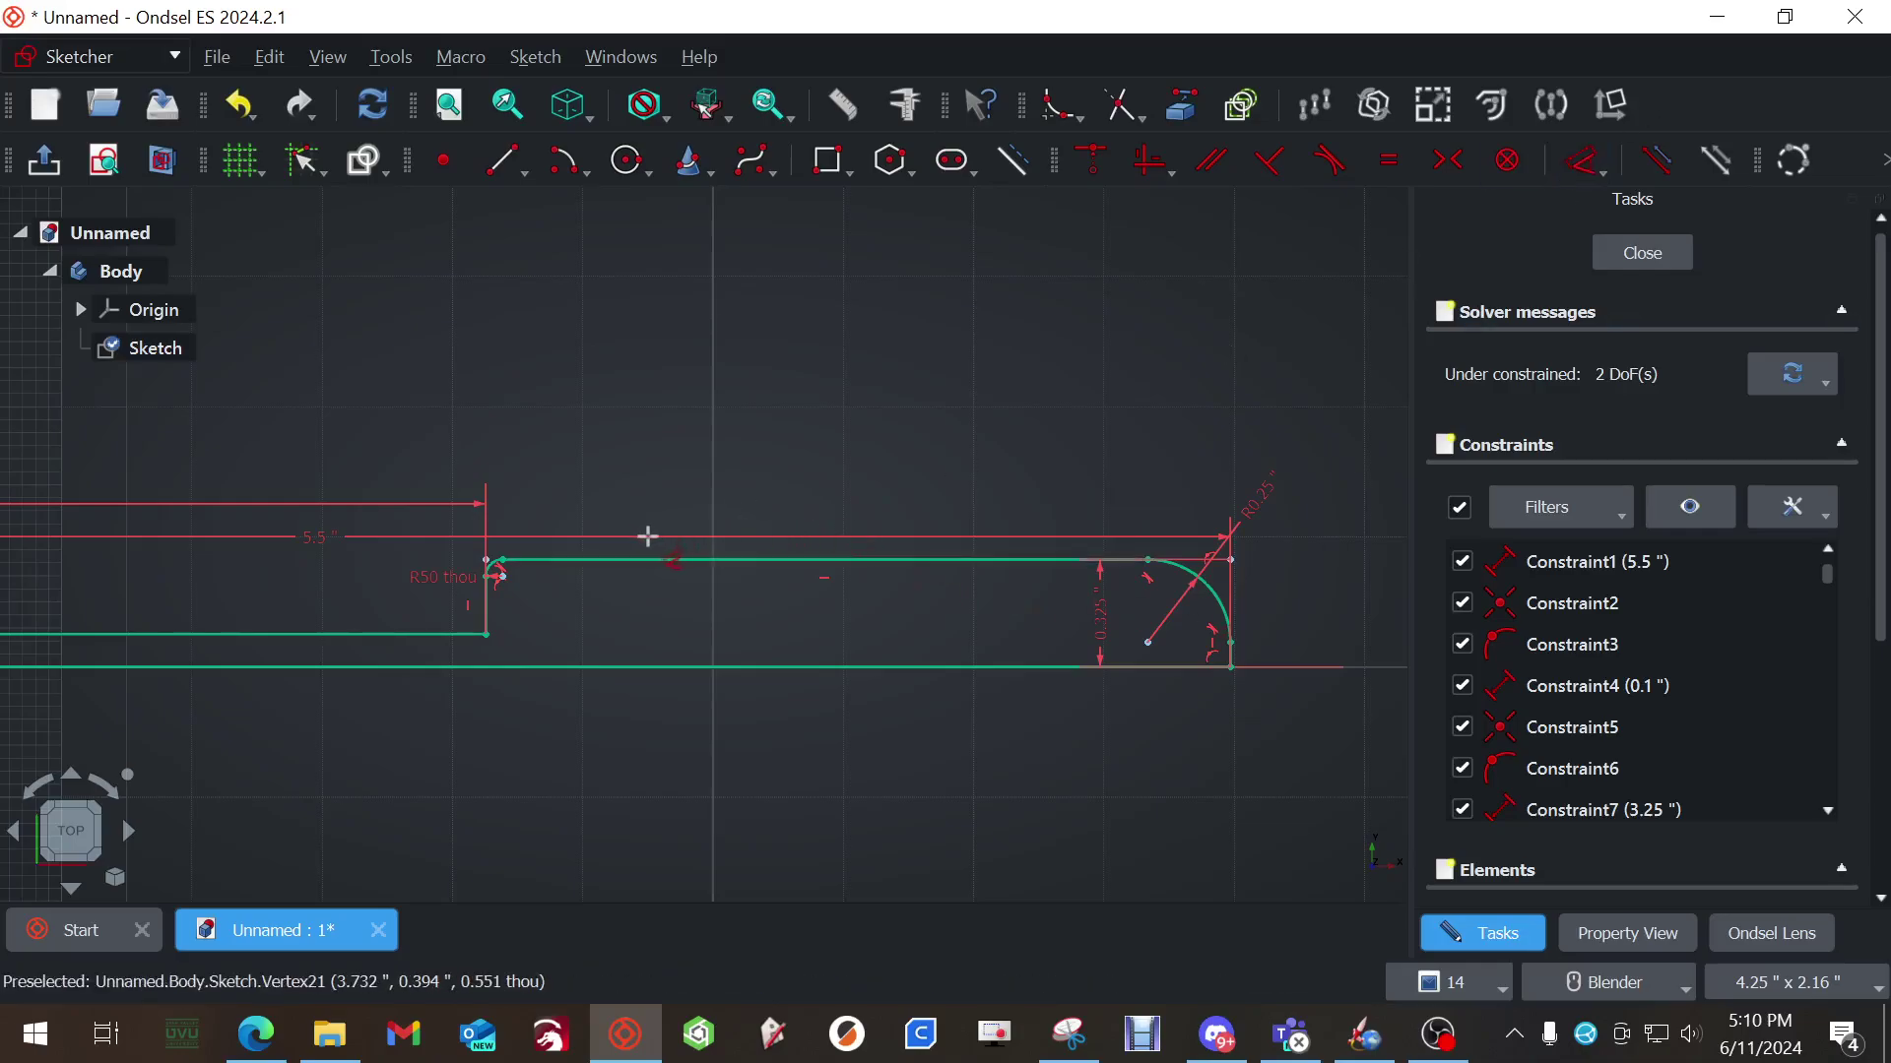
click(647, 537)
click(654, 661)
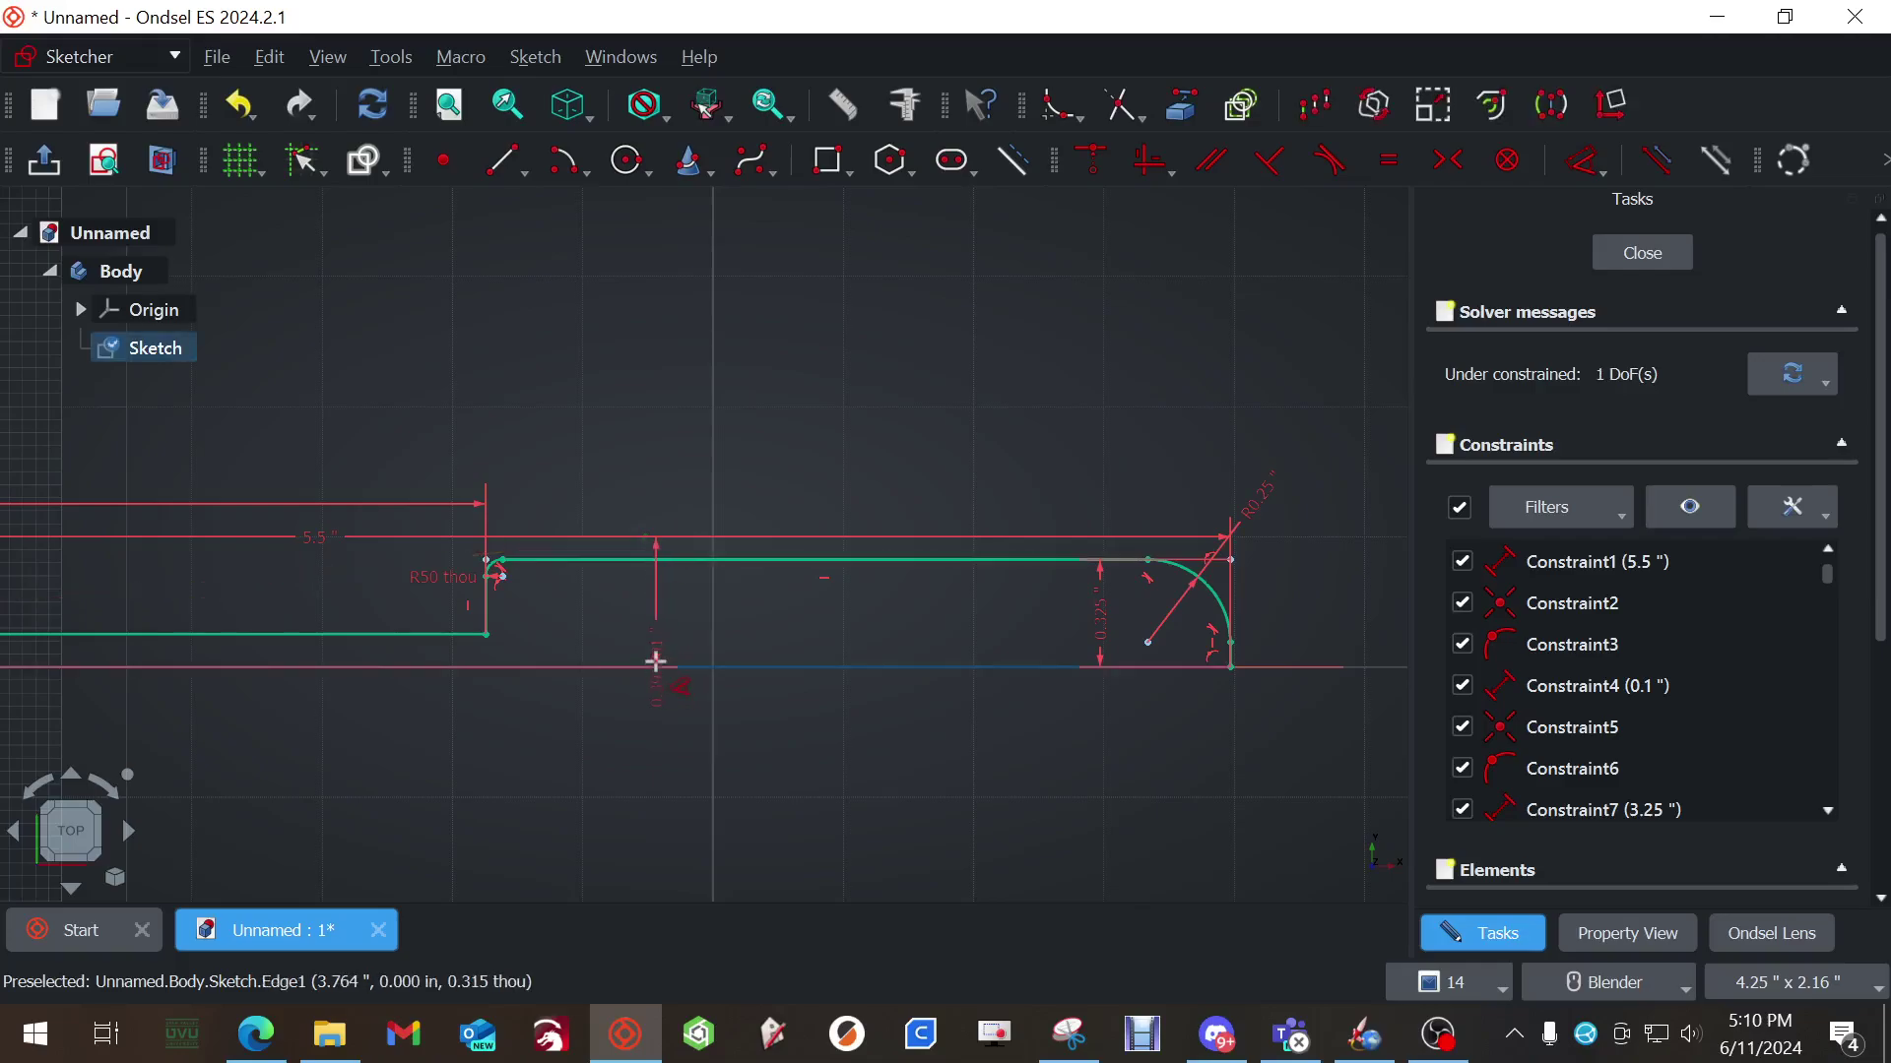
click(789, 652)
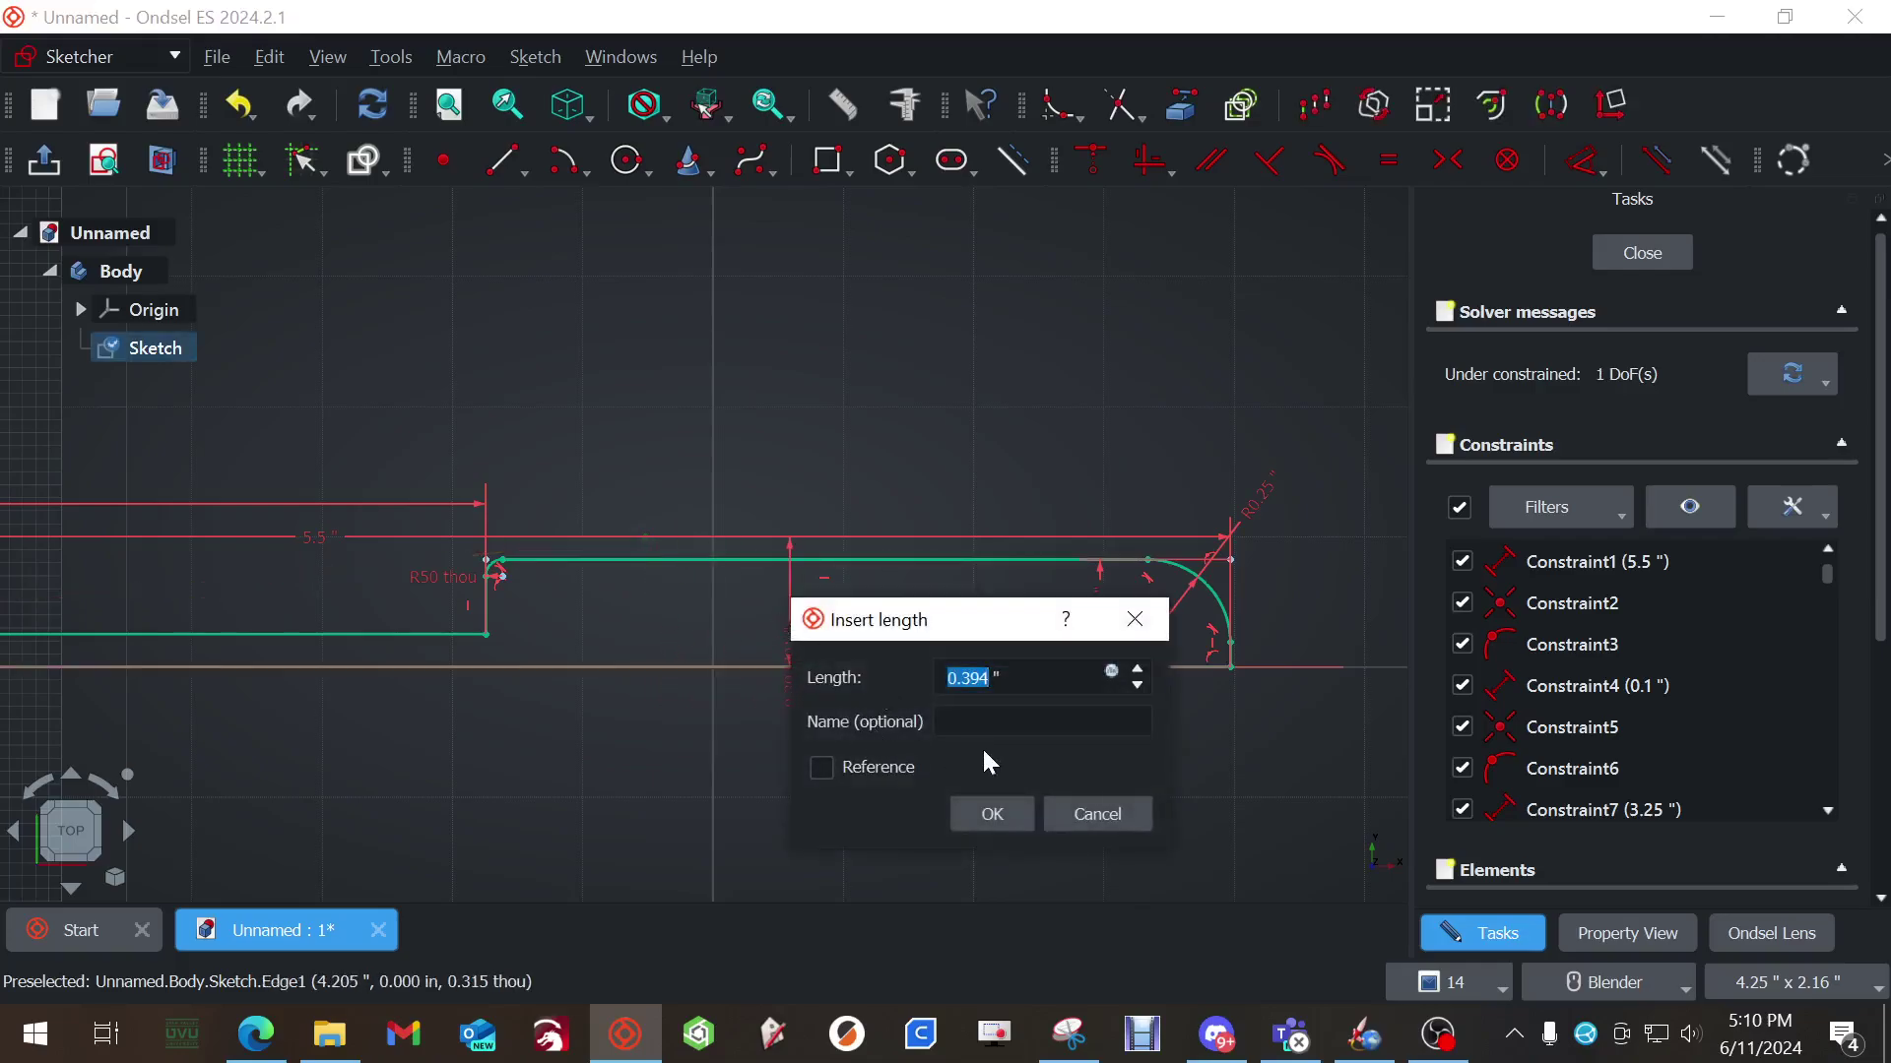
text(0.45)
key(Return)
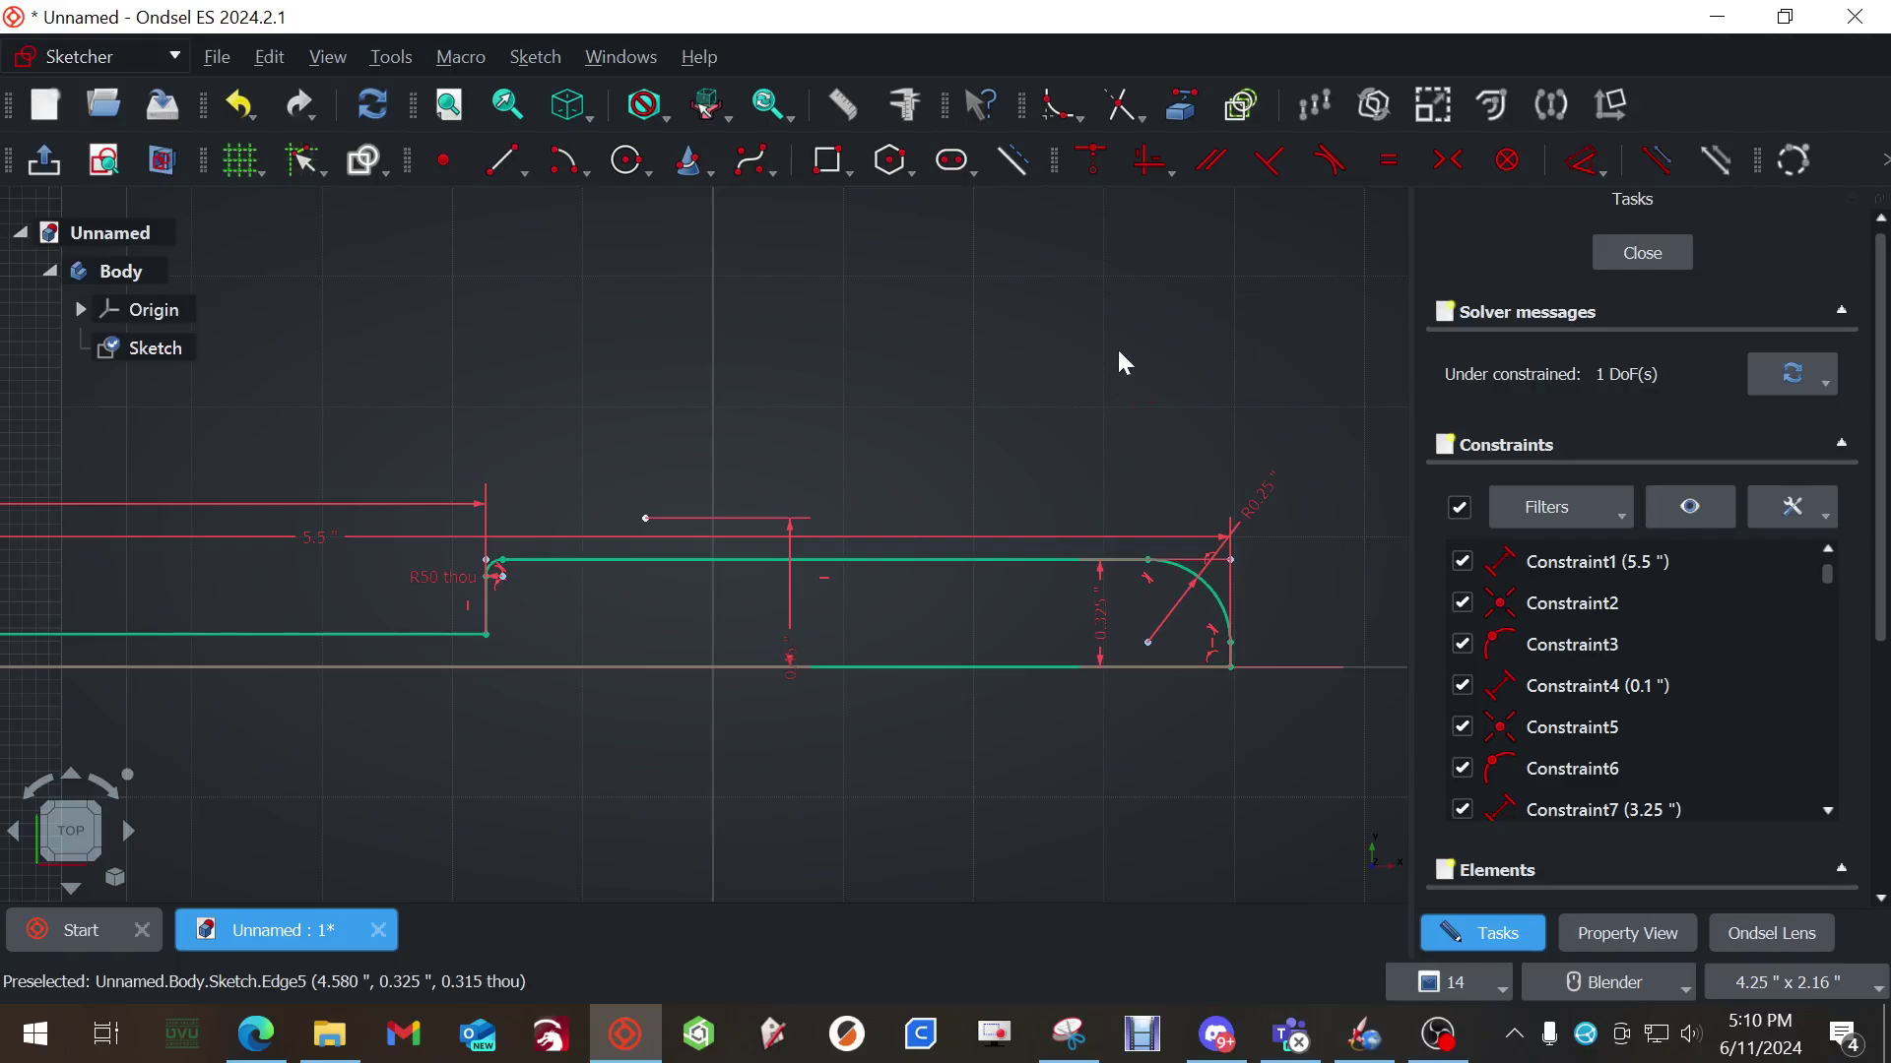
Fix the point with a 1.85 in horizontal distance from the profile's right end
click(1604, 179)
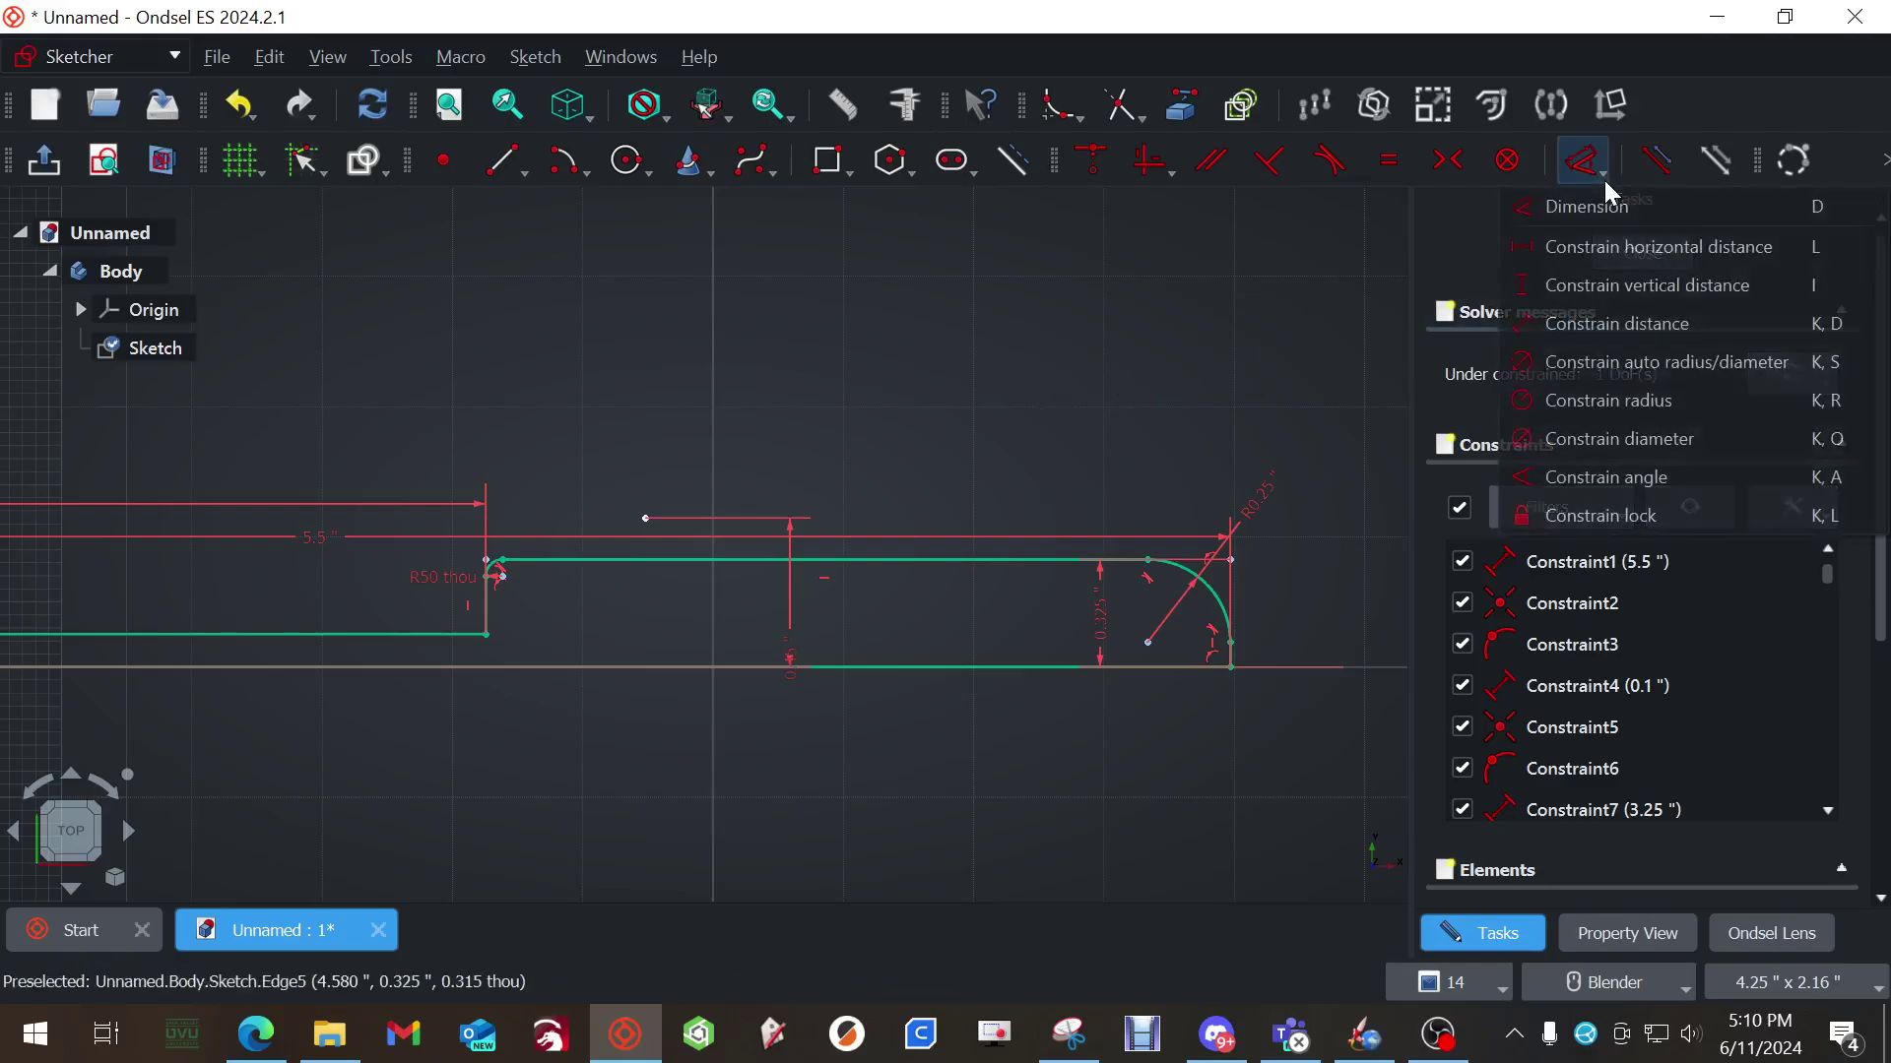
click(1647, 246)
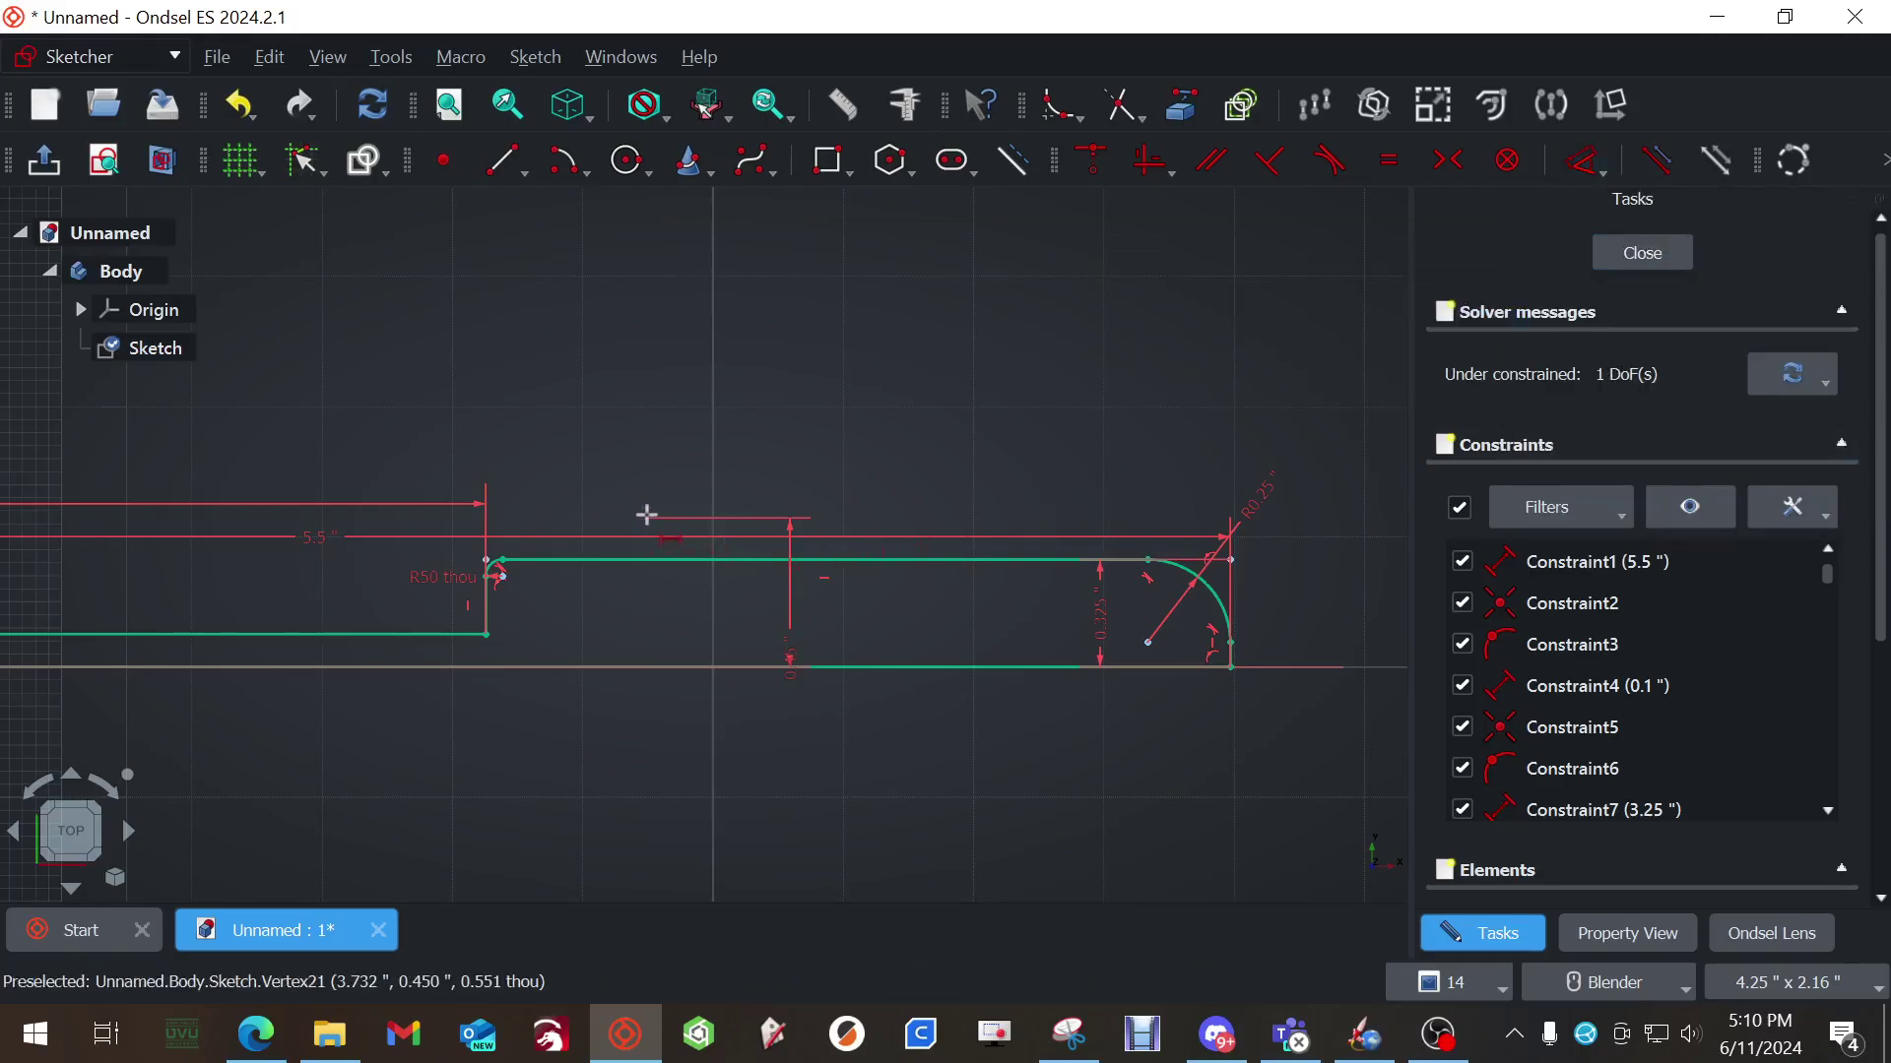
click(1232, 666)
text(1.85 ")
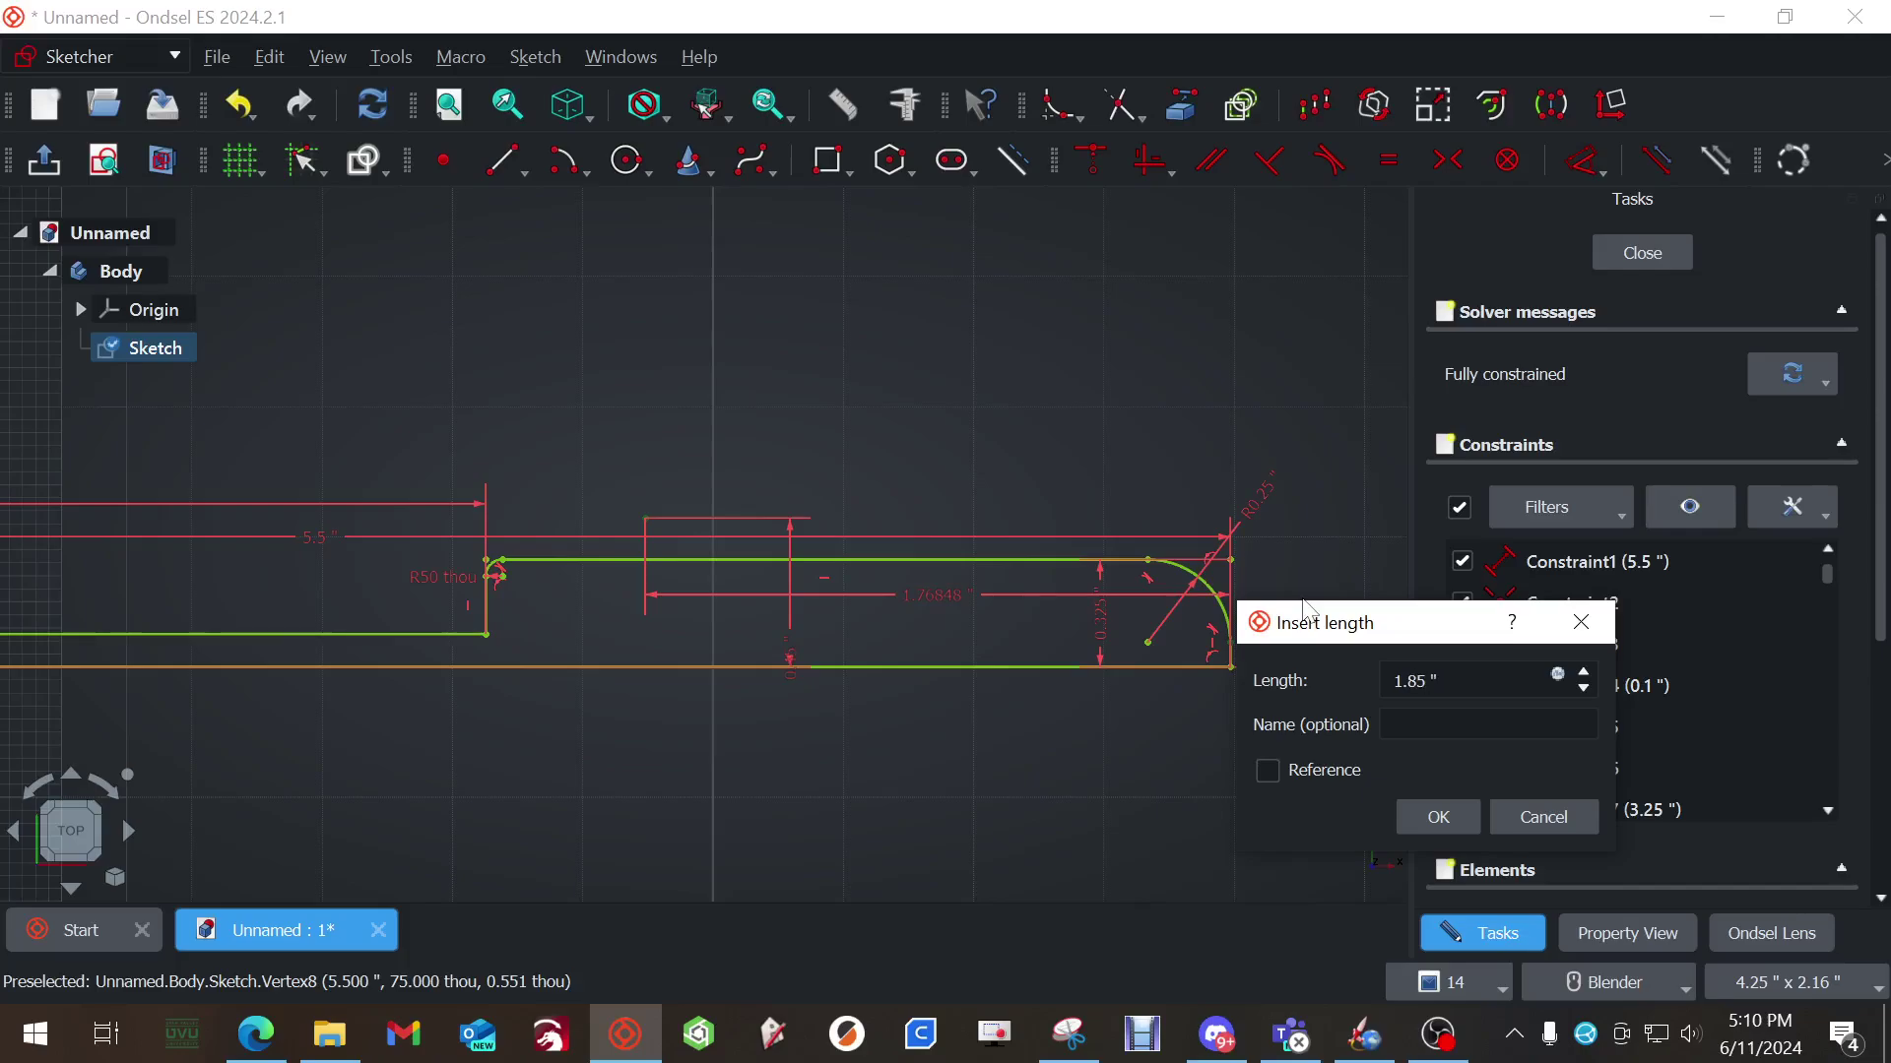
key(Return)
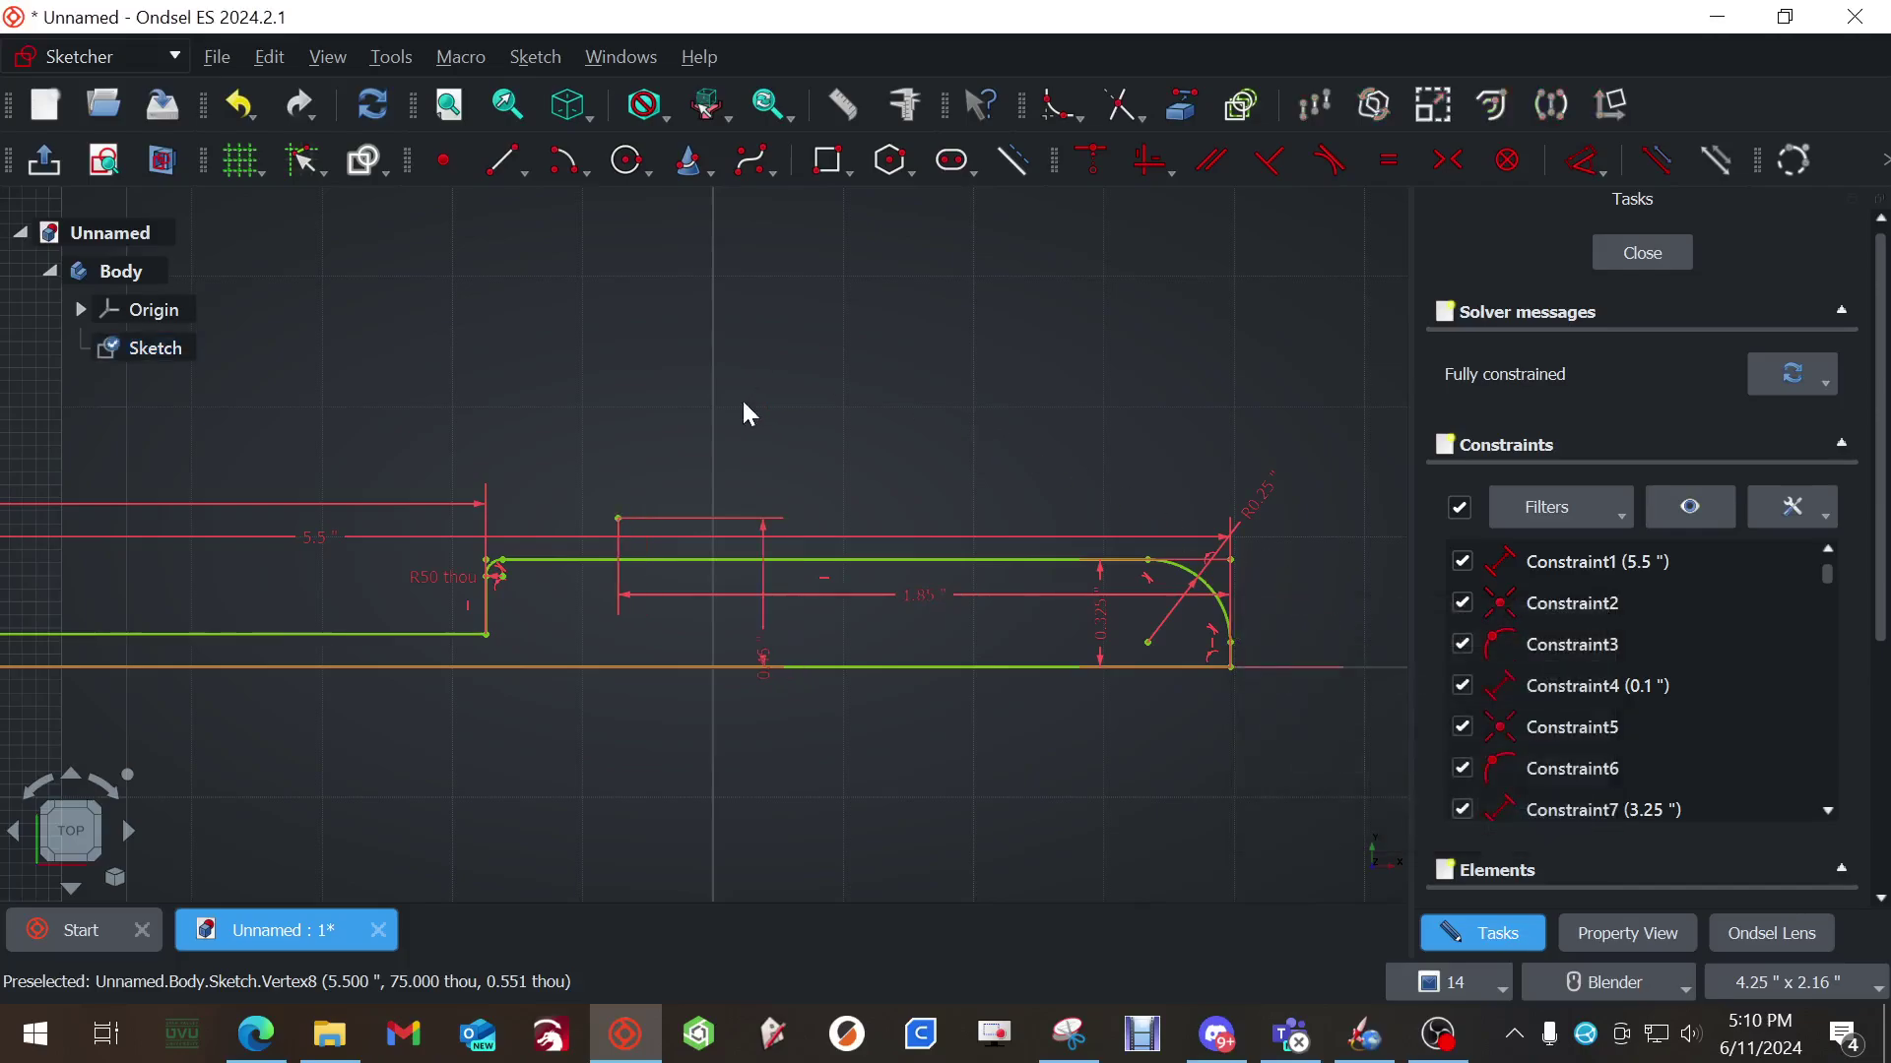
scroll(724, 434, up, 3)
mouse_move(616, 528)
shift+middle_down()
mouse_move(671, 447)
mouse_move(893, 343)
shift+middle_up()
Draw a centre-and-endpoints arc centred on the new point, with both ends on the top edge
click(587, 175)
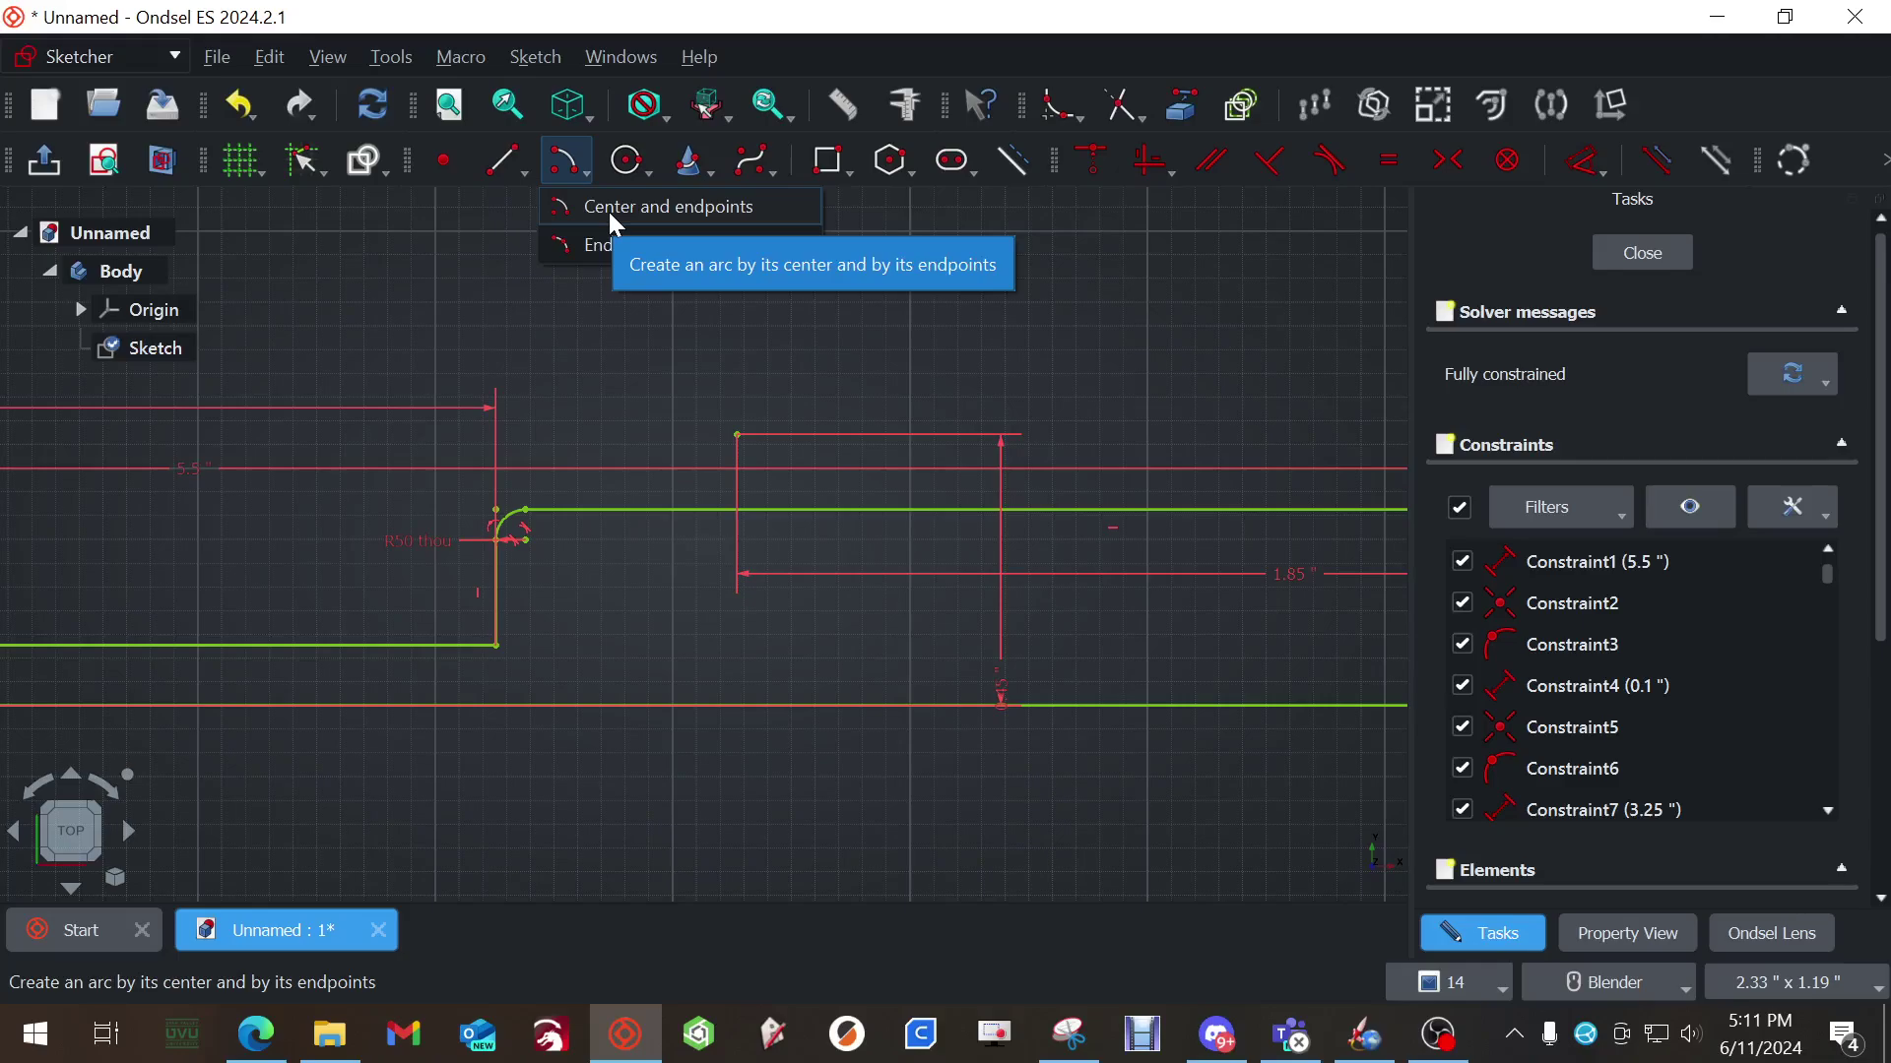
click(608, 210)
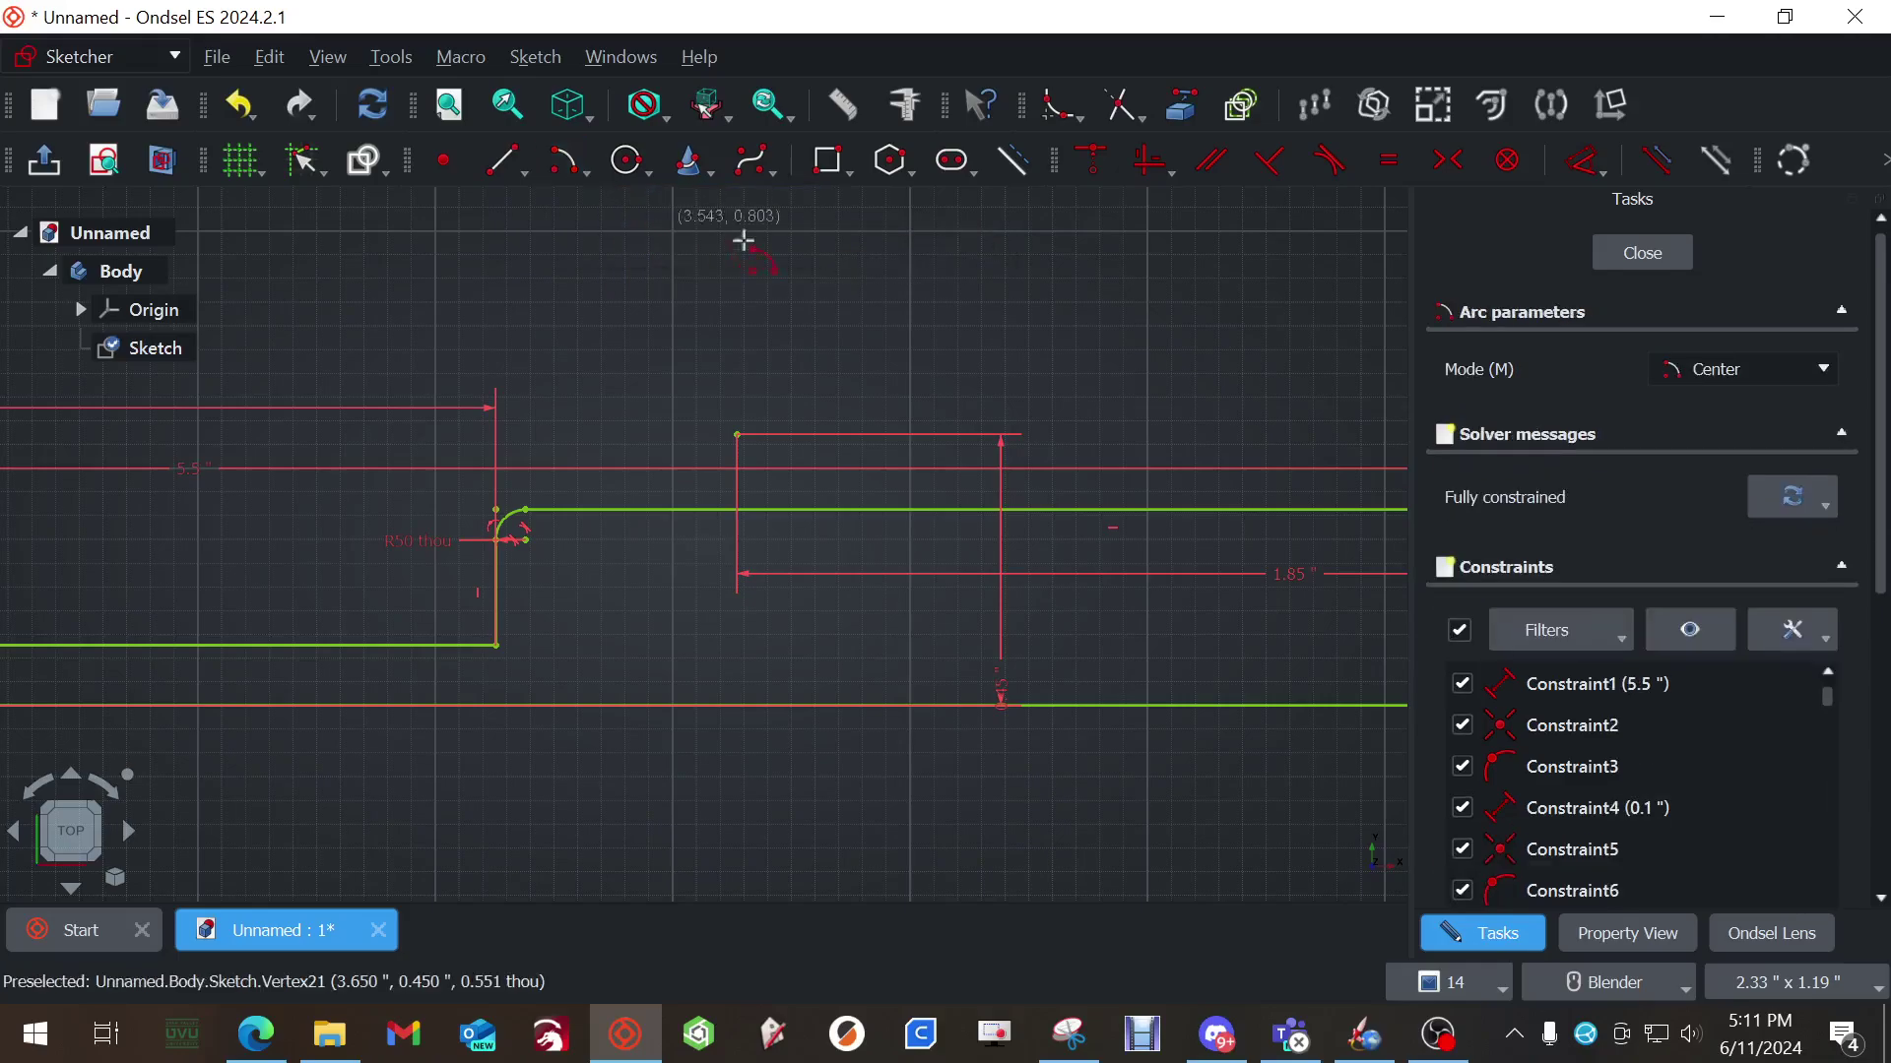
click(736, 435)
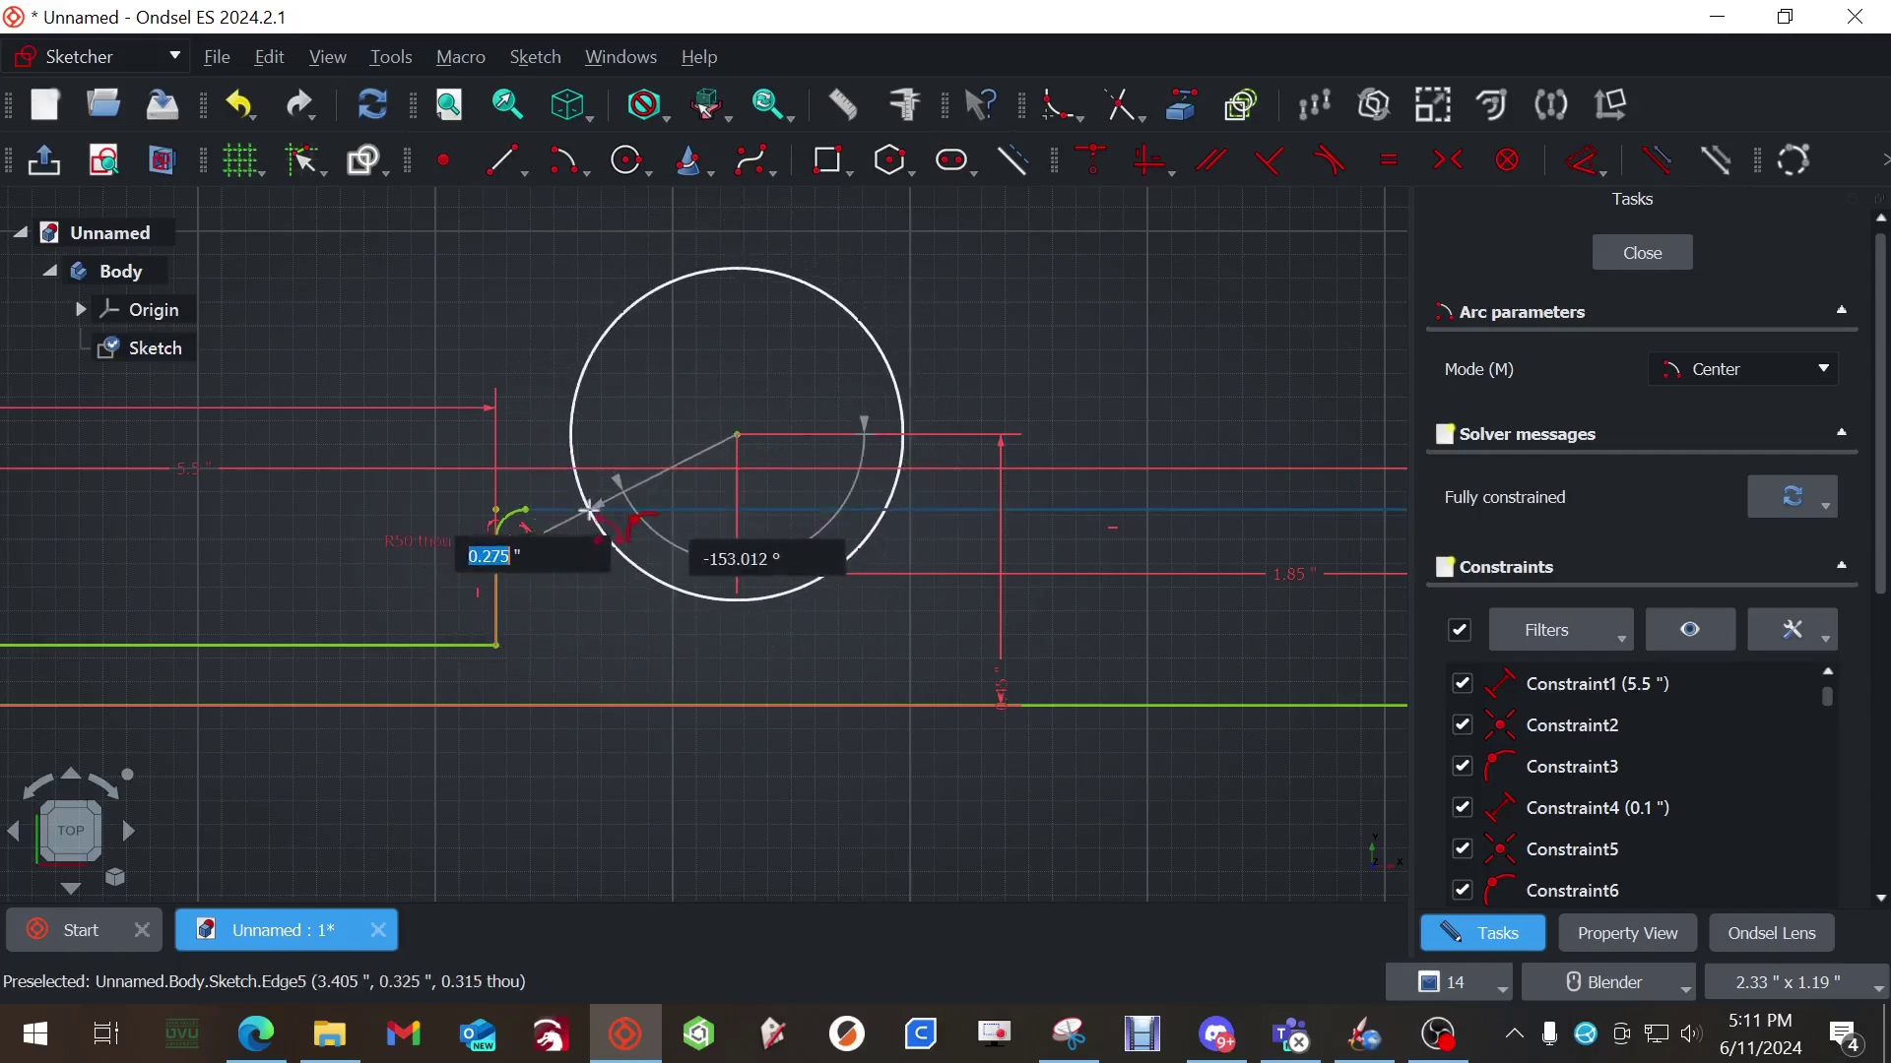
click(588, 511)
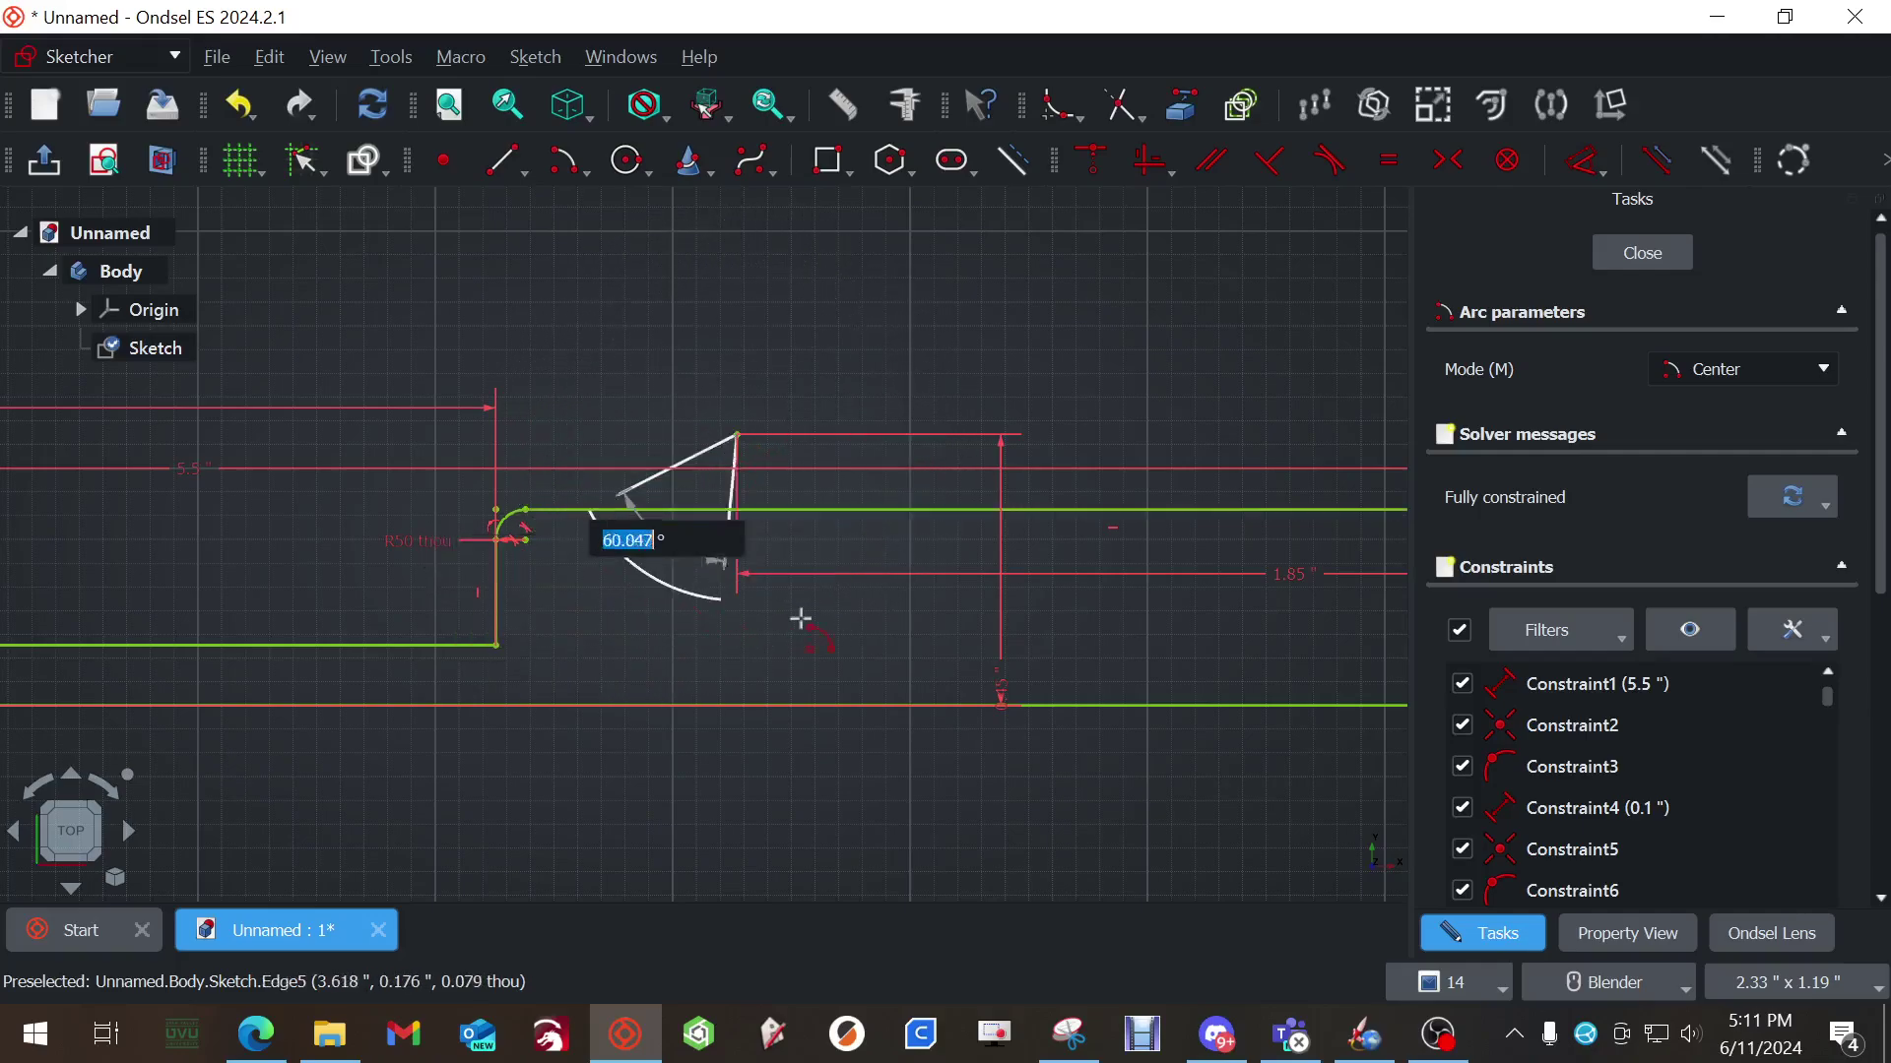
click(888, 510)
key(Escape)
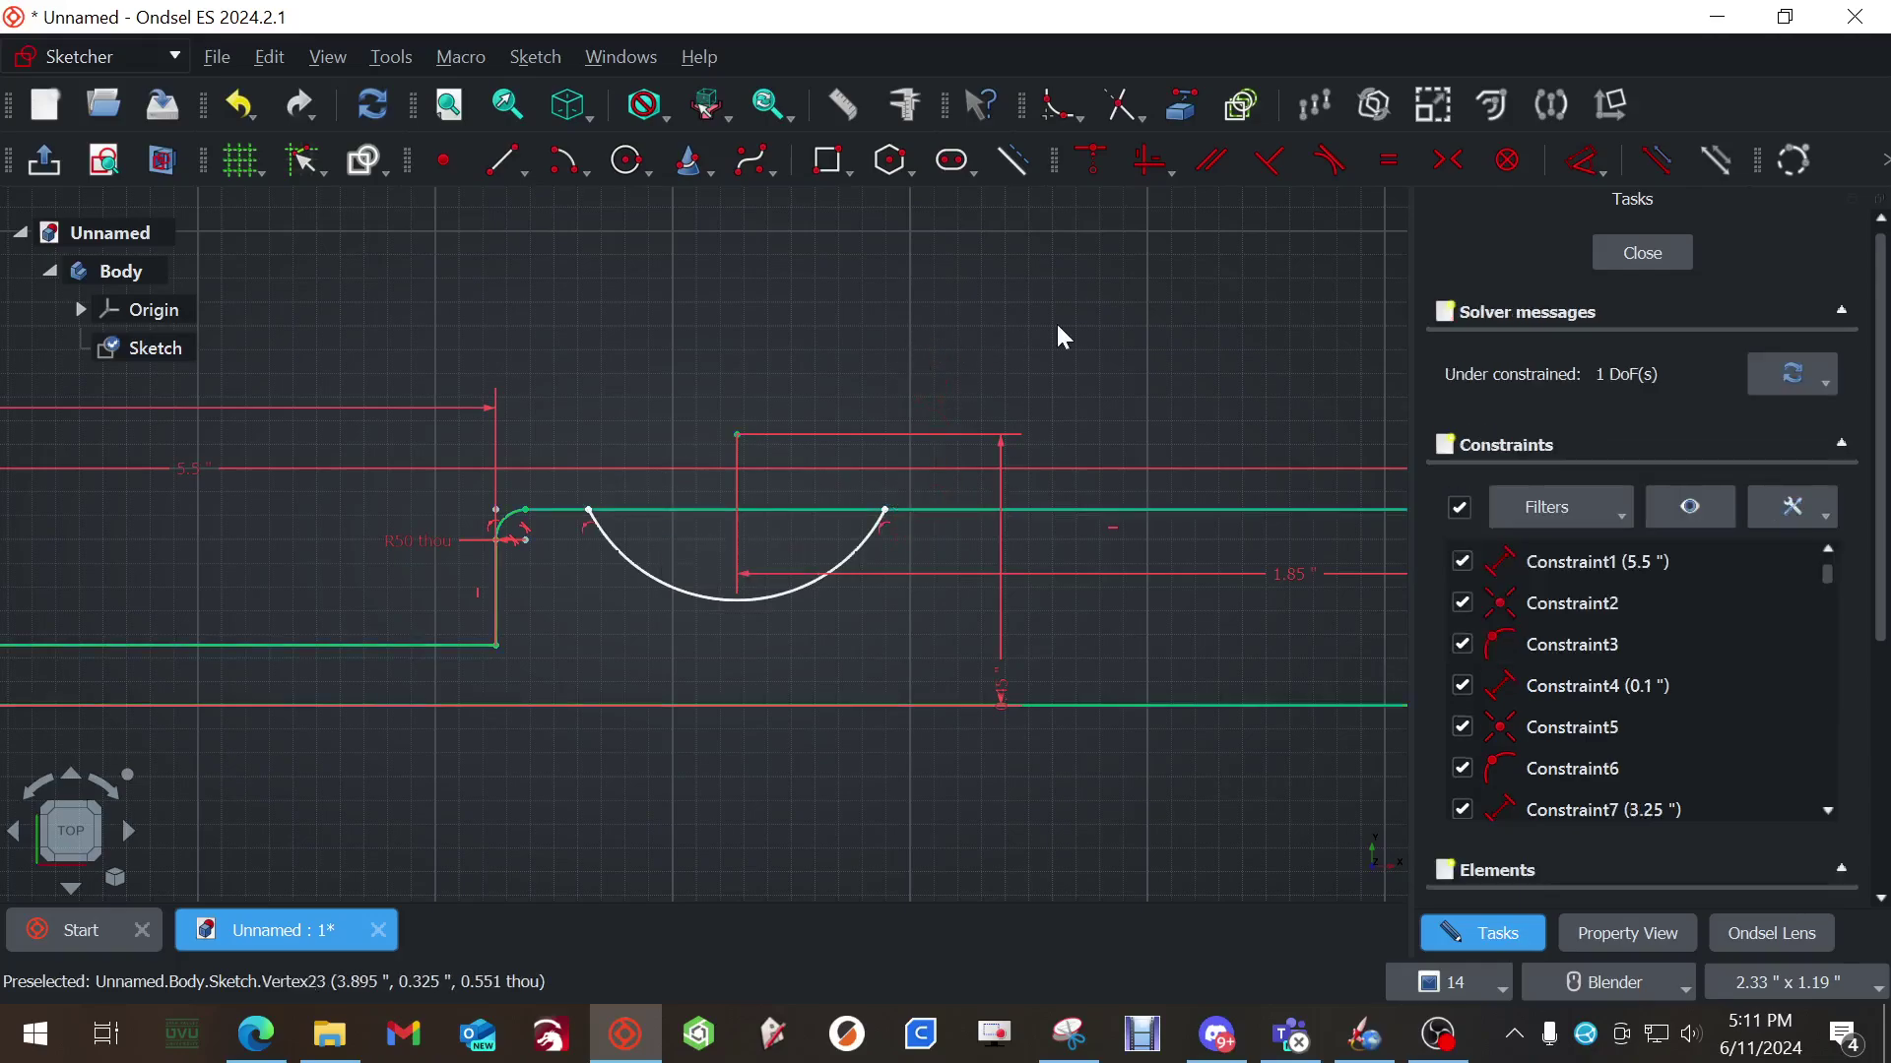
Constrain the arc's radius to 0.3 in
click(743, 620)
click(589, 835)
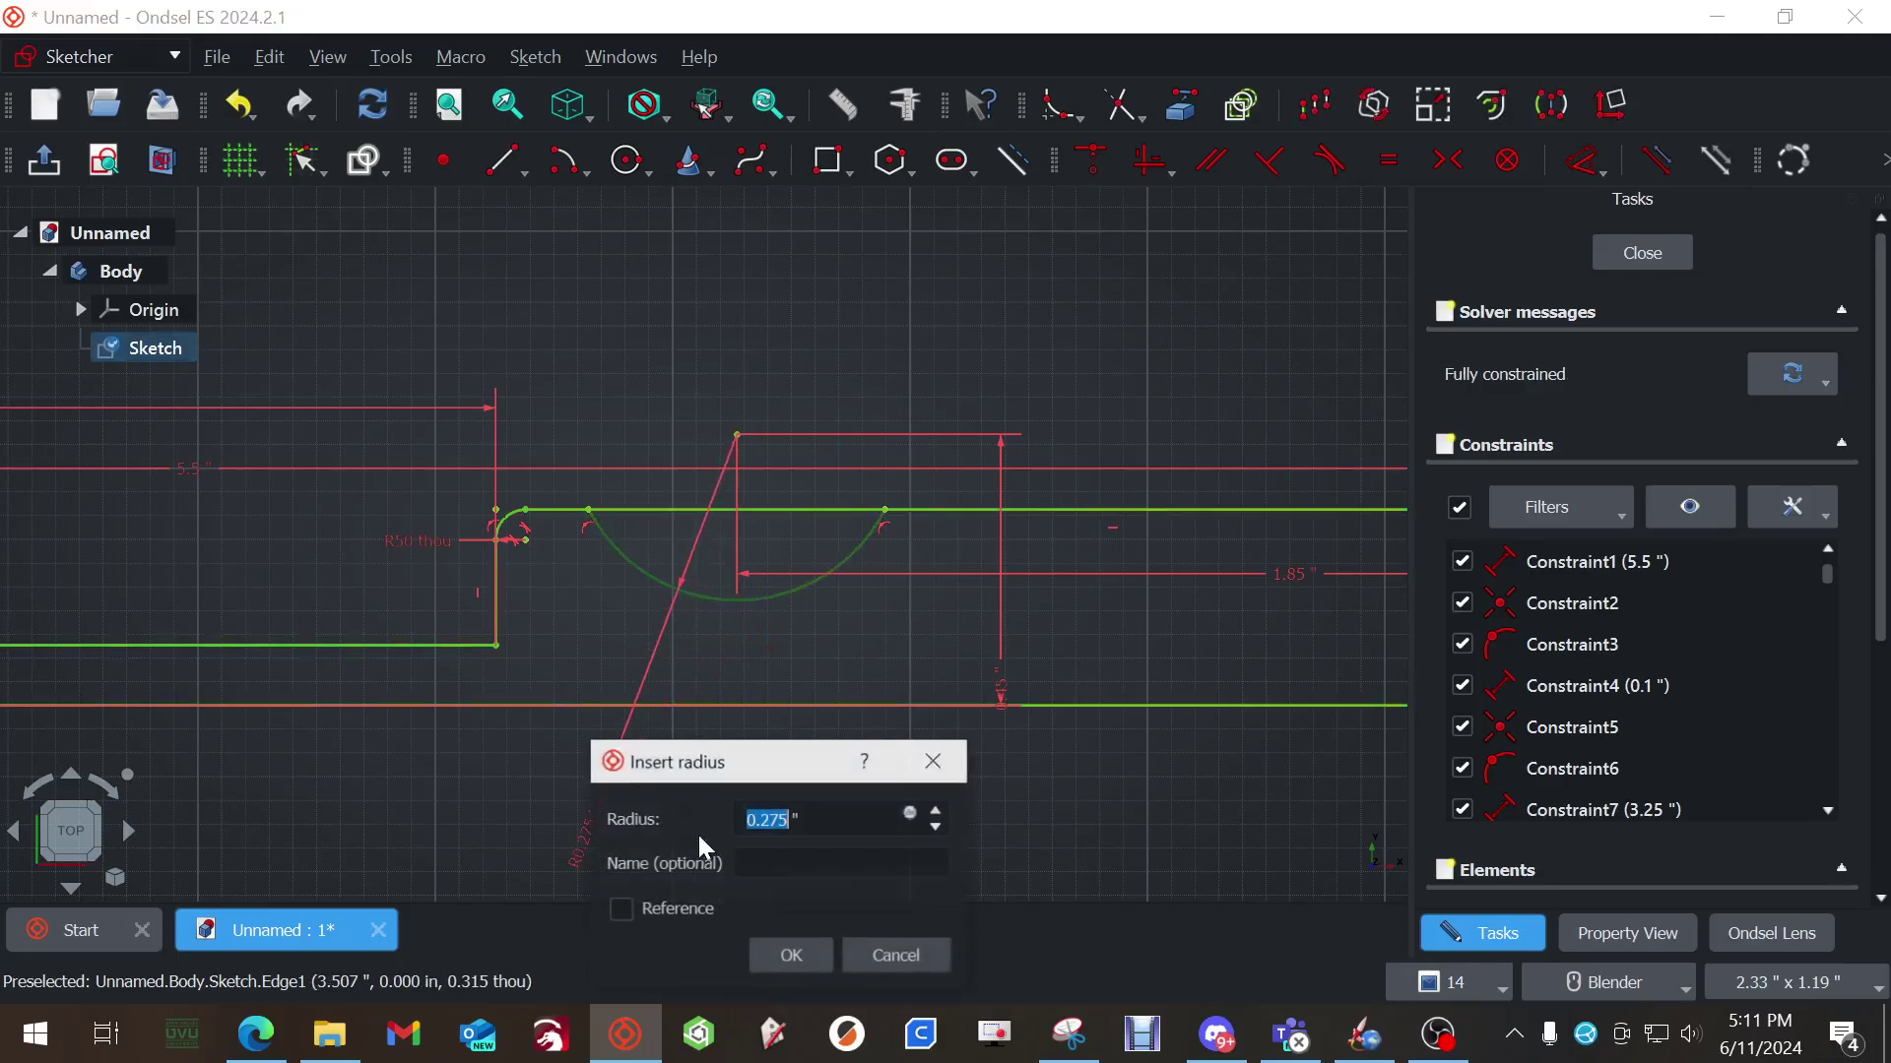
text(0.3)
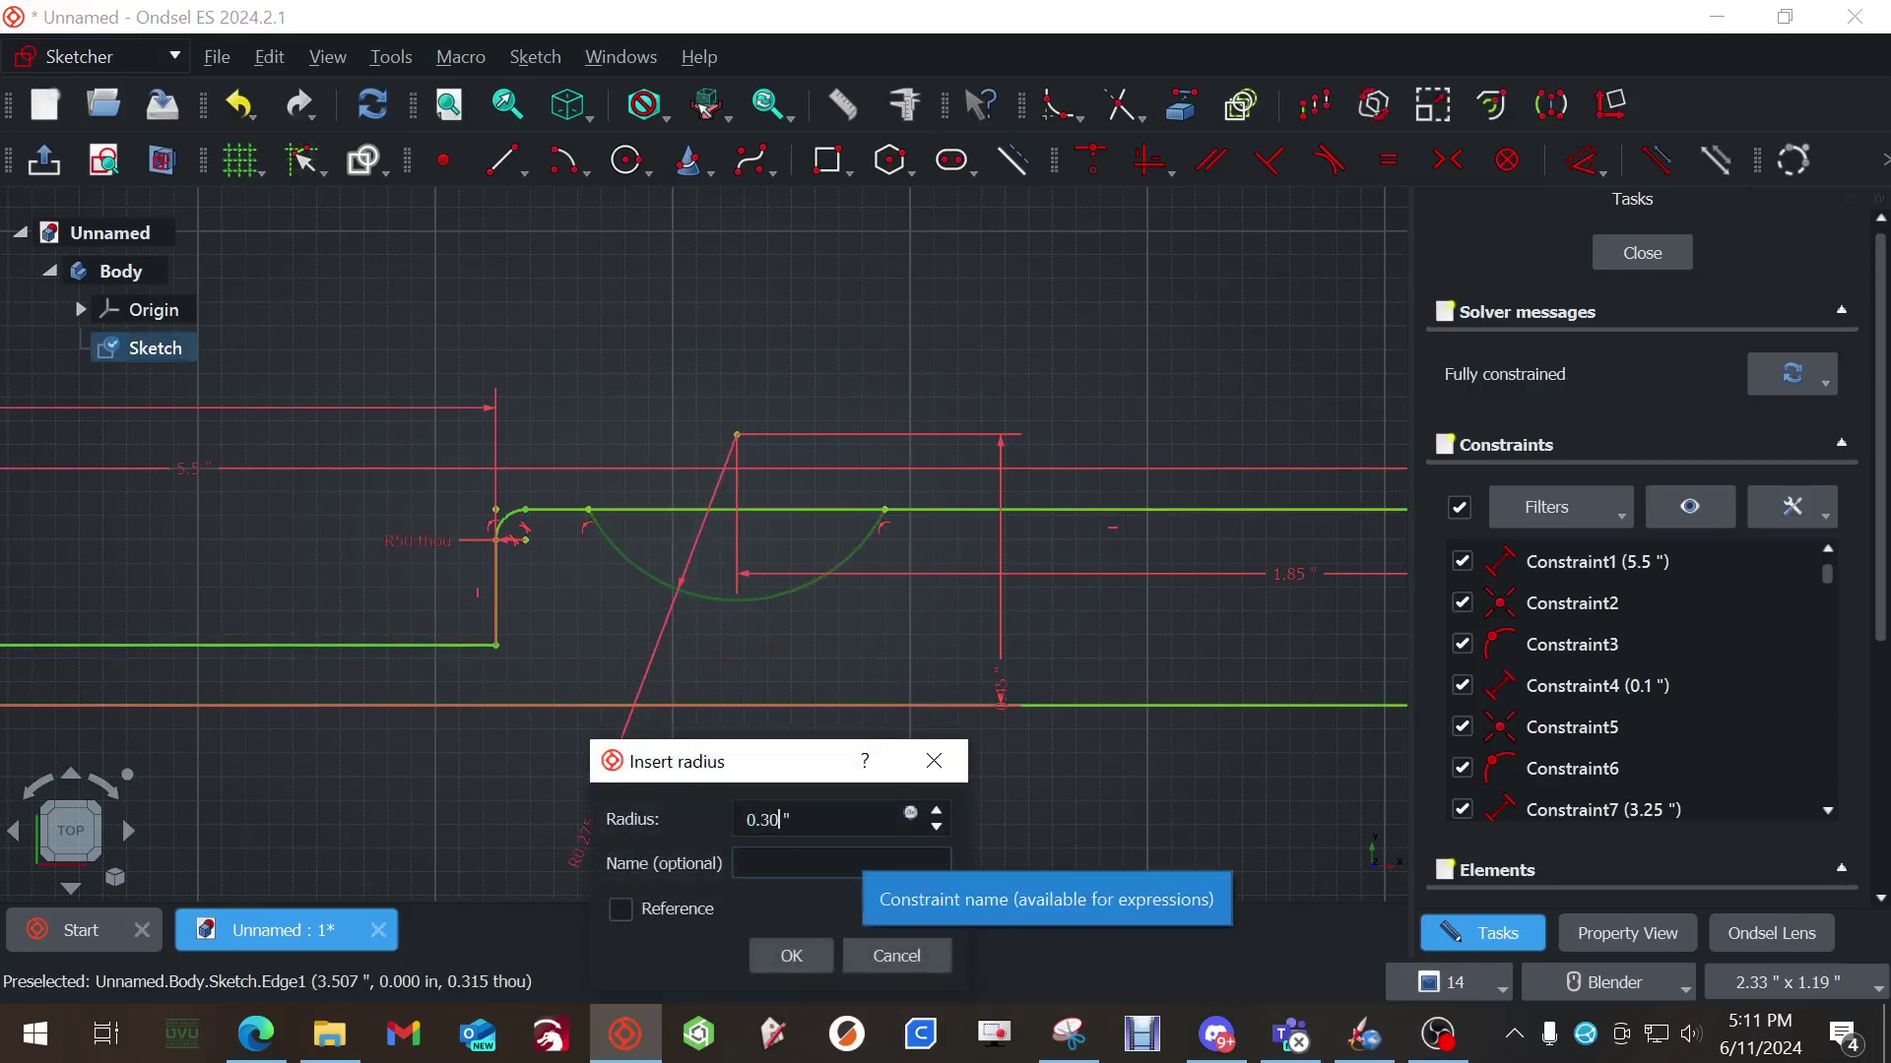
key(Return)
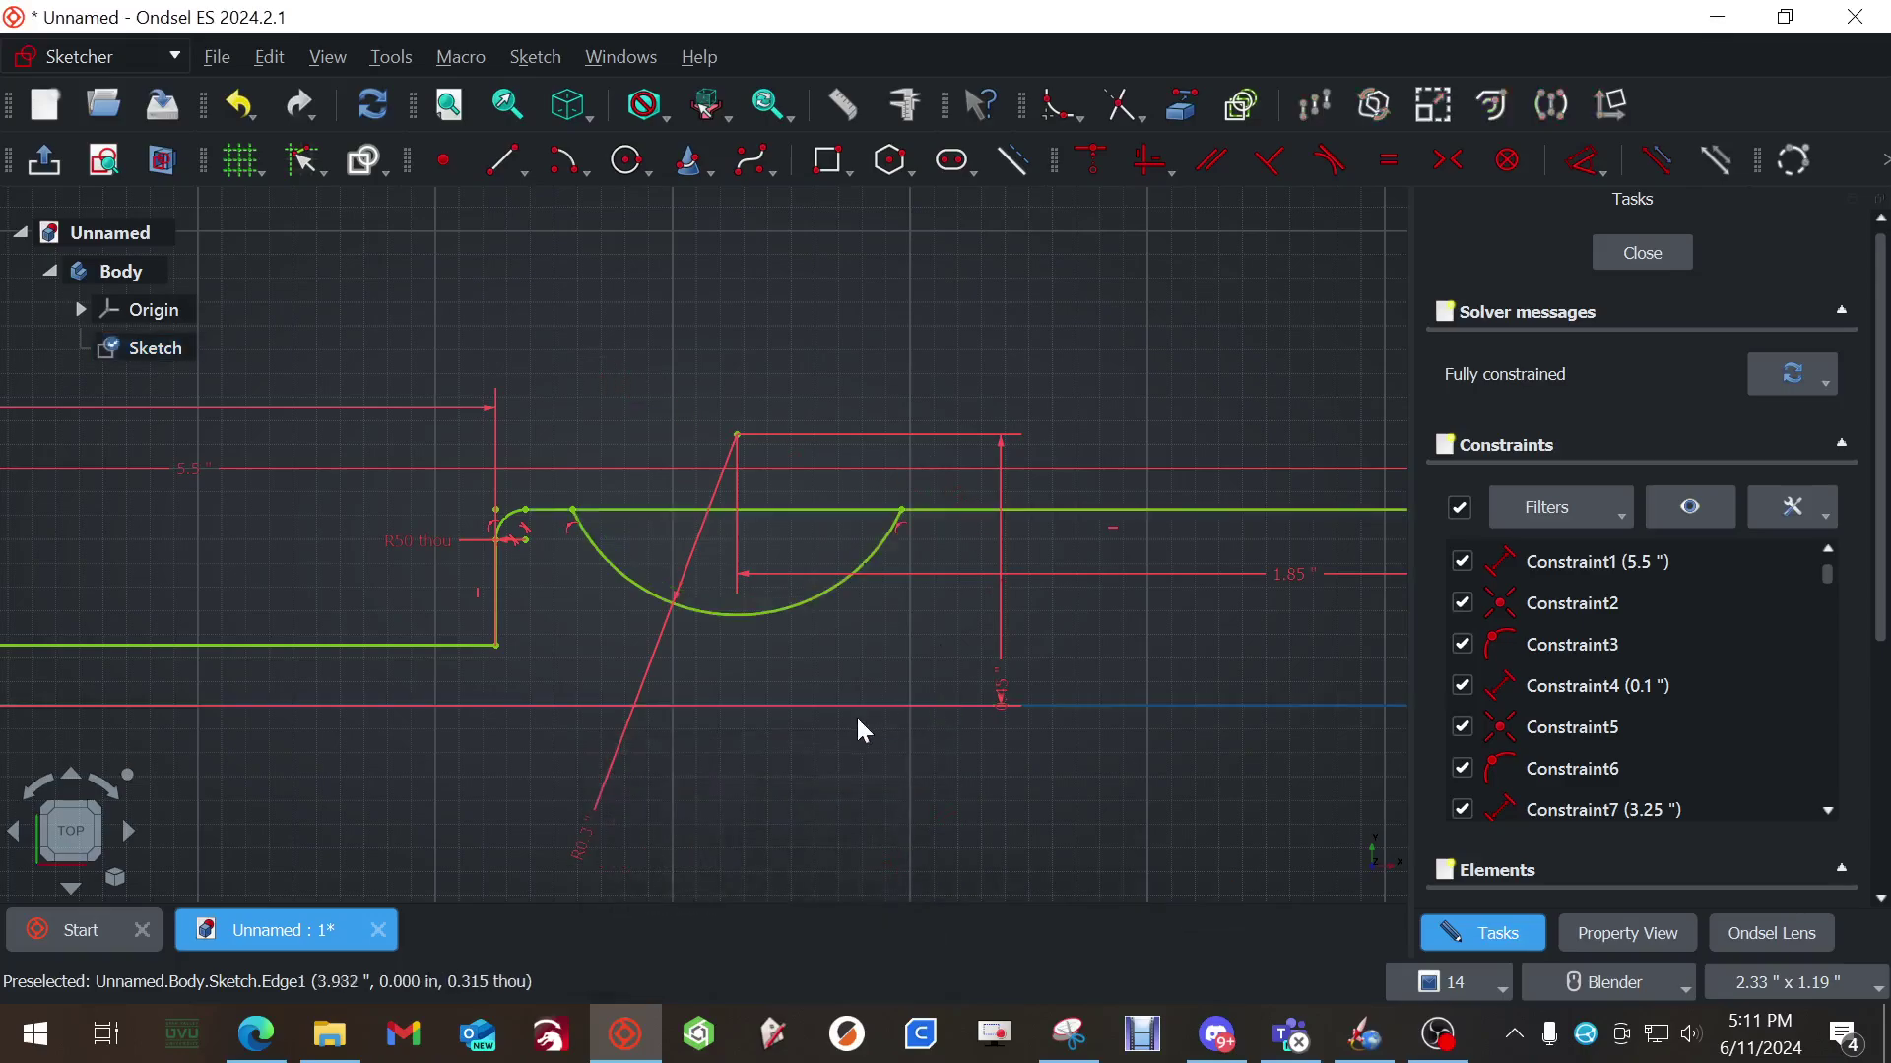
Try a fillet between the horizontal top line and the large arc, then undo it
scroll(627, 543, up, 4)
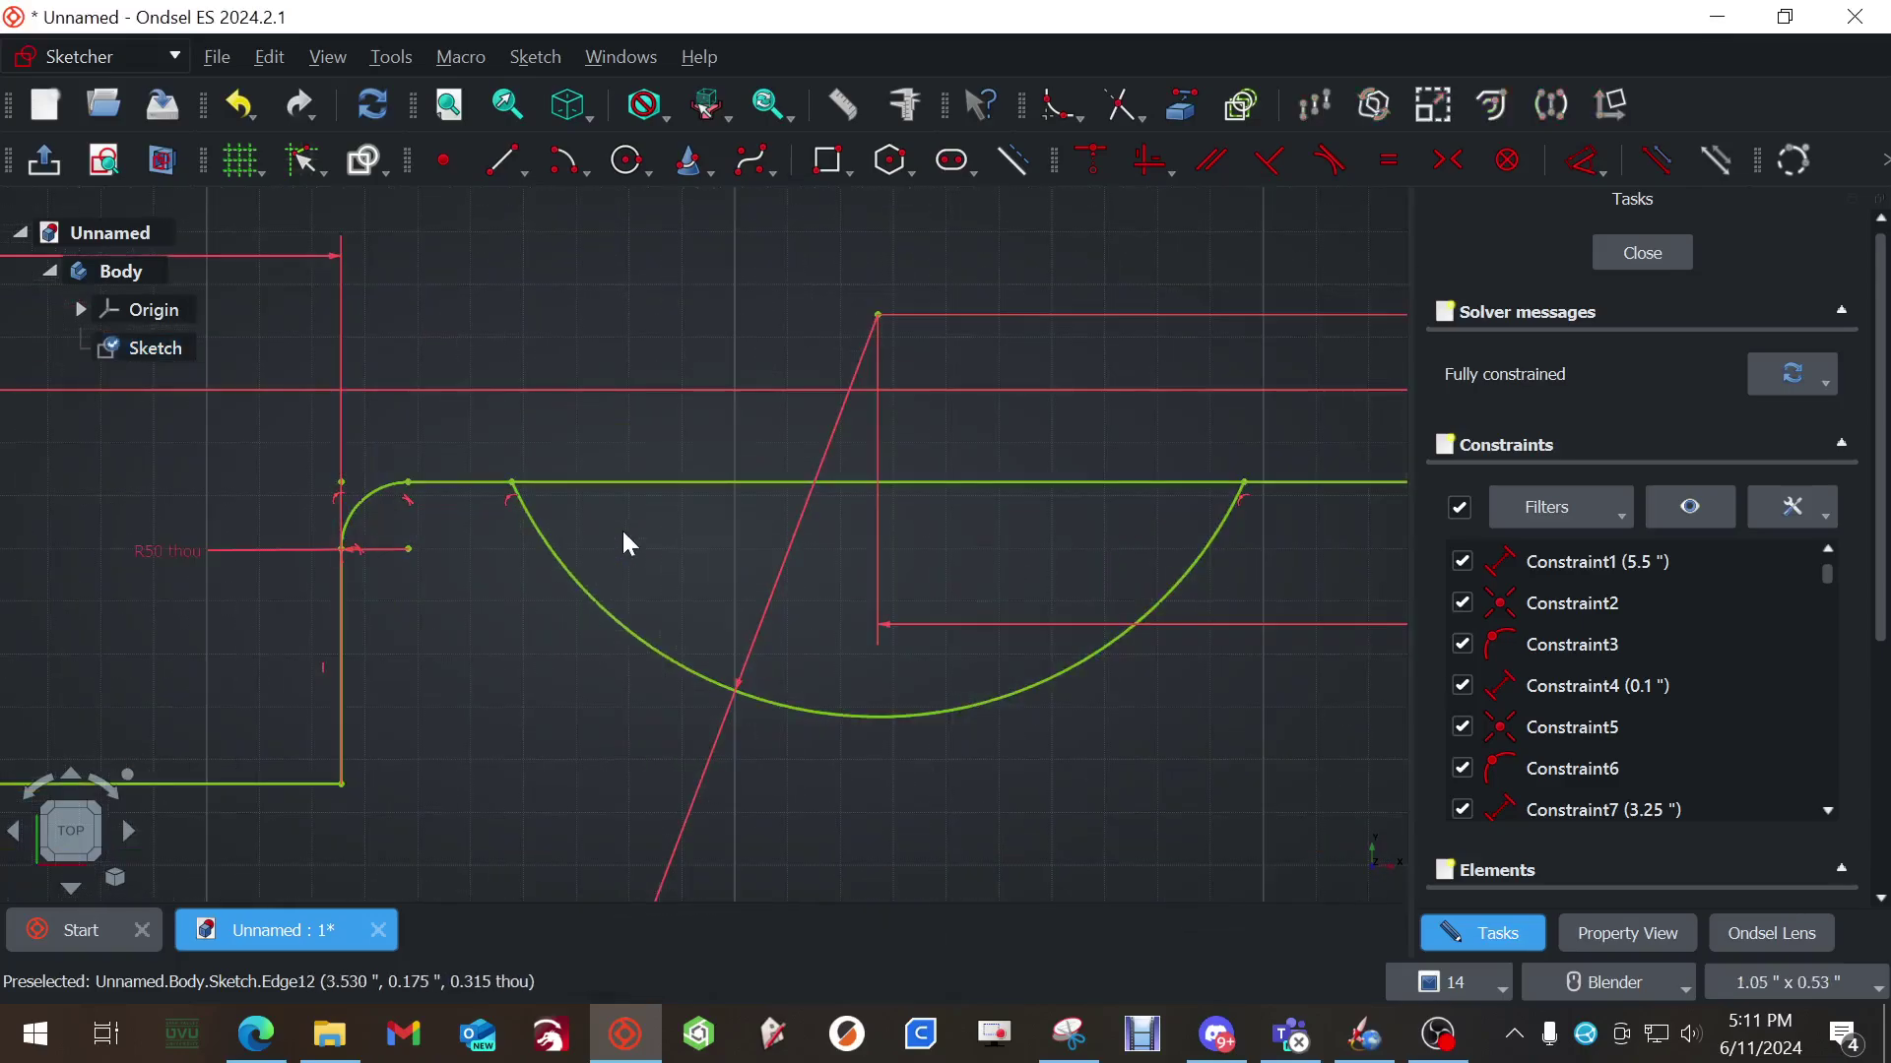
click(1060, 106)
click(477, 483)
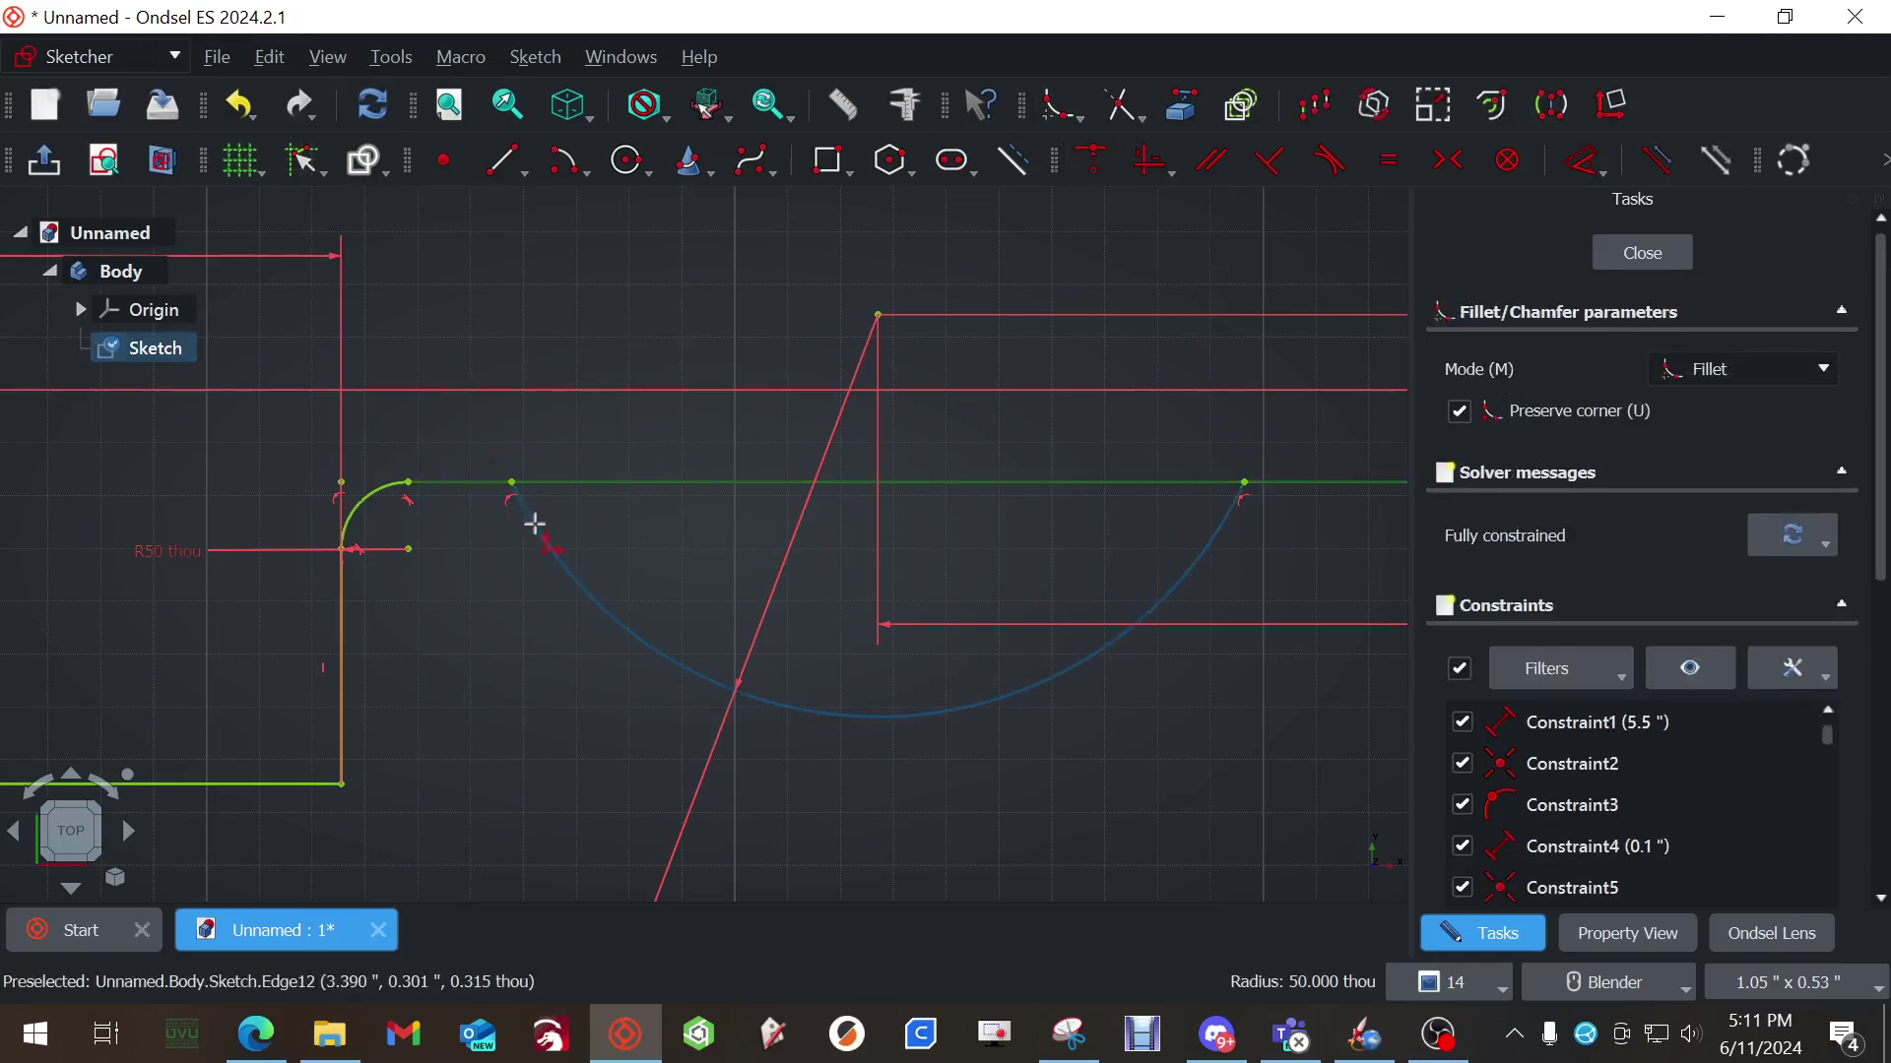
click(532, 520)
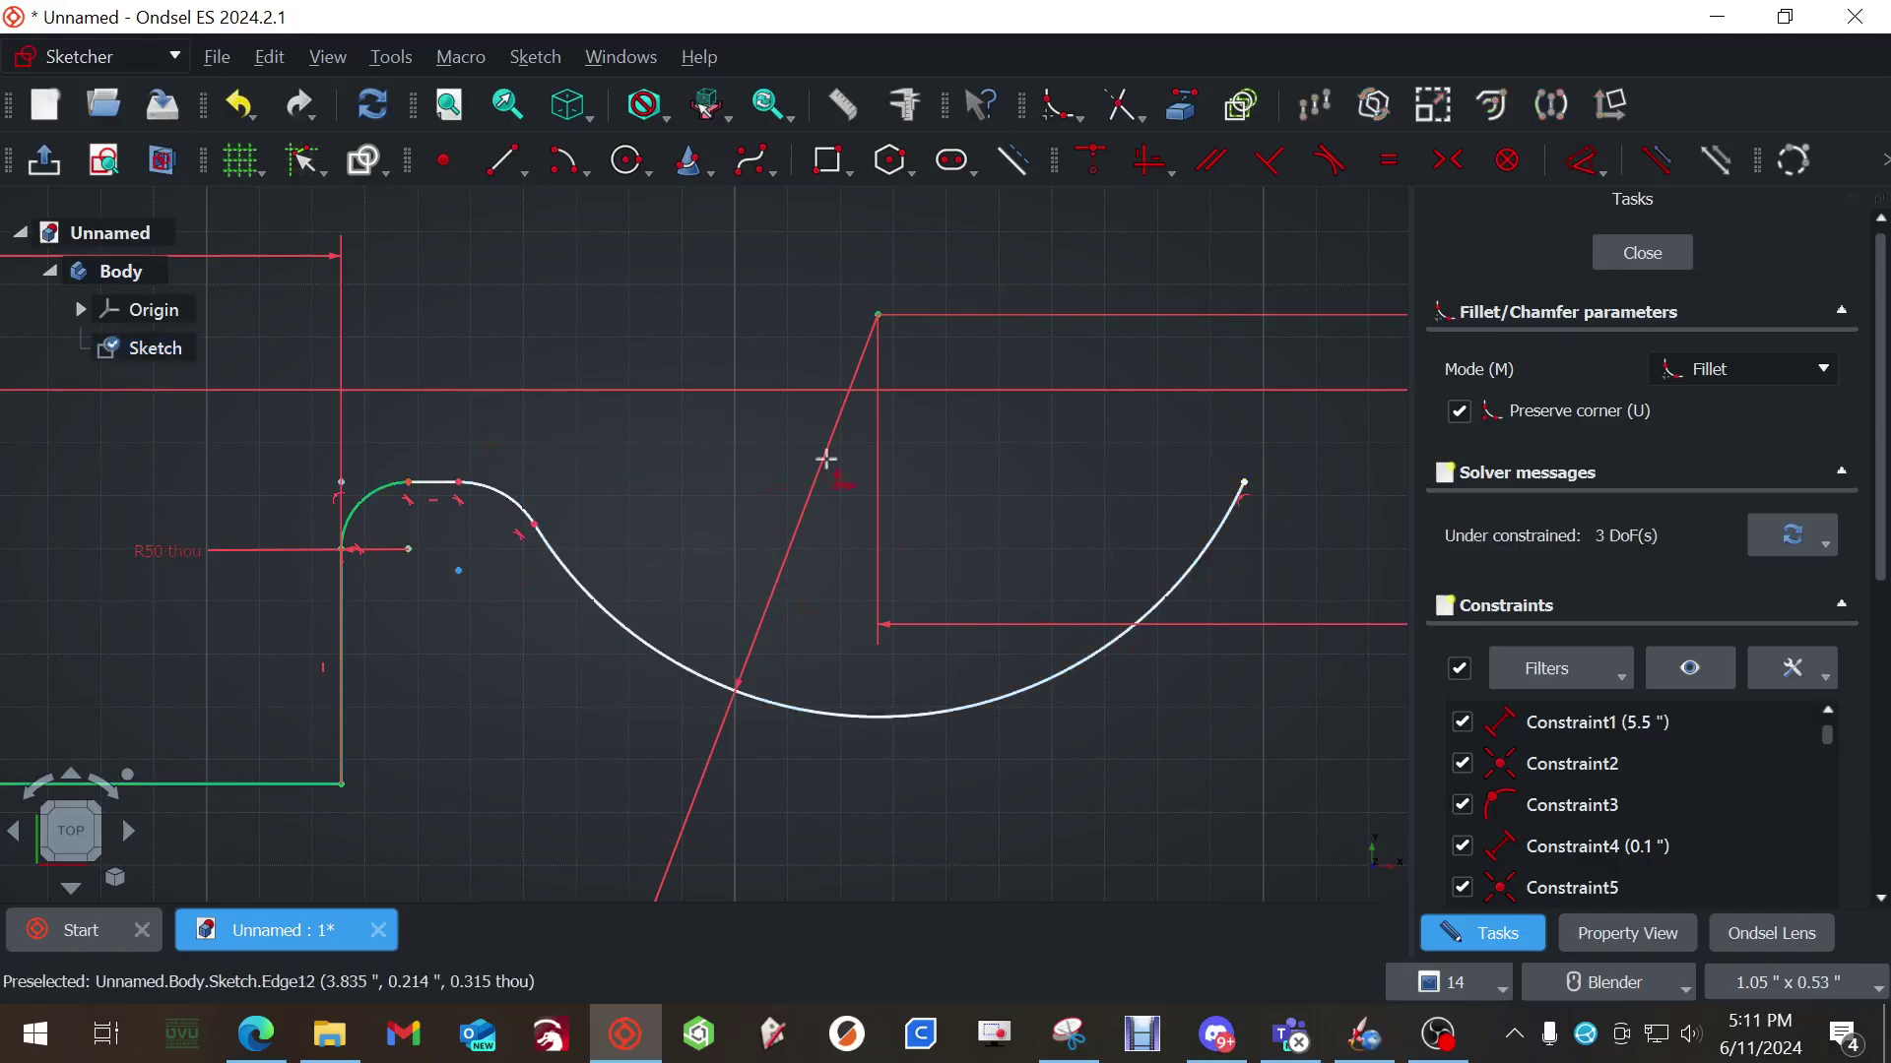
key(ctrl+z)
key(Escape)
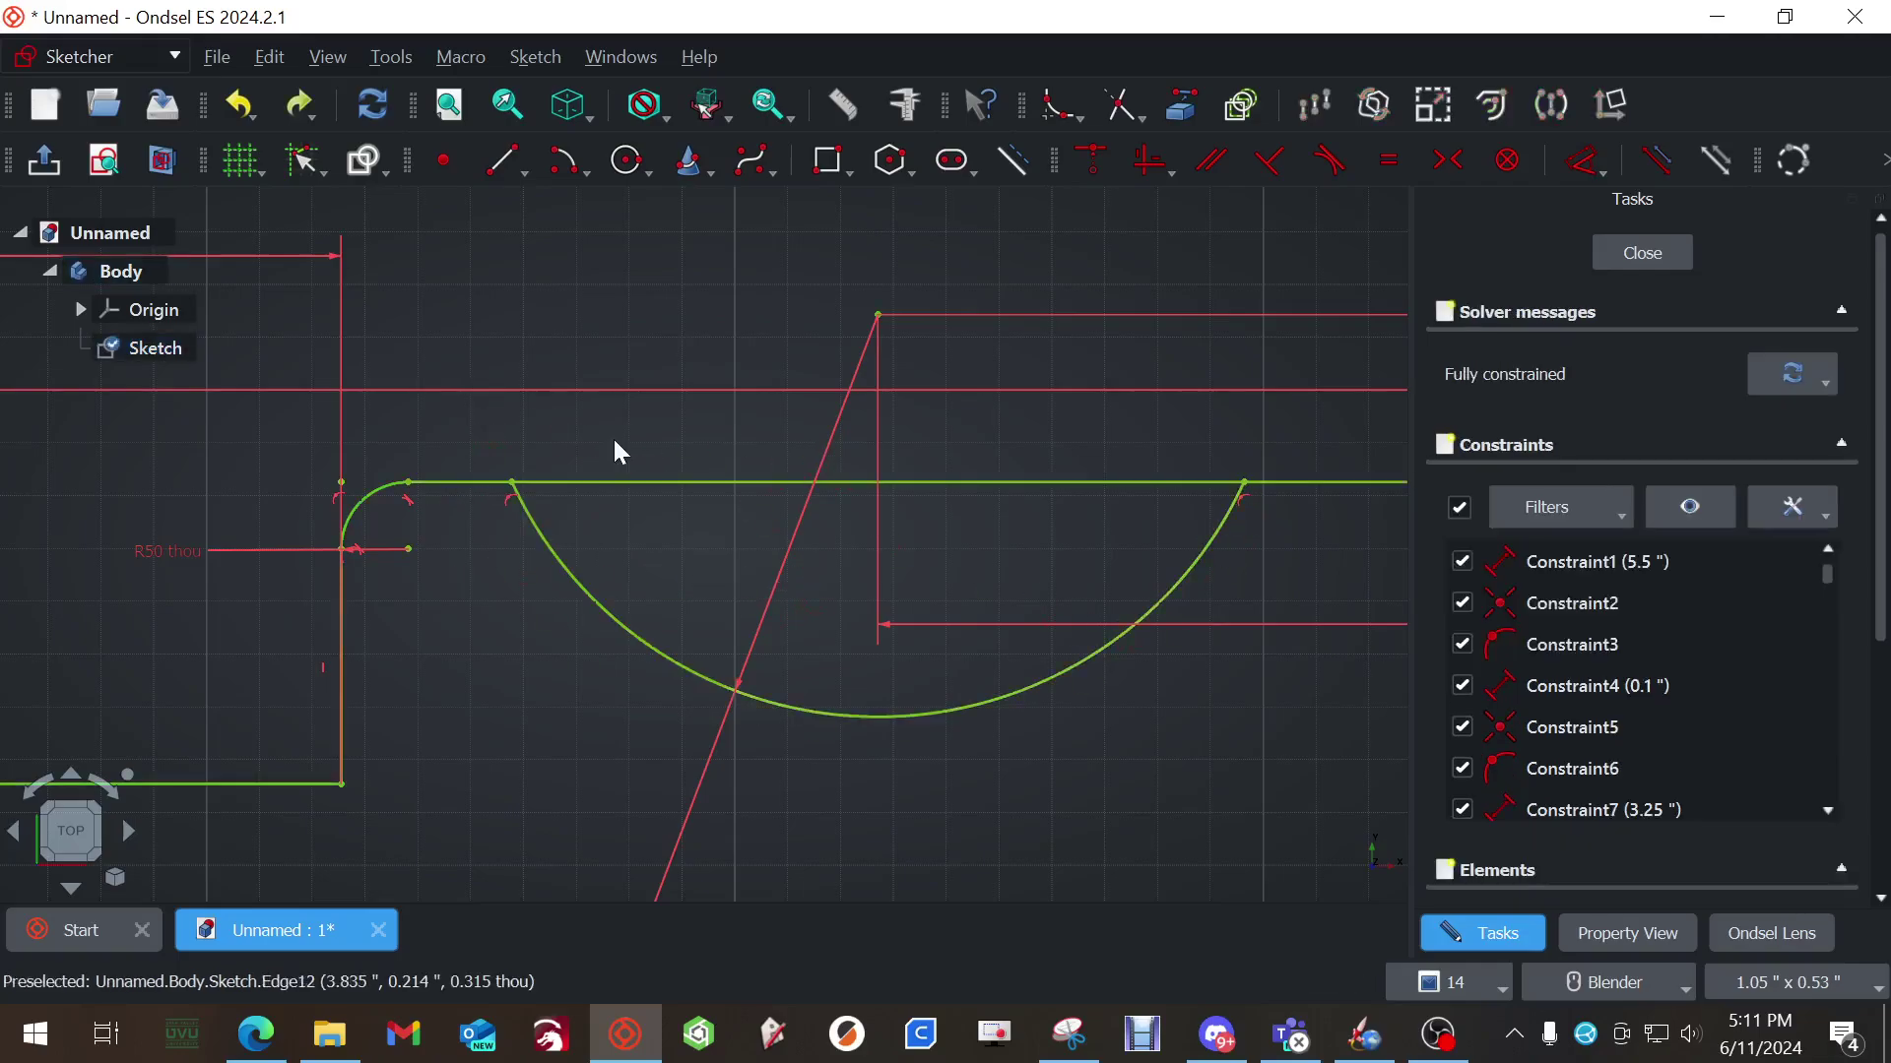
Trim away the top-edge segment spanning the large arc, undoing an extra trim
click(1122, 105)
click(1030, 483)
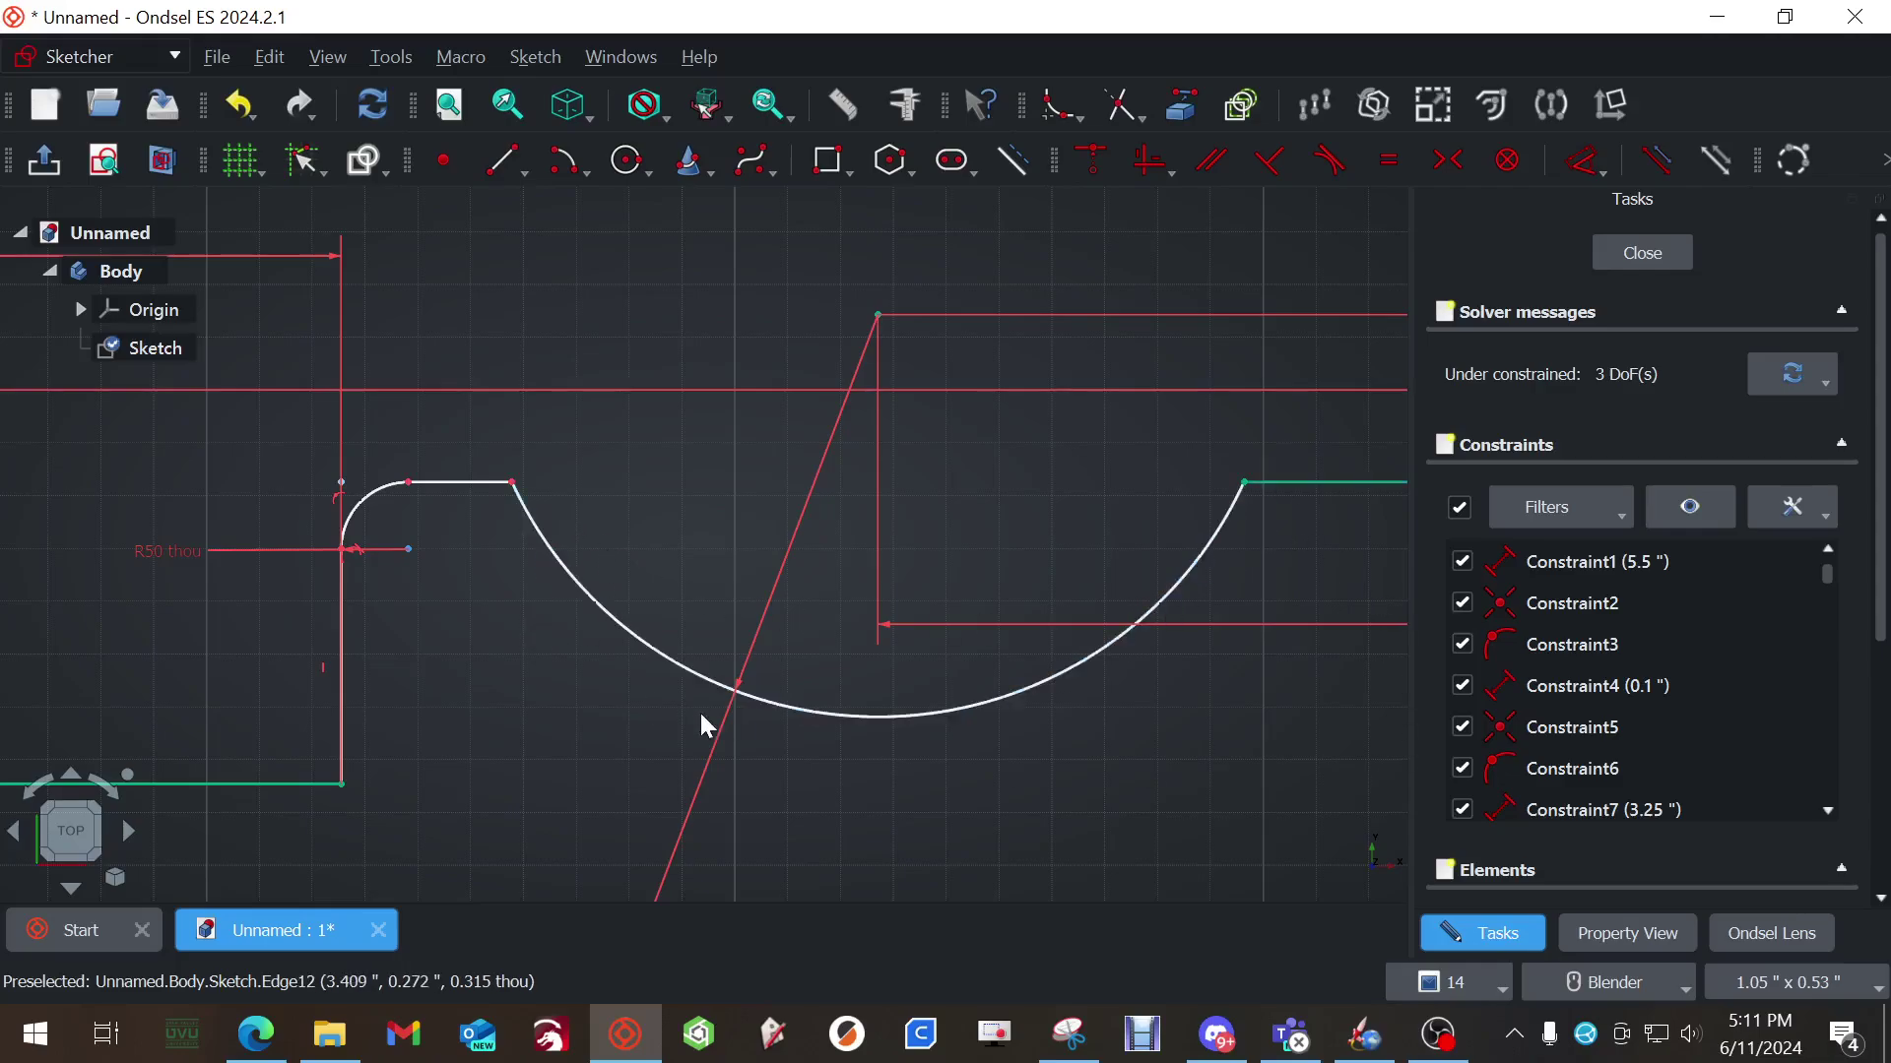
click(457, 479)
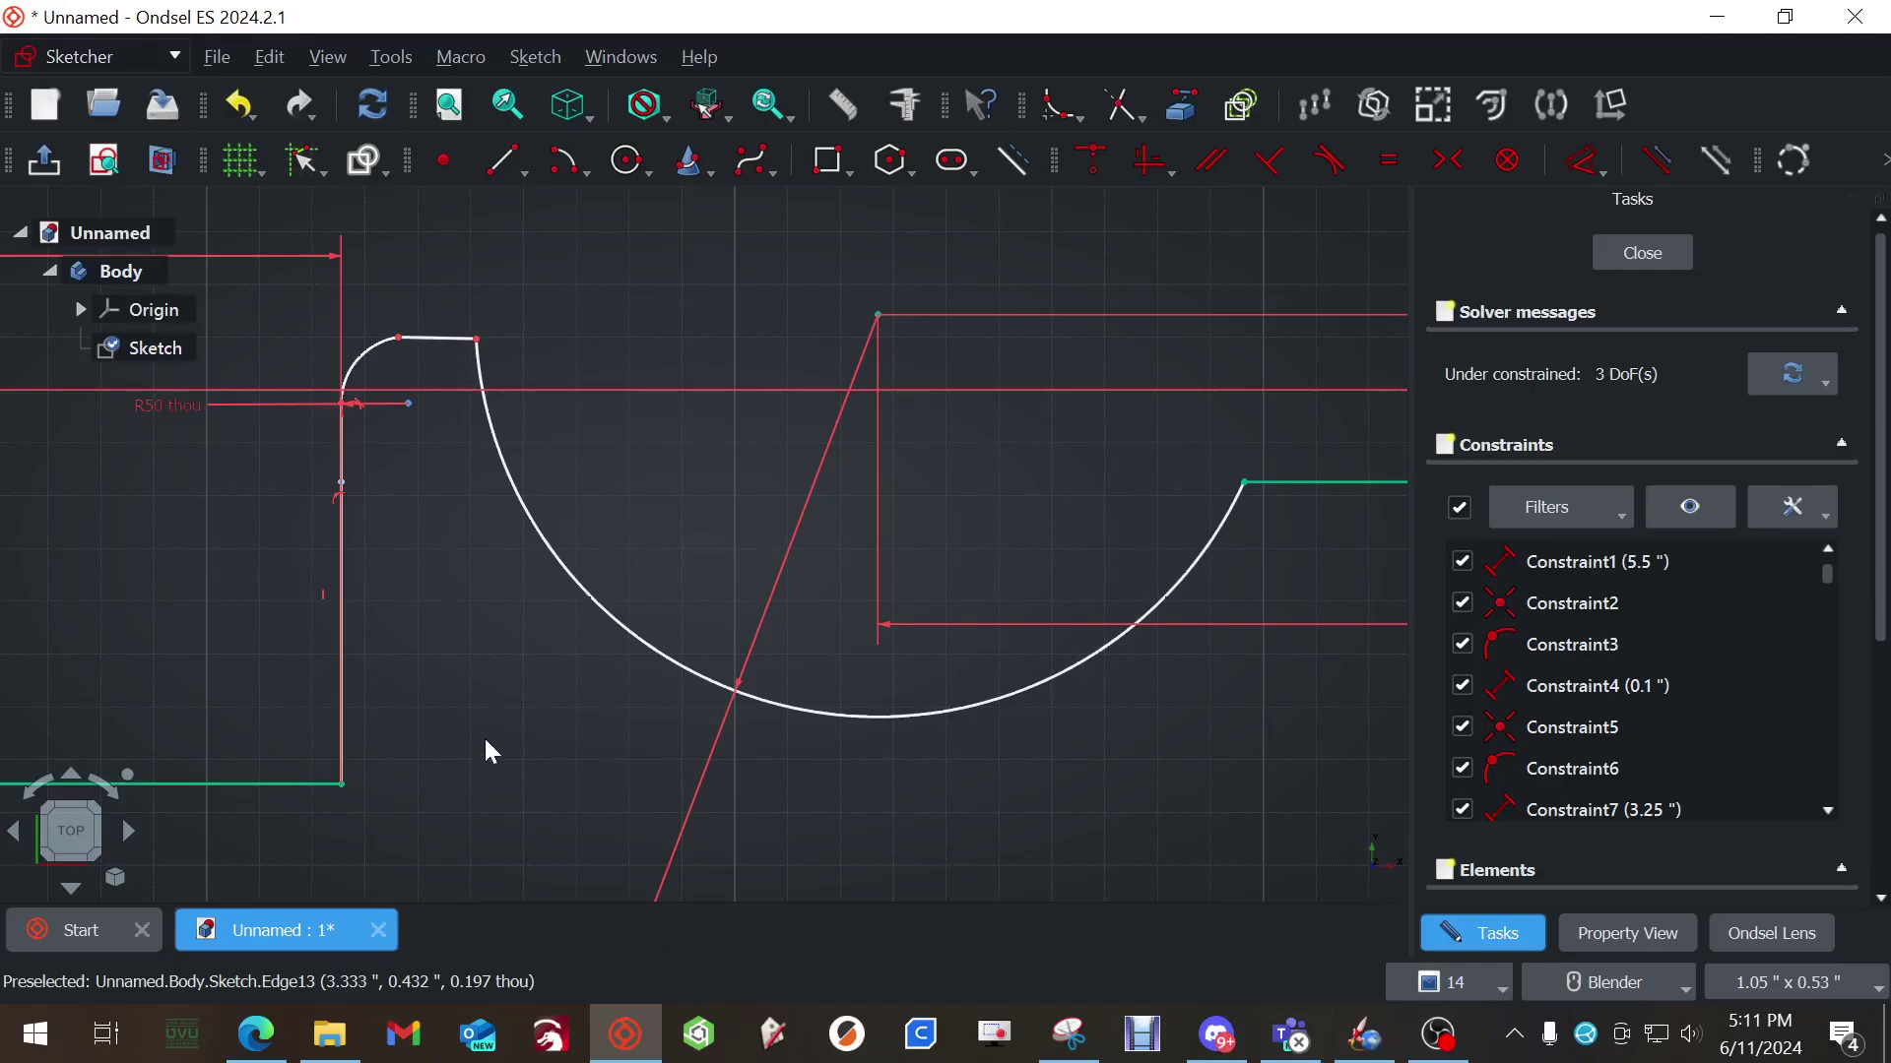
key(ctrl+z)
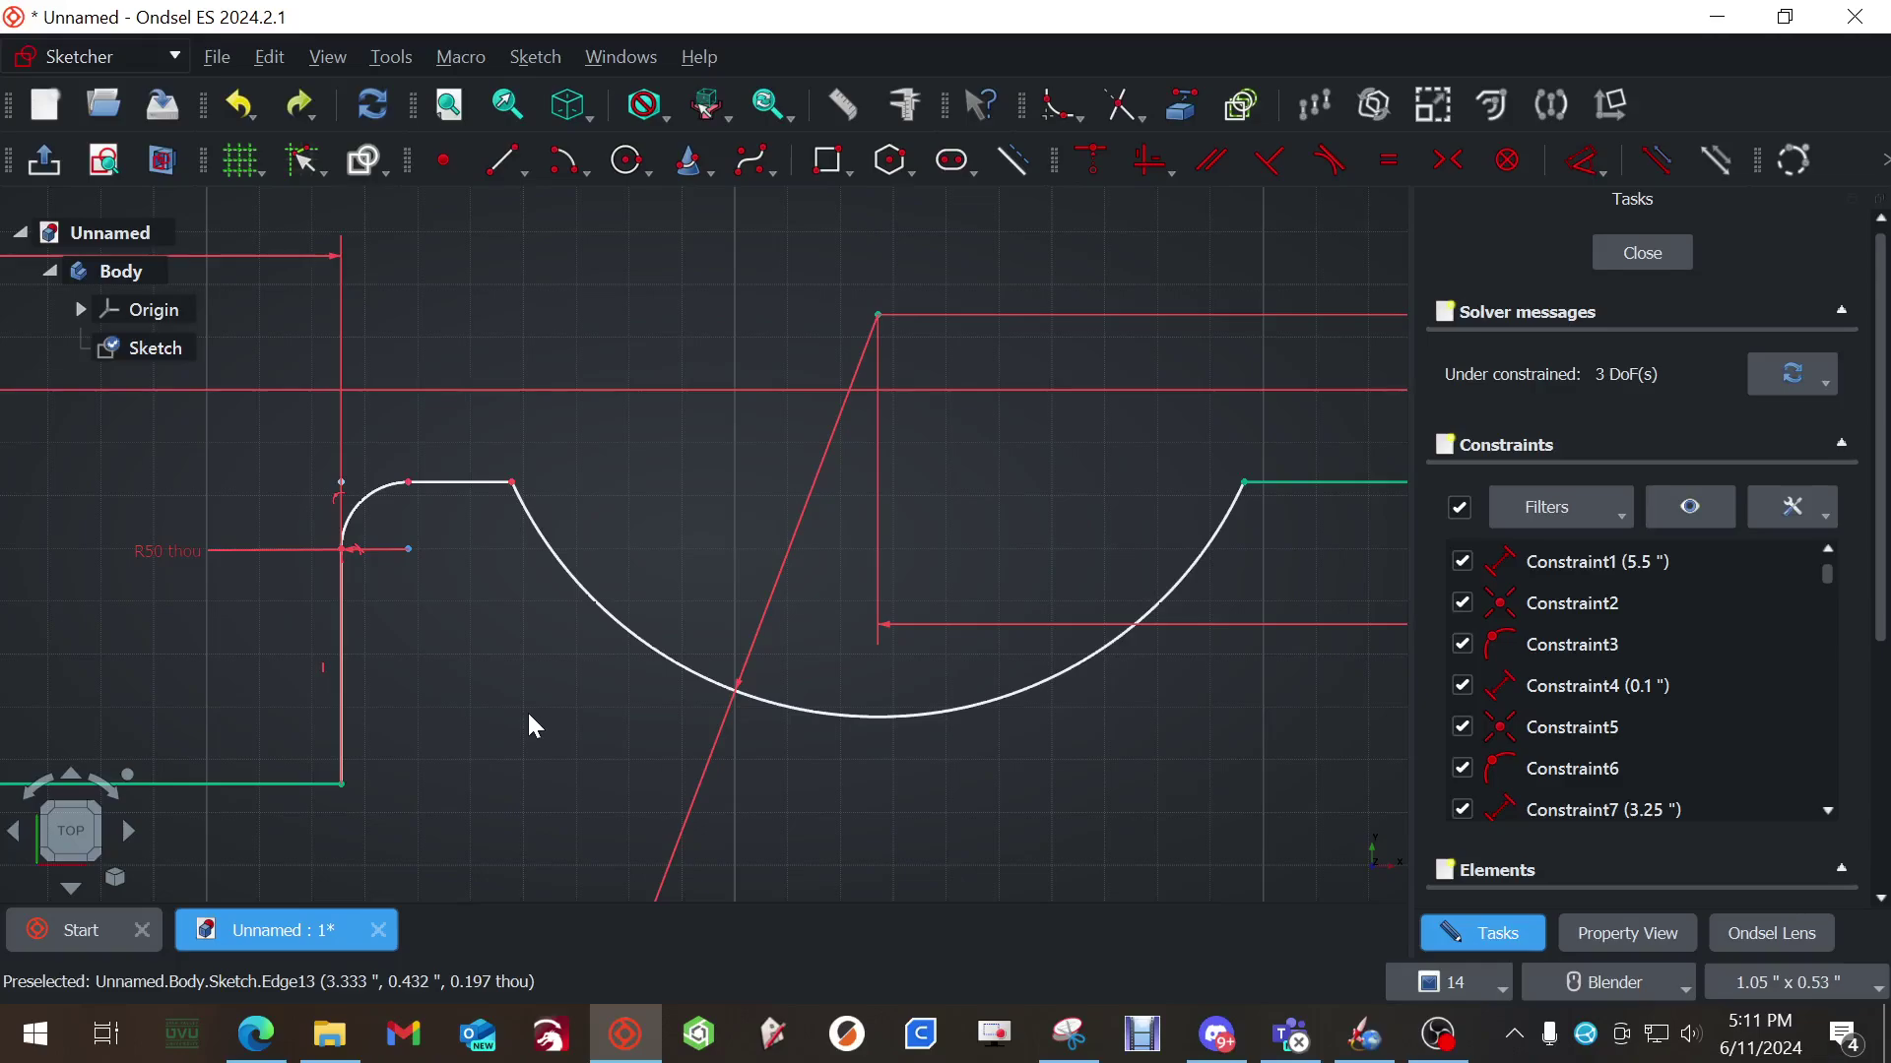
scroll(527, 711, down, 3)
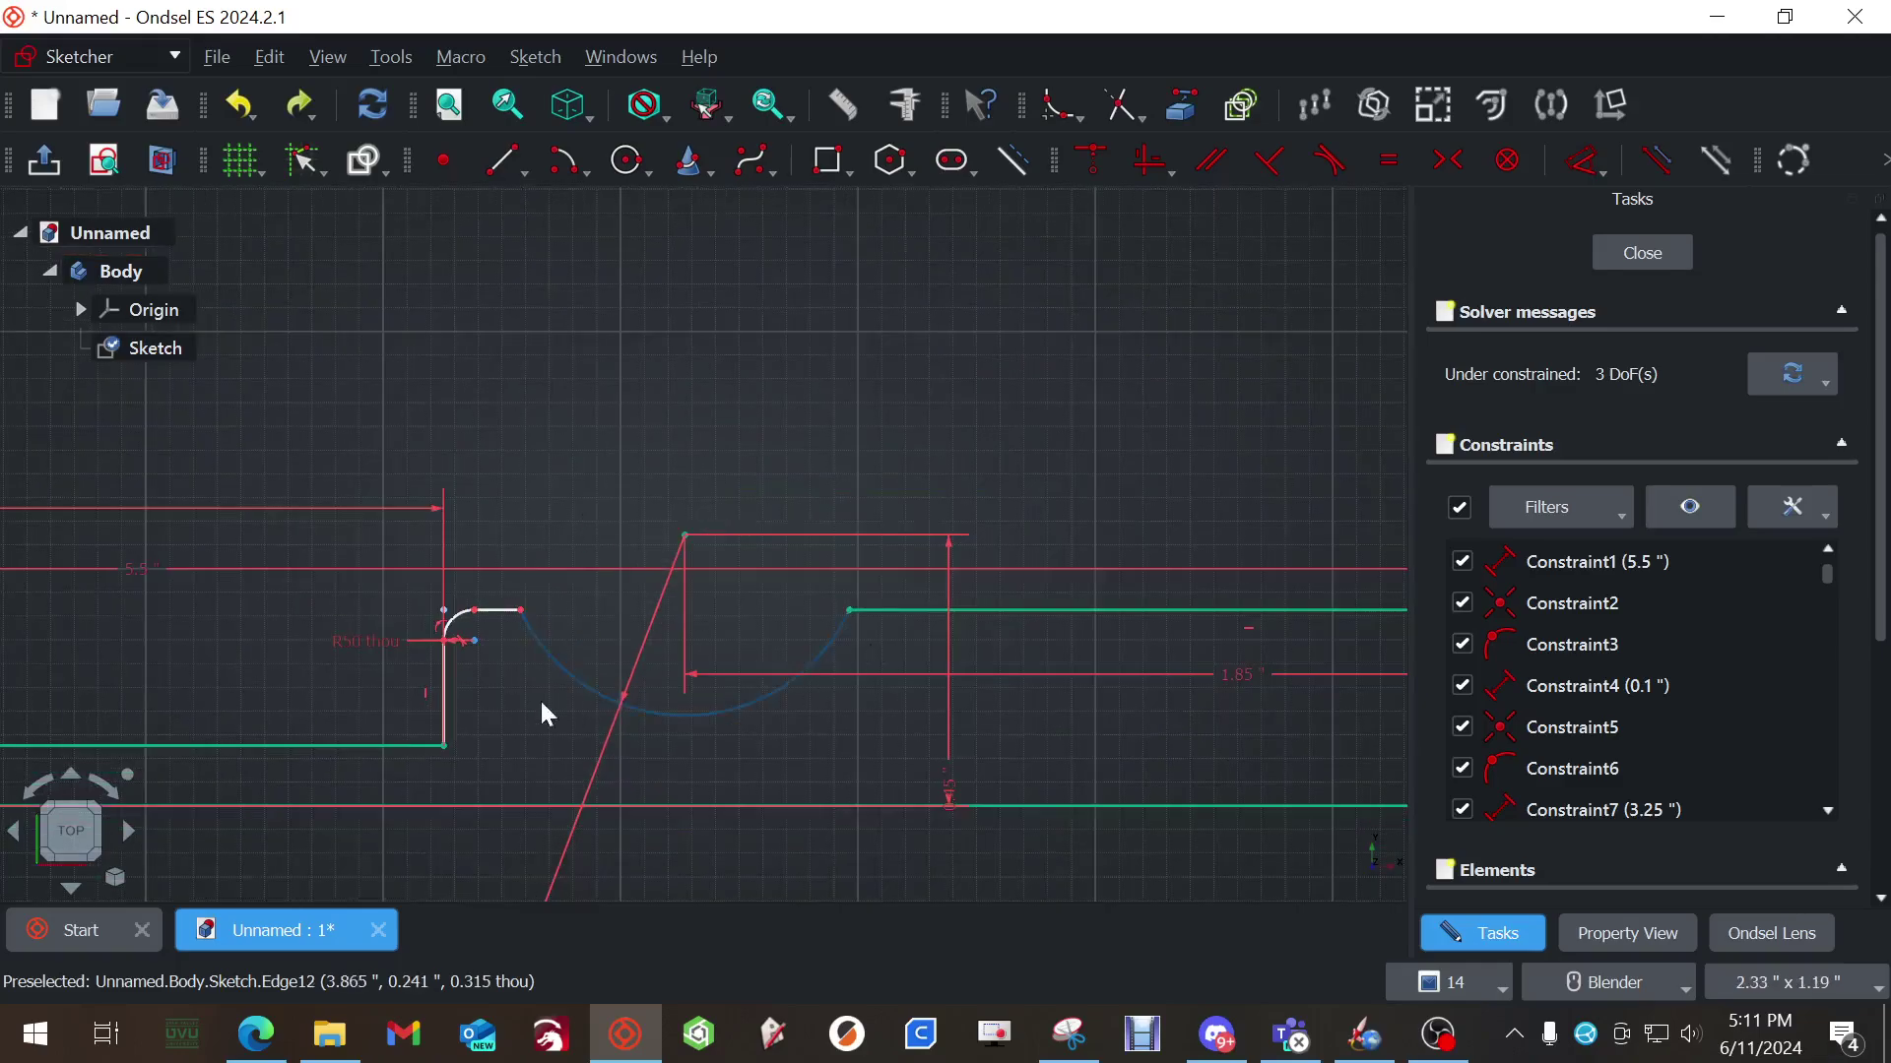
shift+middle_drag(565, 509, 646, 423)
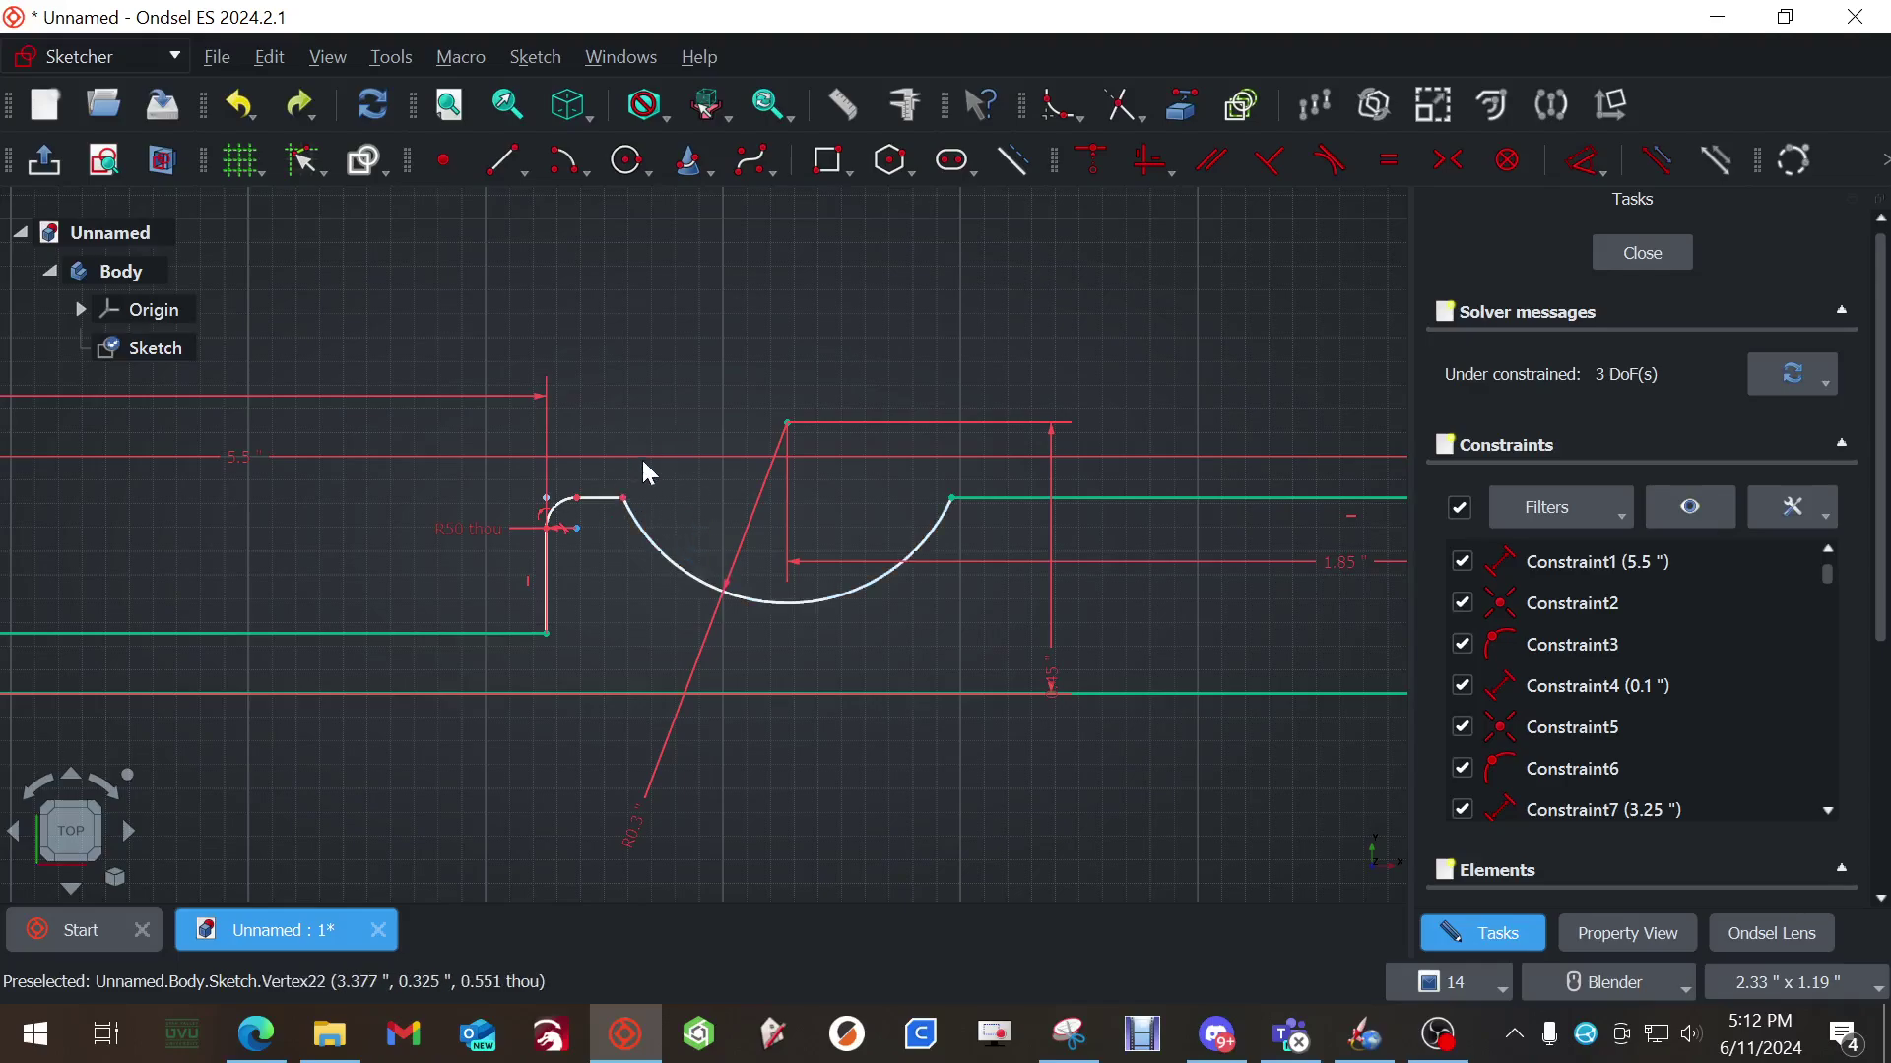
Fillet the short top line to the large arc with a 50 thou radius, then undo the dimension
scroll(643, 459, up, 2)
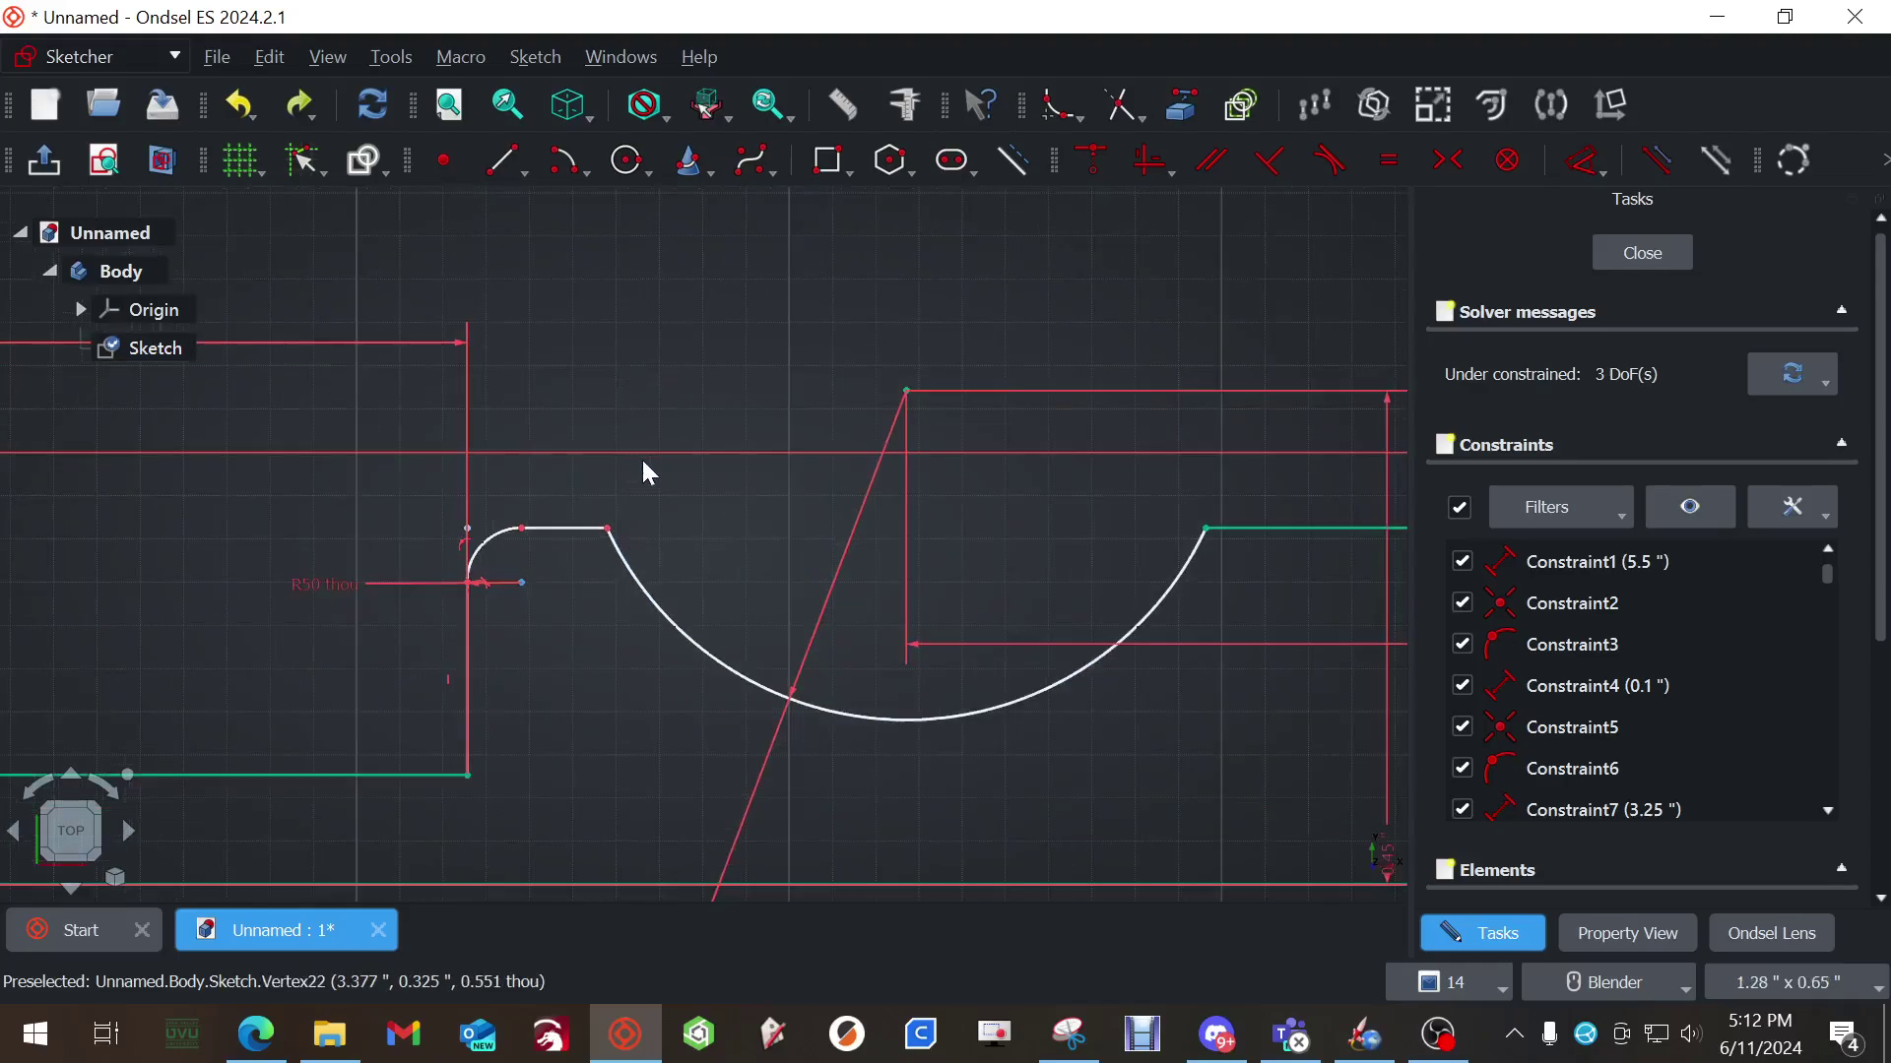
click(1058, 109)
click(564, 530)
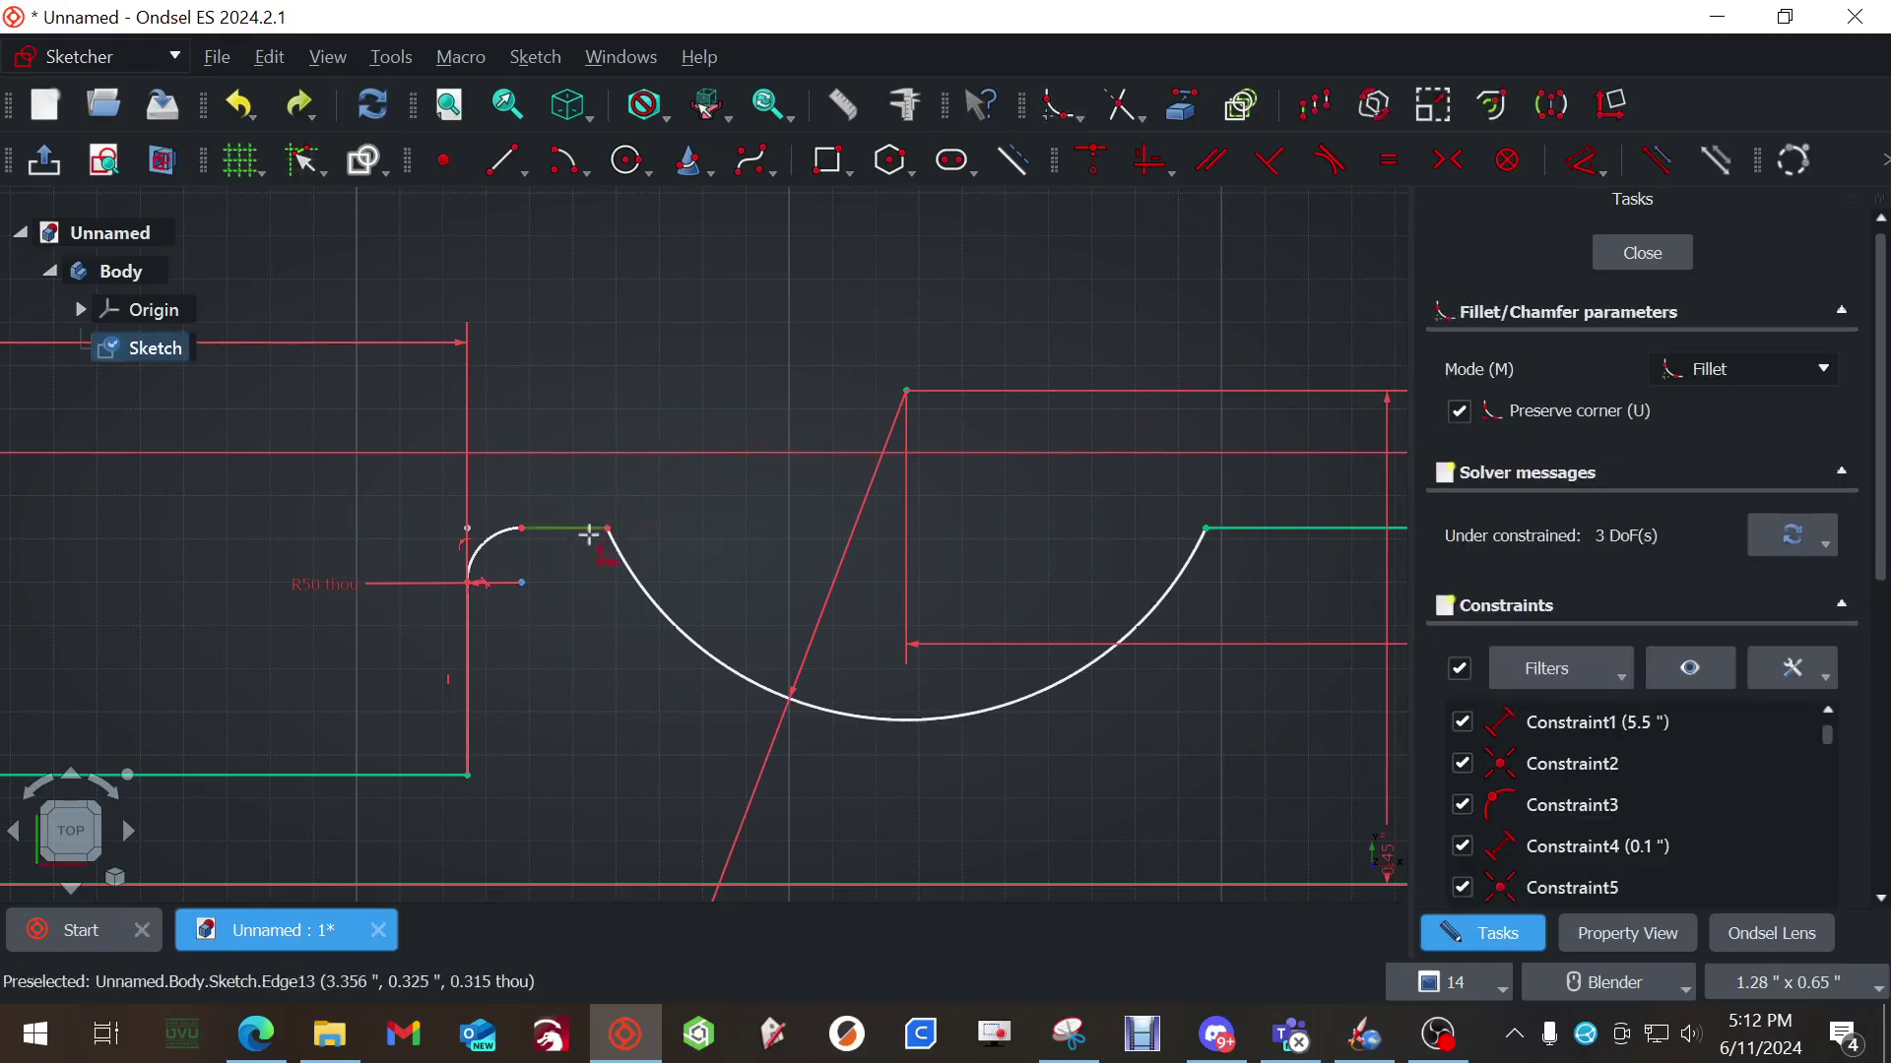
click(617, 548)
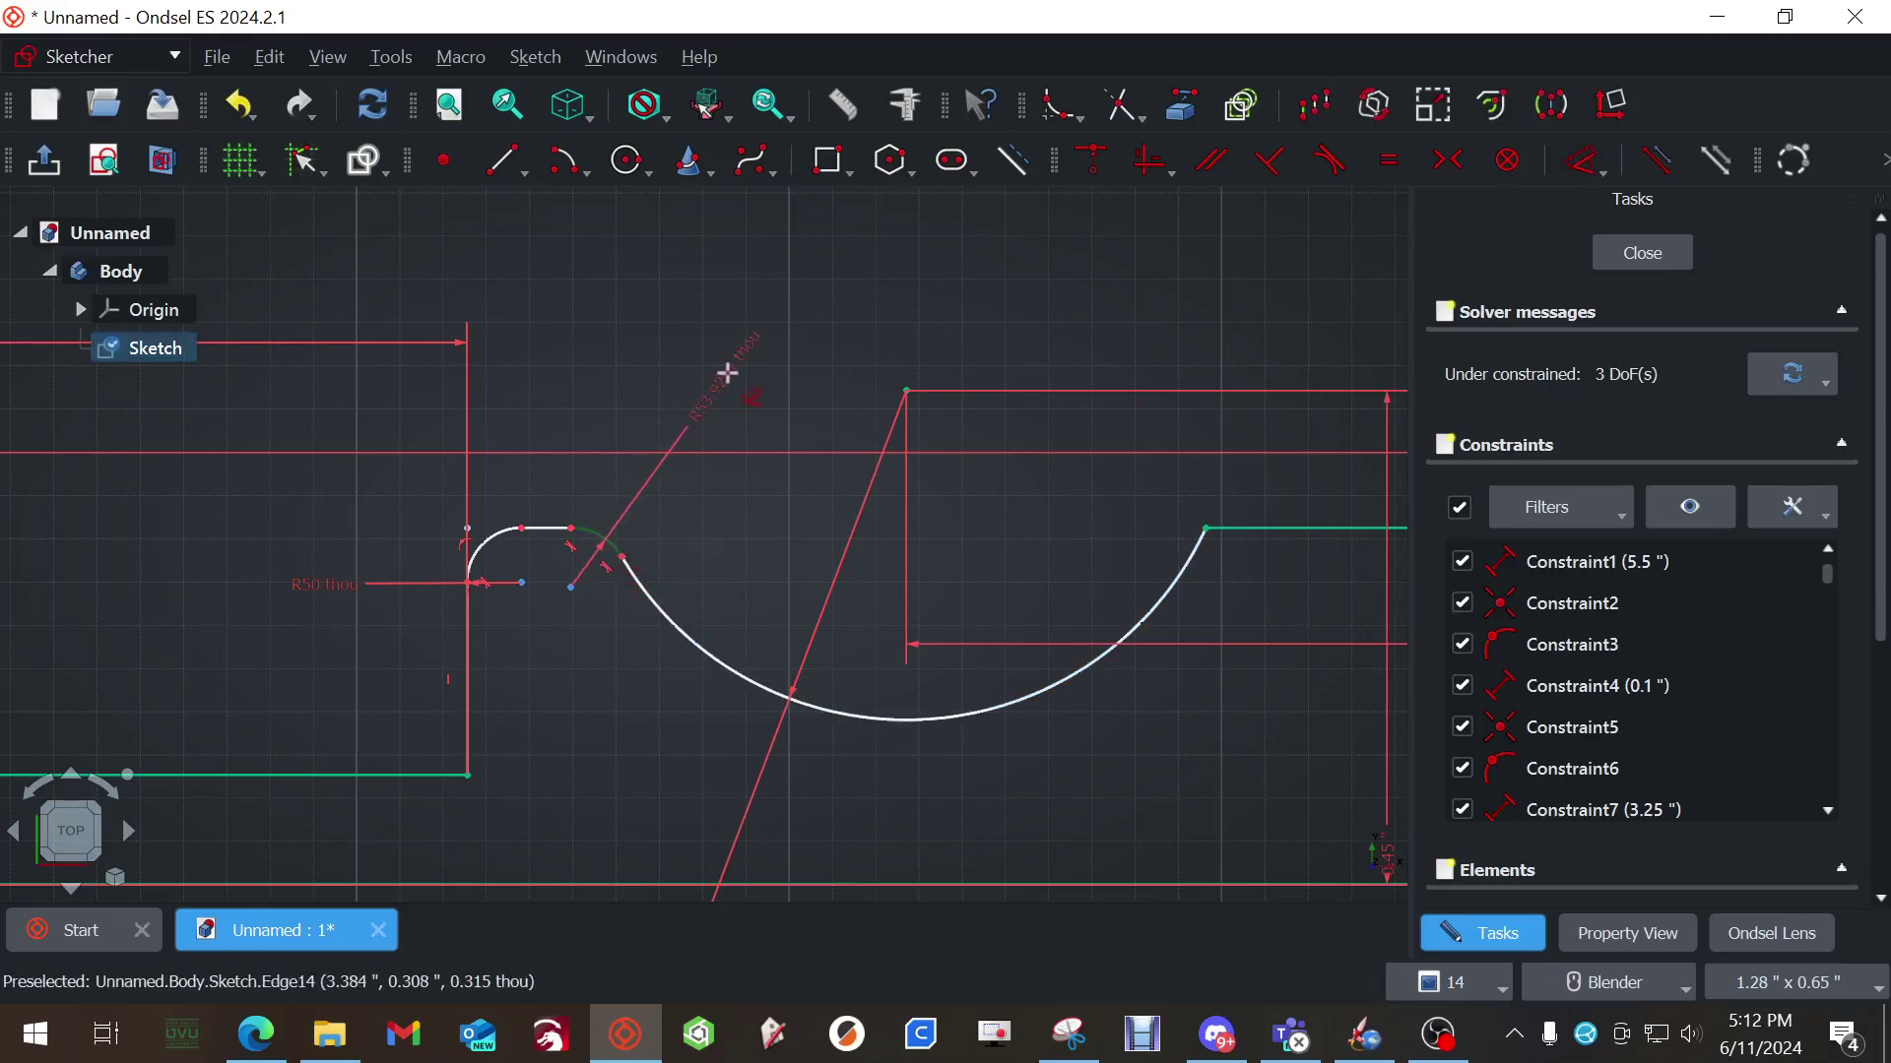
click(1581, 161)
click(609, 533)
click(670, 490)
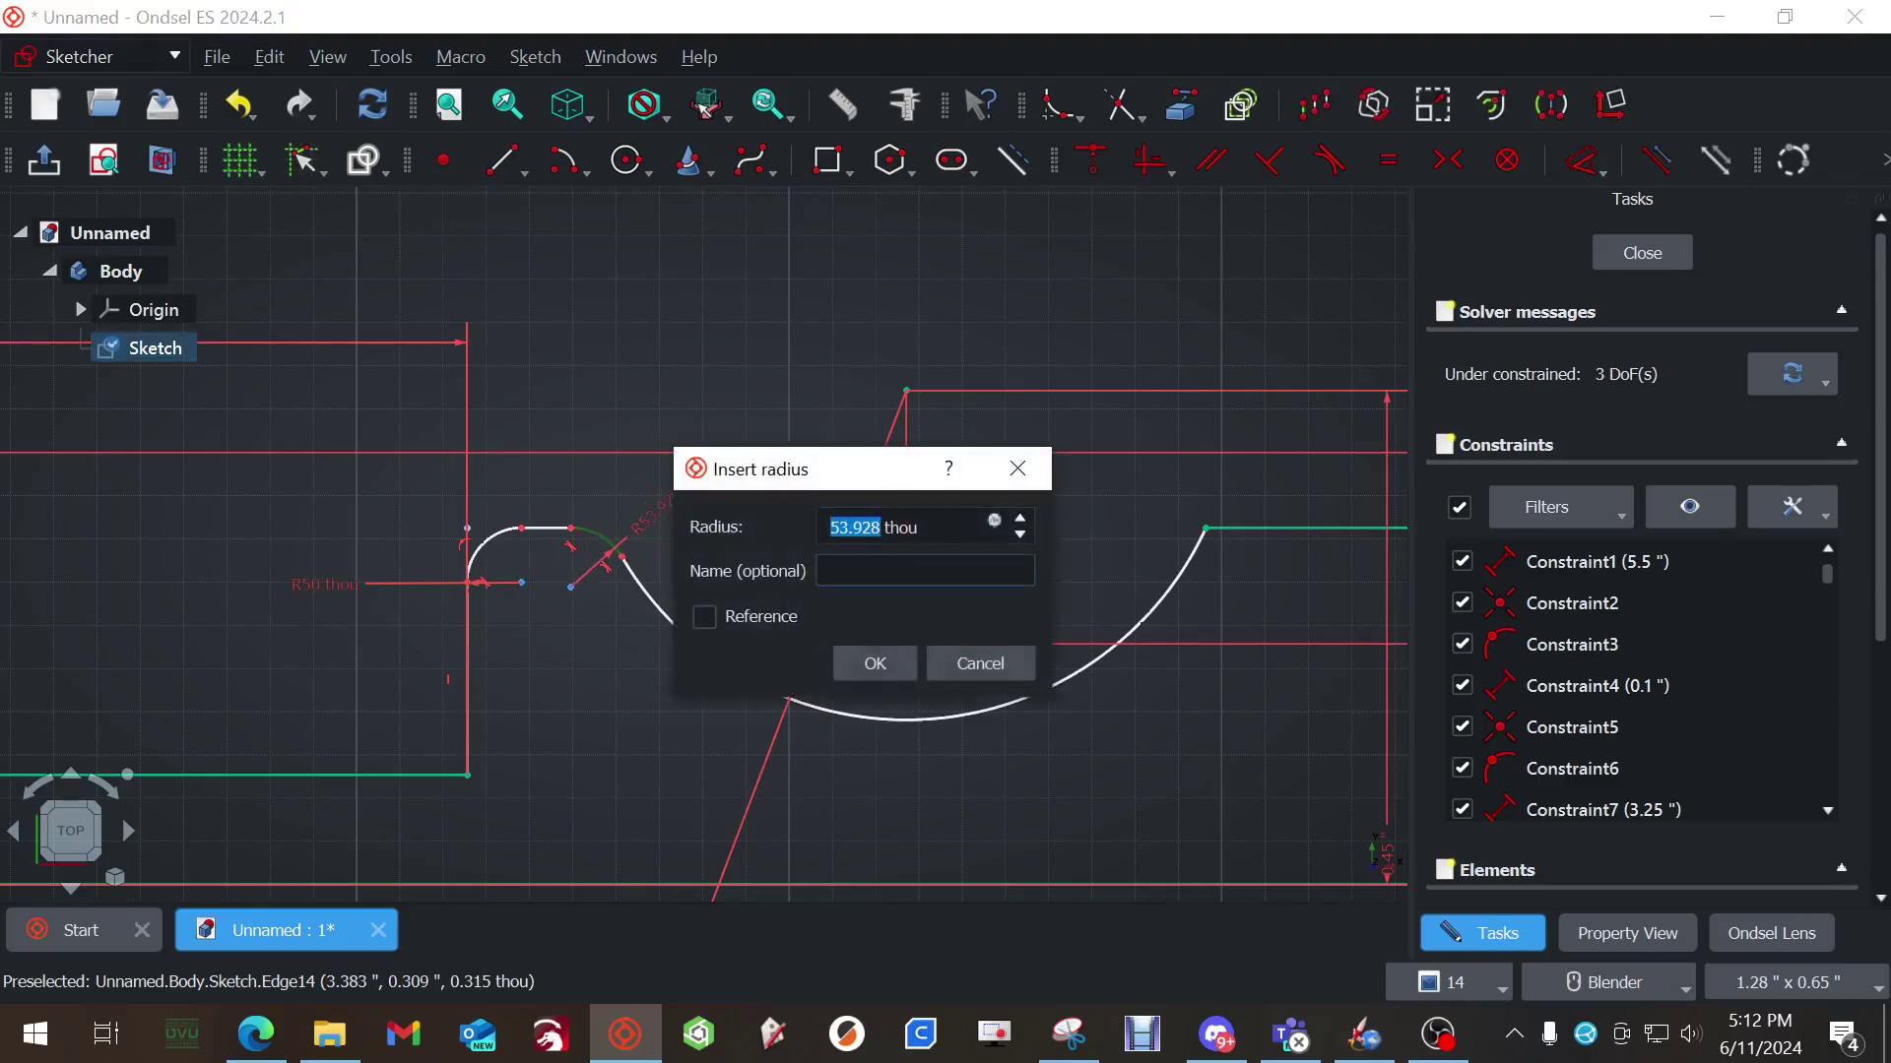
text(50)
key(Return)
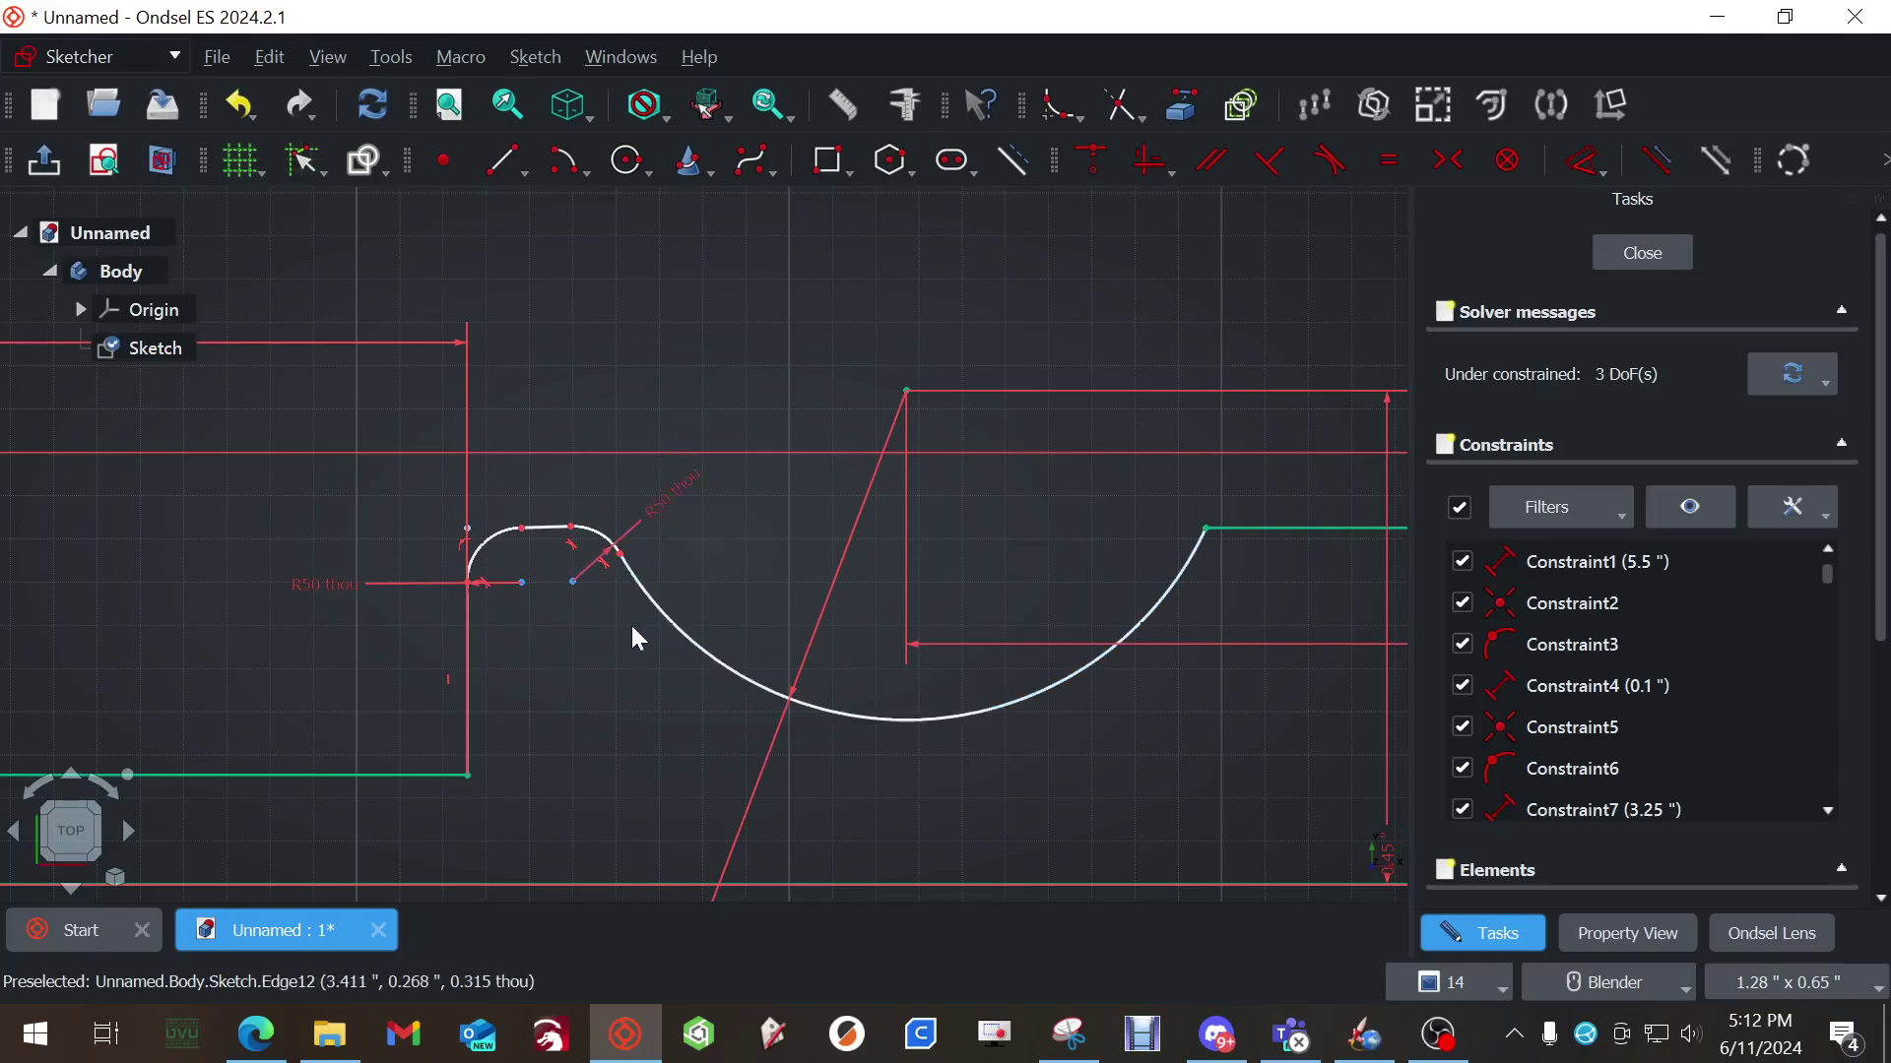
key(ctrl+z)
key(ctrl+z)
Recreate the fillet between the short flat line and large arc with a 50 thou radius
click(1063, 106)
click(576, 527)
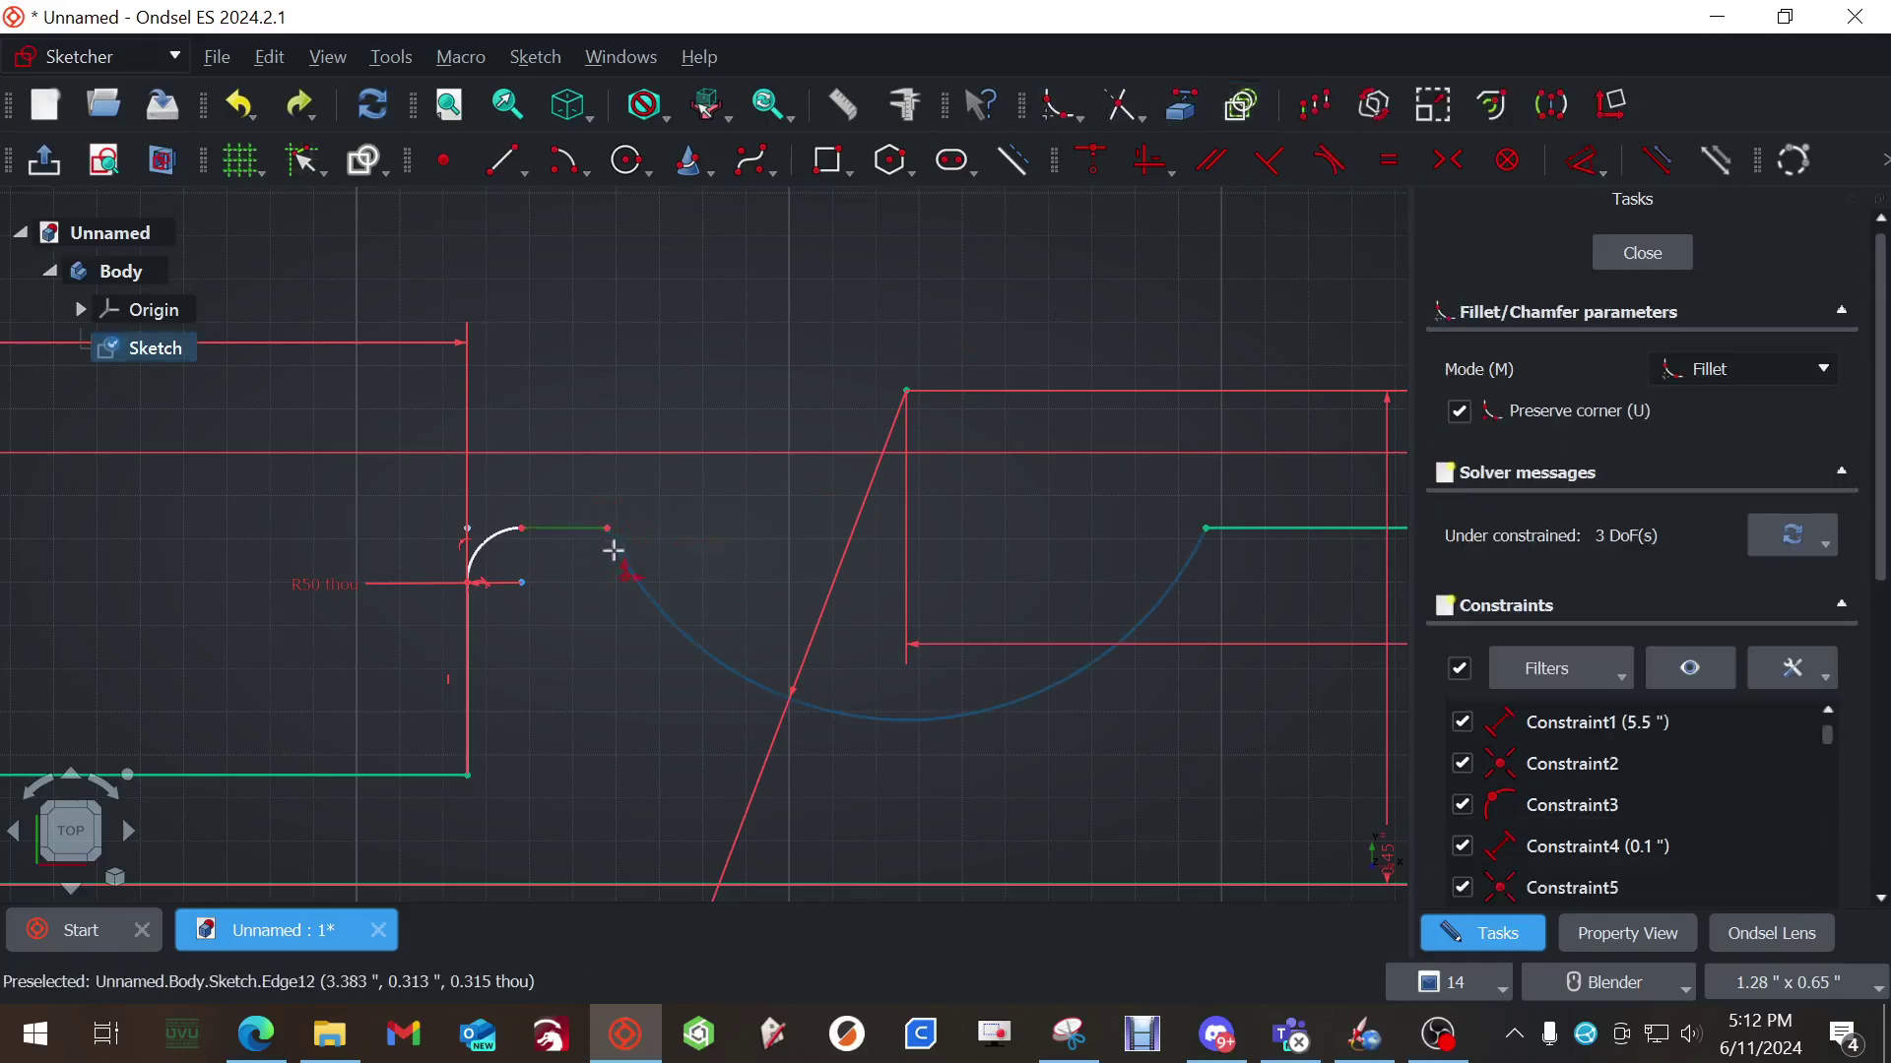
click(618, 551)
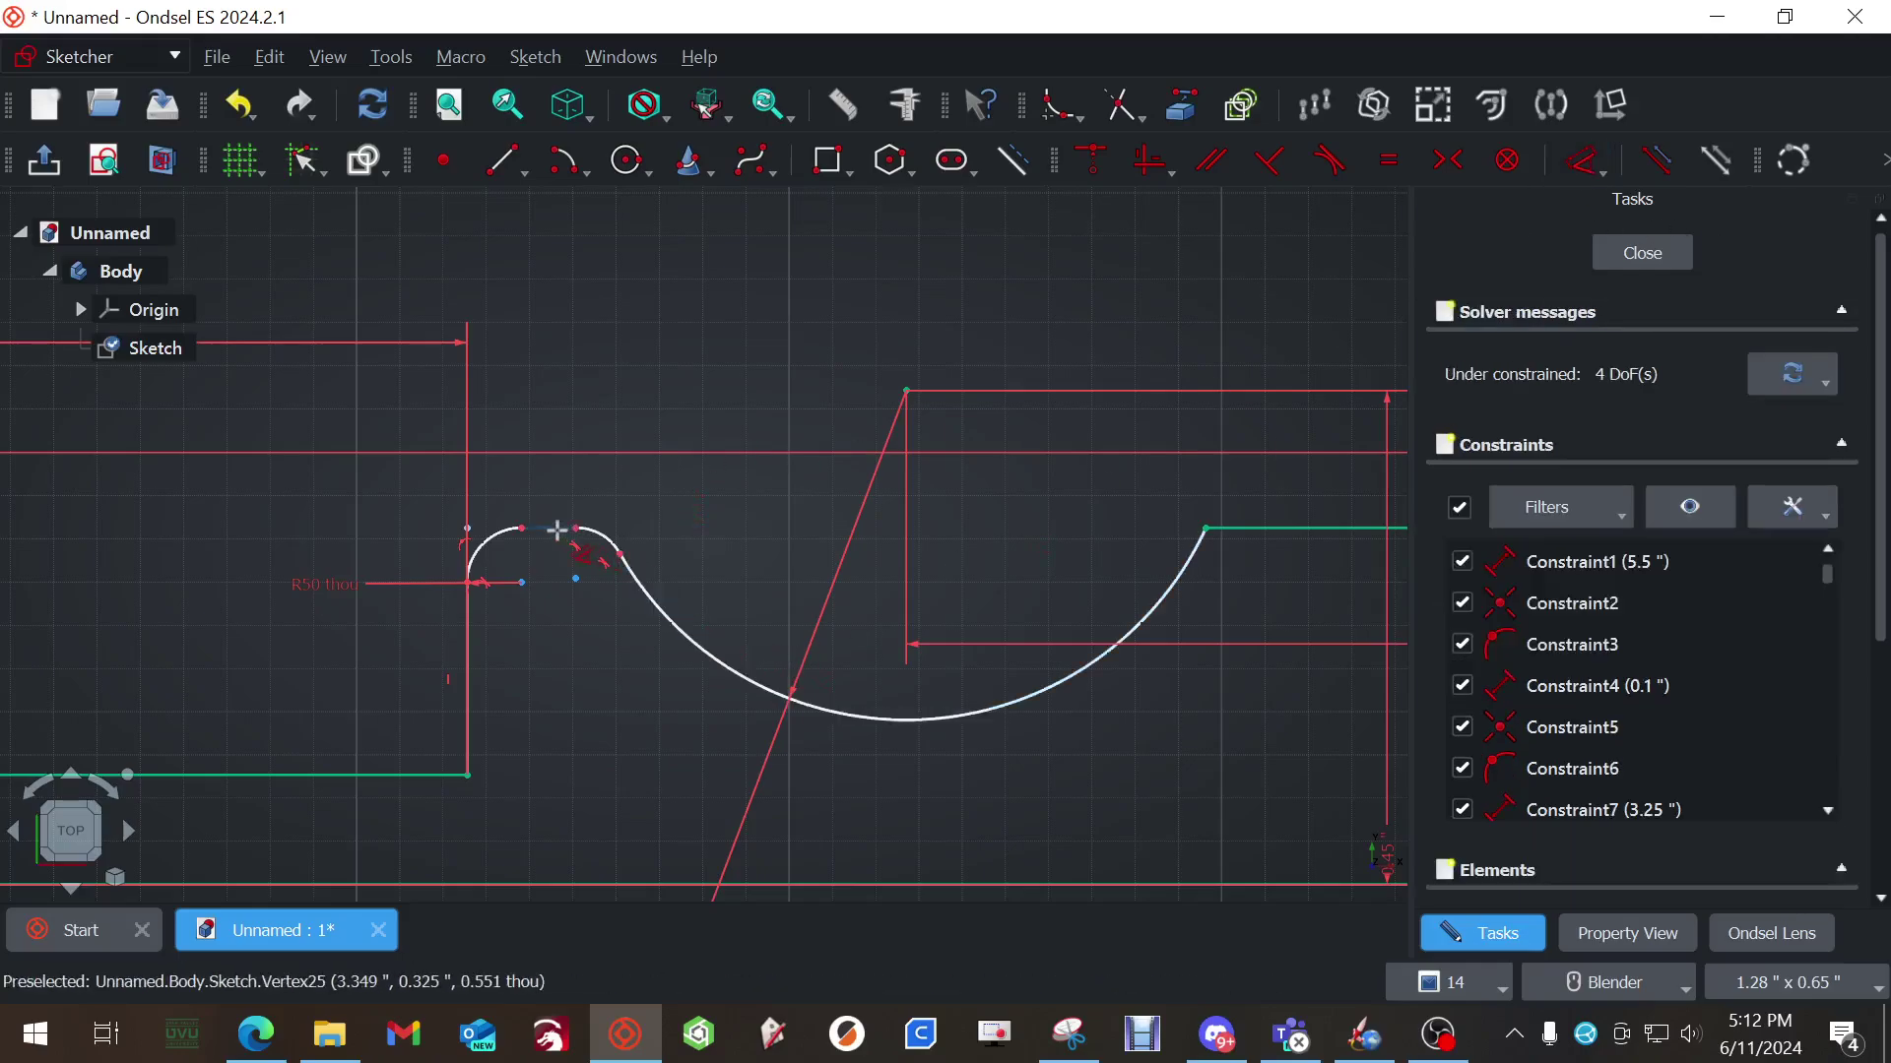
click(604, 540)
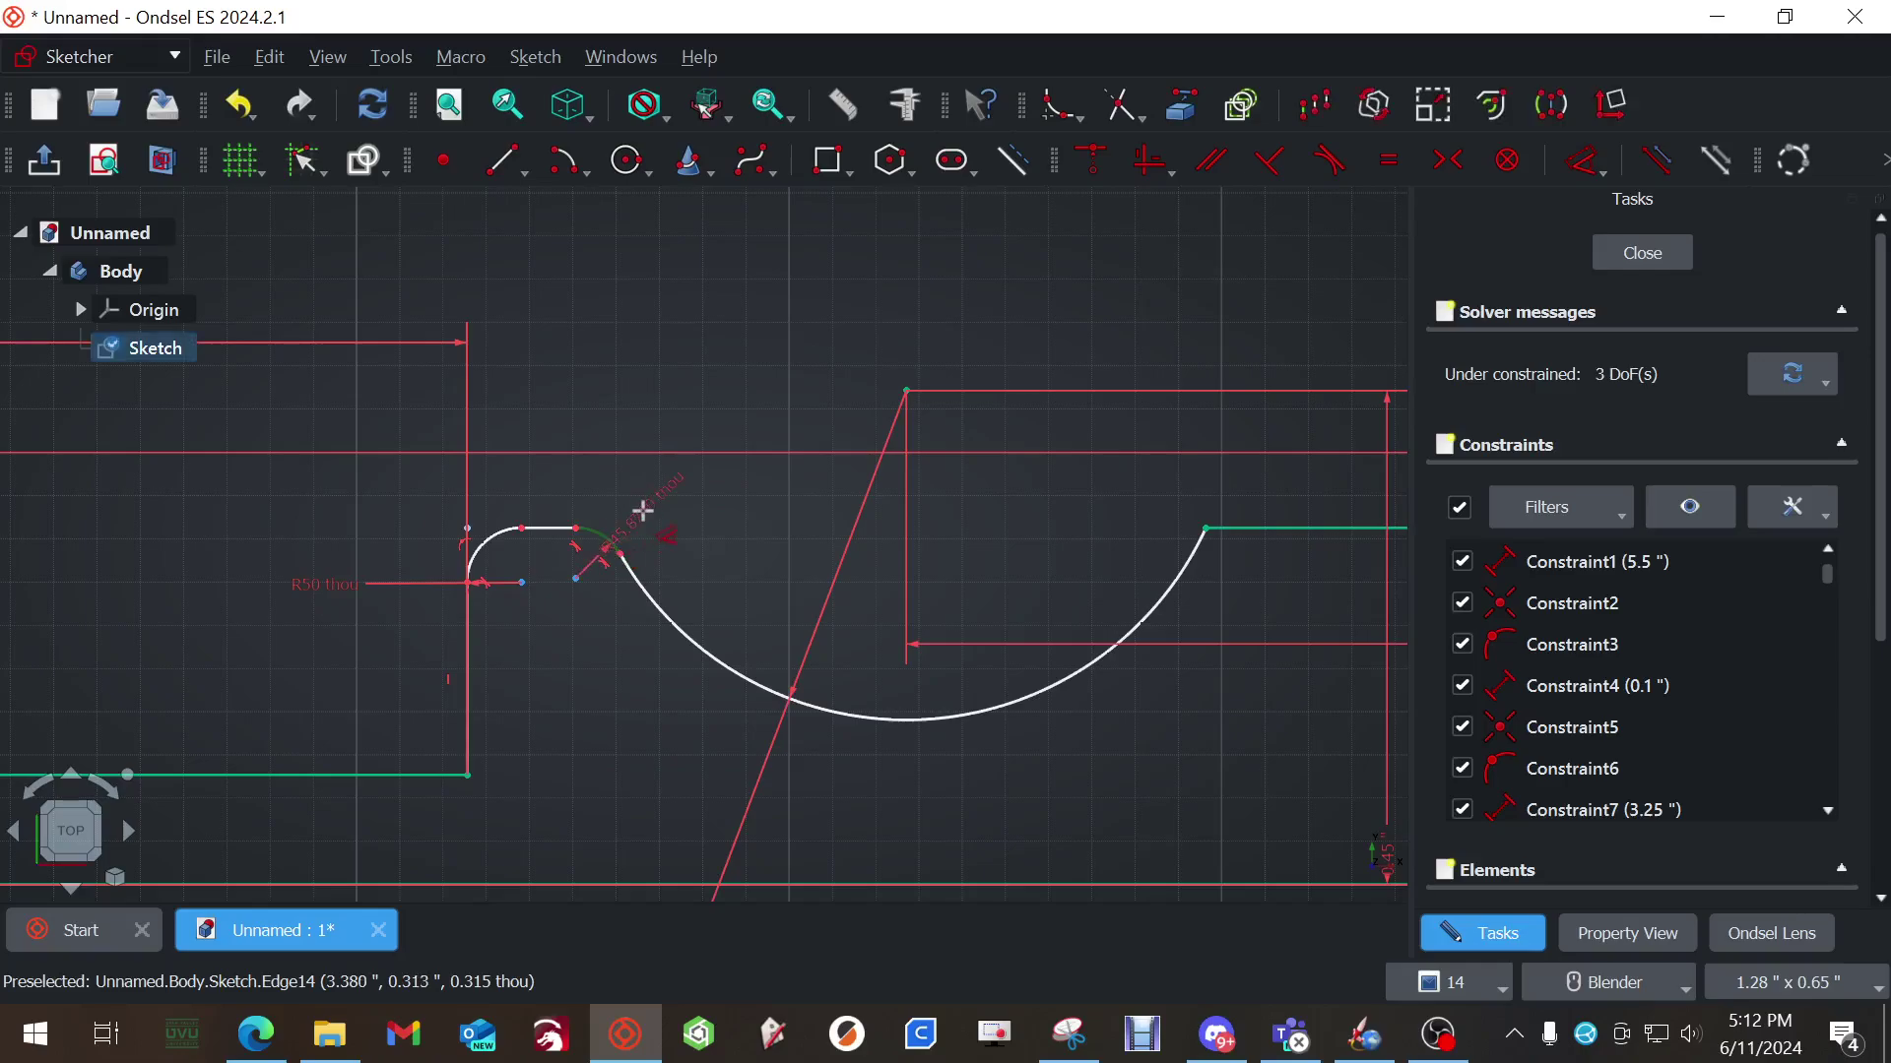
click(653, 500)
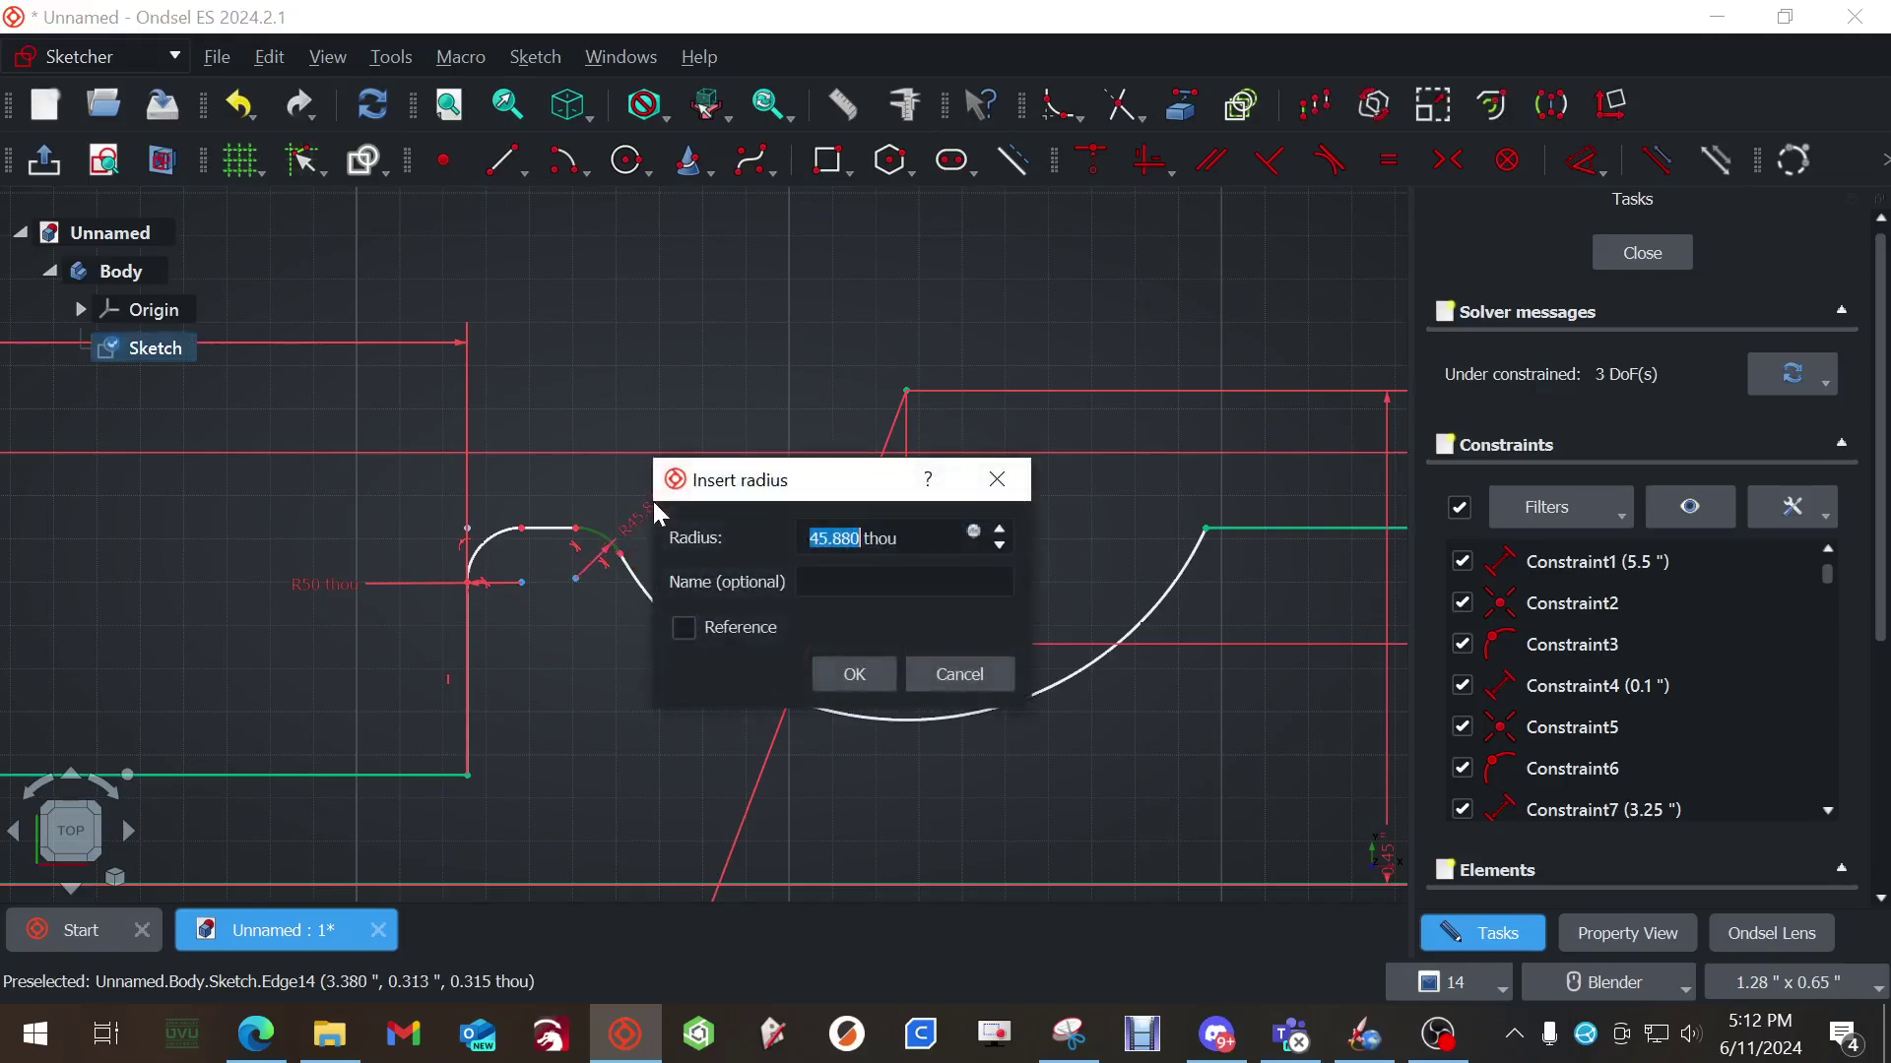
text(50)
key(Return)
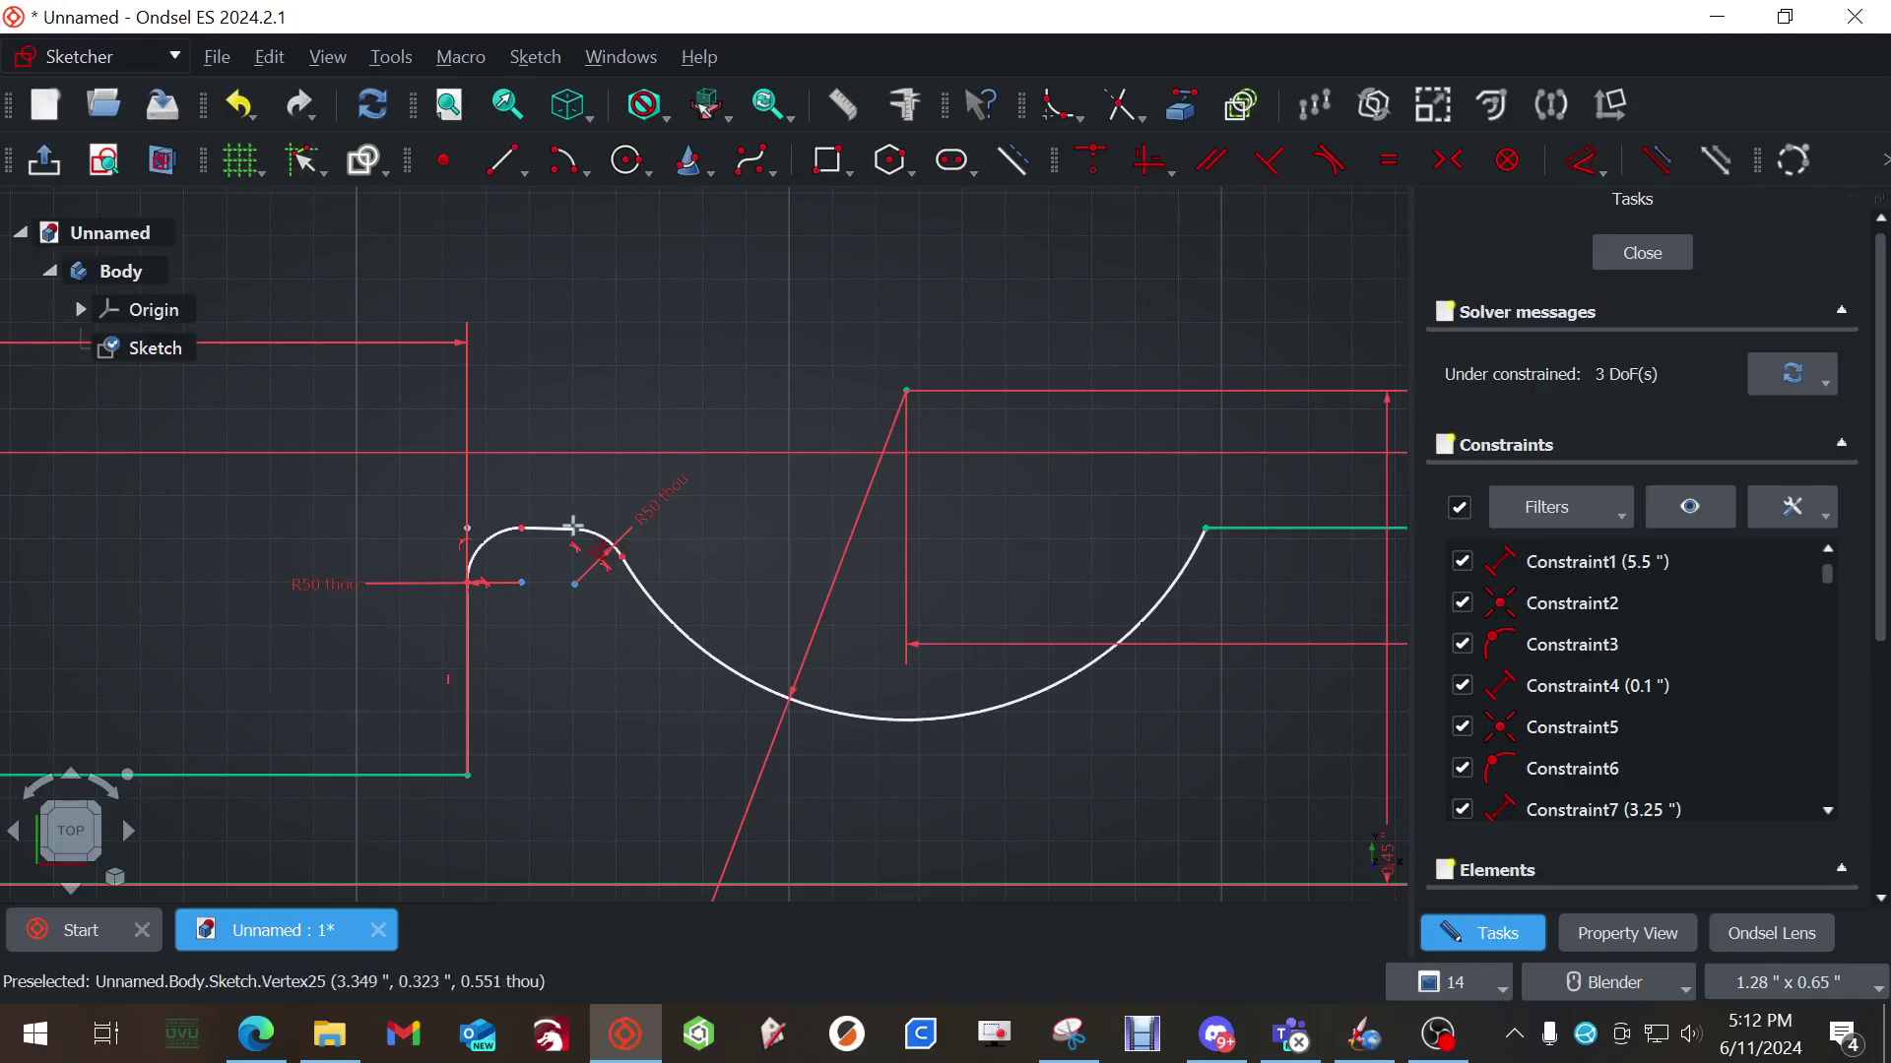
Constrain the slanted short top line to be horizontal
scroll(536, 532, up, 4)
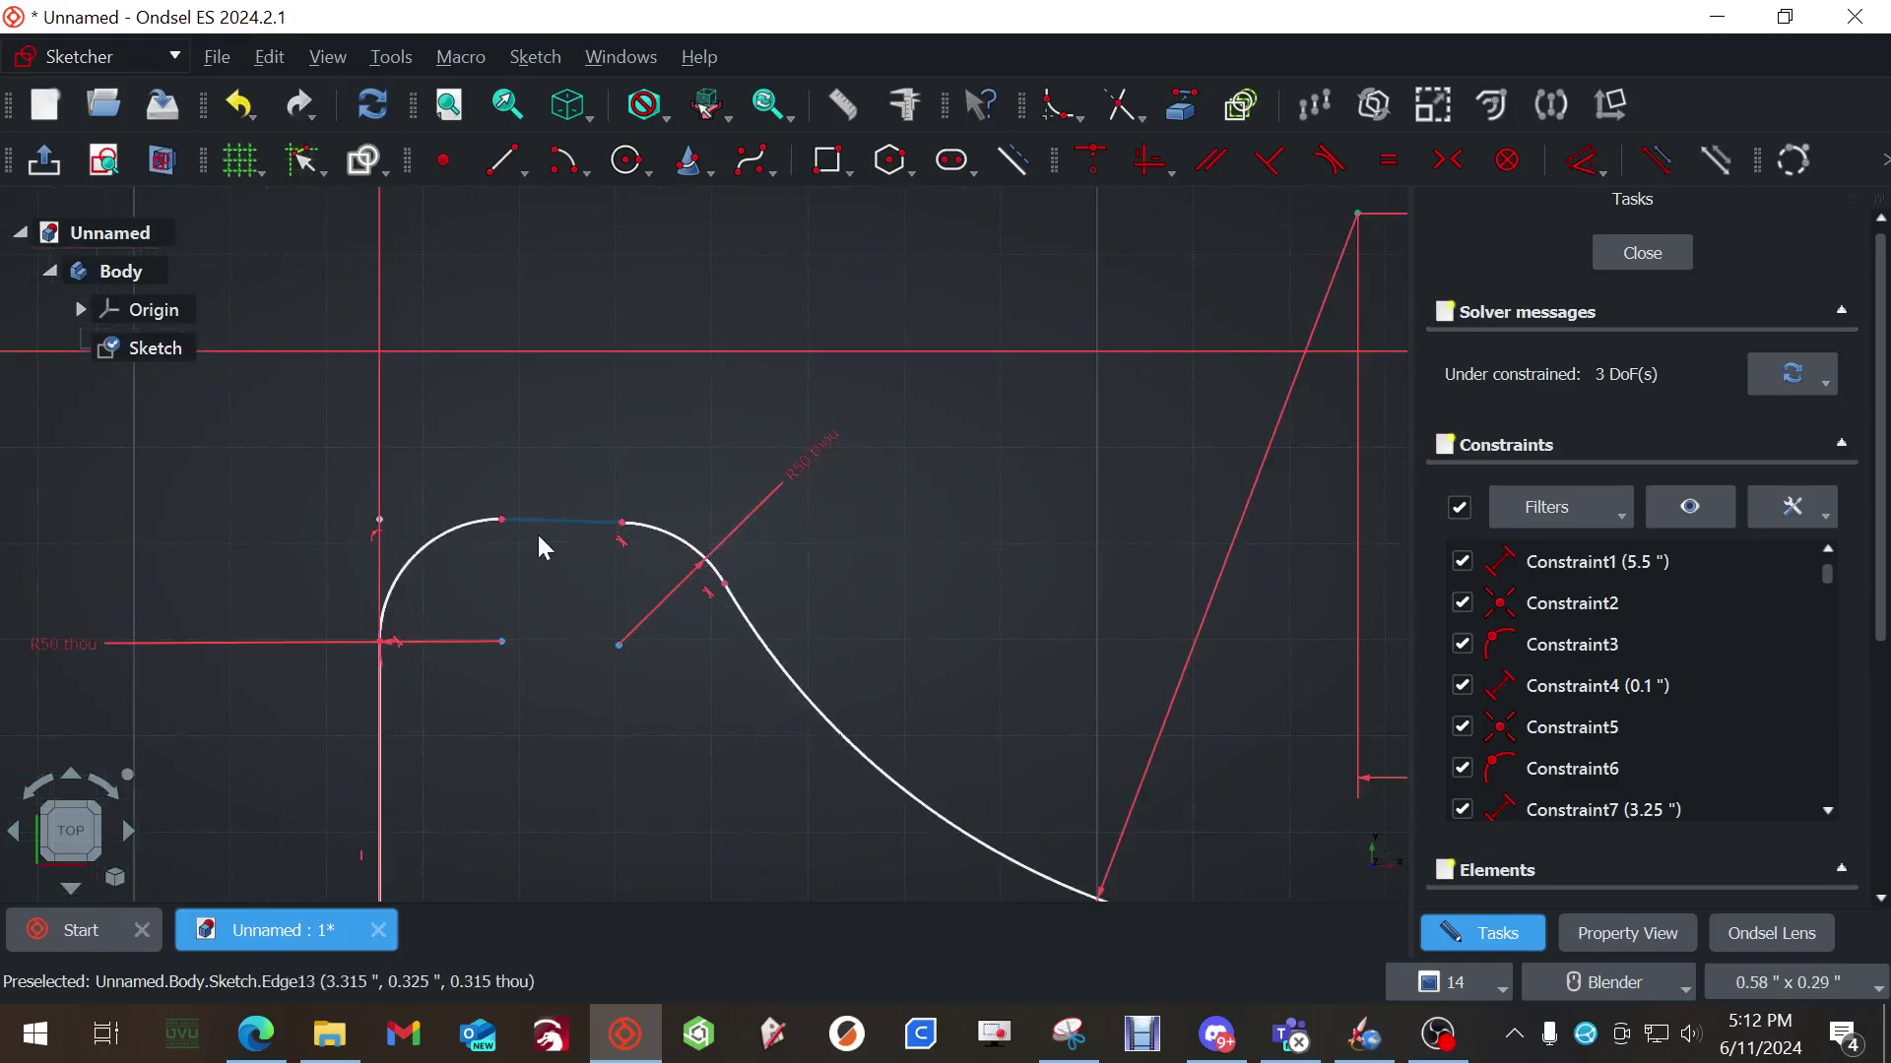
scroll(539, 538, up, 4)
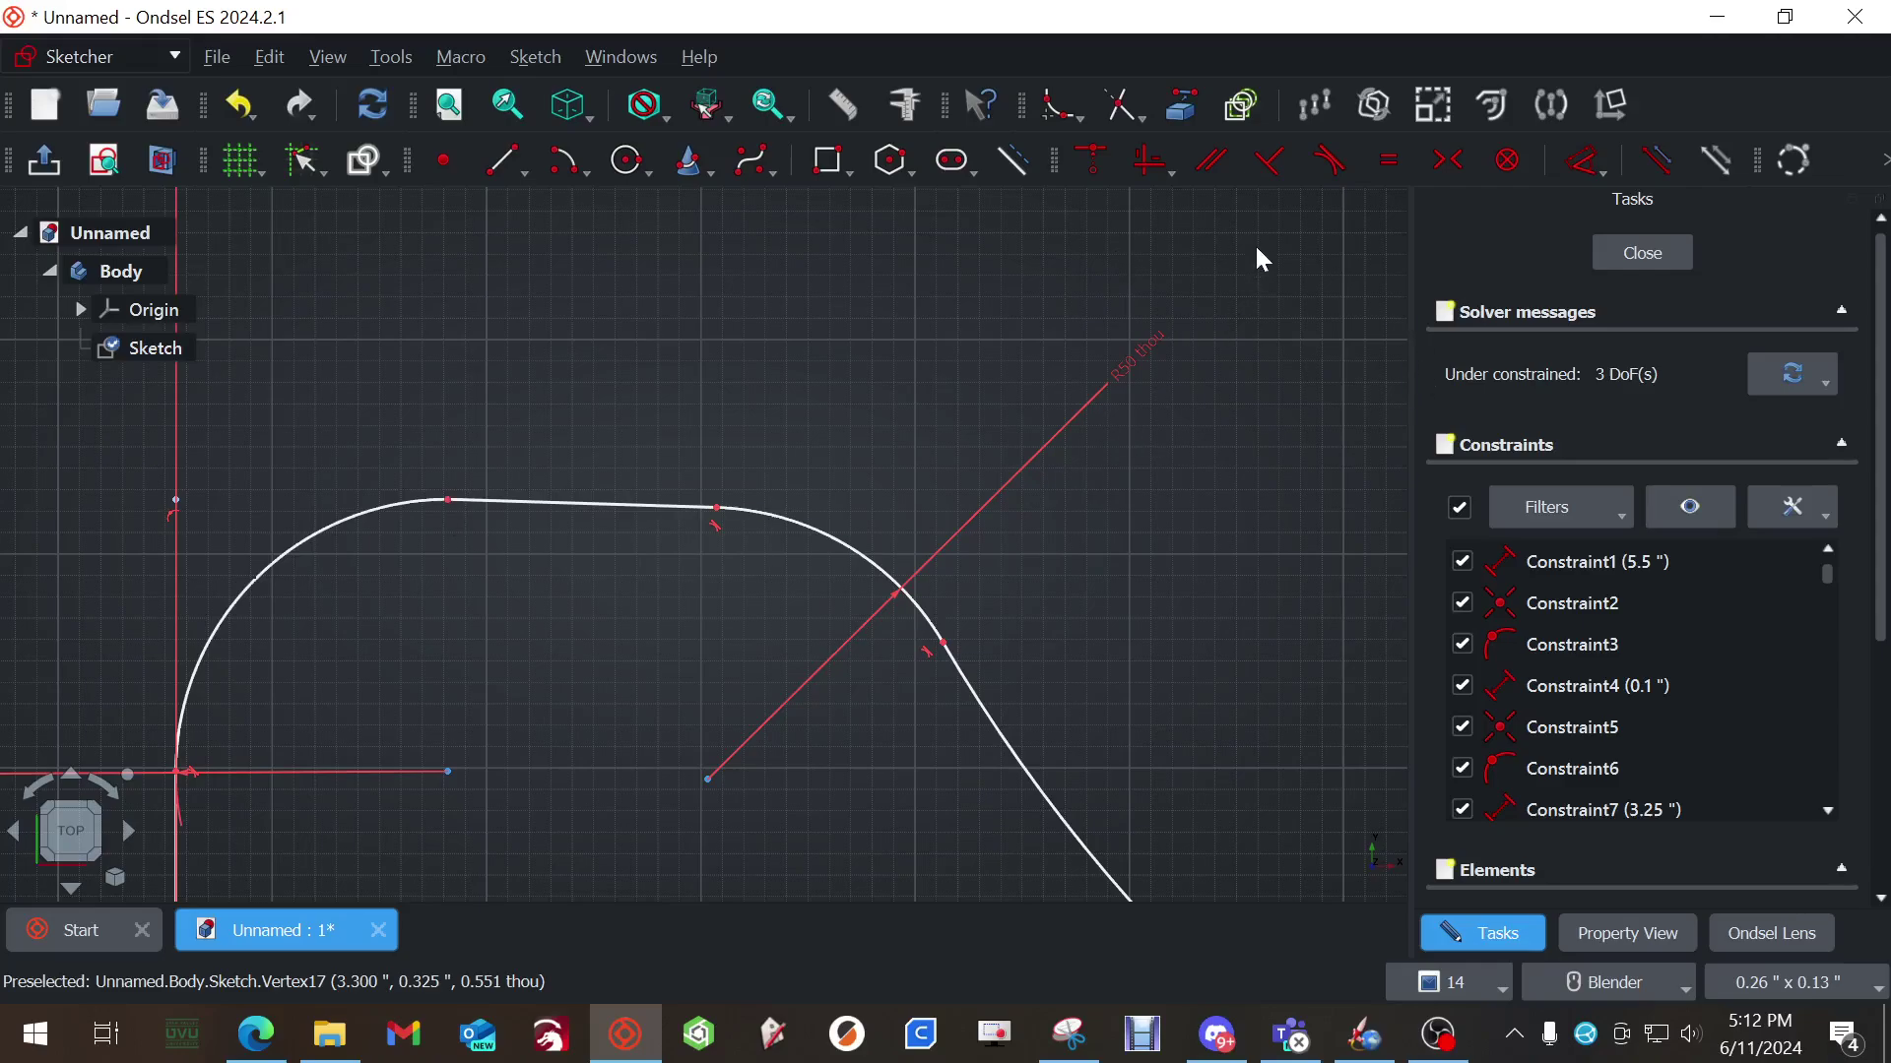
click(1171, 175)
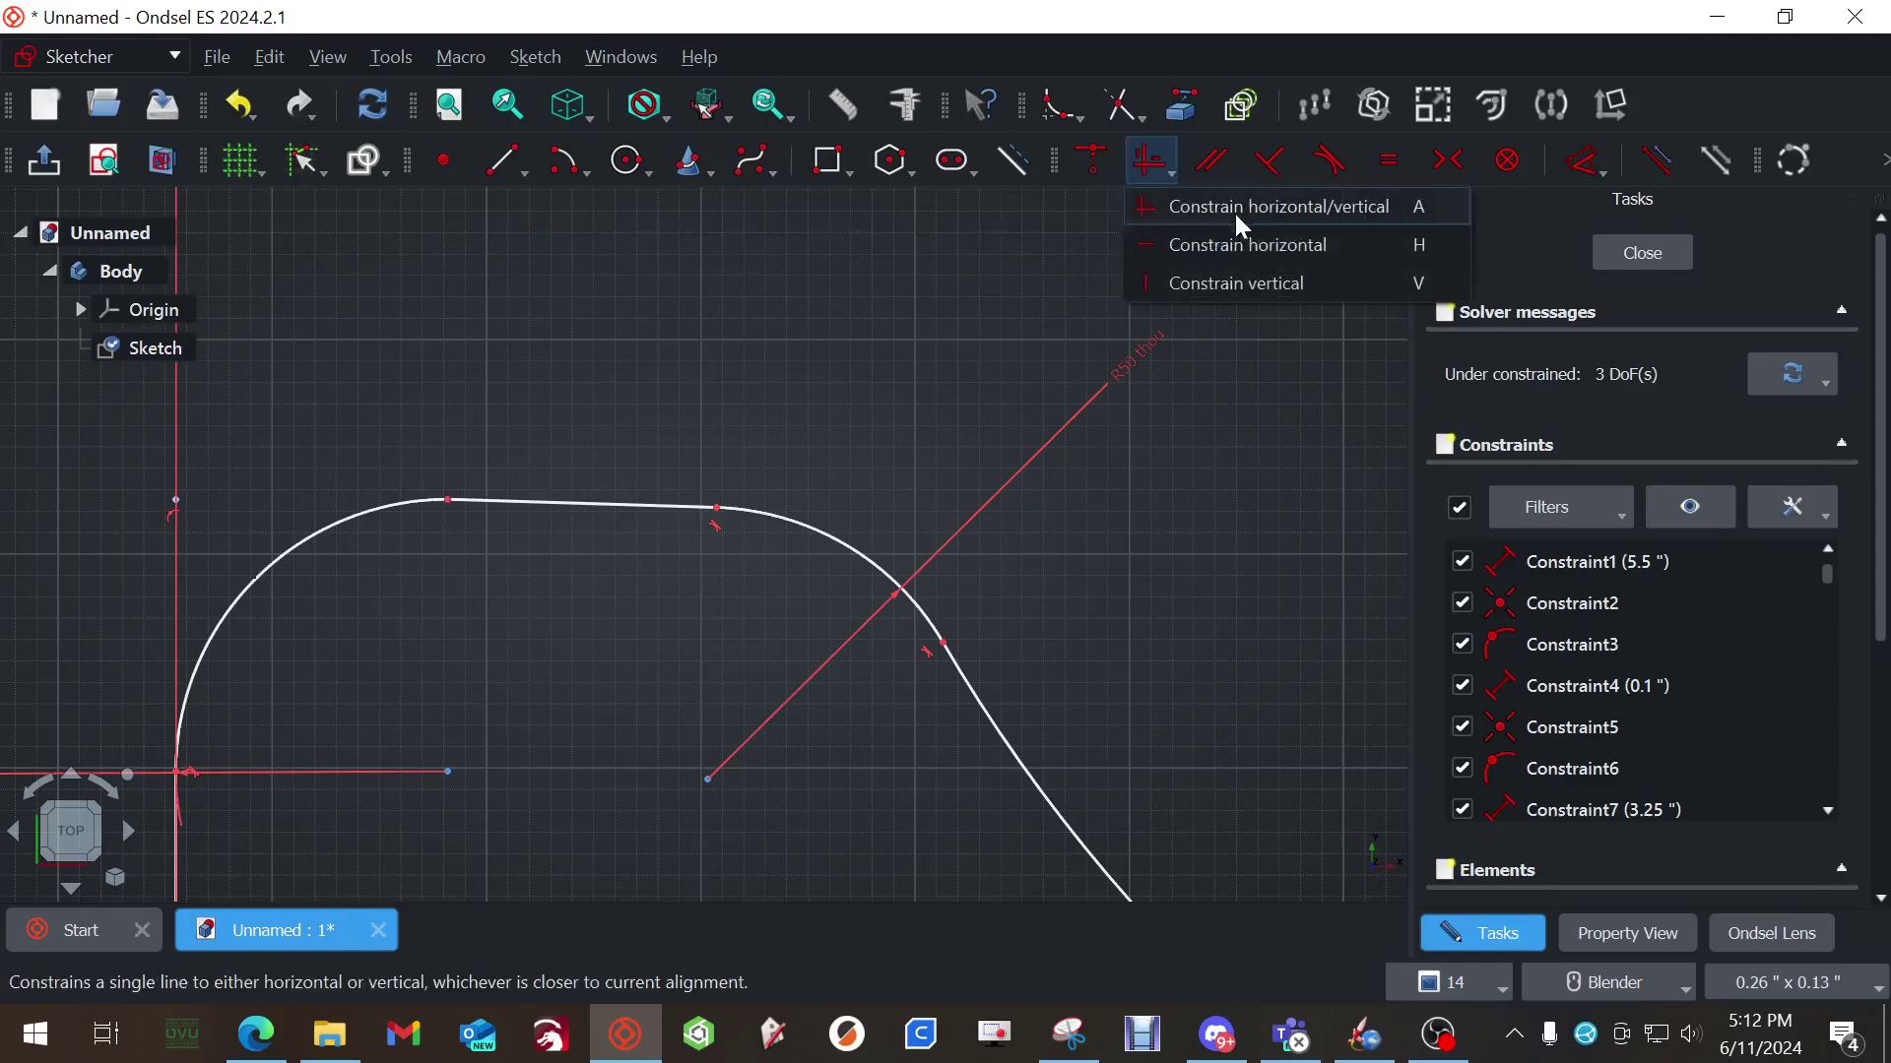
click(1256, 245)
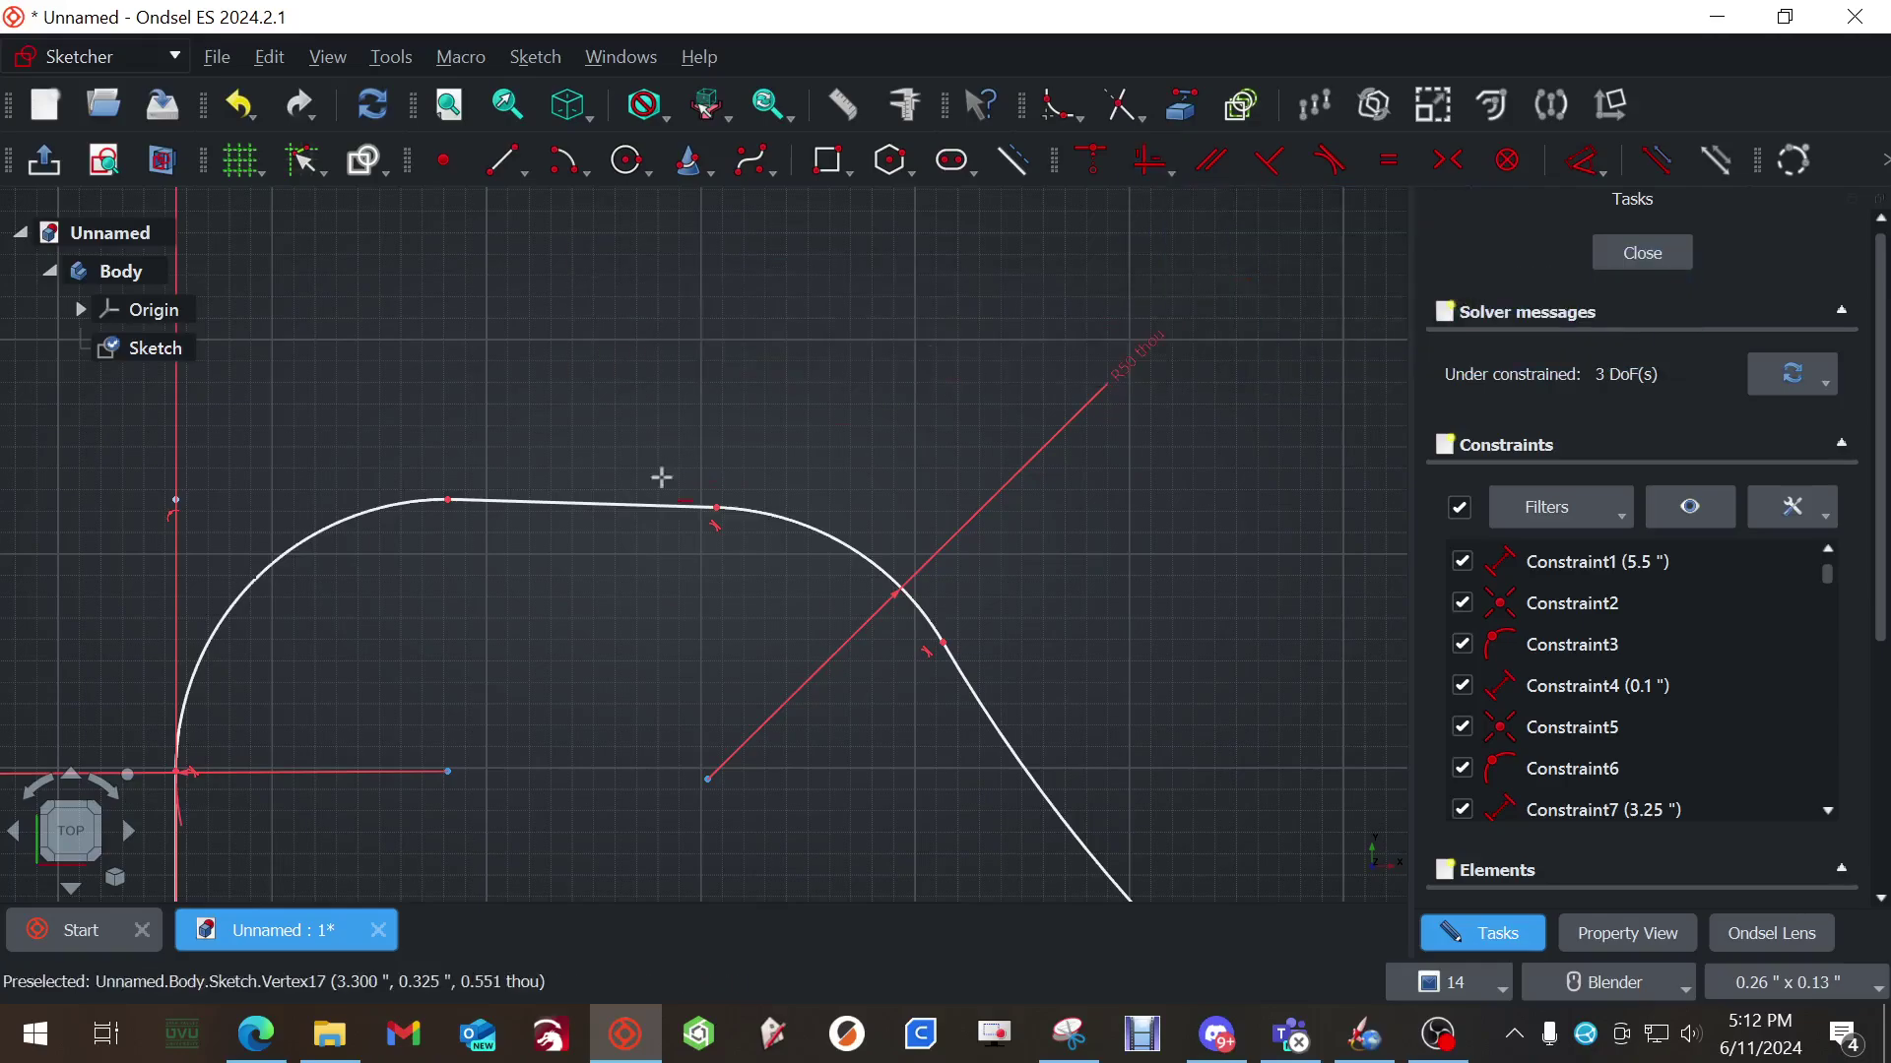
click(595, 507)
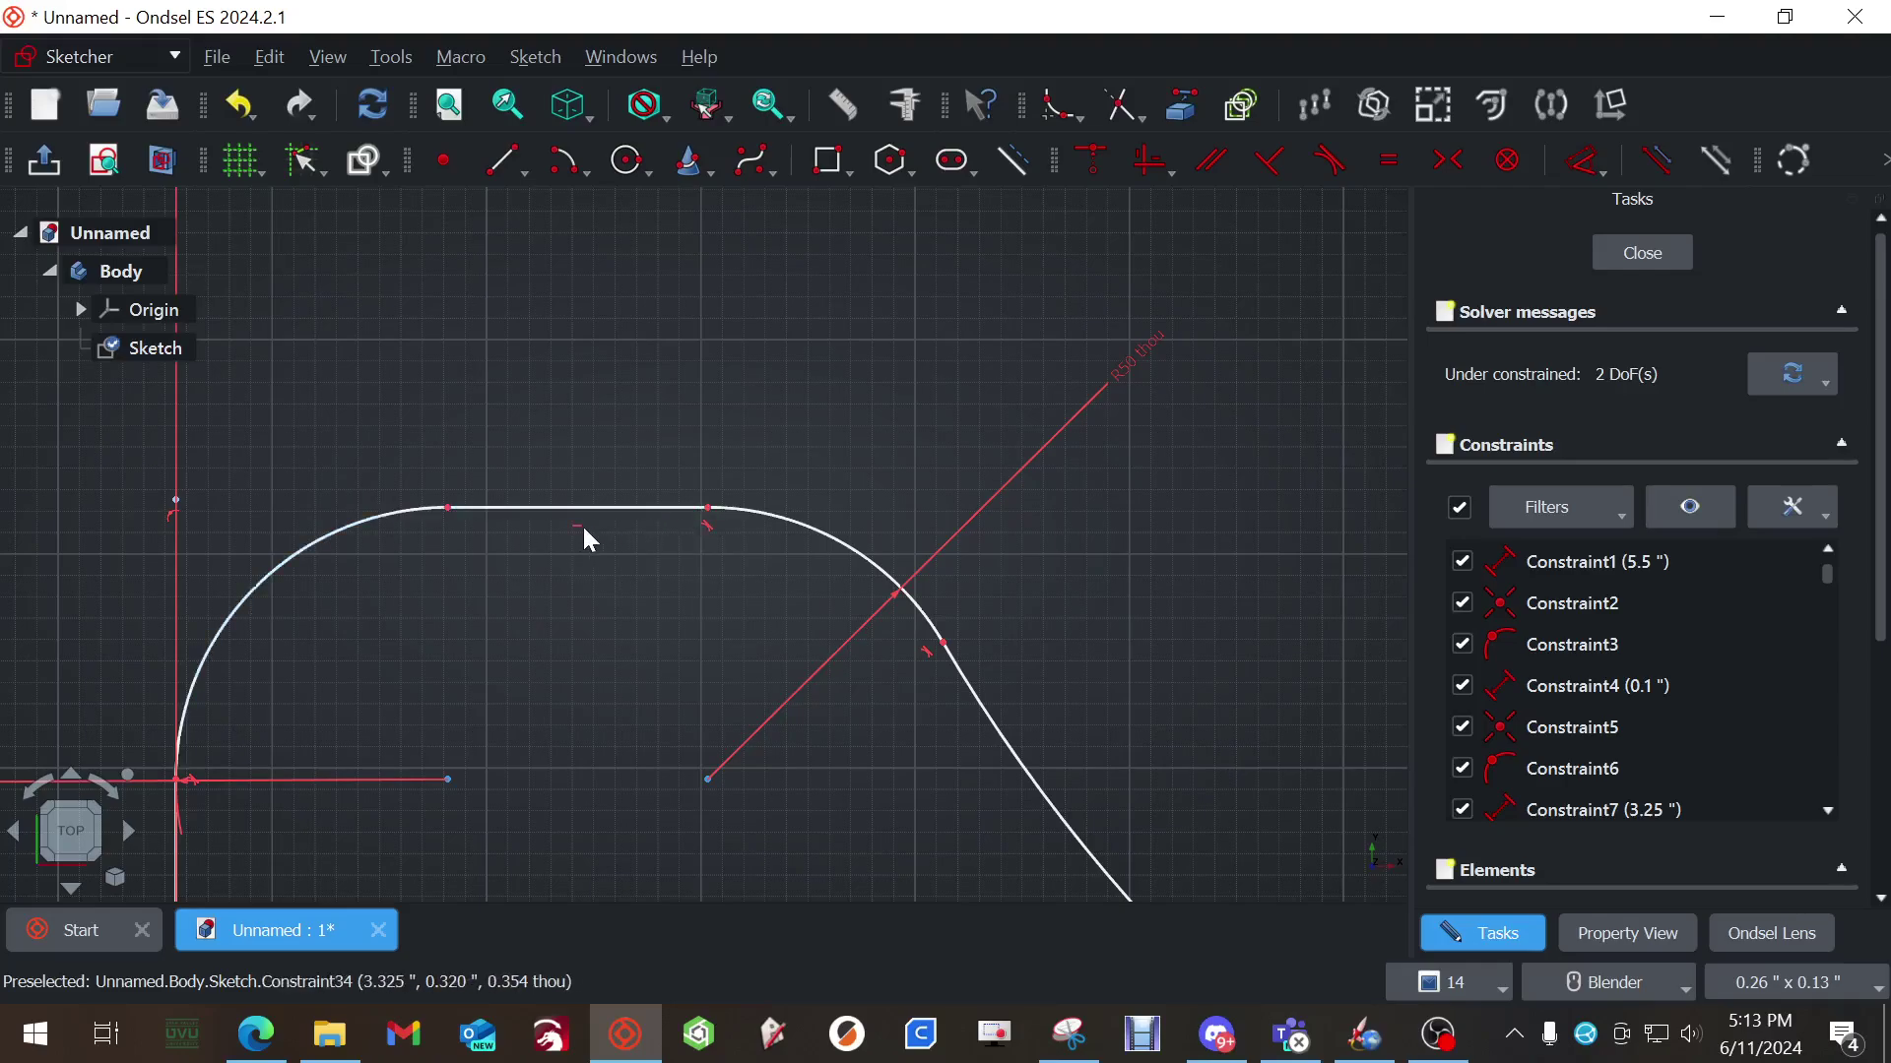
scroll(670, 434, down, 8)
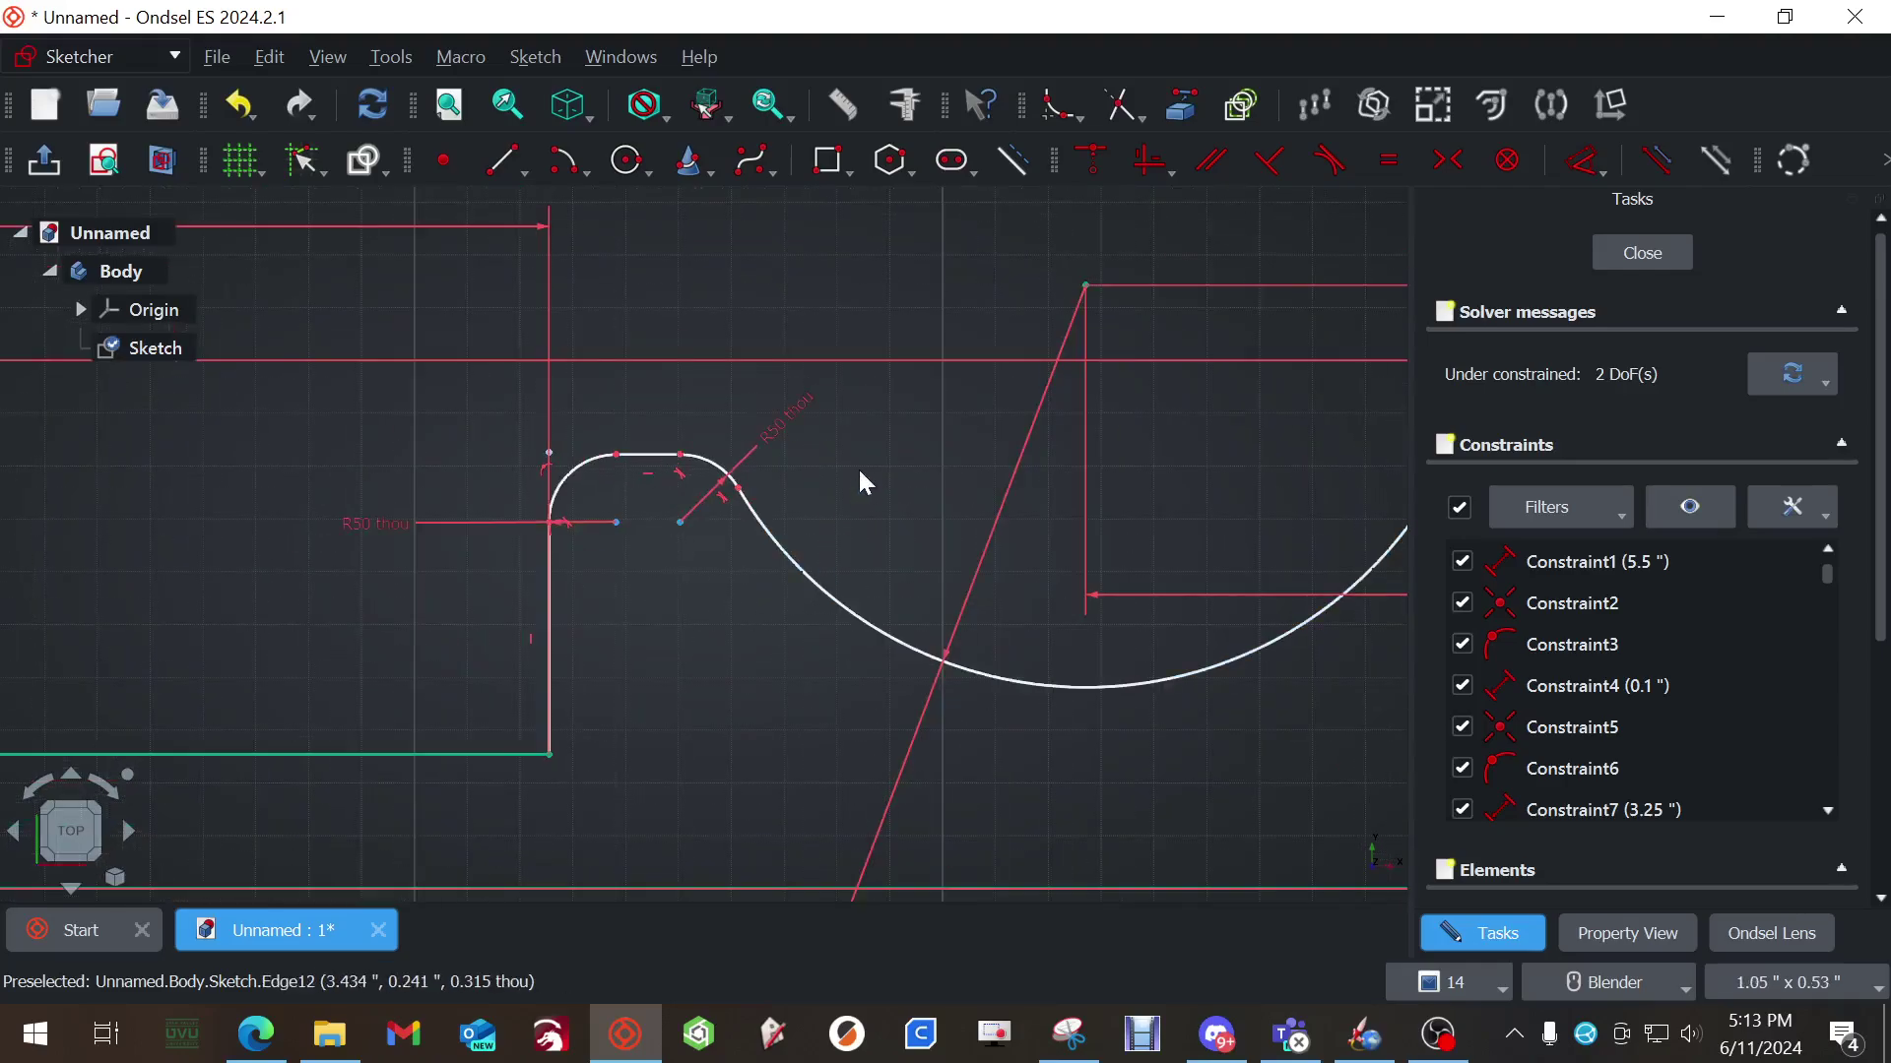
mouse_move(916, 458)
shift+middle_down()
mouse_move(650, 519)
mouse_move(778, 457)
shift+middle_up()
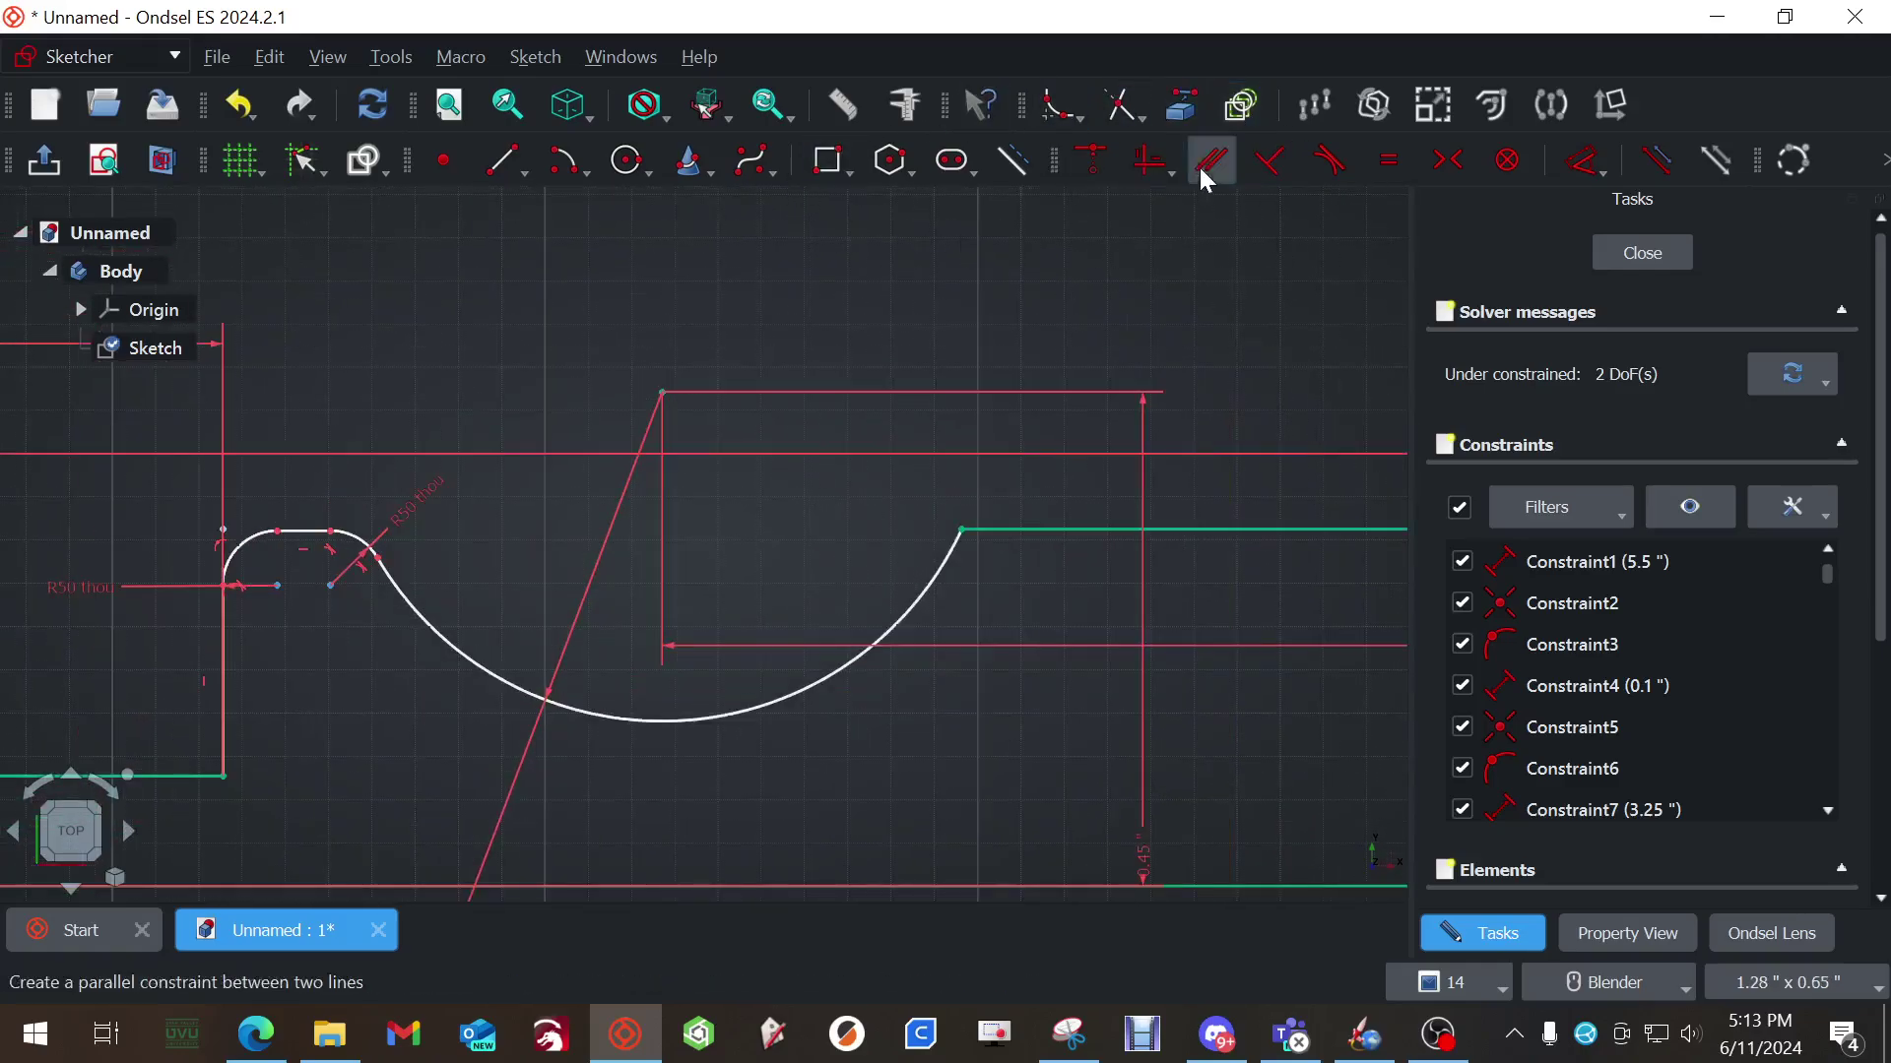
Fillet the large arc's right end into the horizontal line with a 50 thou radius
click(1052, 111)
click(940, 581)
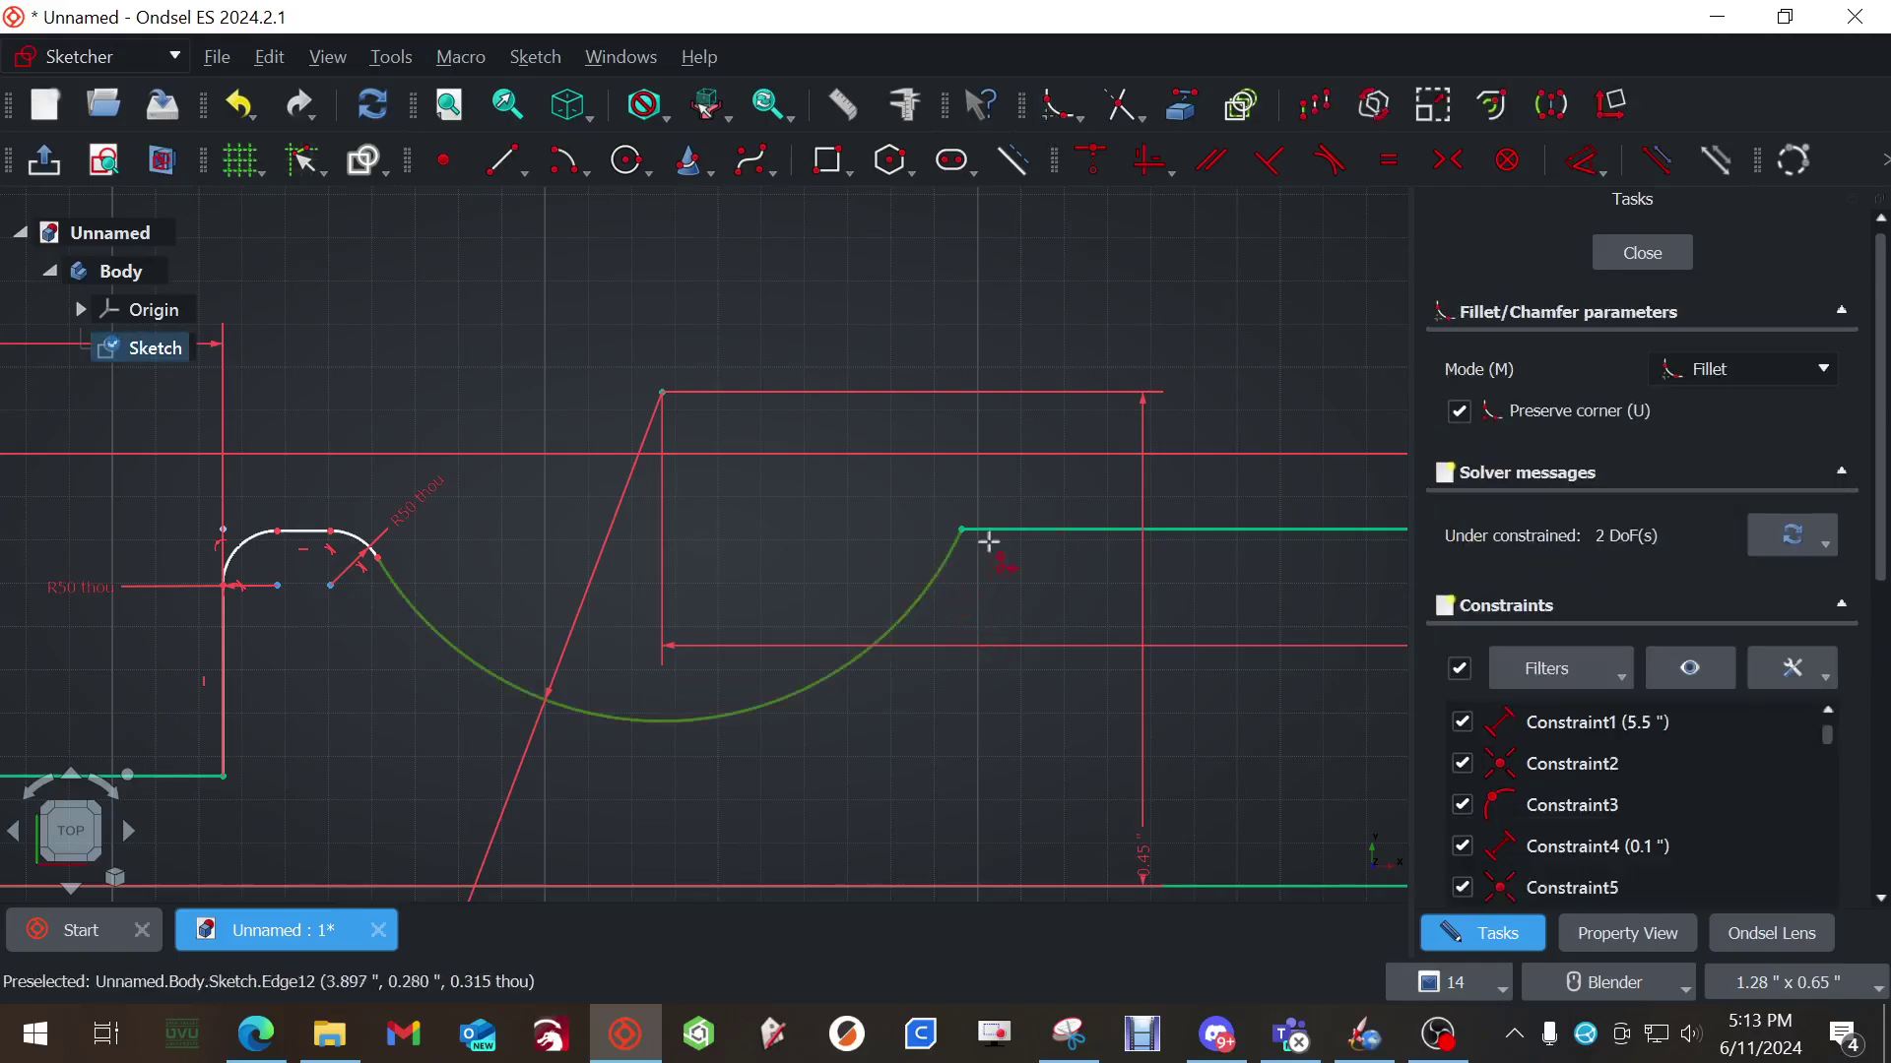
click(1007, 528)
right_click(928, 468)
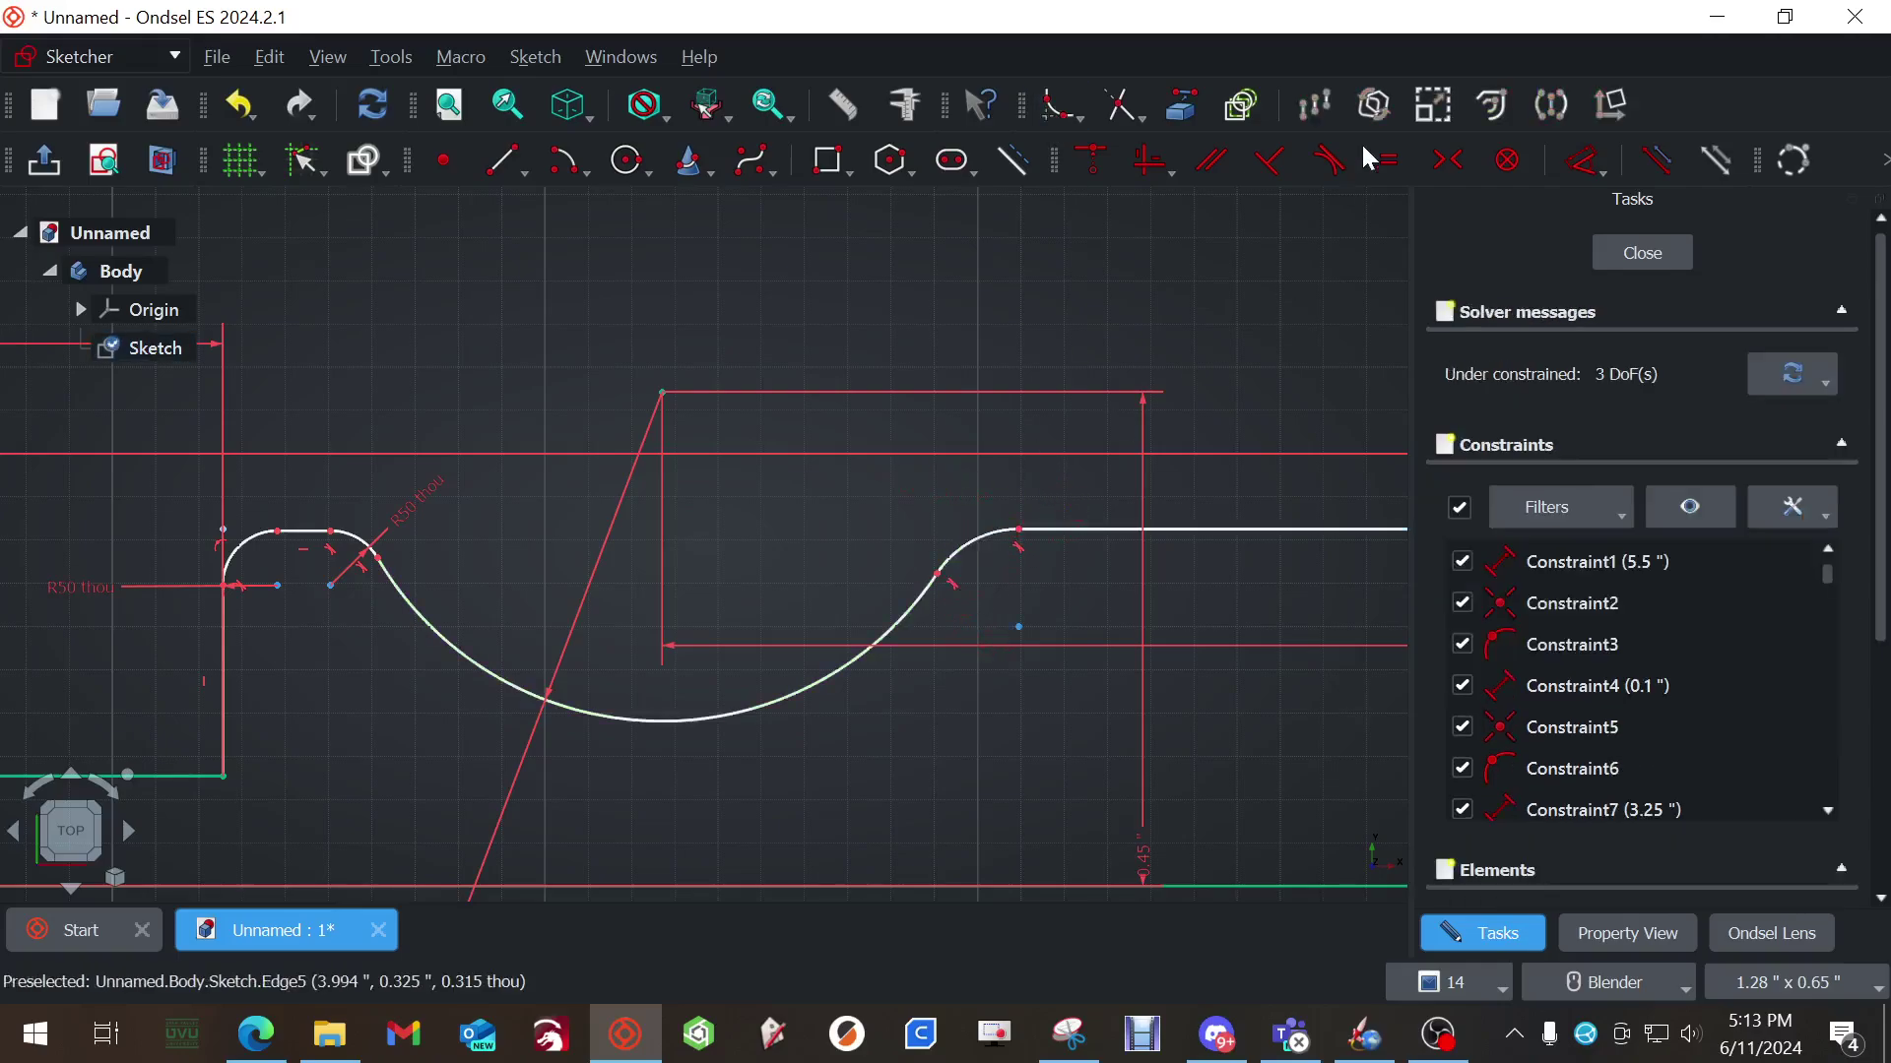
click(970, 542)
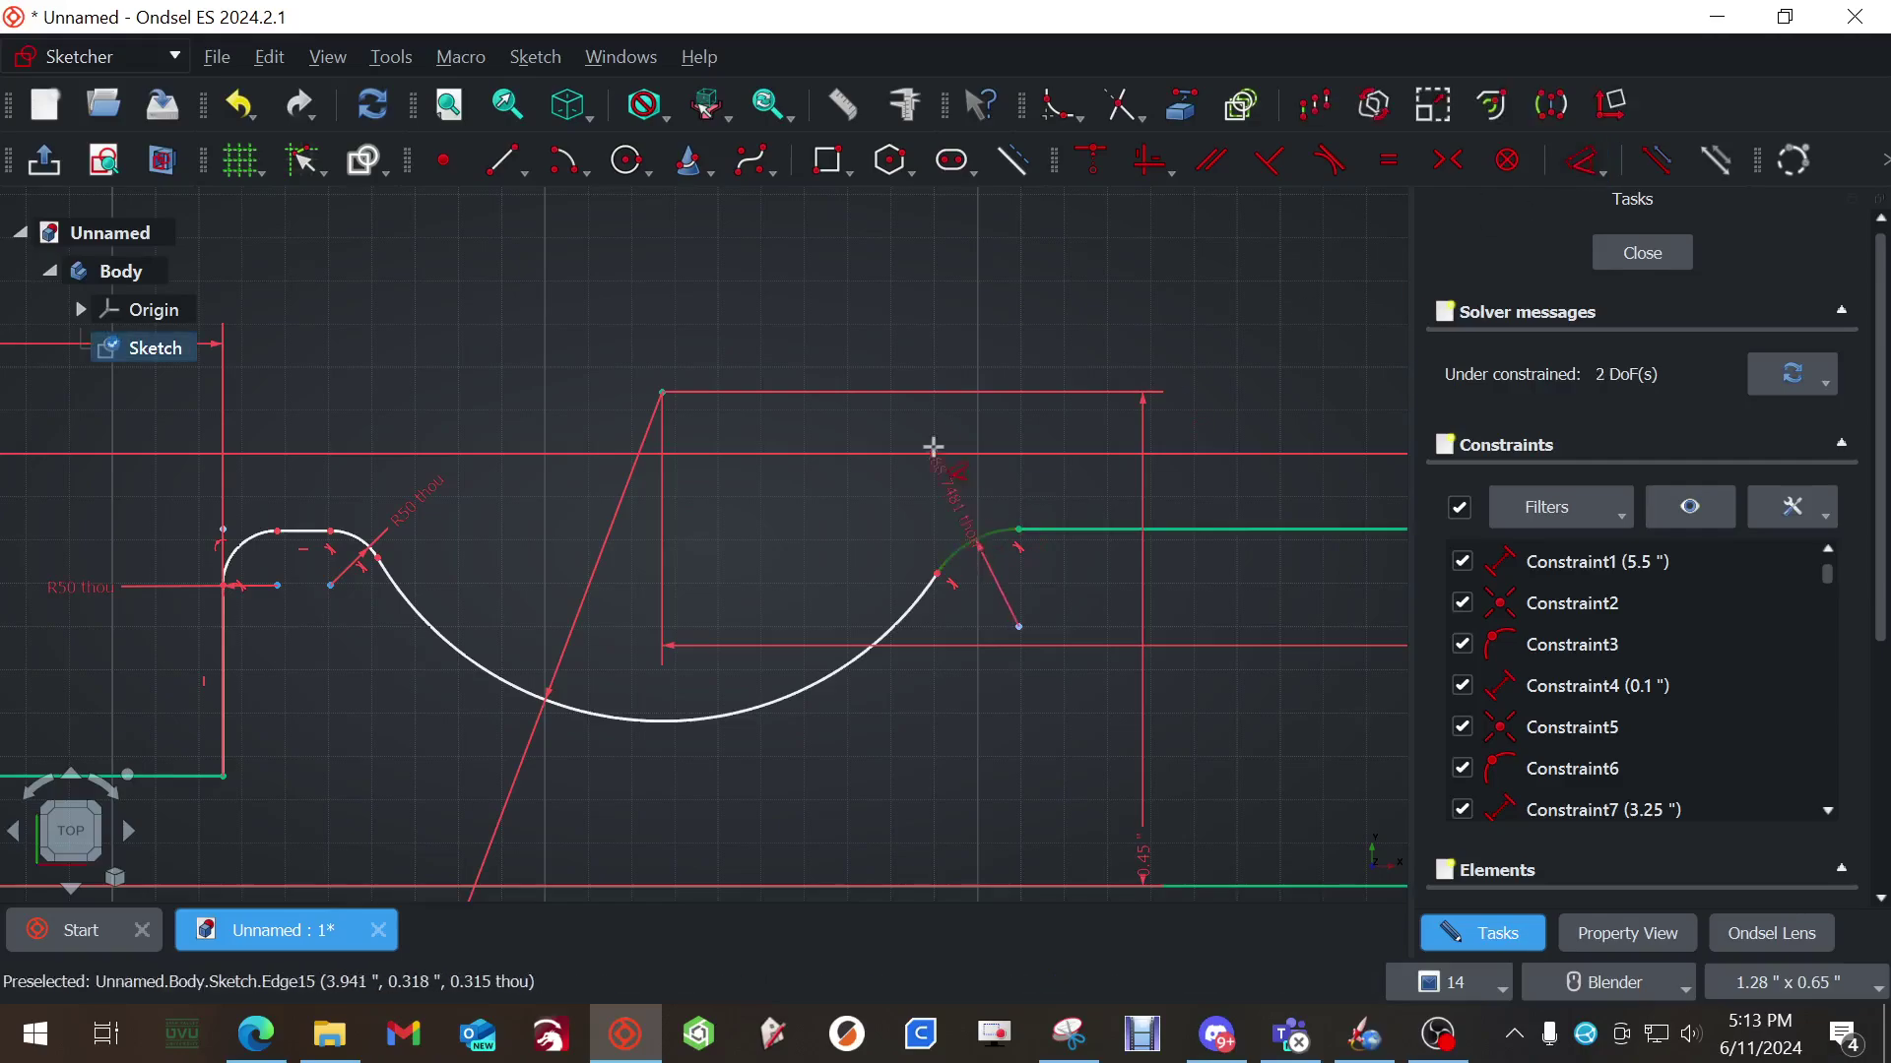
text(kr)
text(50 thou)
key(Return)
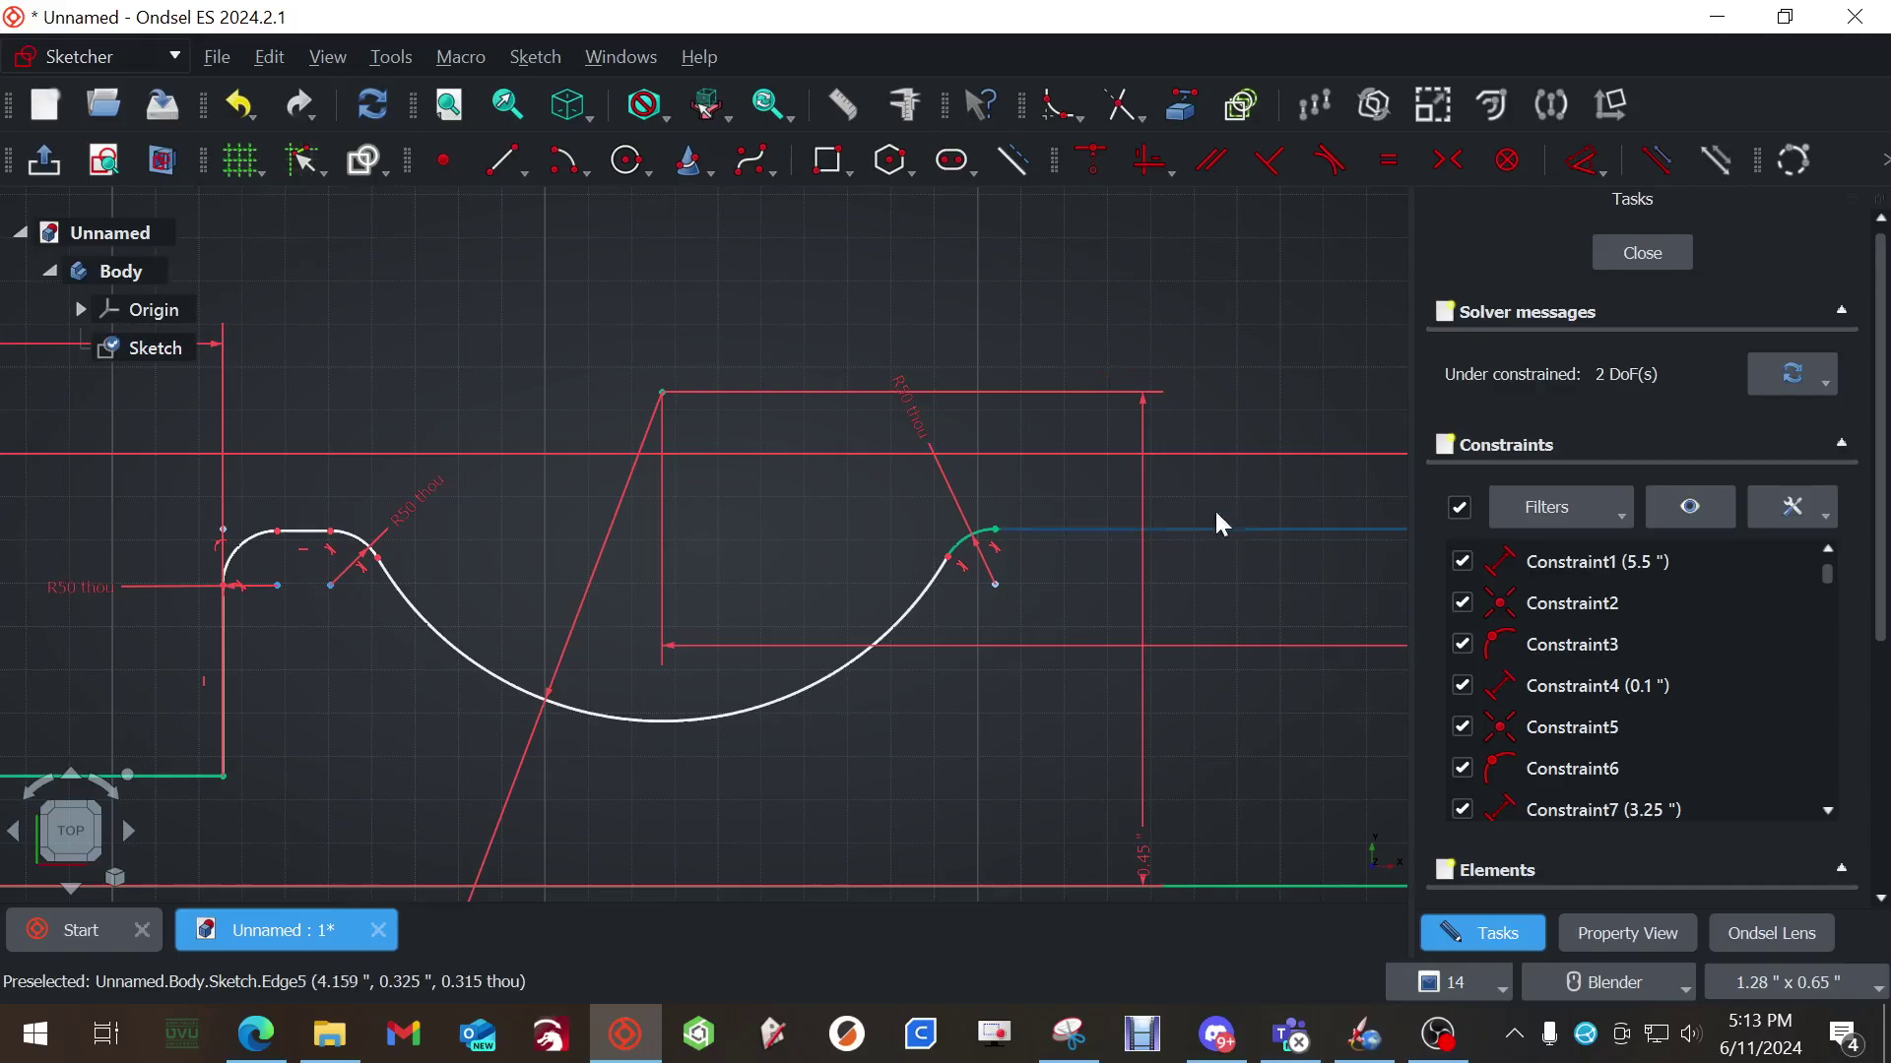
Zoom out to review the whole screwdriver profile
right_click(1166, 336)
click(1068, 659)
mouse_move(1077, 675)
shift+middle_down()
mouse_move(525, 676)
mouse_move(959, 618)
mouse_move(847, 610)
shift+middle_up()
scroll(841, 594, down, 2)
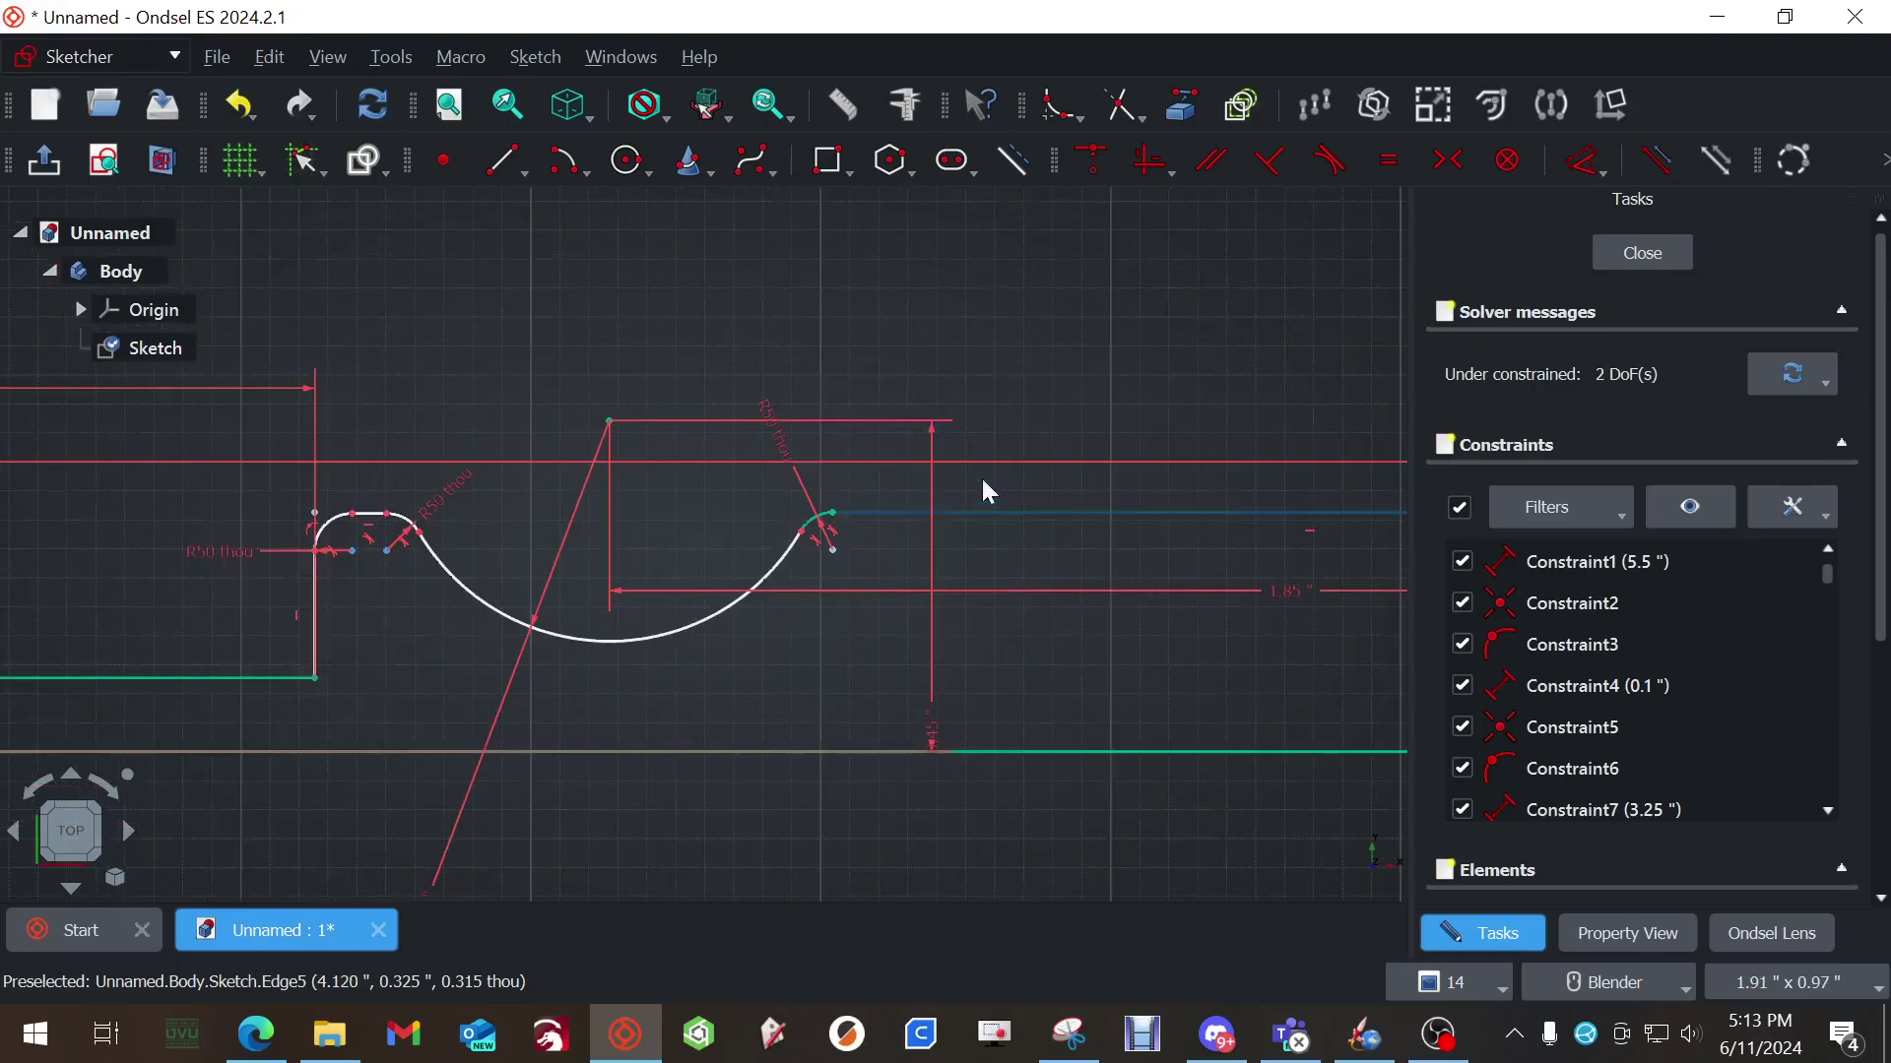
scroll(744, 694, down, 2)
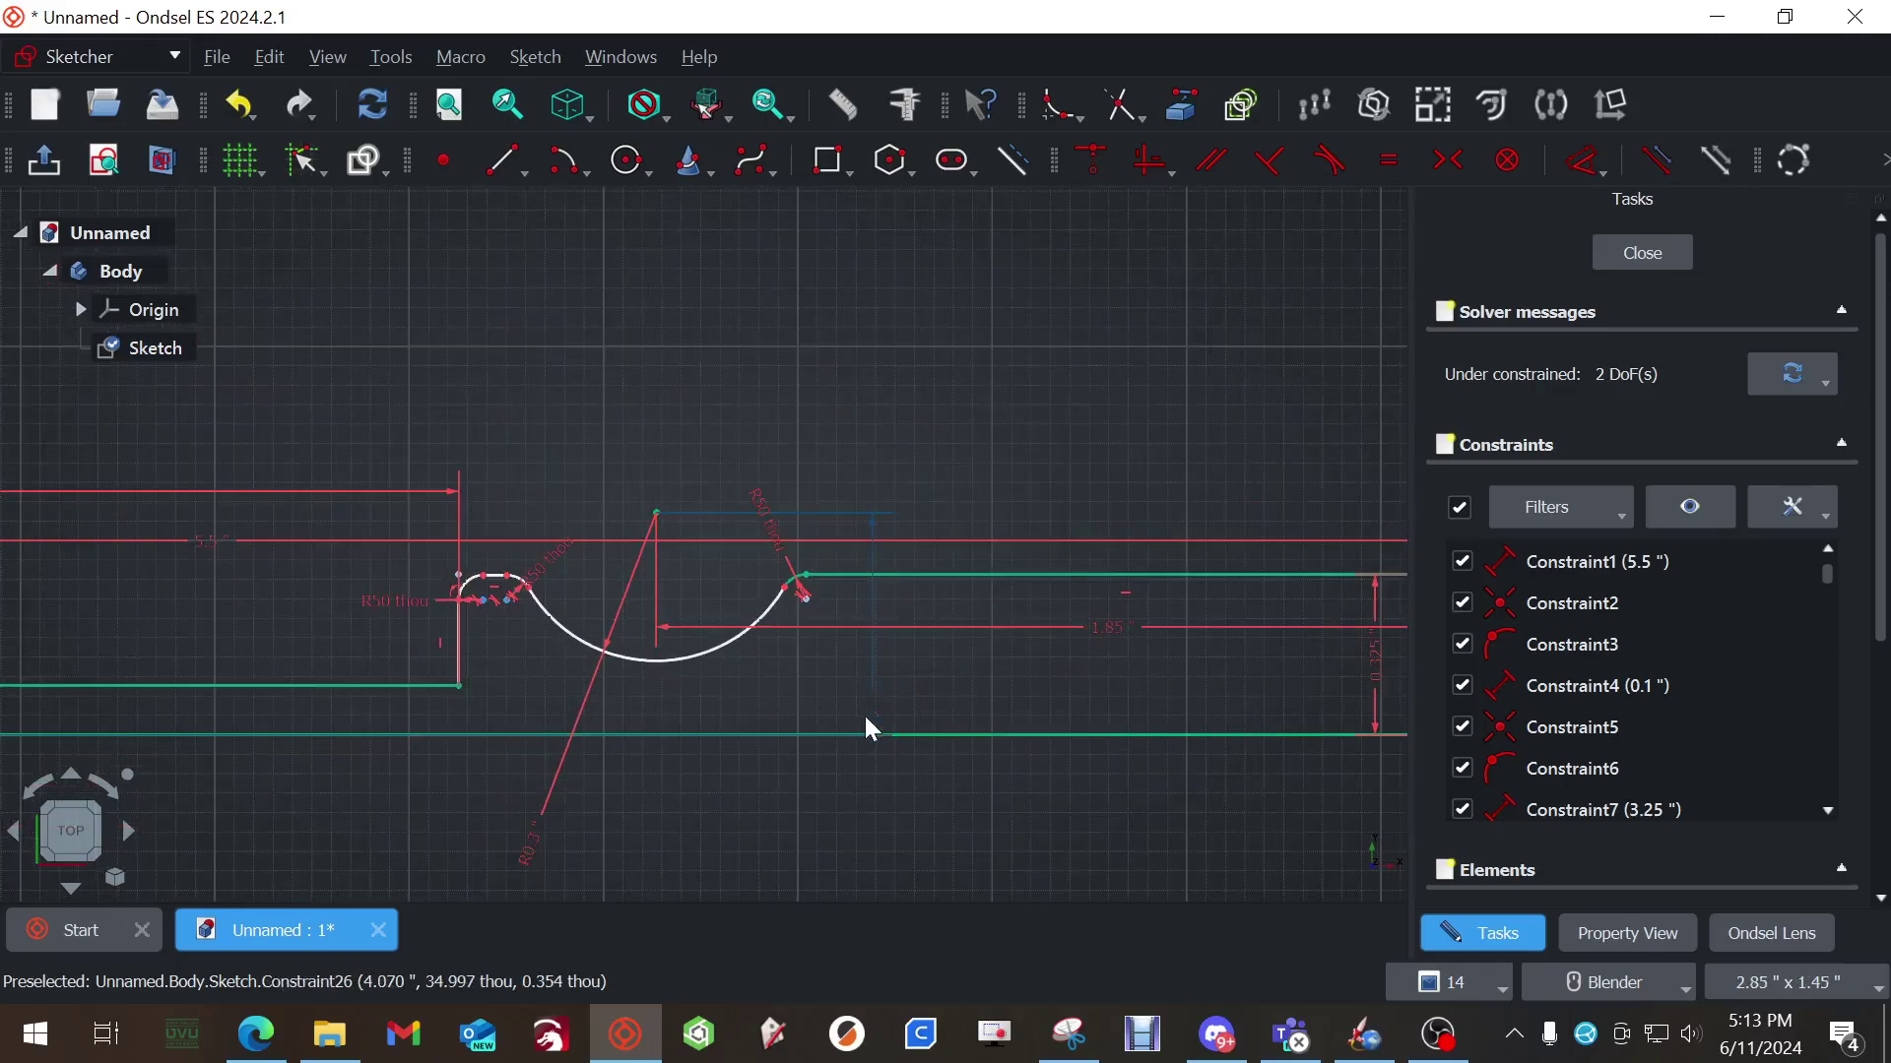
scroll(1059, 711, down, 2)
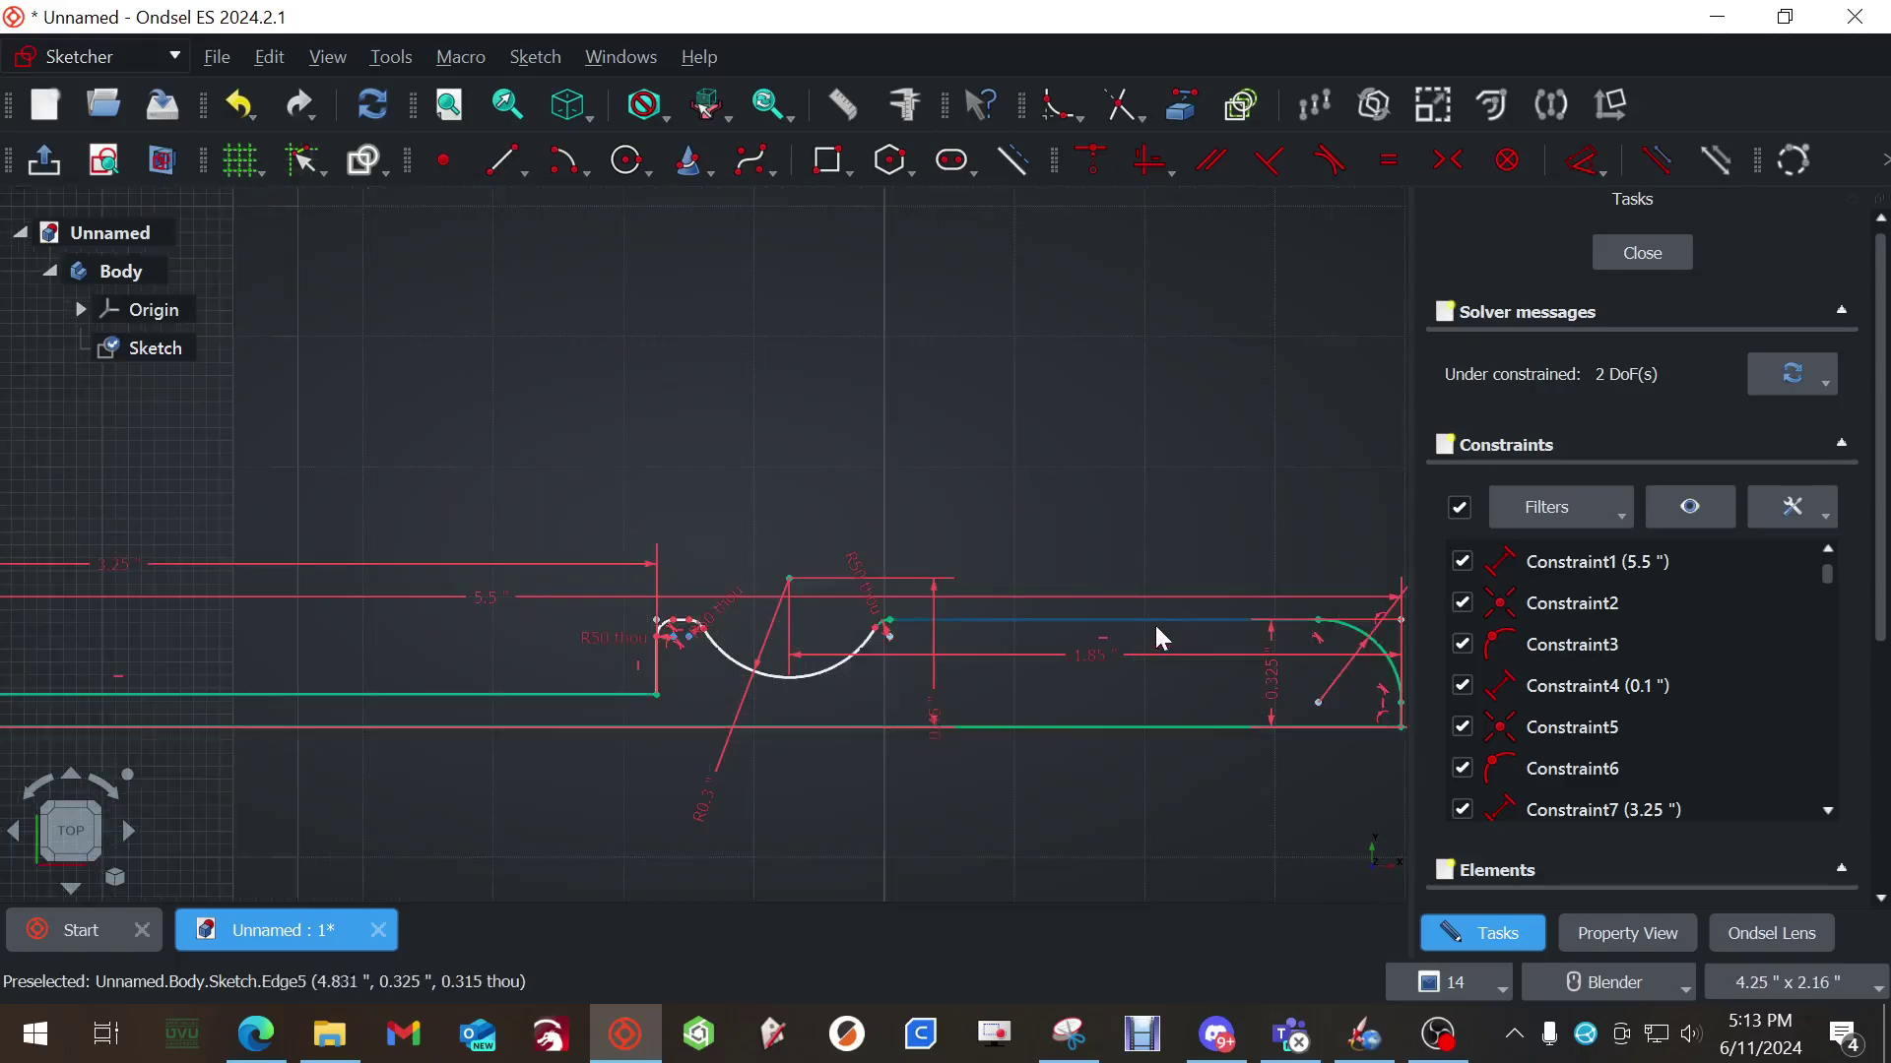
scroll(994, 778, down, 2)
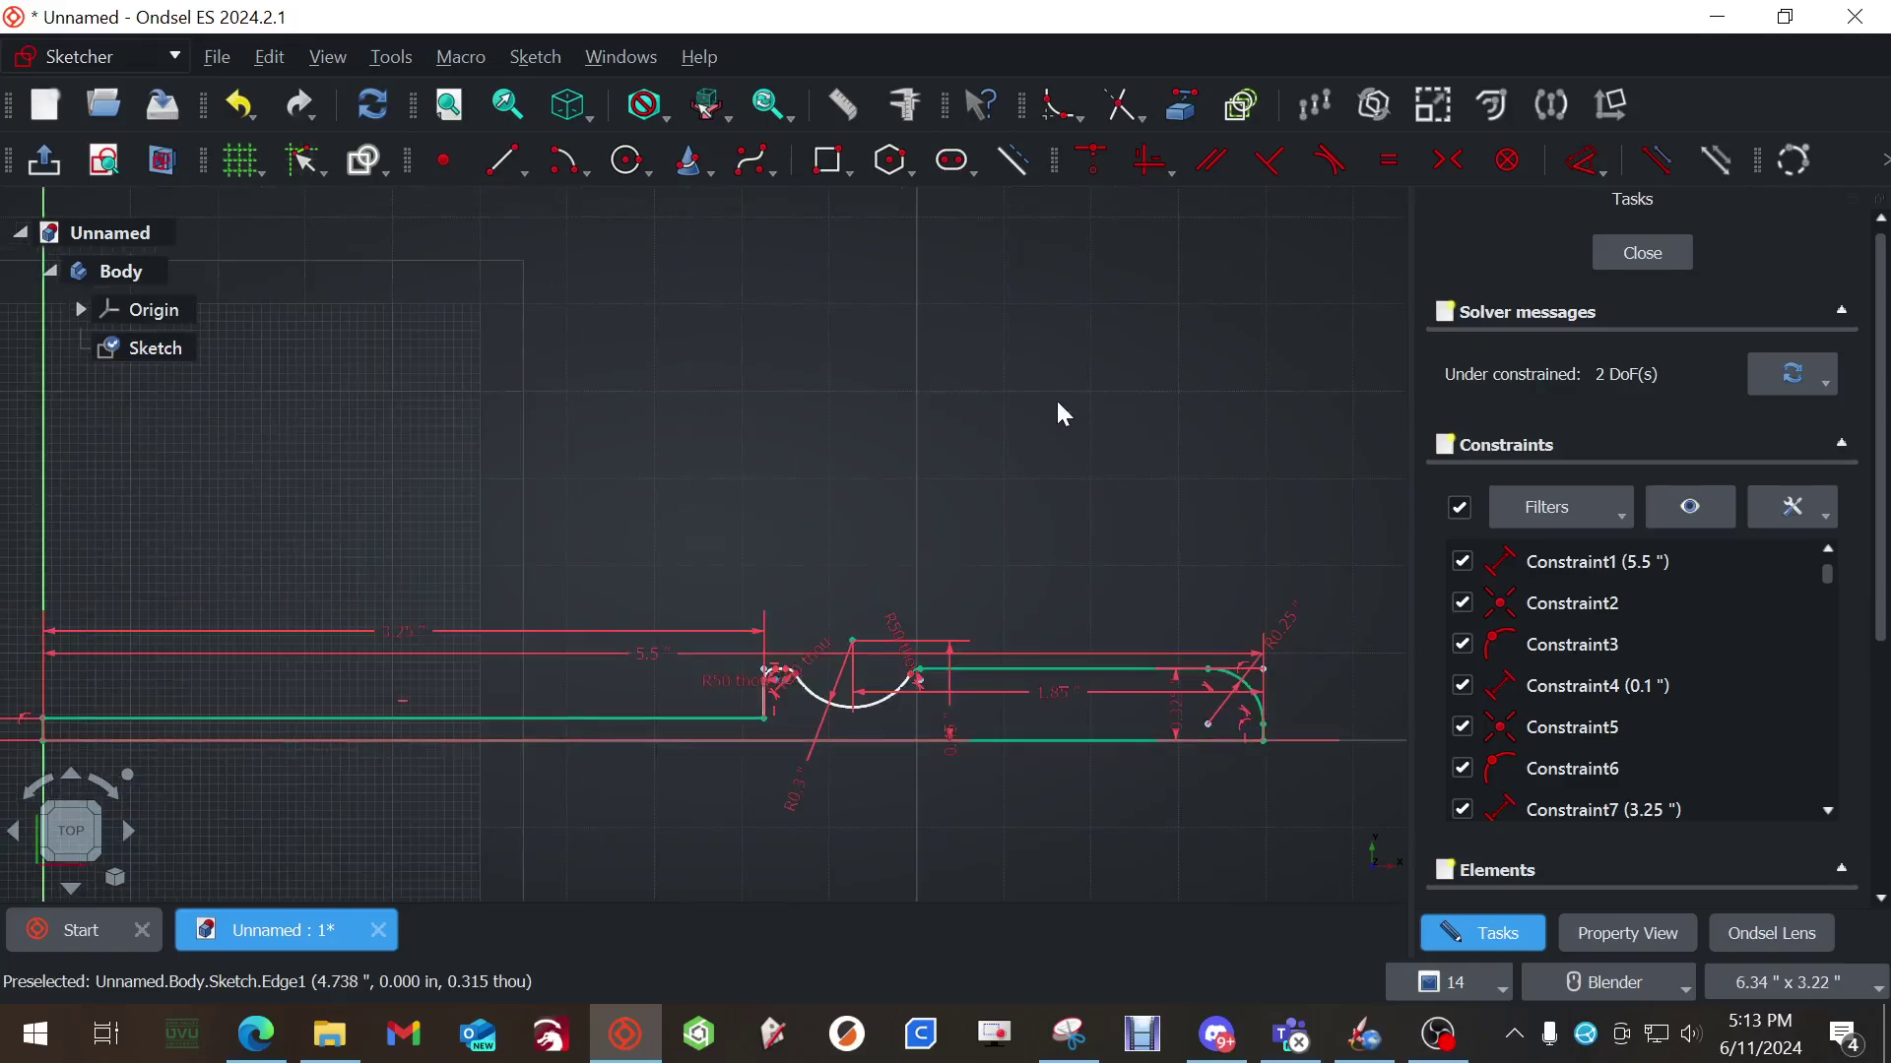
click(1642, 253)
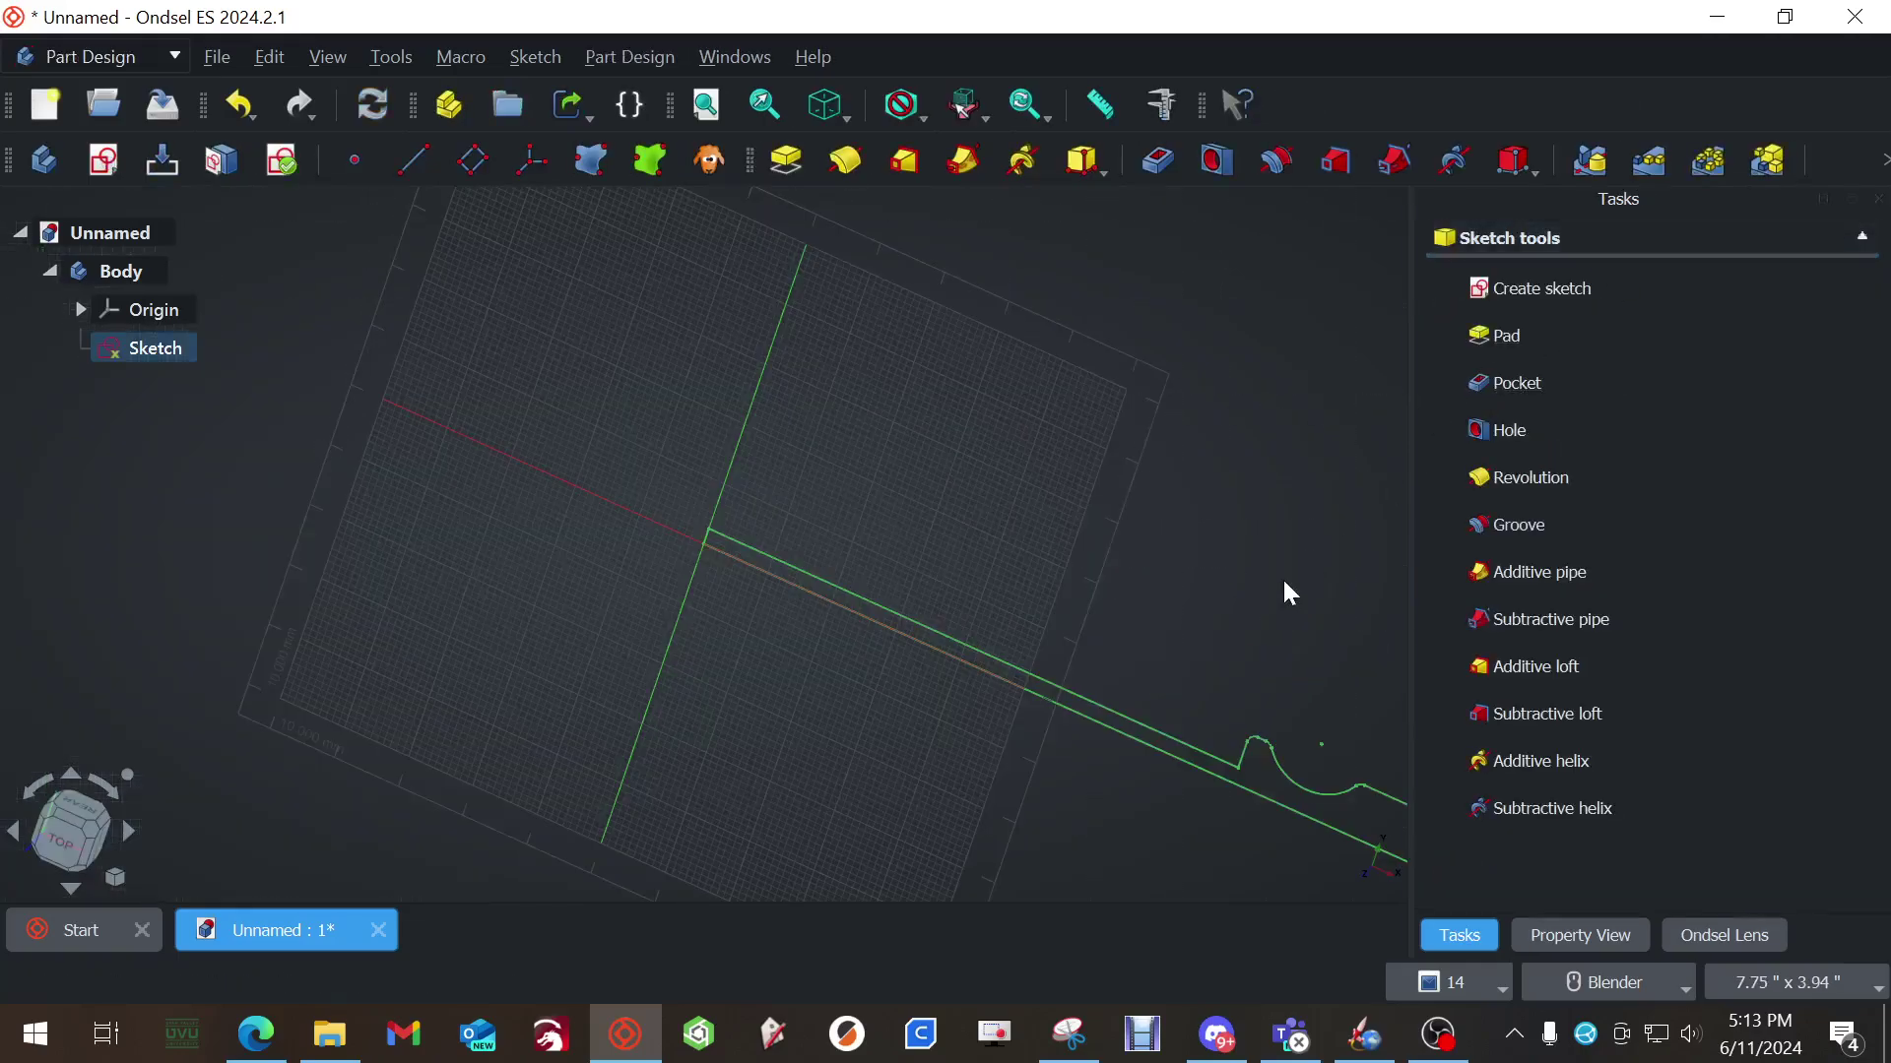
mouse_move(1091, 500)
shift+middle_down()
mouse_move(790, 384)
mouse_move(921, 515)
shift+middle_up()
click(803, 382)
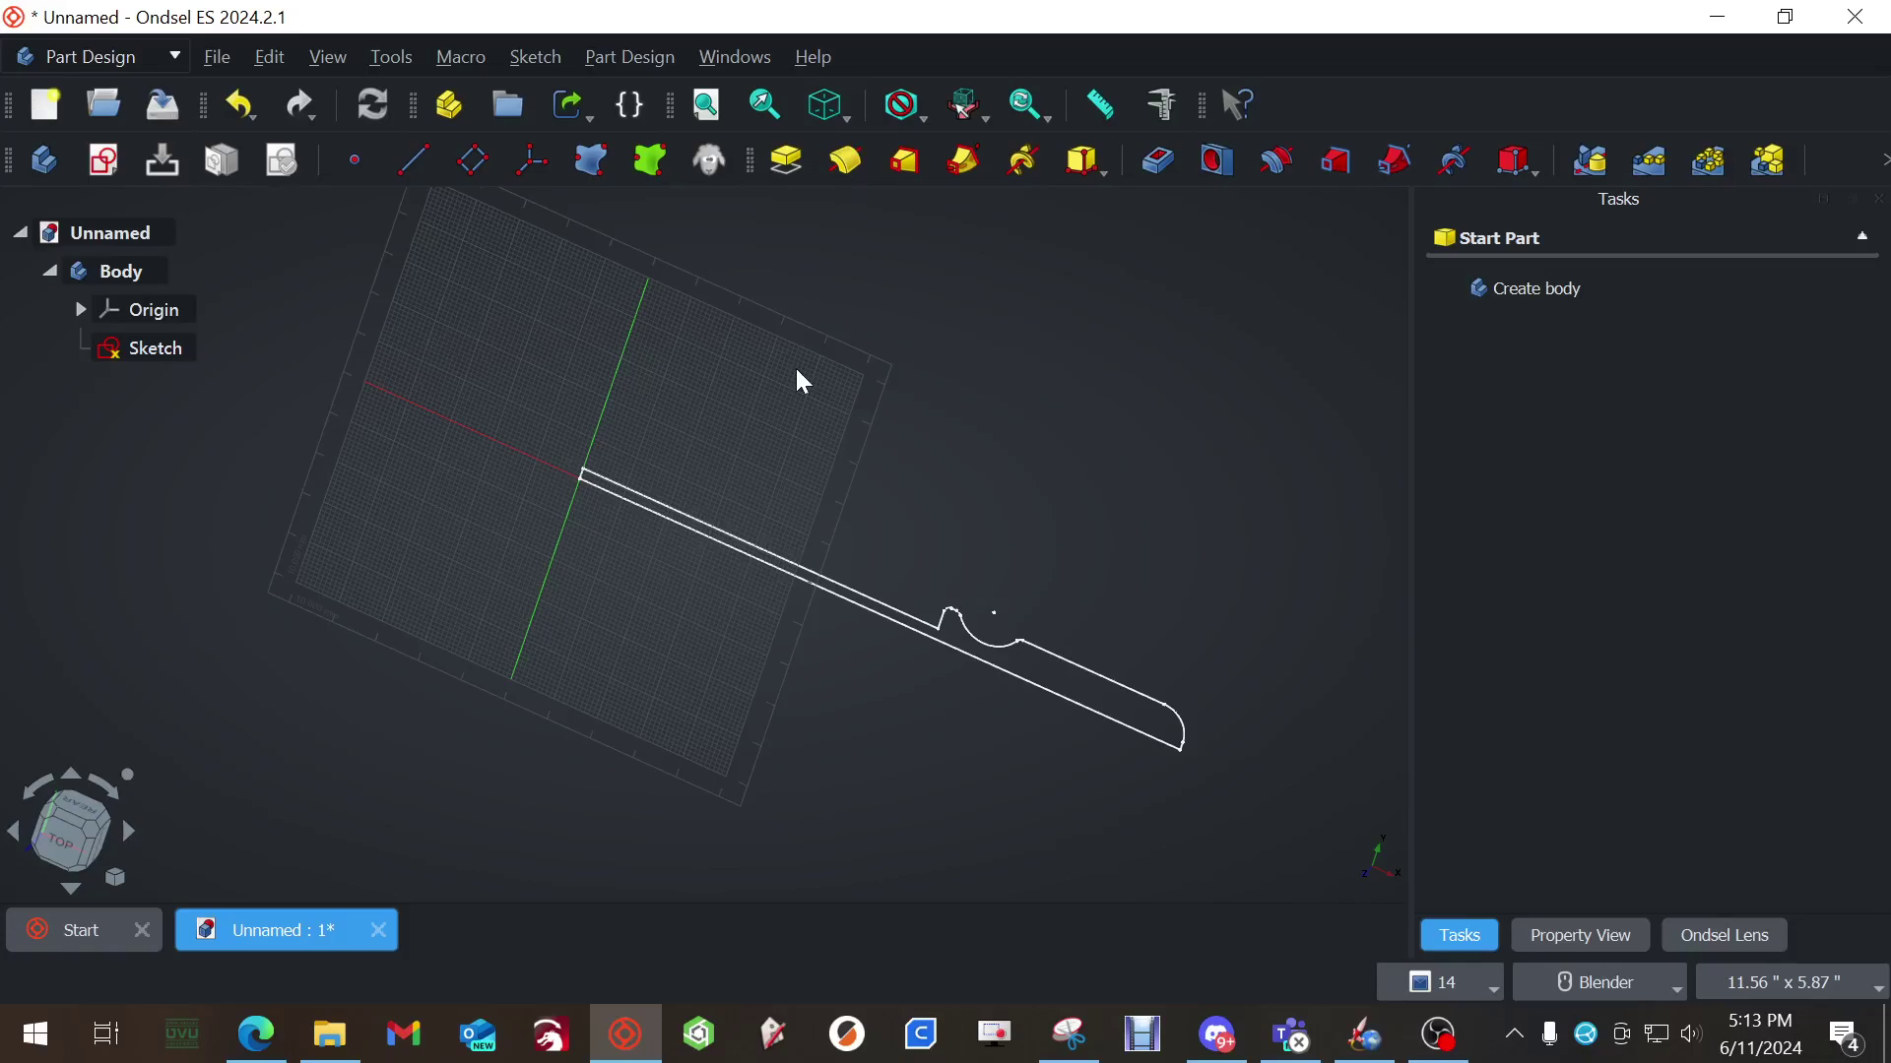
click(331, 57)
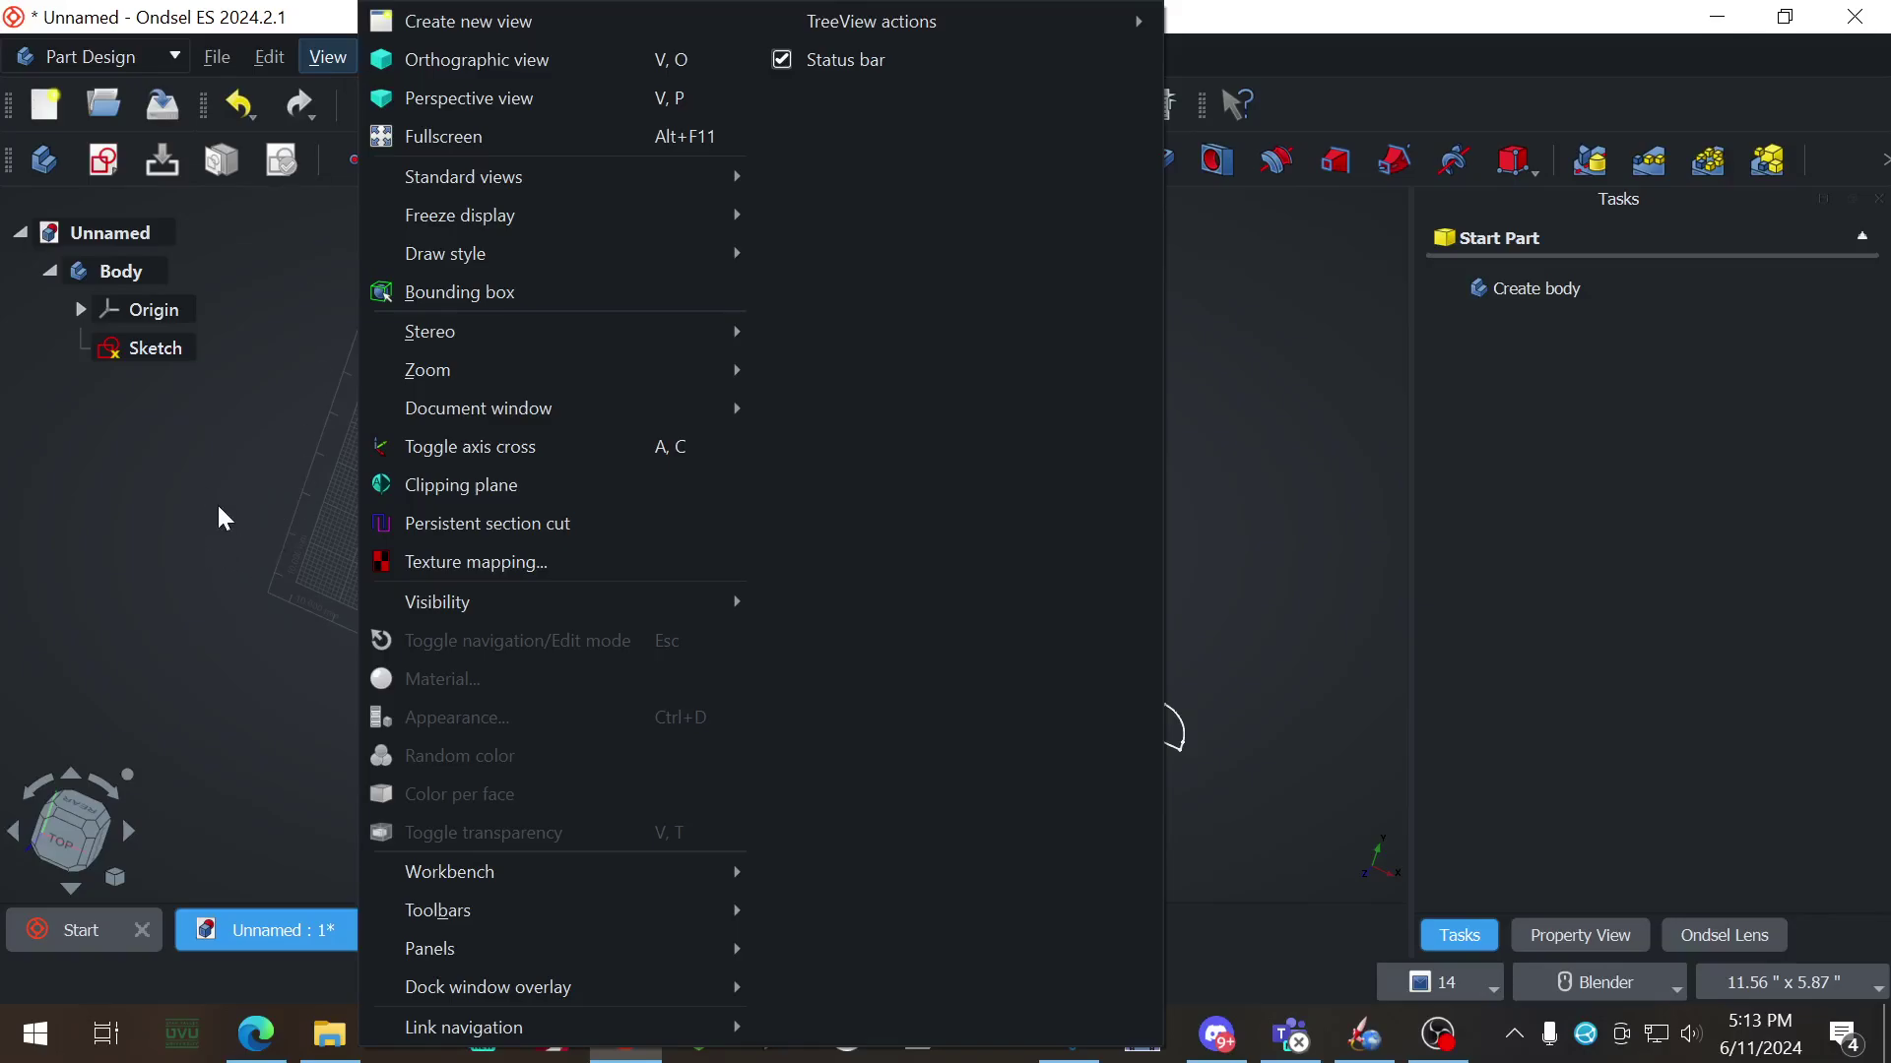
key(Escape)
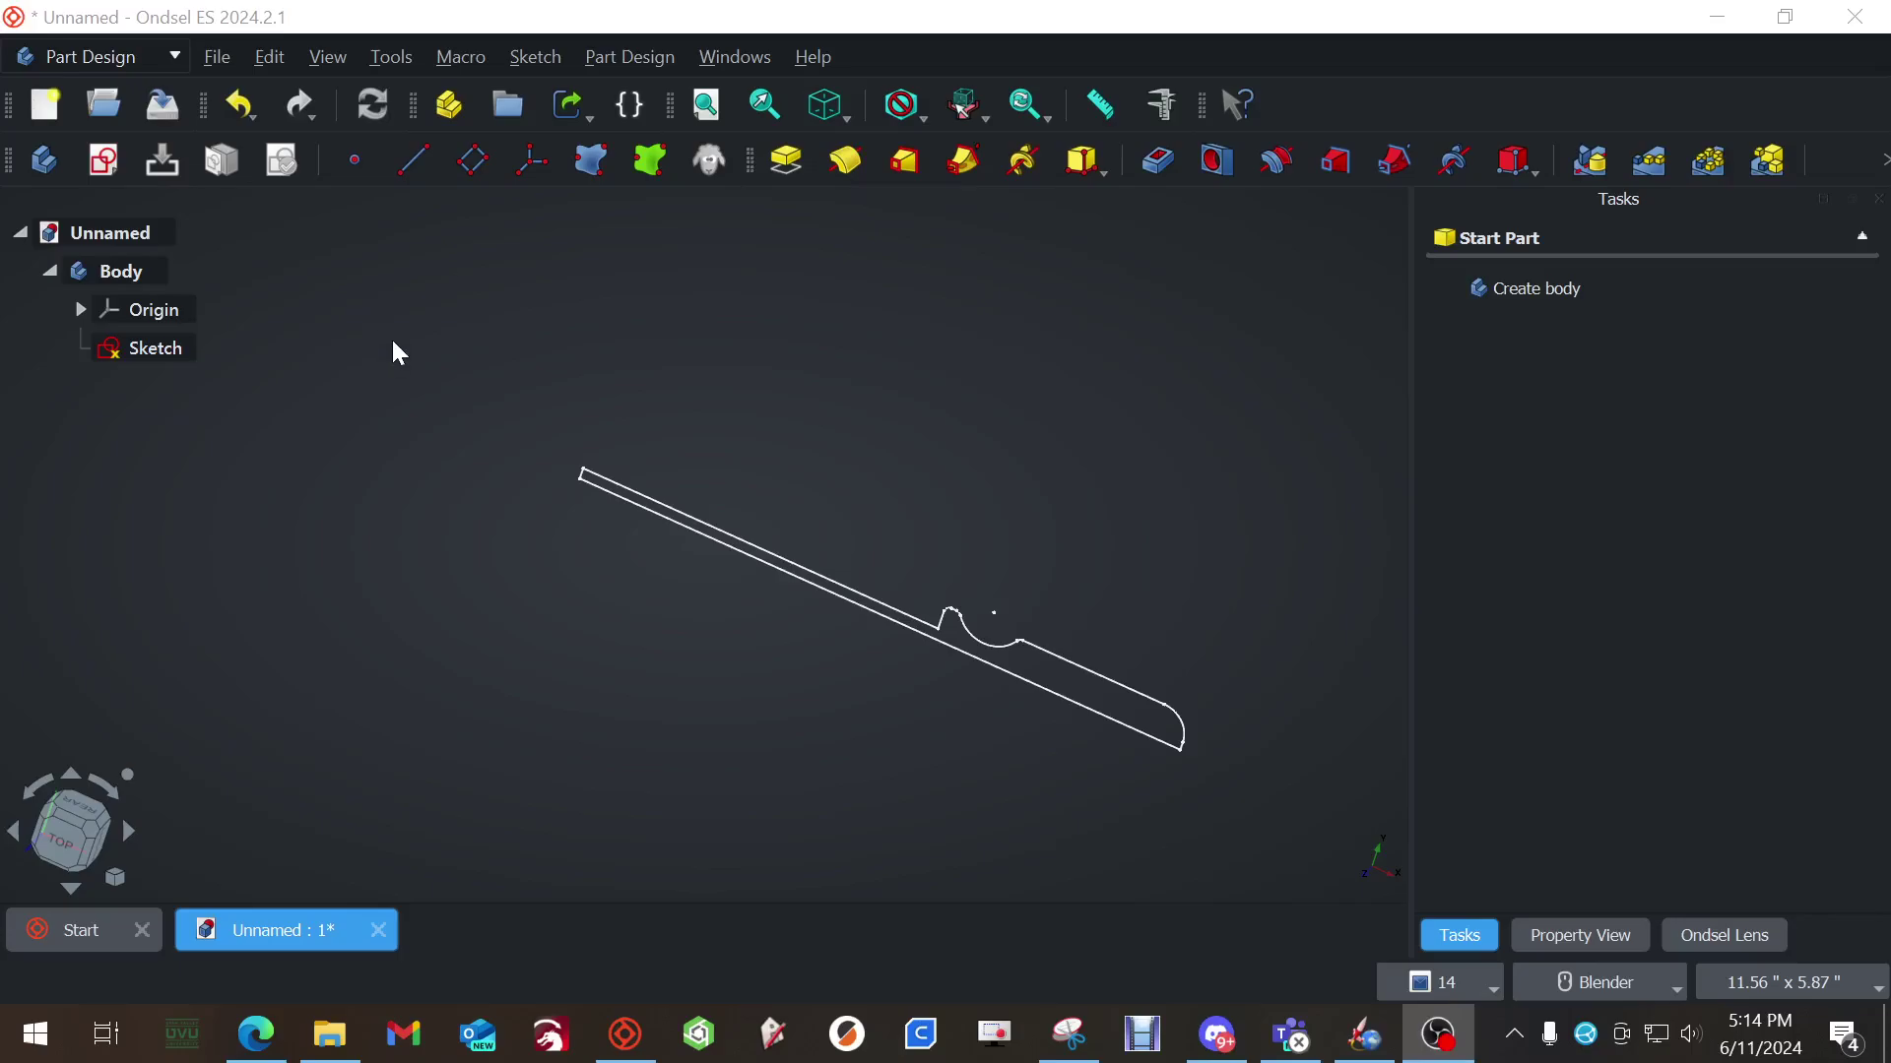
click(175, 55)
click(169, 54)
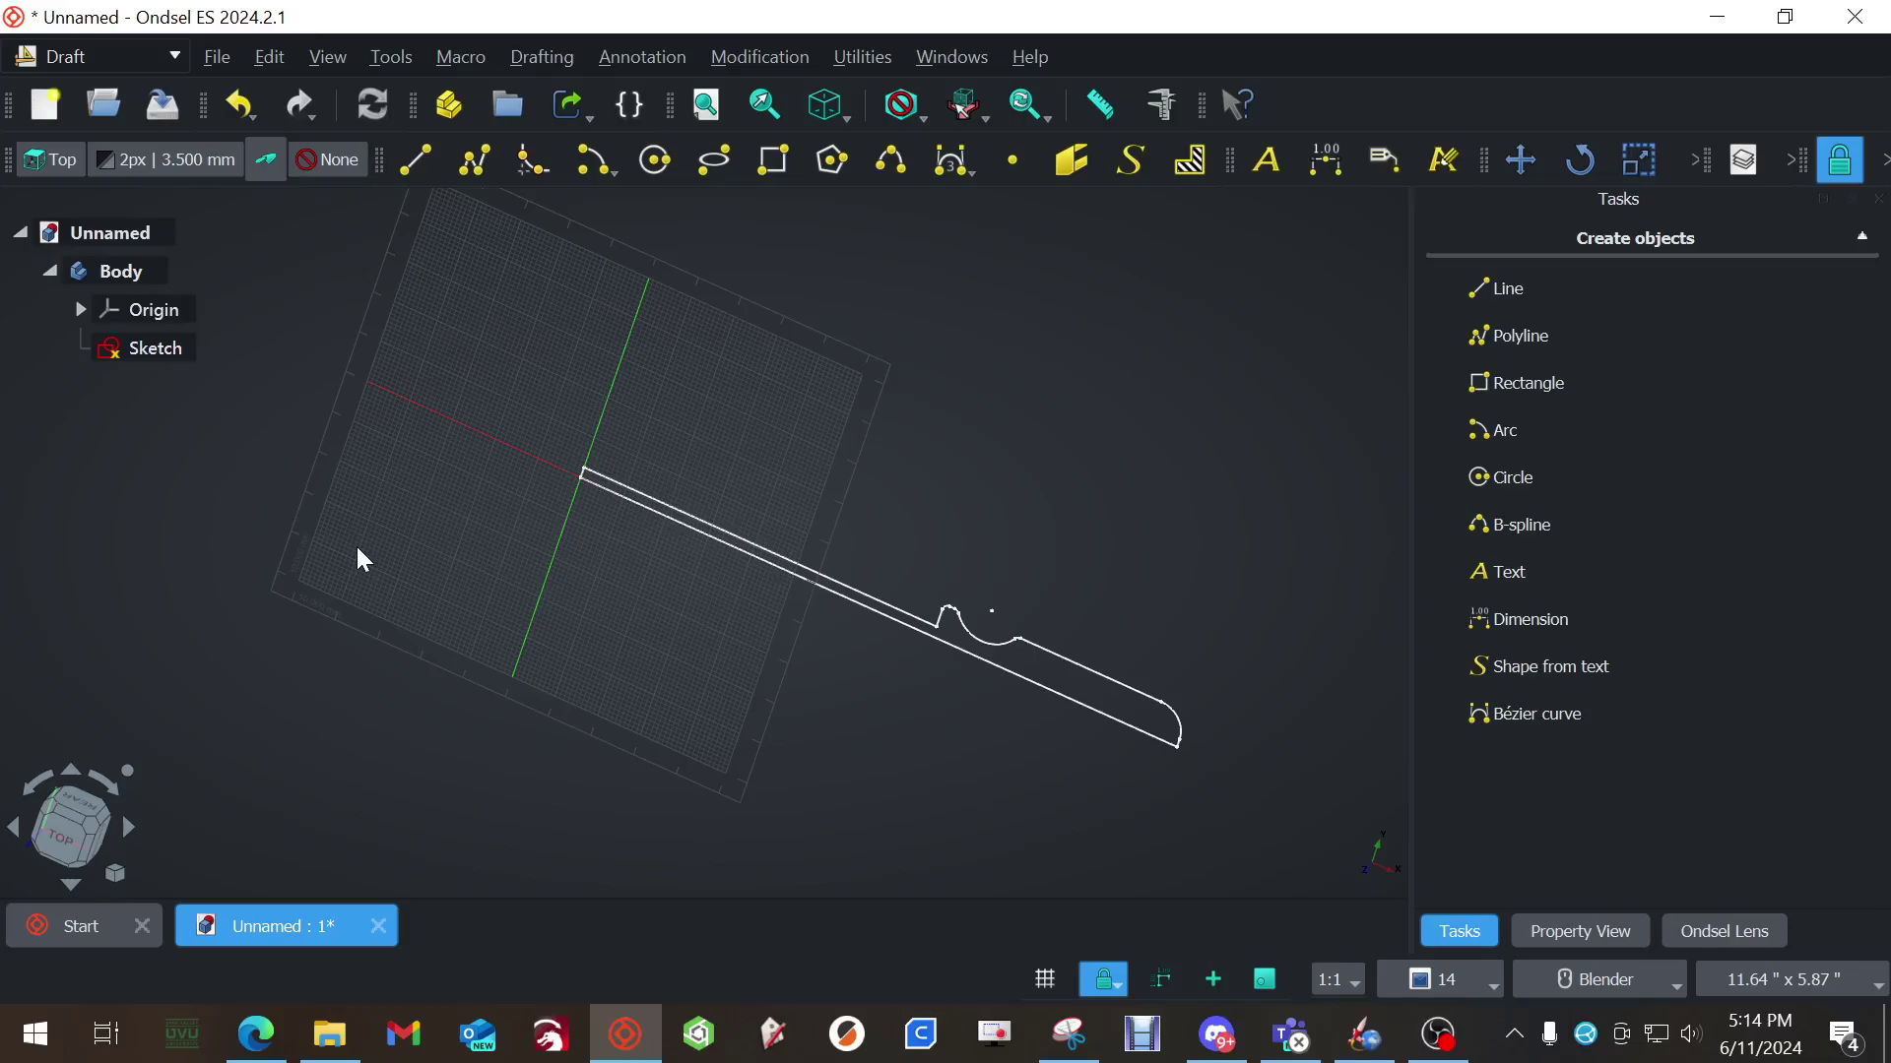
click(176, 59)
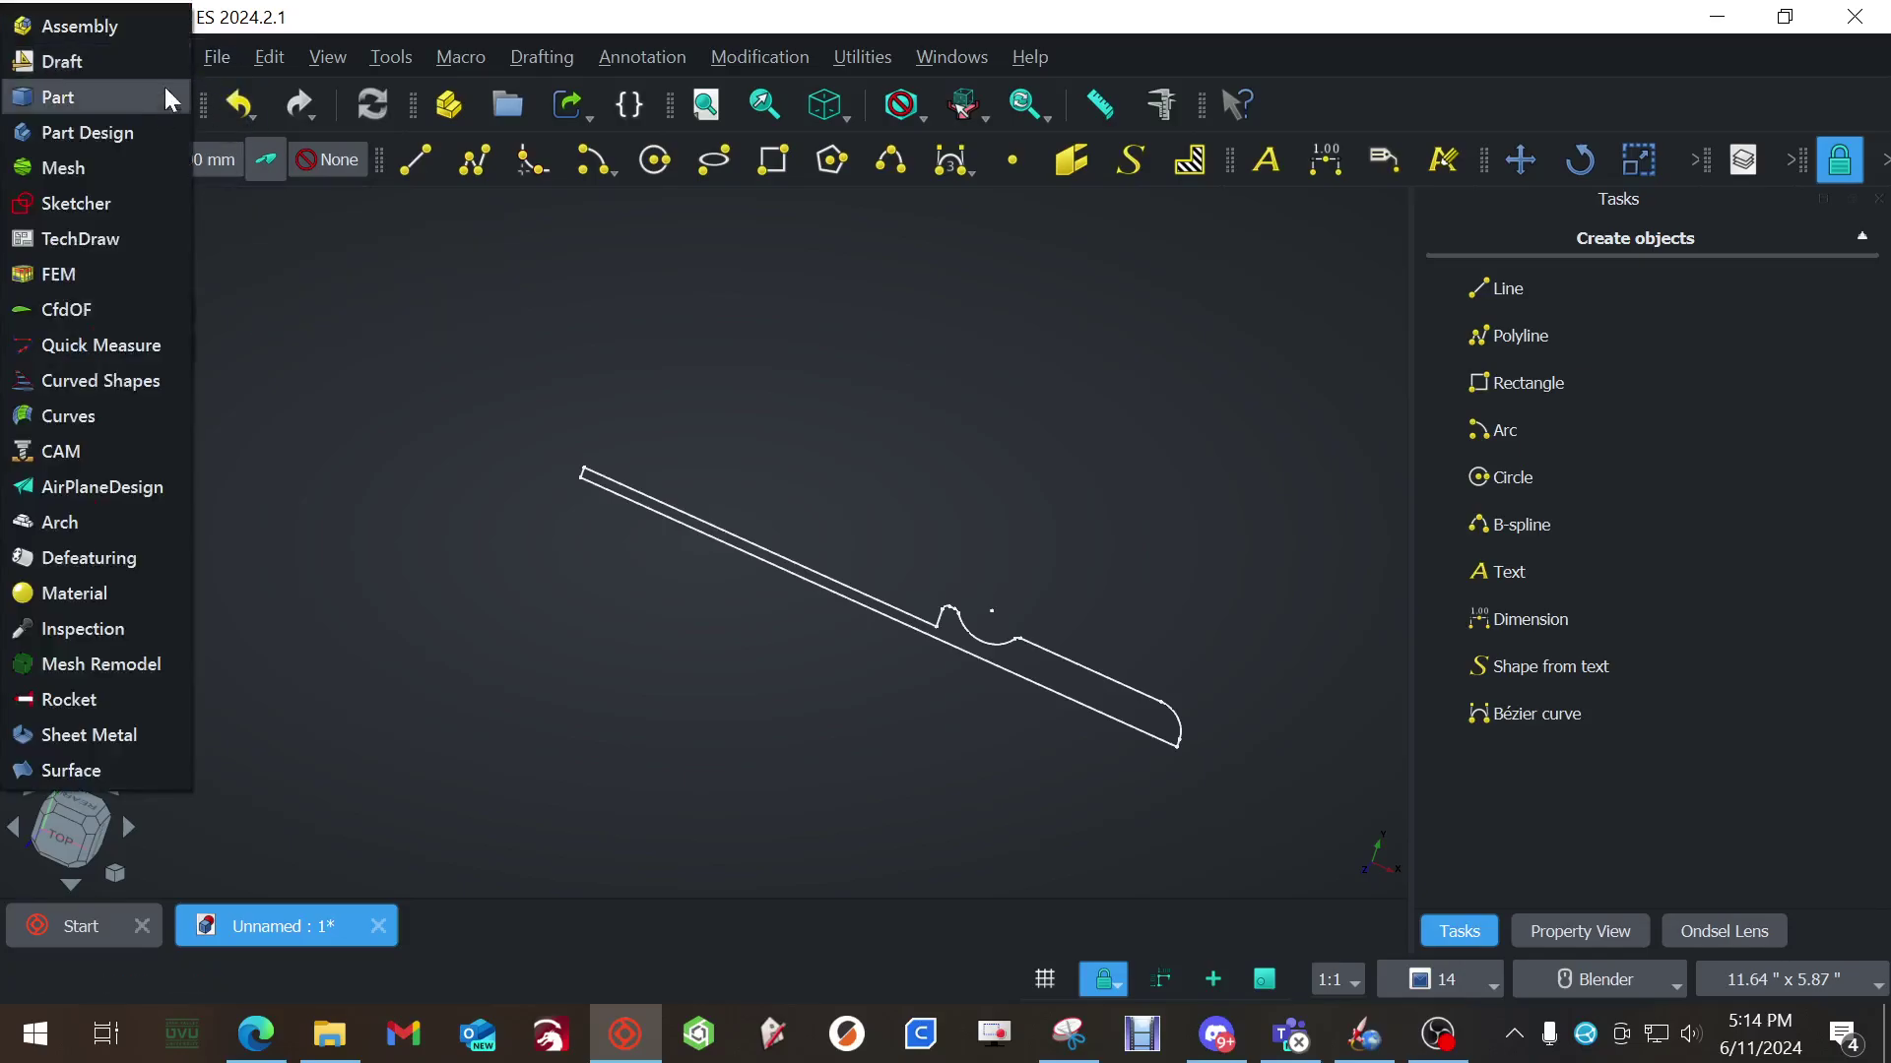
click(138, 136)
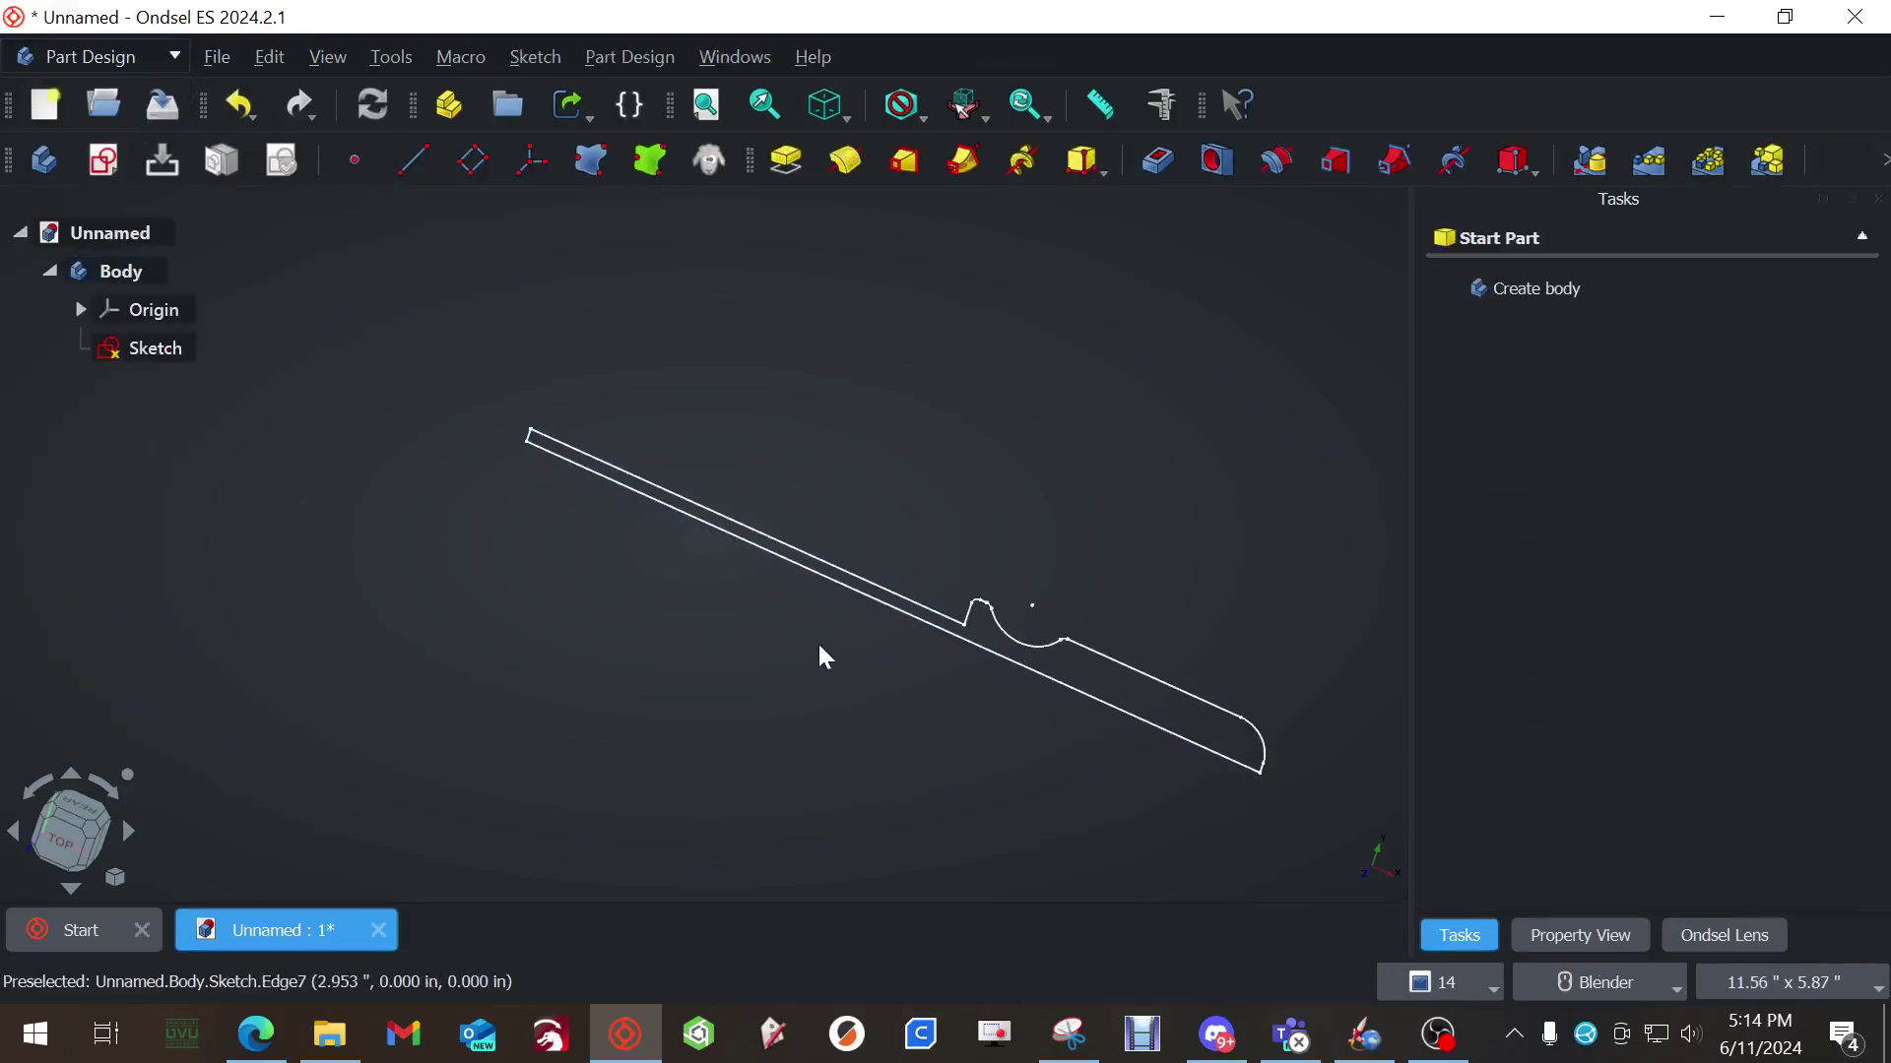
scroll(817, 641, up, 3)
scroll(815, 641, down, 3)
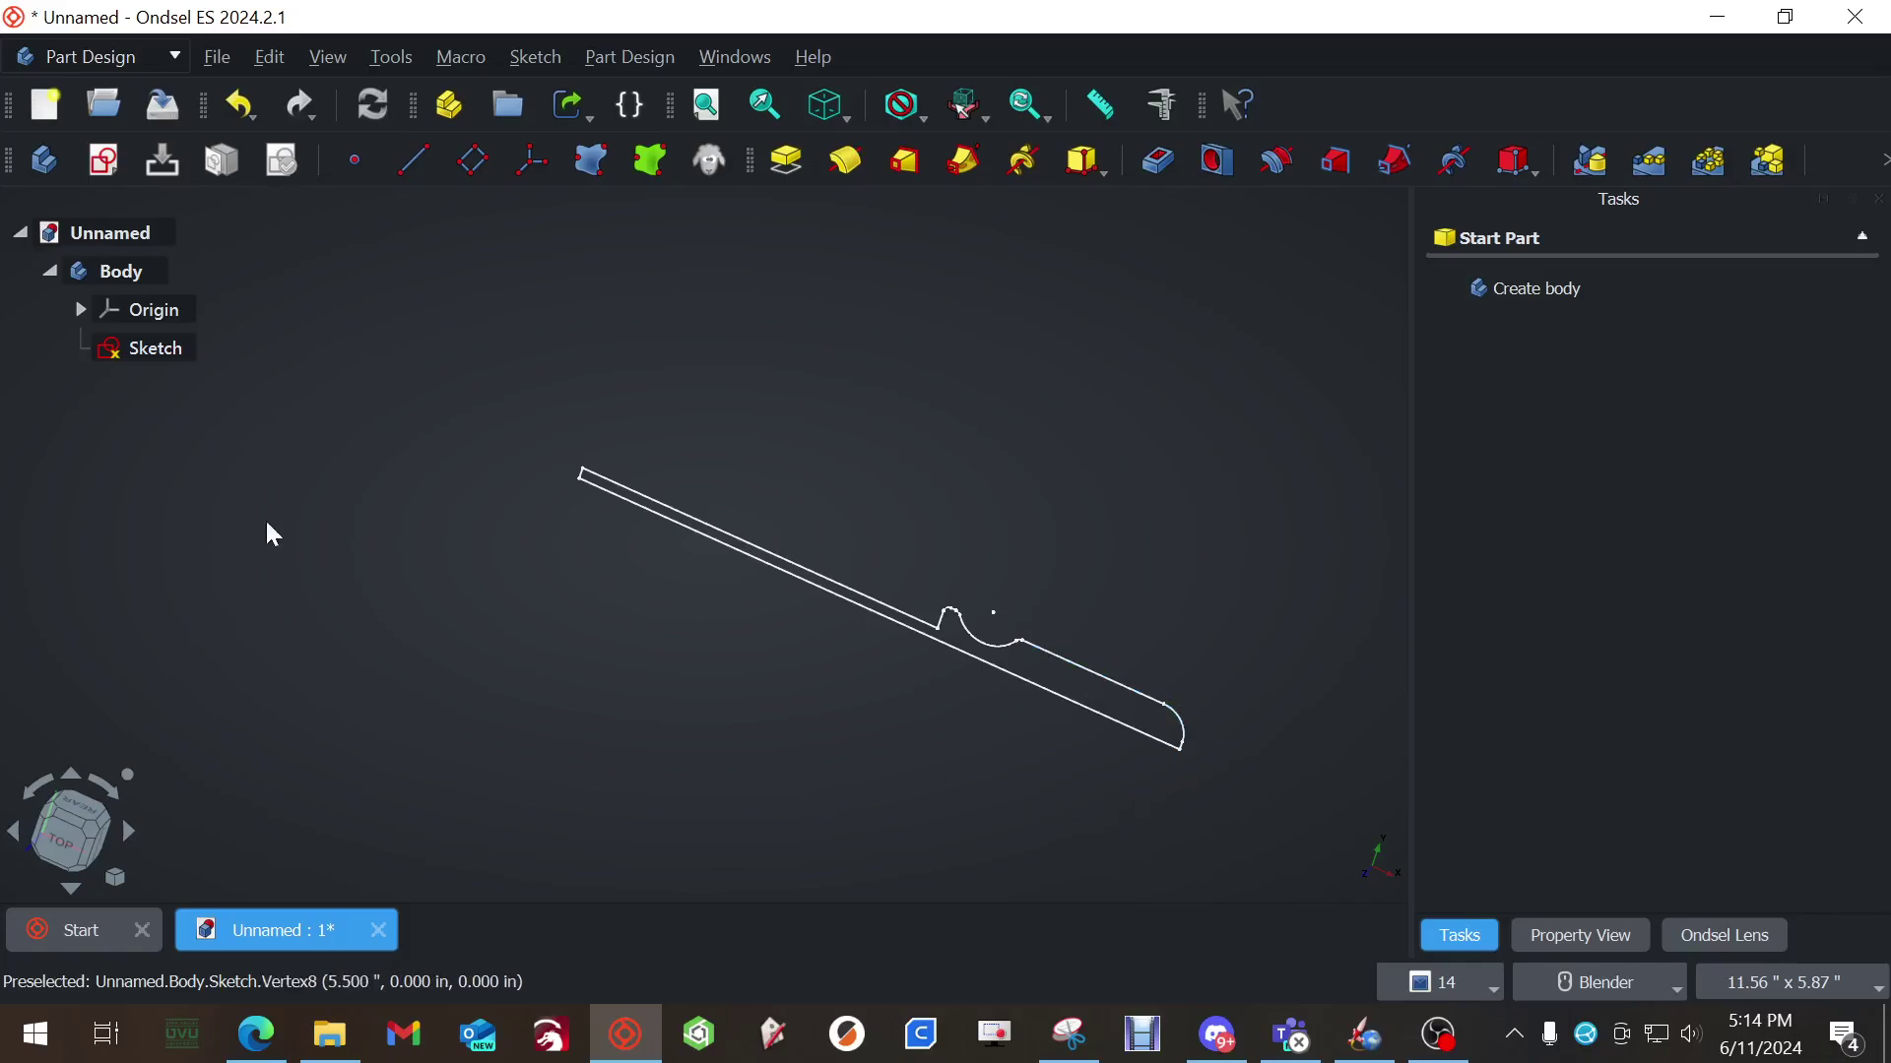
Select the profile sketch and apply the Revolution tool to it
click(158, 350)
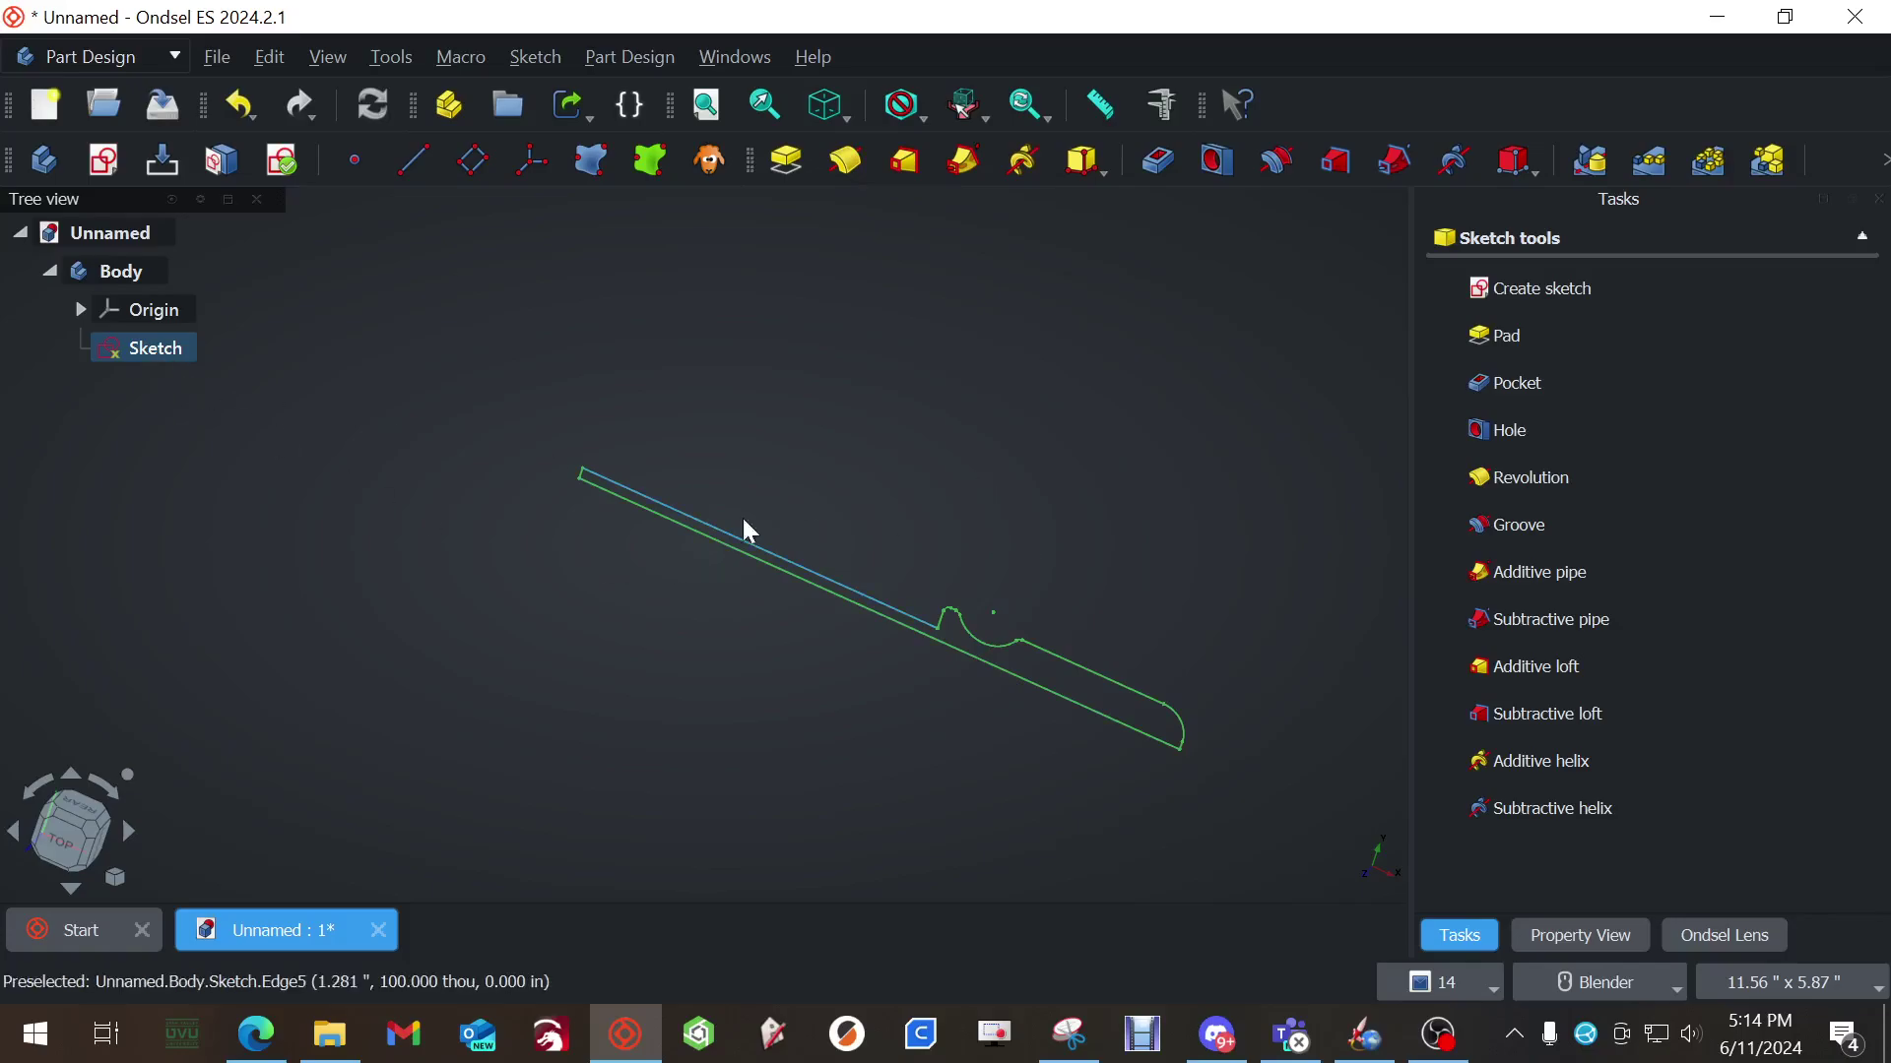
click(844, 175)
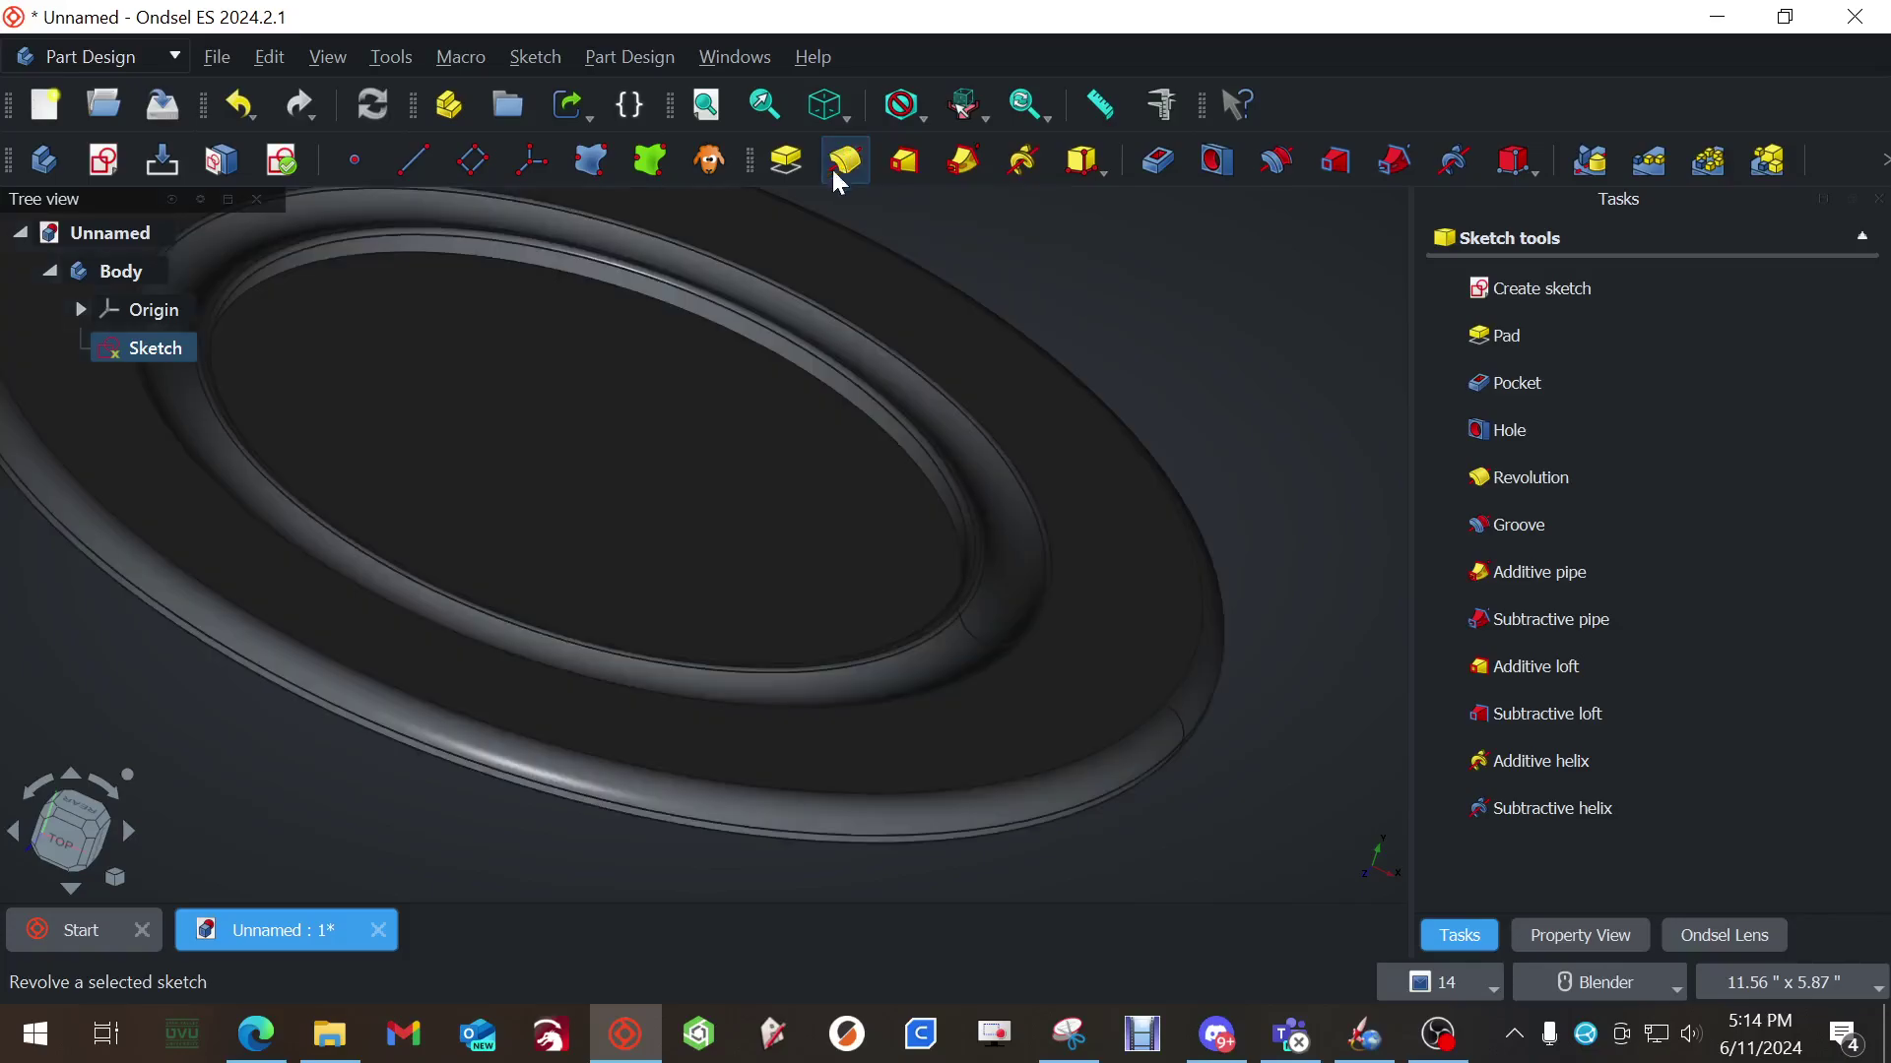
scroll(456, 507, down, 3)
shift+middle_drag(489, 589, 764, 793)
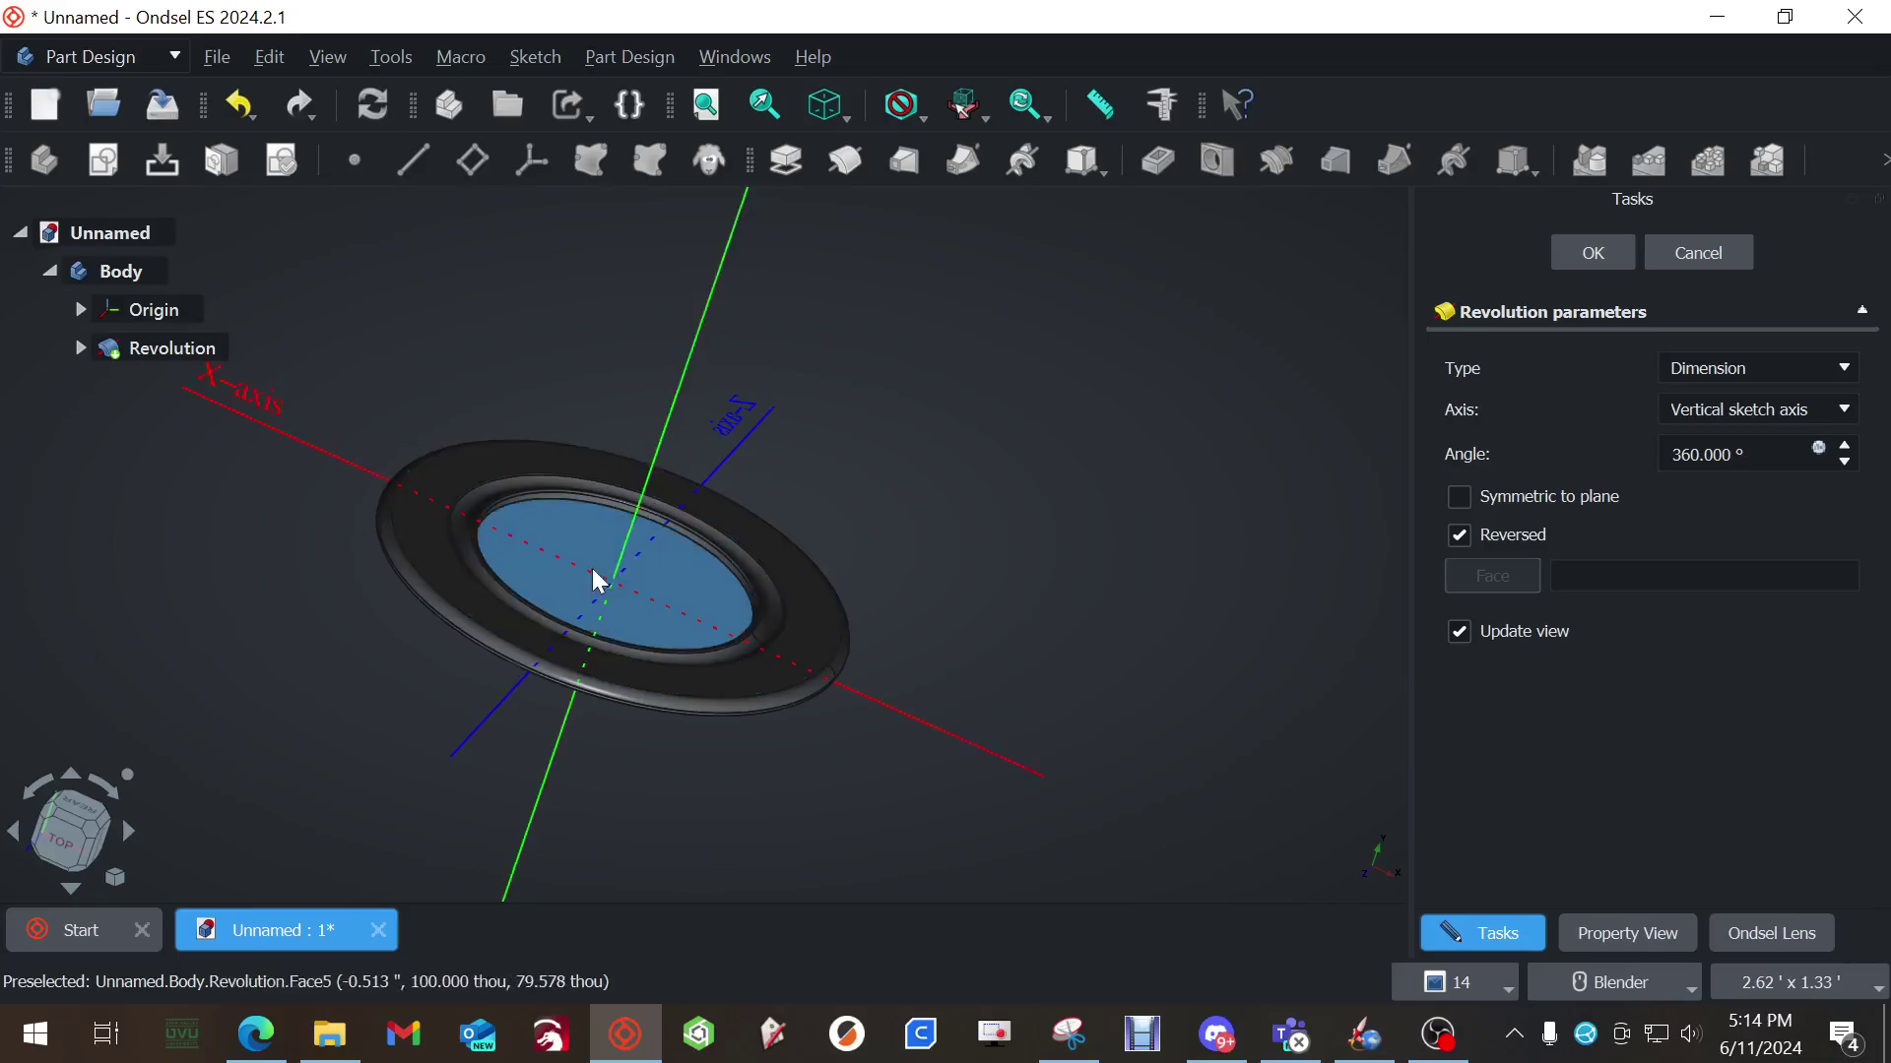
scroll(596, 579, down, 4)
scroll(729, 611, up, 3)
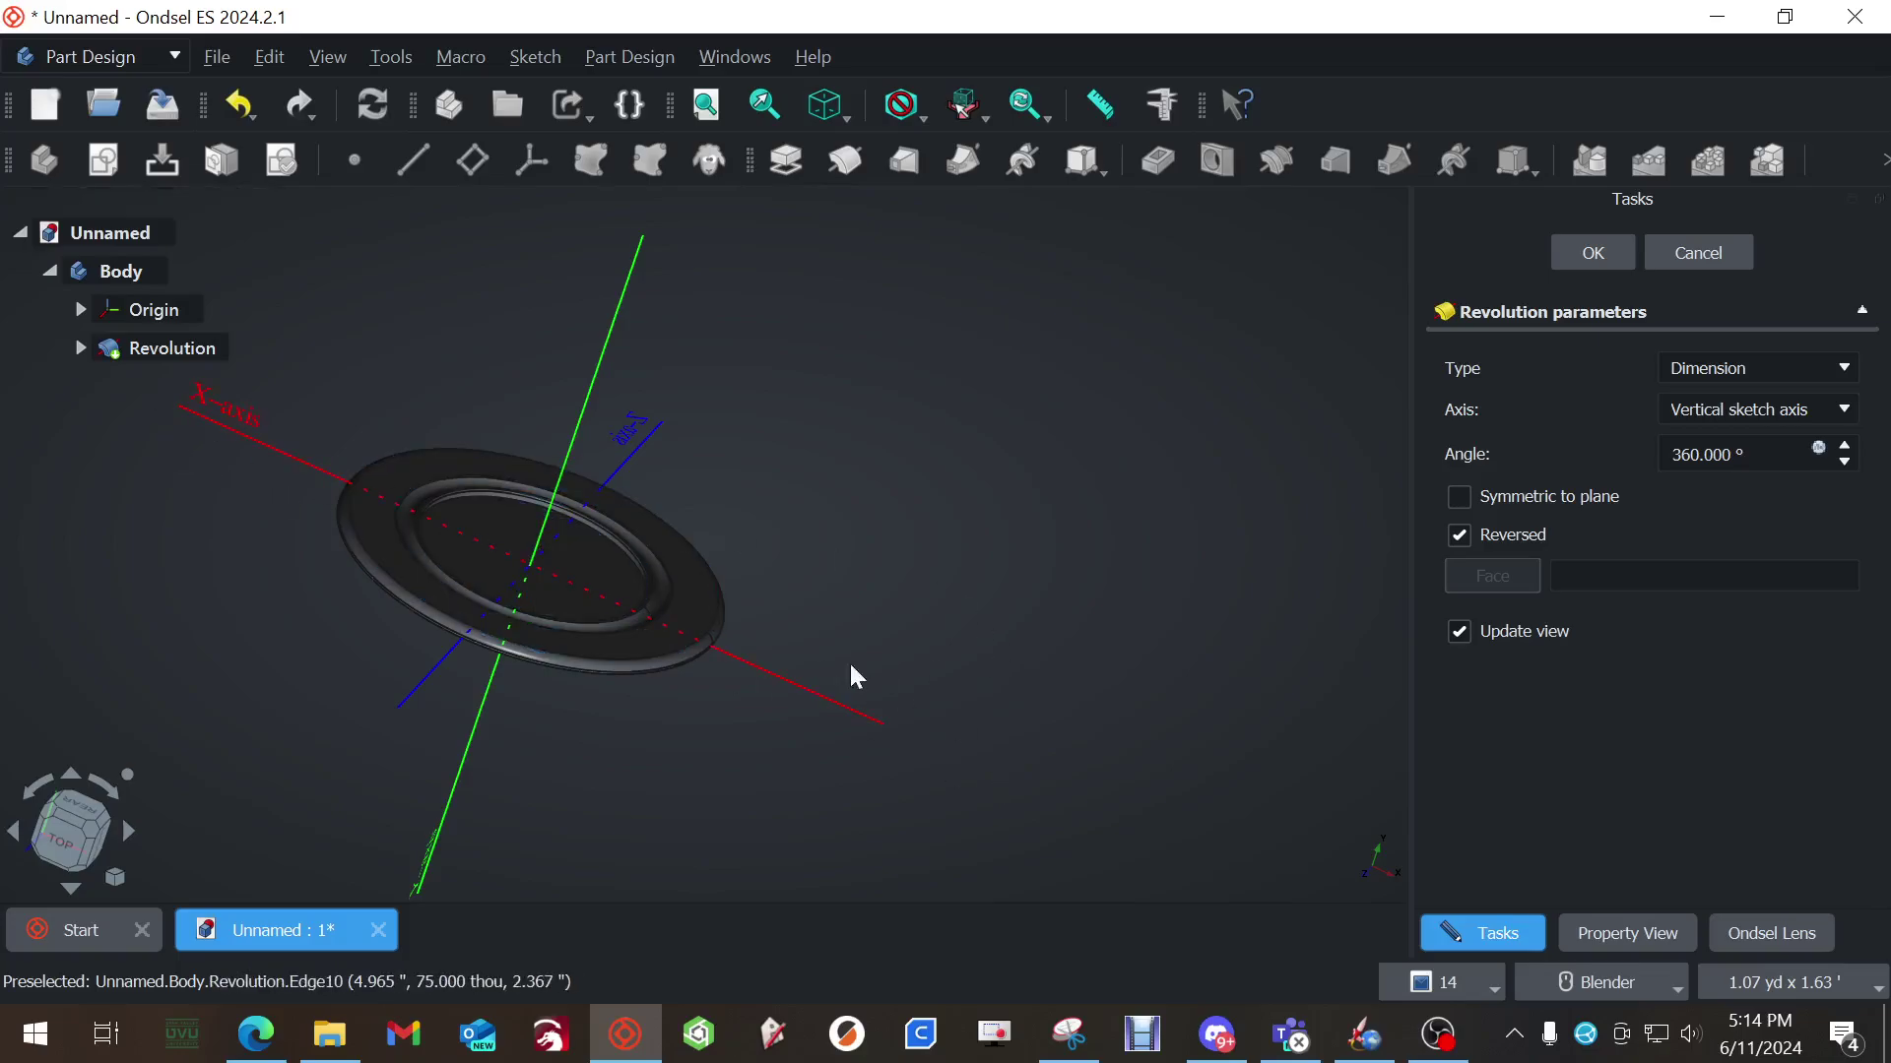
Set the revolution axis to the Base X axis, accept, and orbit to inspect the solid
click(1844, 409)
click(1719, 475)
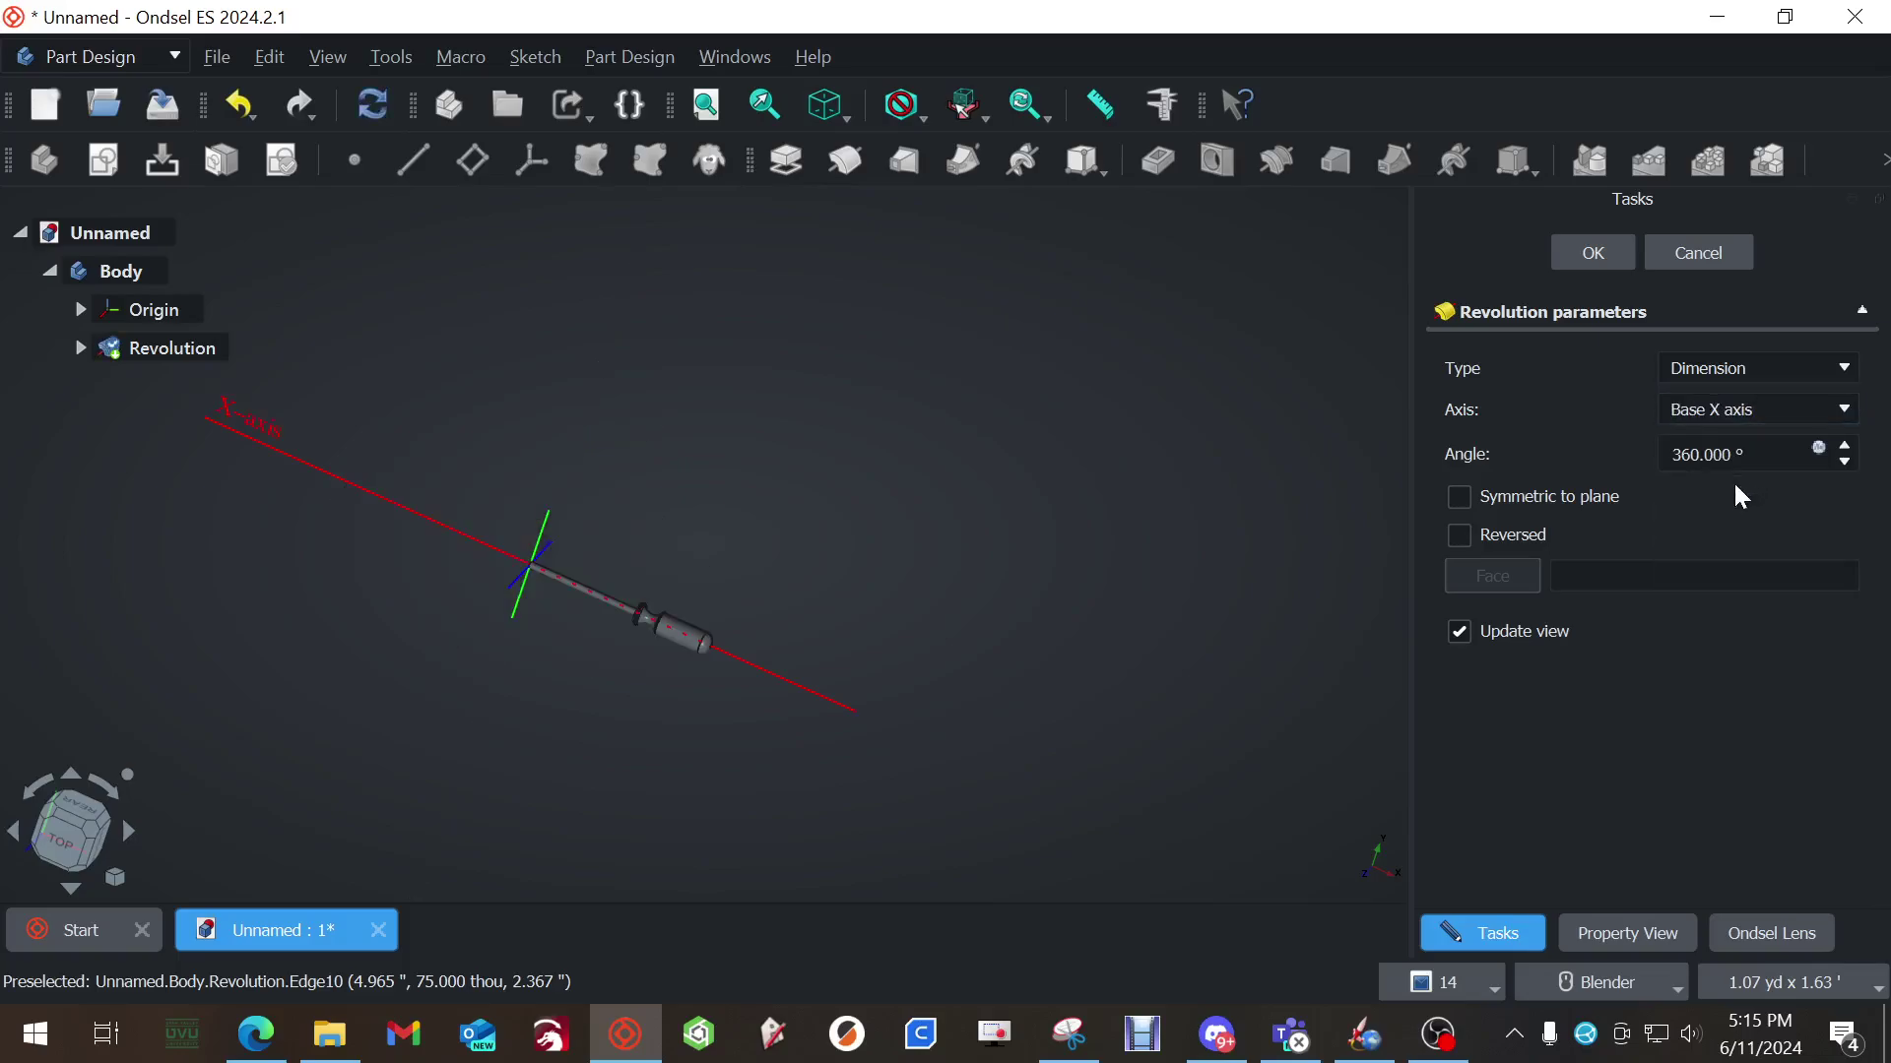
click(1591, 258)
scroll(549, 620, up, 5)
middle_drag(579, 567, 617, 659)
middle_drag(172, 676, 1105, 682)
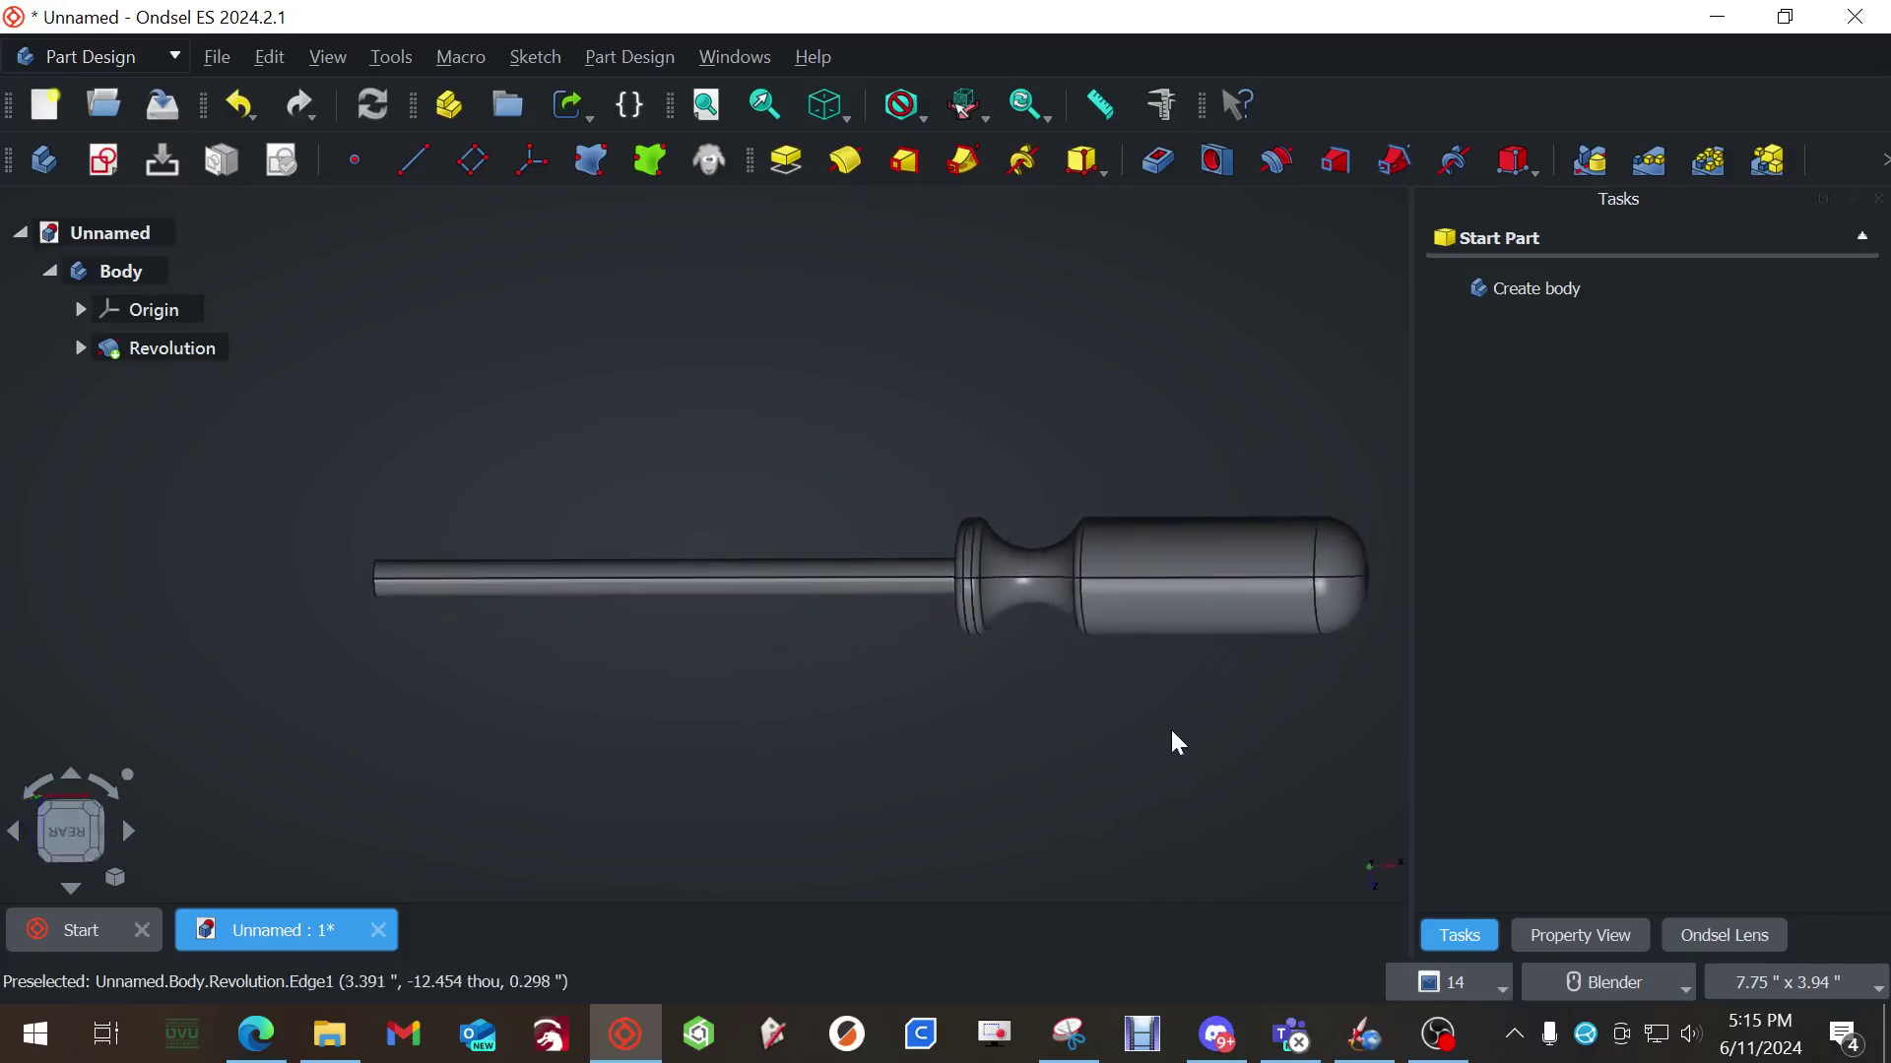
middle_drag(1178, 743, 1200, 689)
middle_drag(602, 694, 646, 680)
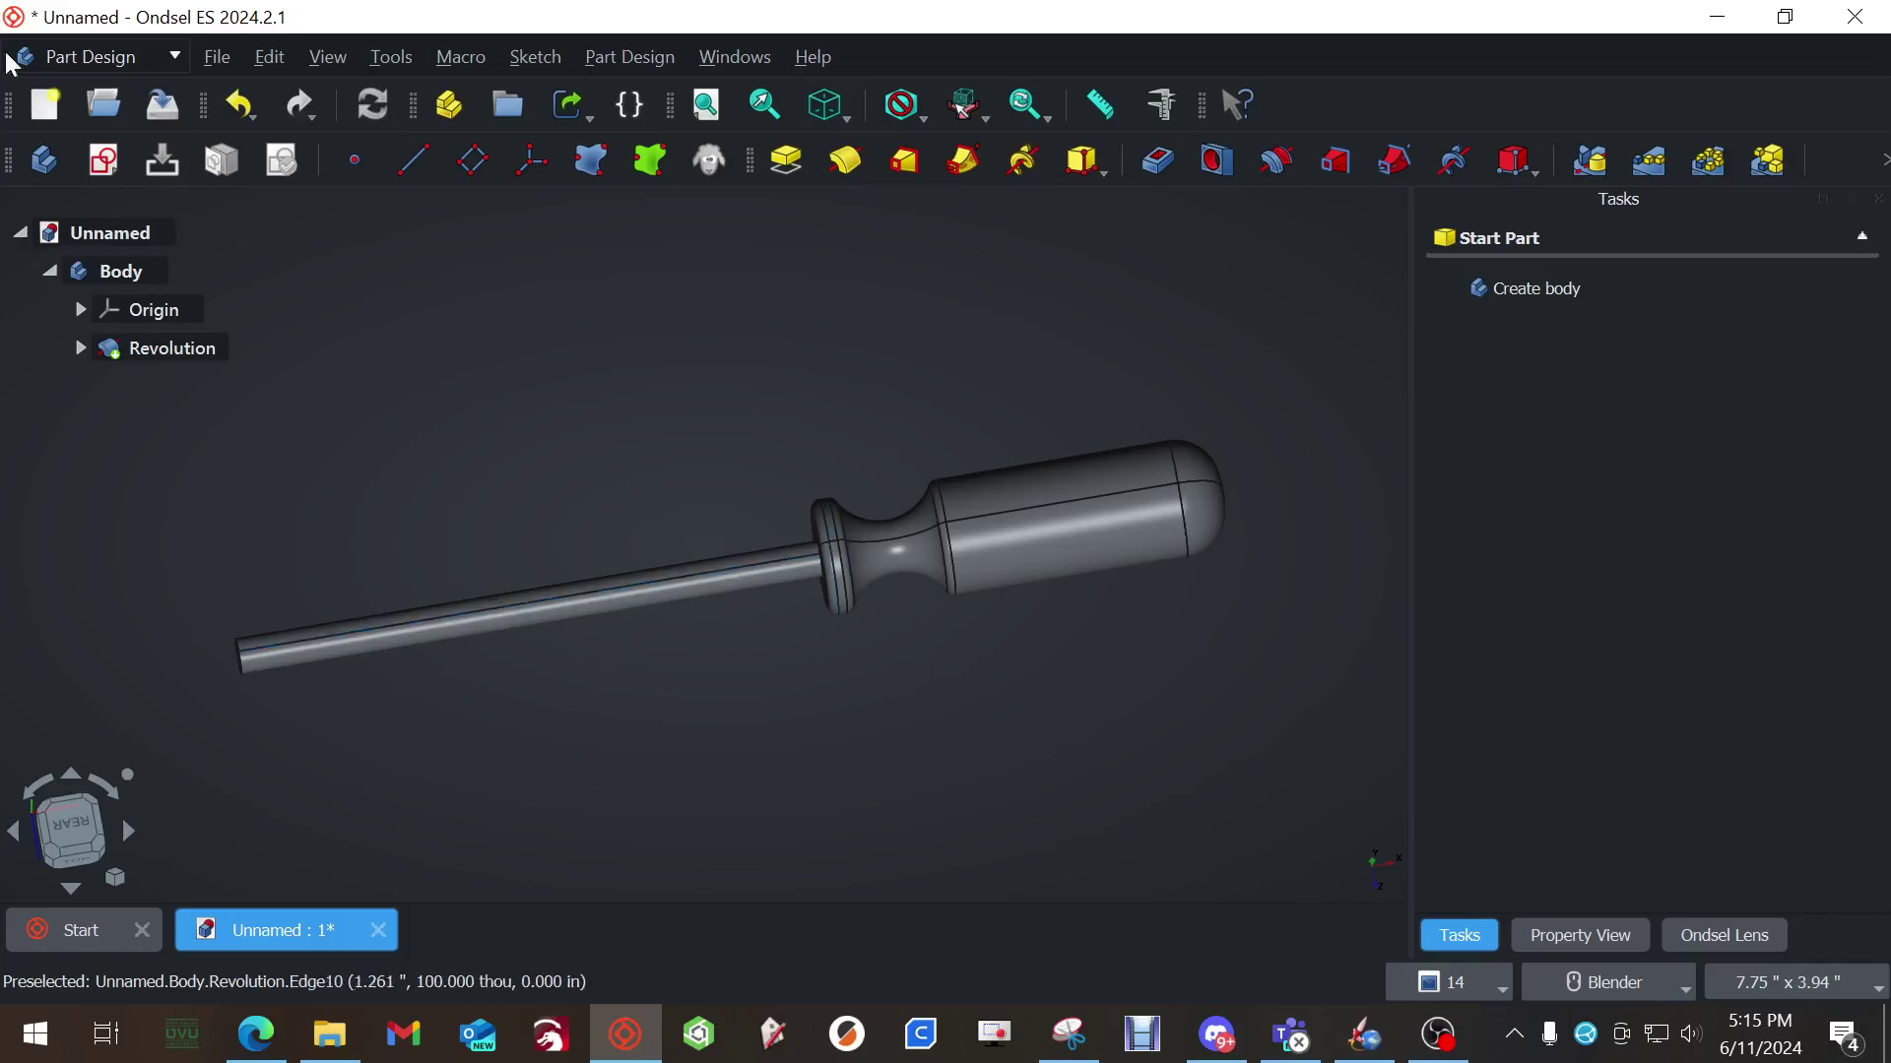
click(215, 56)
click(162, 349)
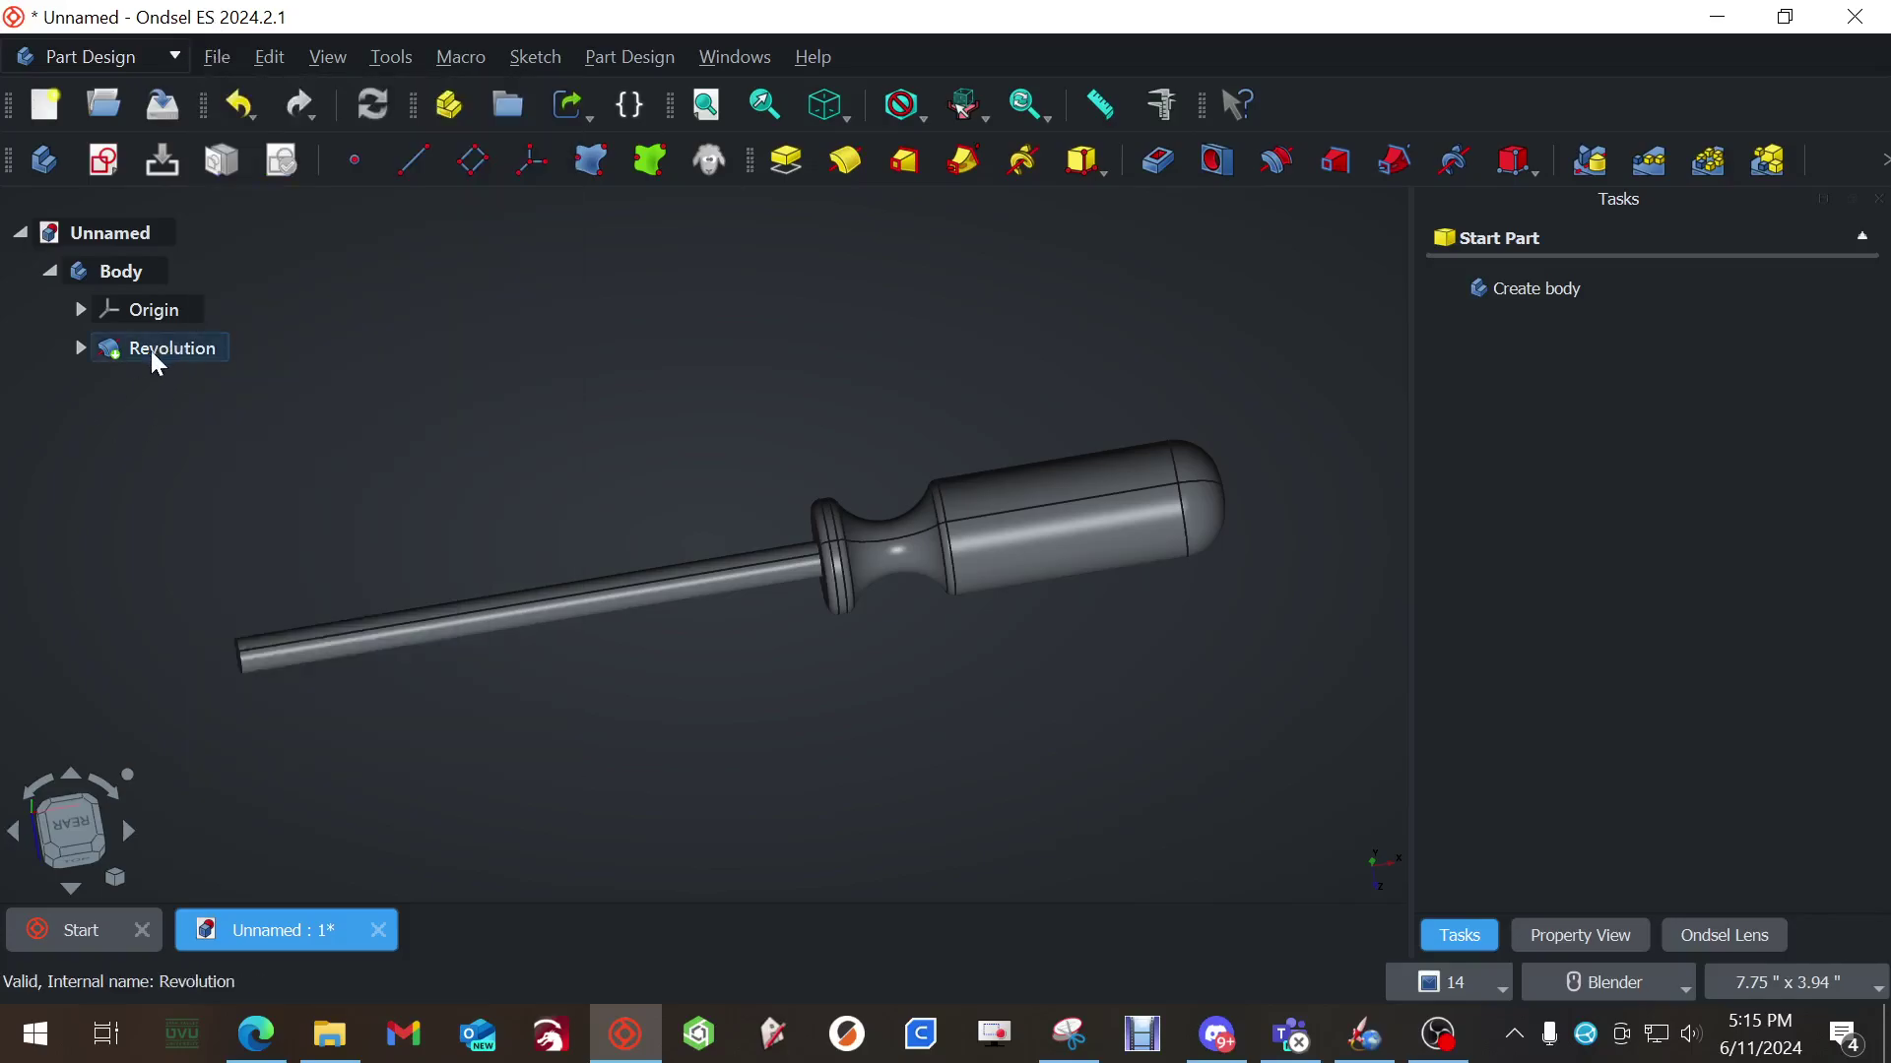
click(150, 350)
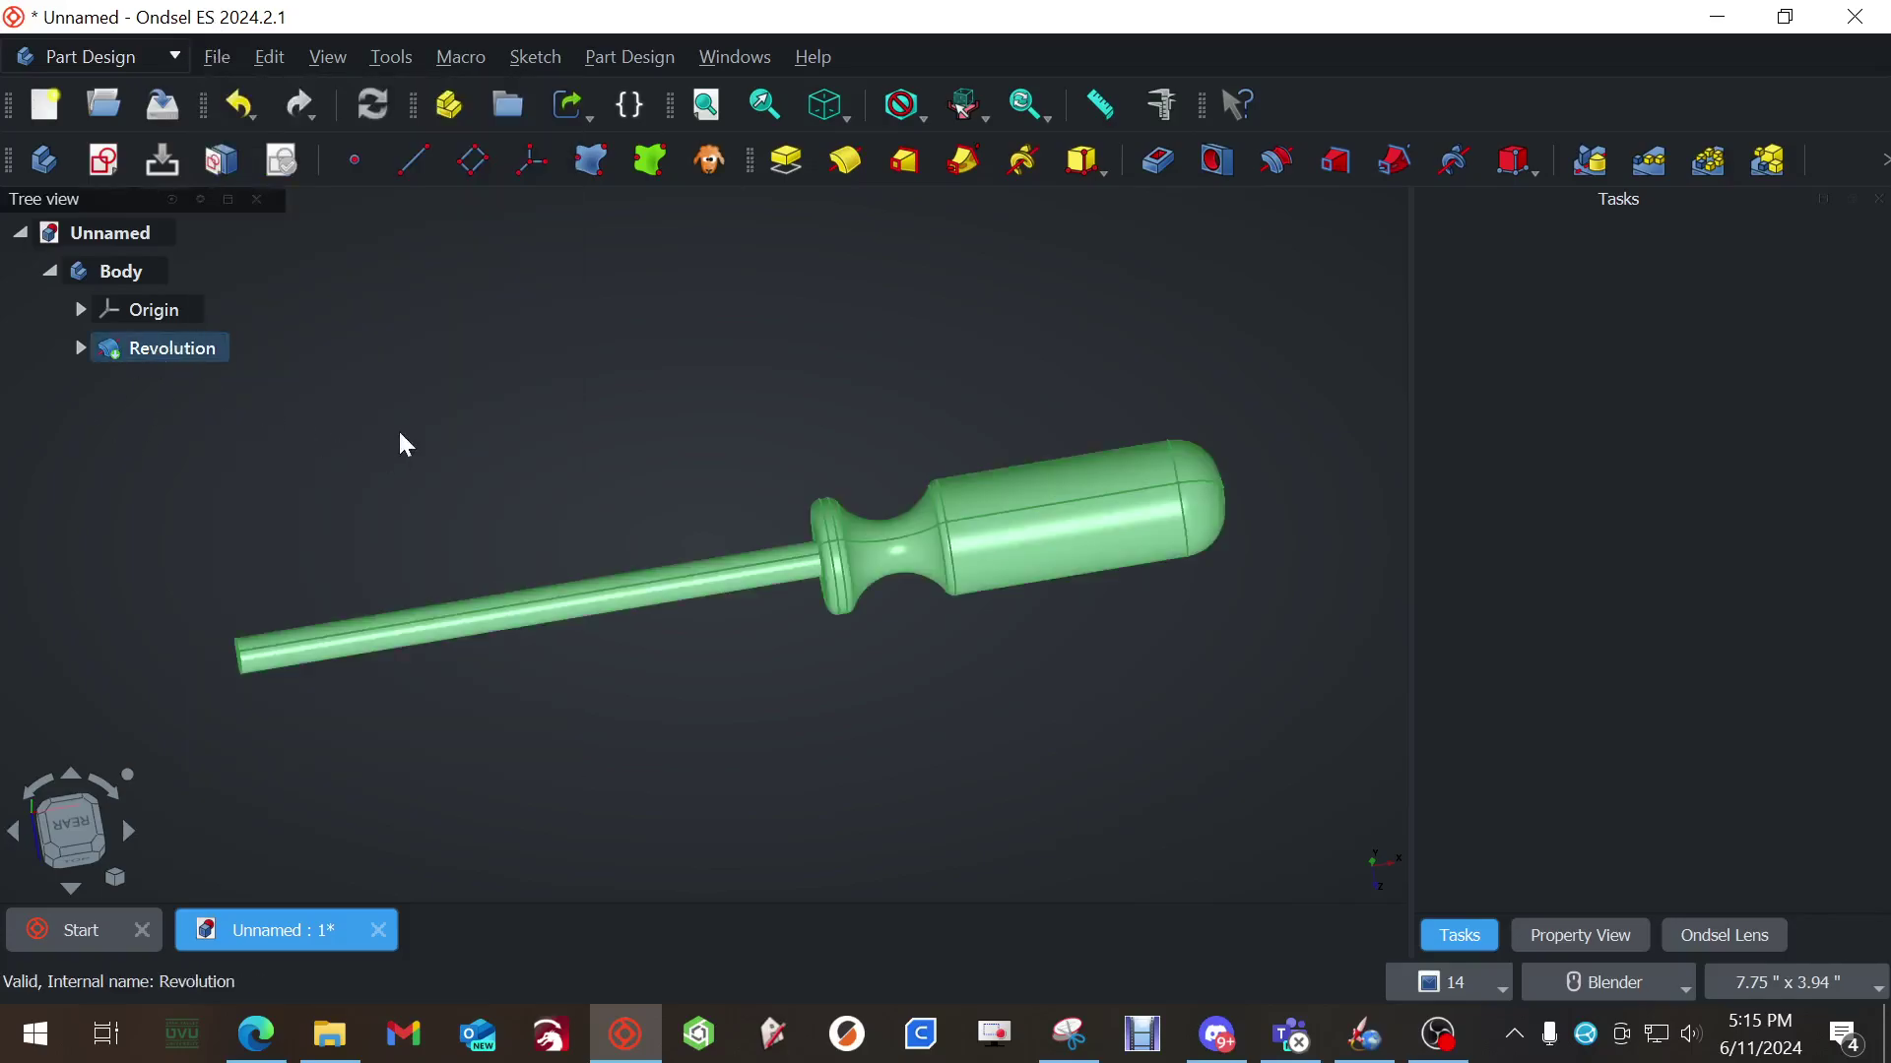
click(45, 275)
click(47, 273)
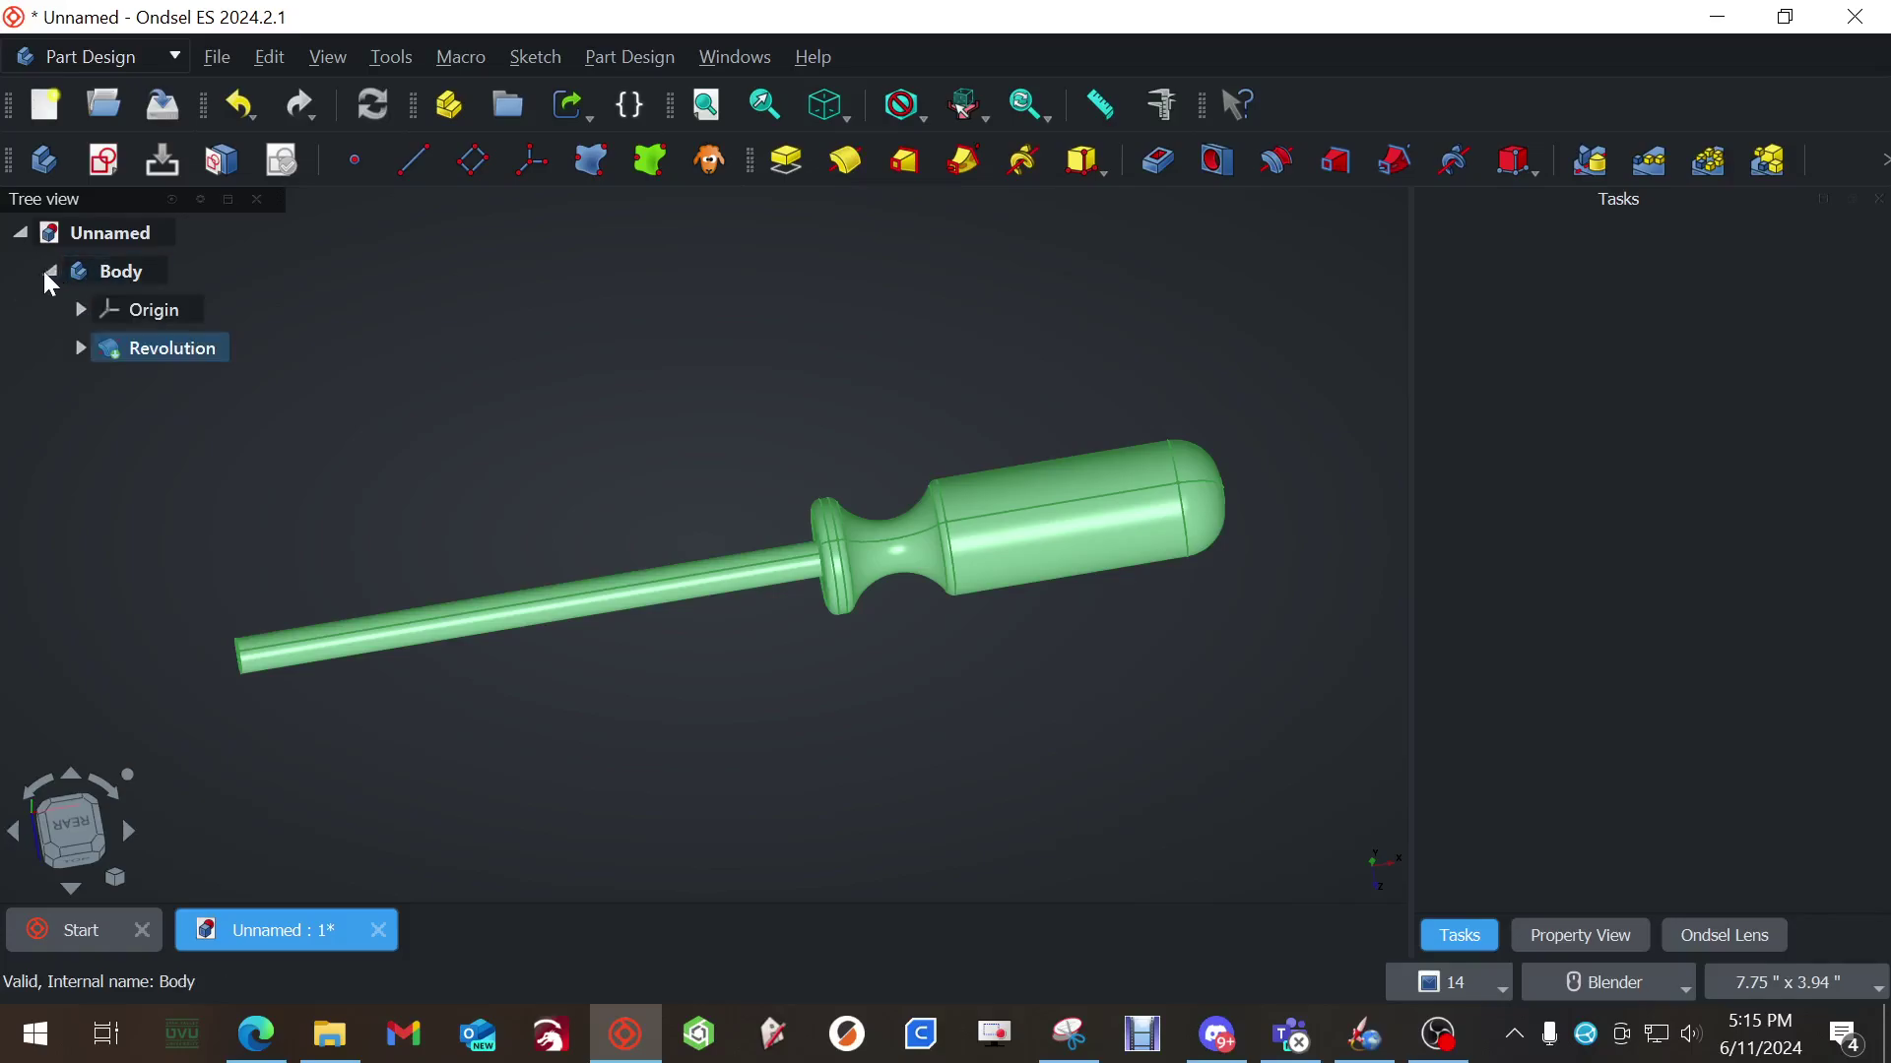
click(78, 351)
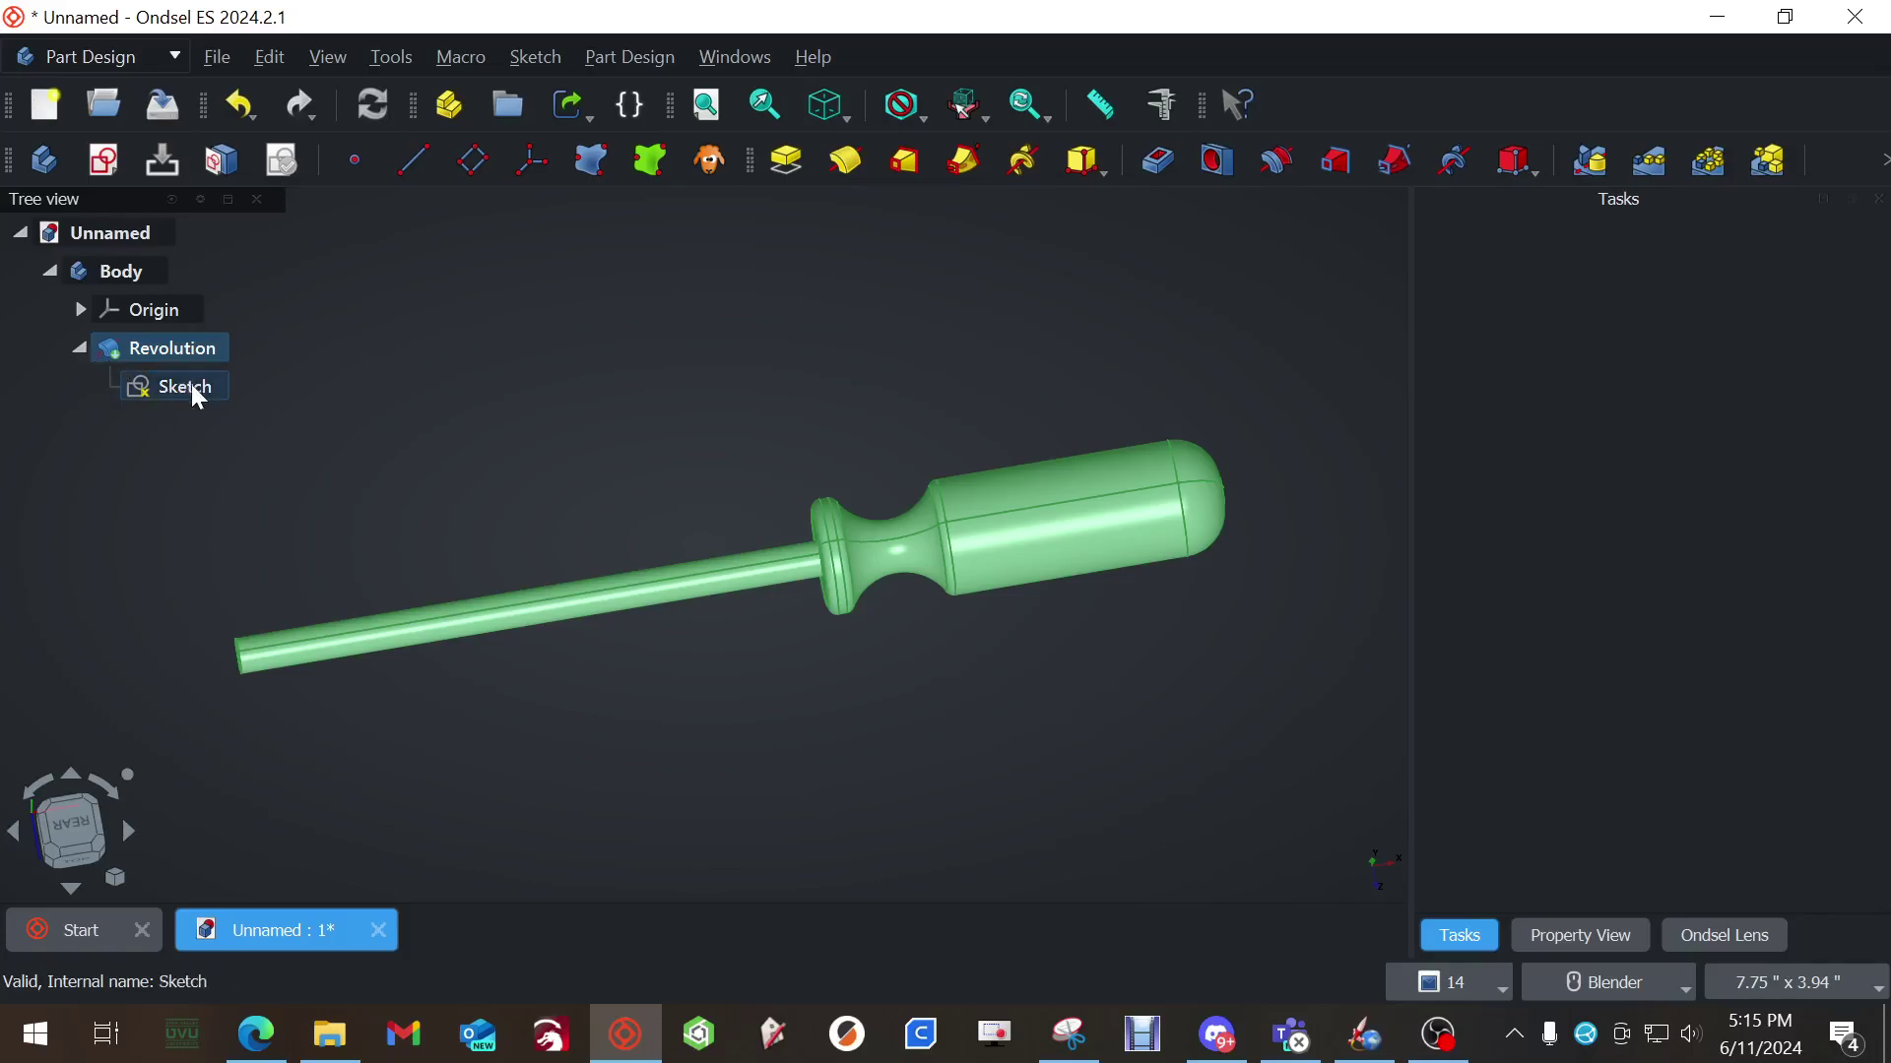
click(79, 349)
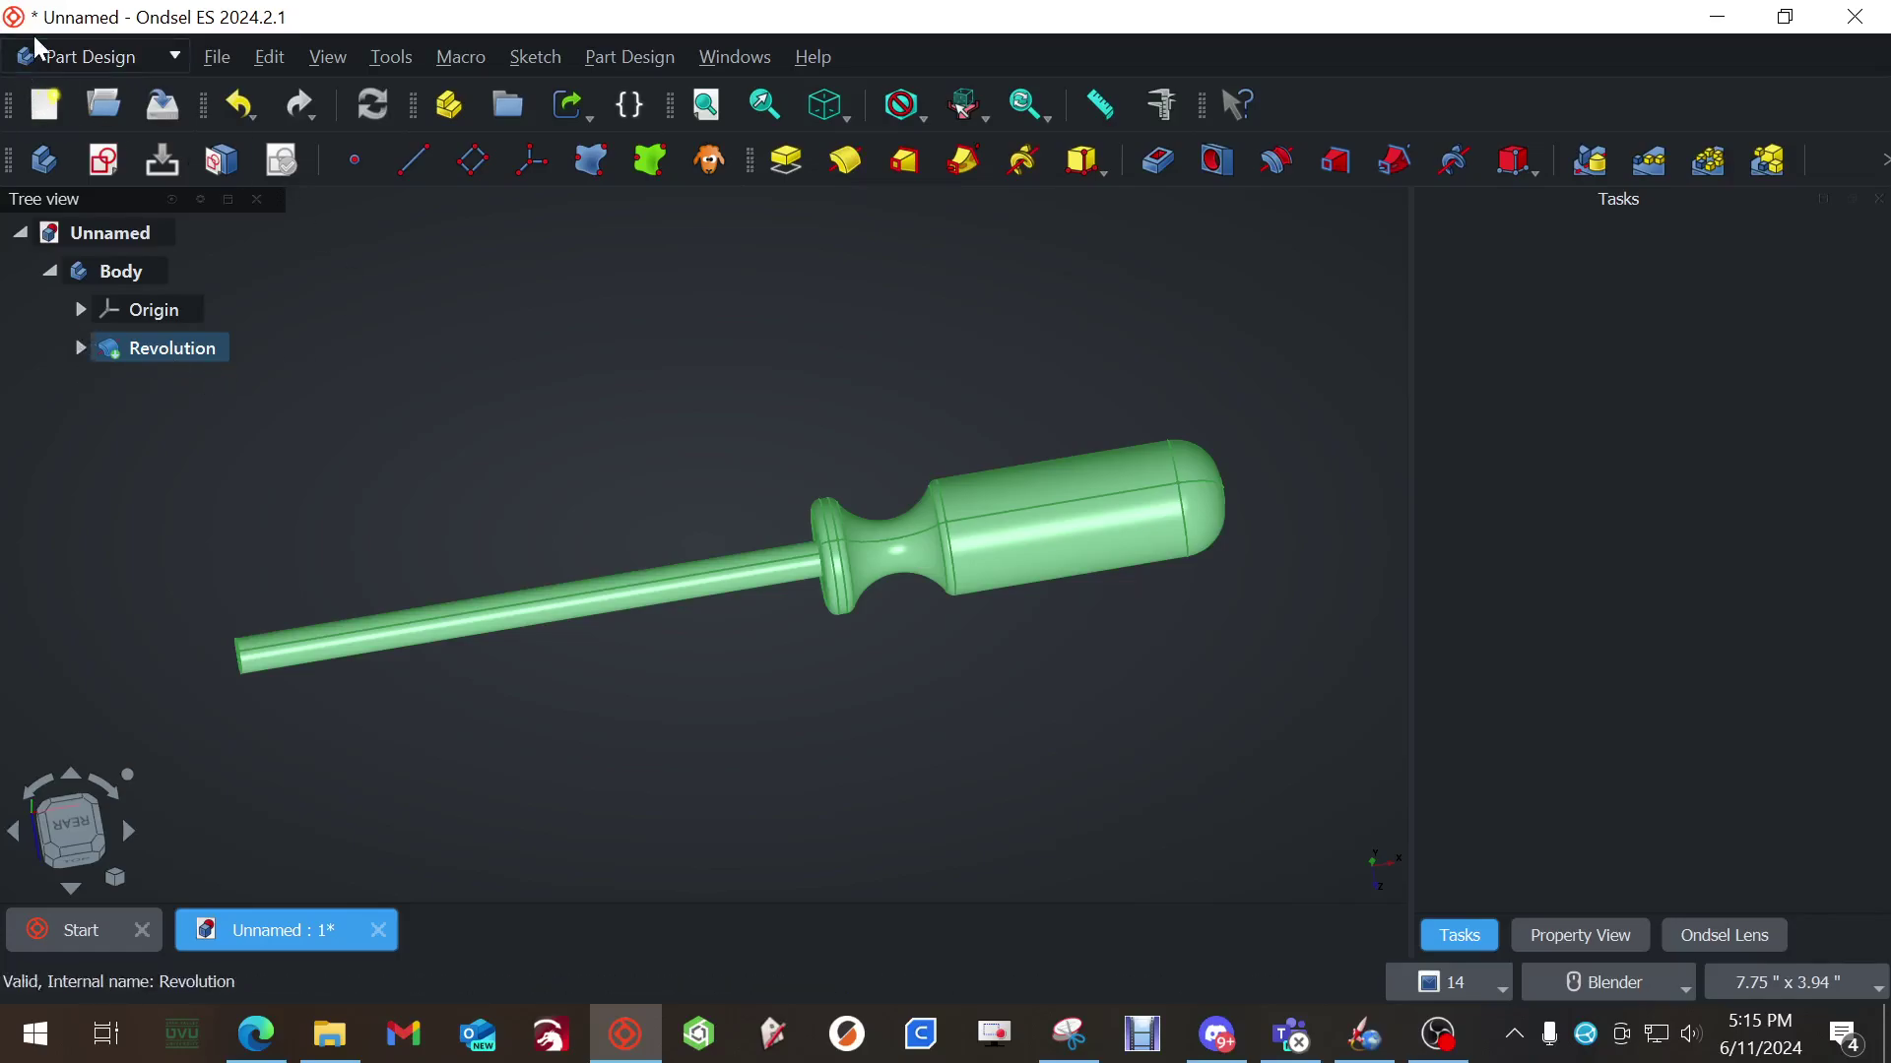
click(215, 58)
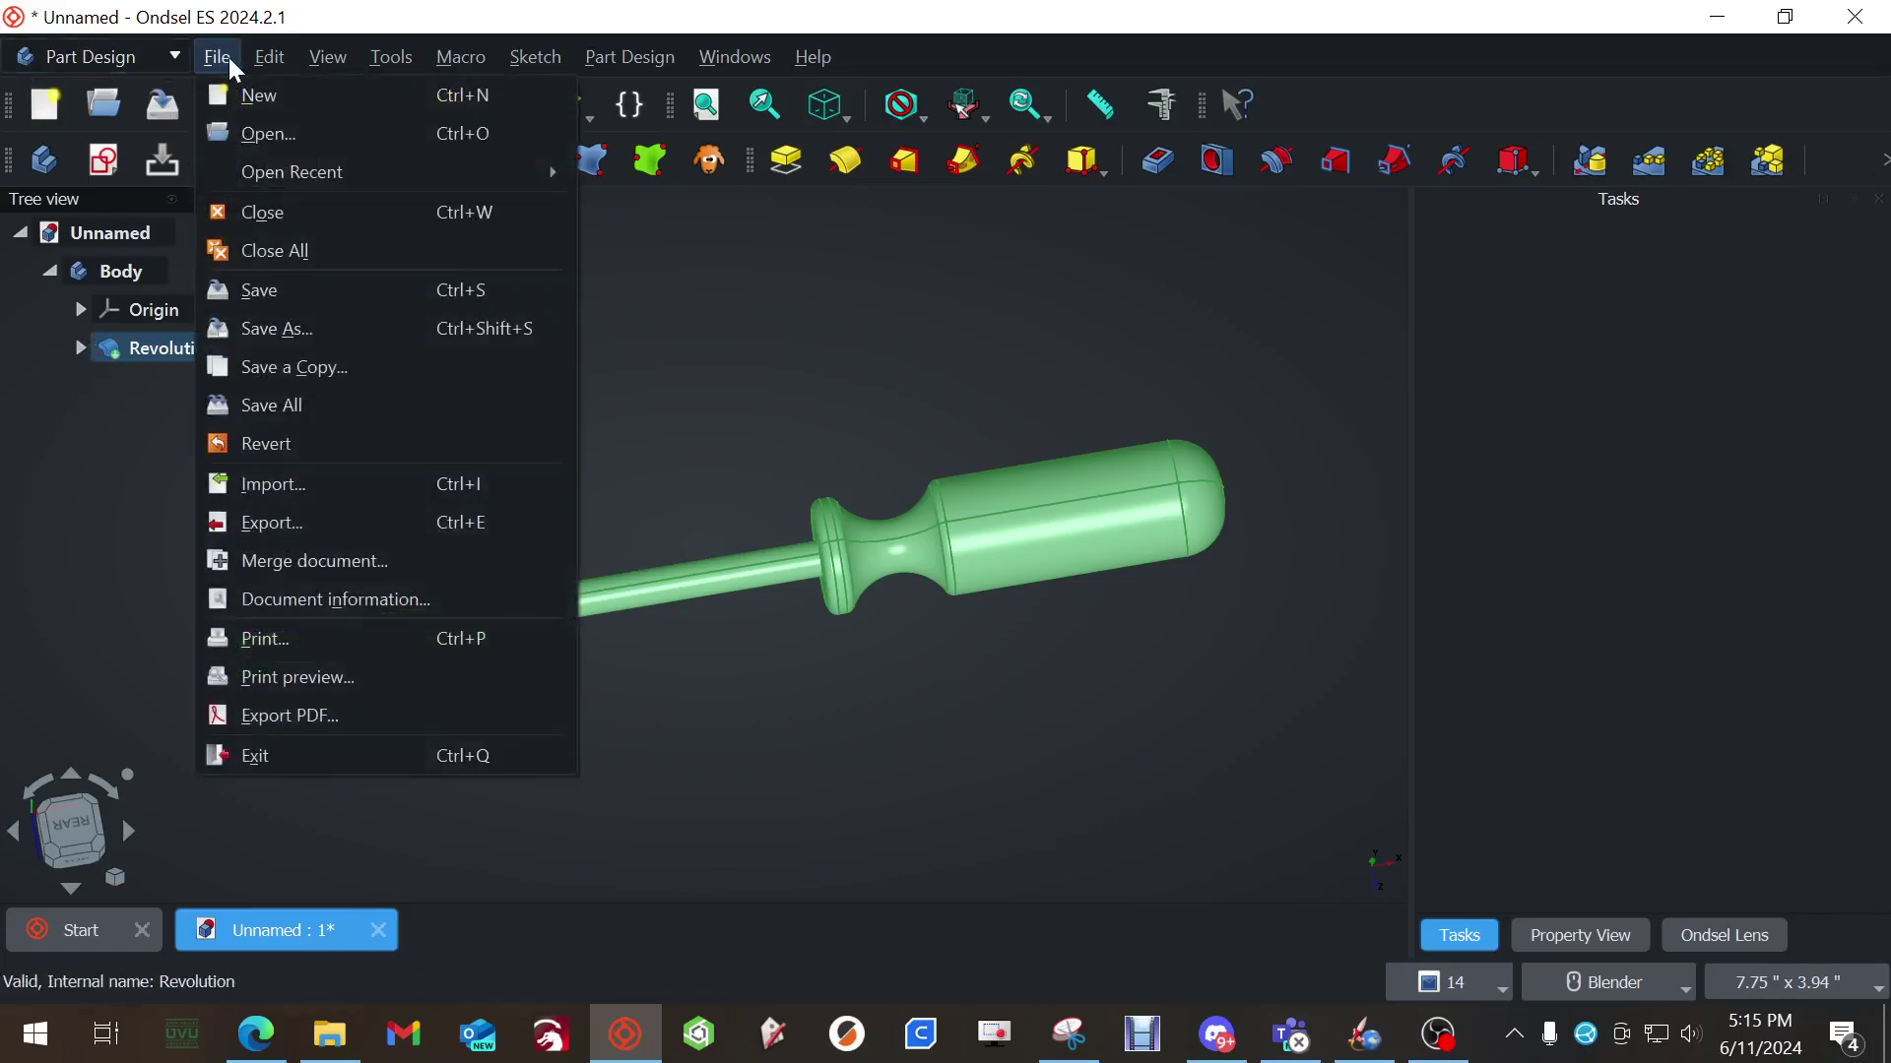
click(273, 523)
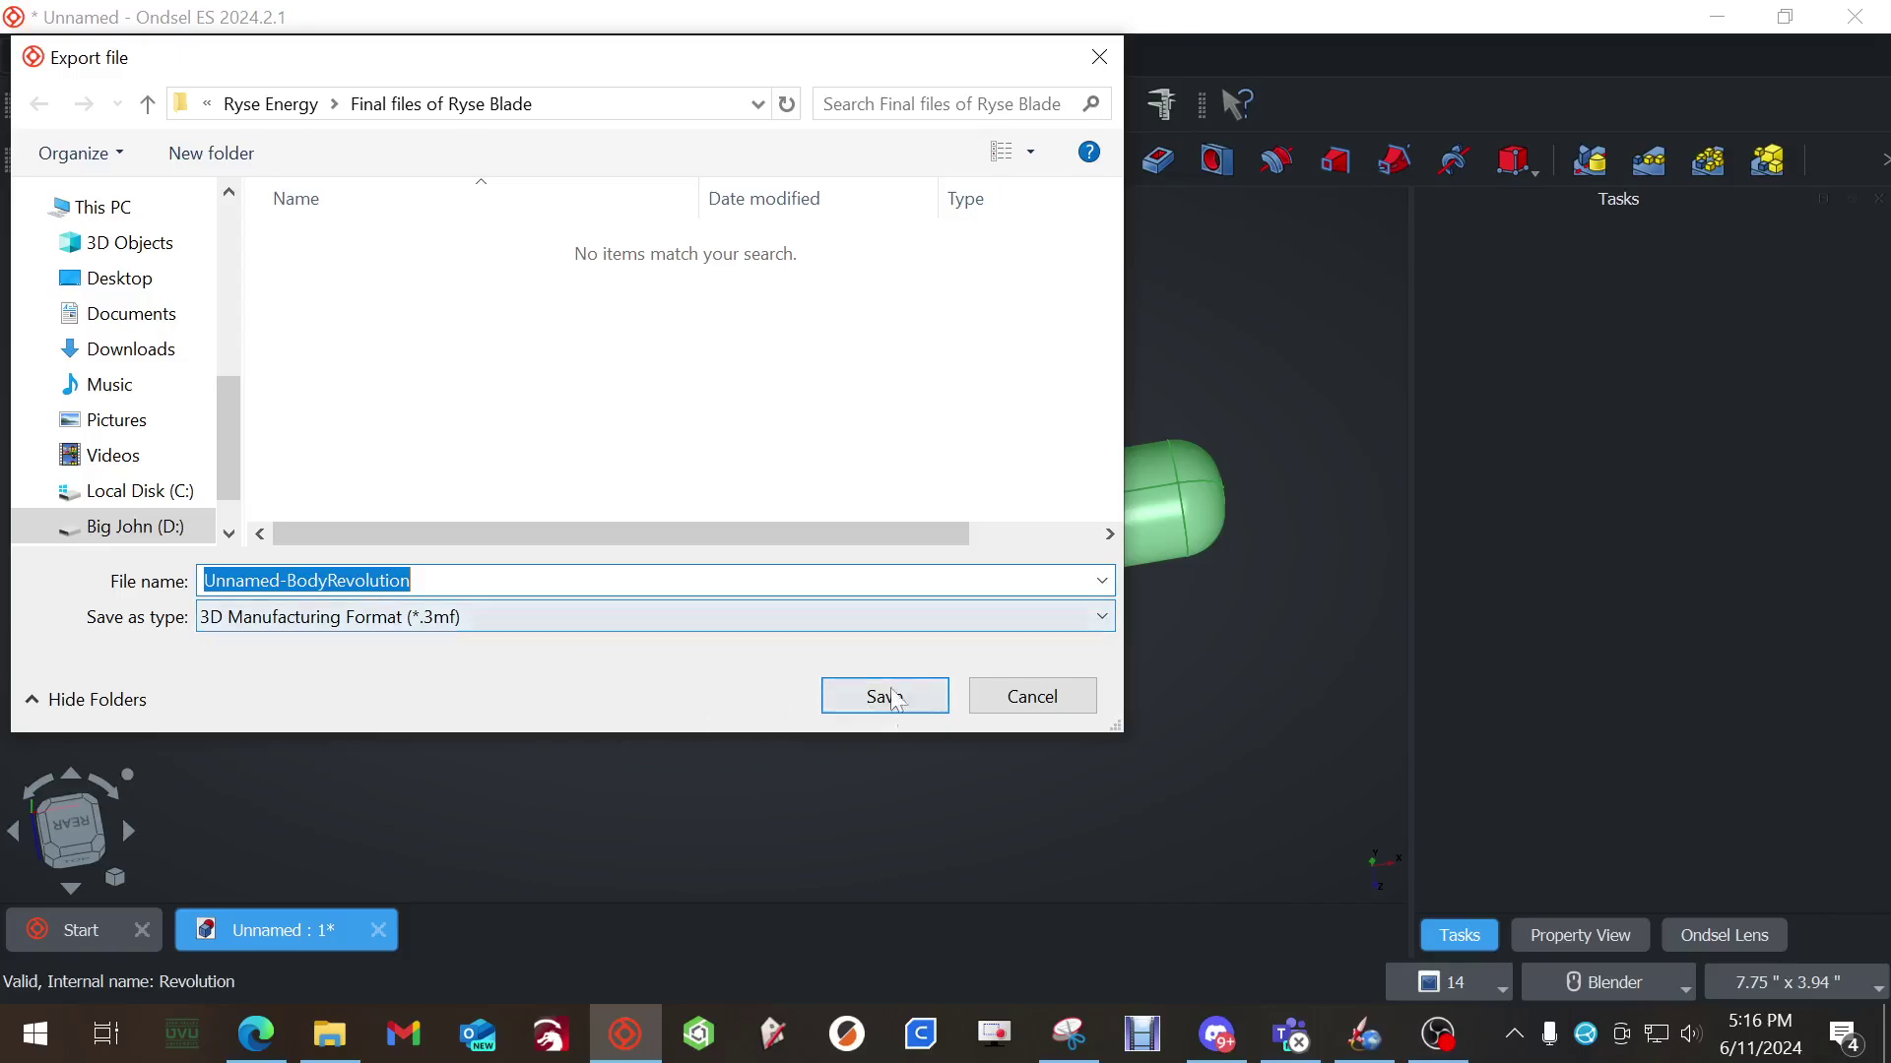
click(1036, 705)
click(579, 564)
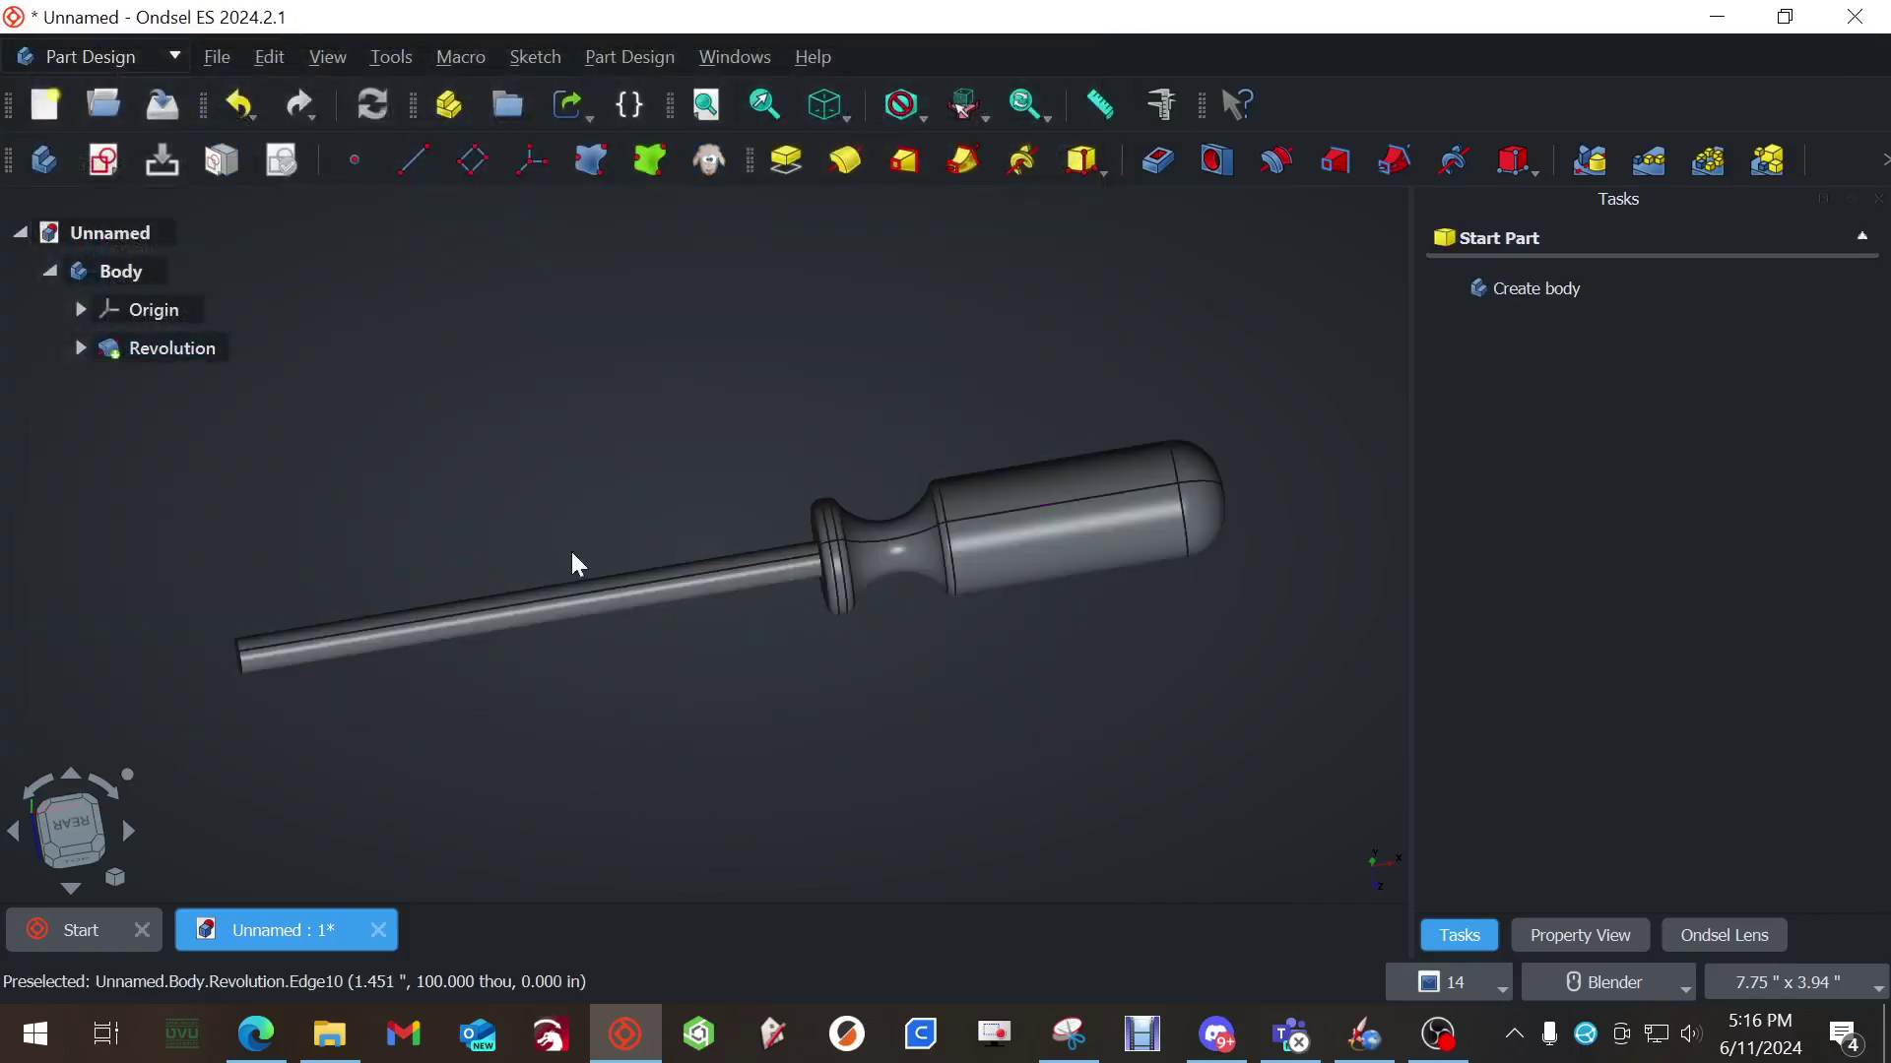
middle_drag(607, 668, 611, 617)
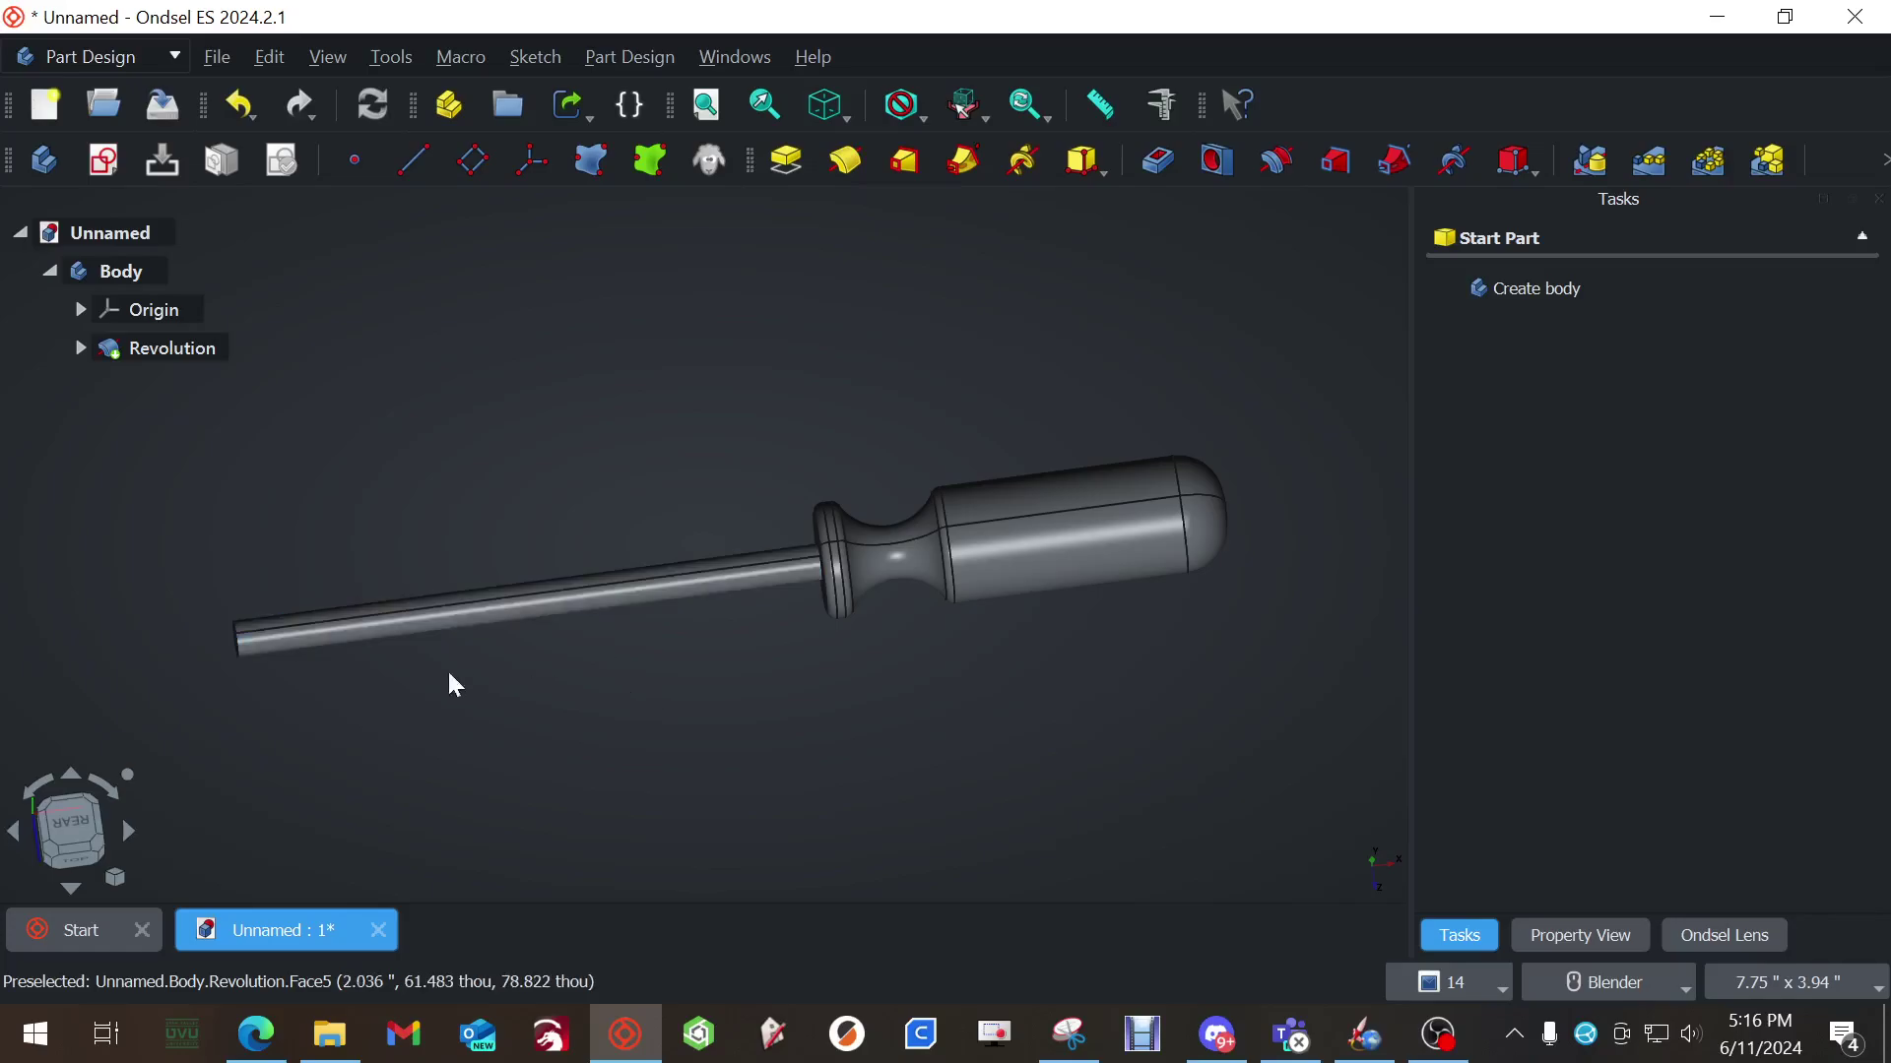